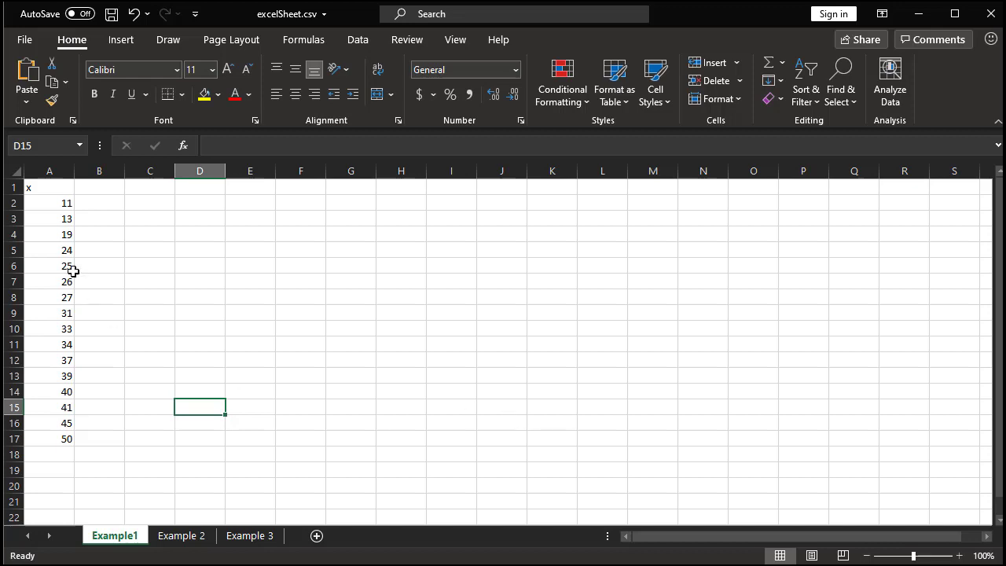
Step: Select the x values in A2:A17 to check their count and sum in the status bar
{"action": "left_click_drag", "start_coordinate": [50, 192], "coordinate": [68, 437]}
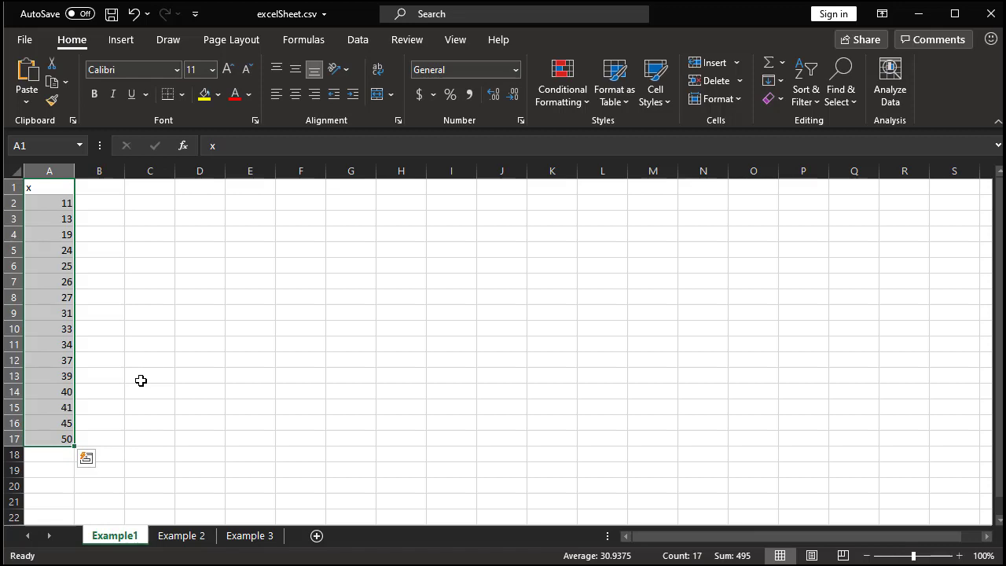
{"action": "key", "text": "Escape"}
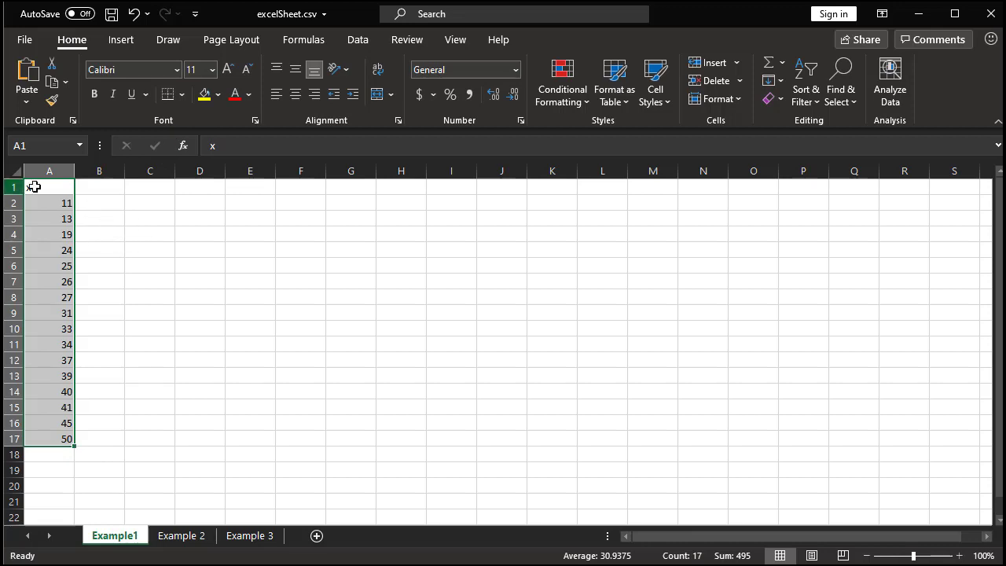
{"action": "left_click", "coordinate": [109, 206]}
{"action": "left_click_drag", "start_coordinate": [55, 206], "coordinate": [65, 438]}
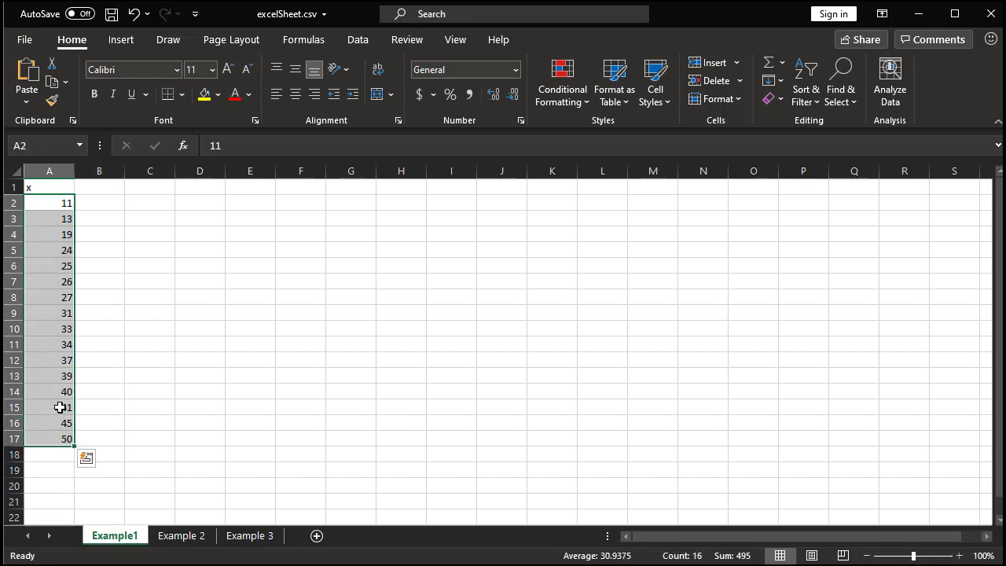
{"action": "left_click", "coordinate": [99, 206]}
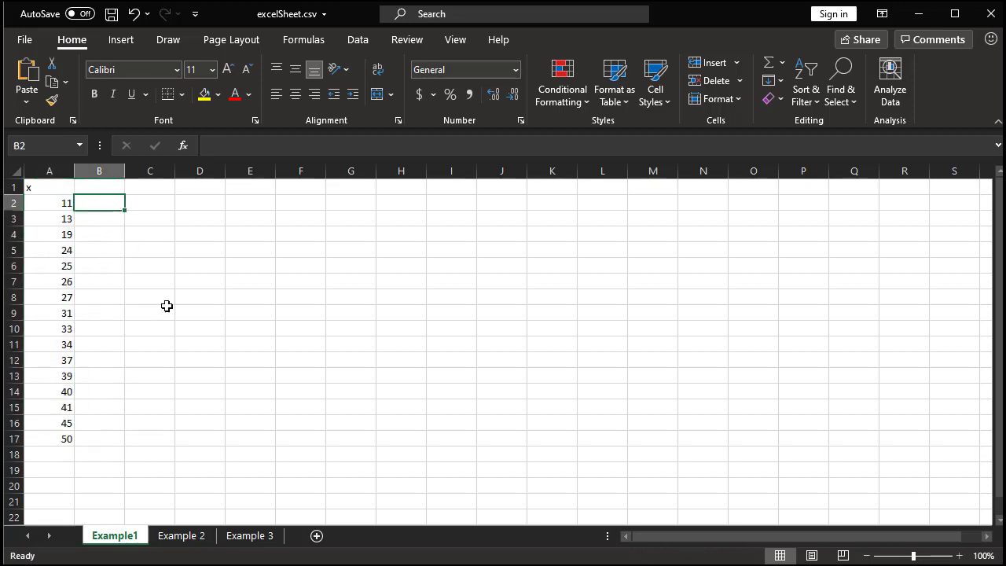
Step: Enter 12 in cell B2, re-enter it, then delete it again
{"action": "type", "text": "12"}
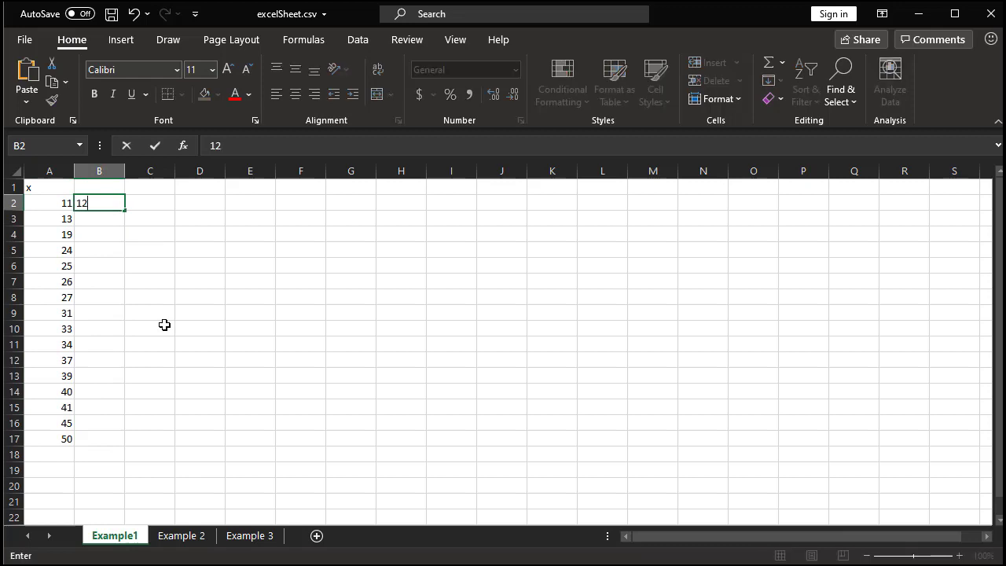
{"action": "key", "text": "Return"}
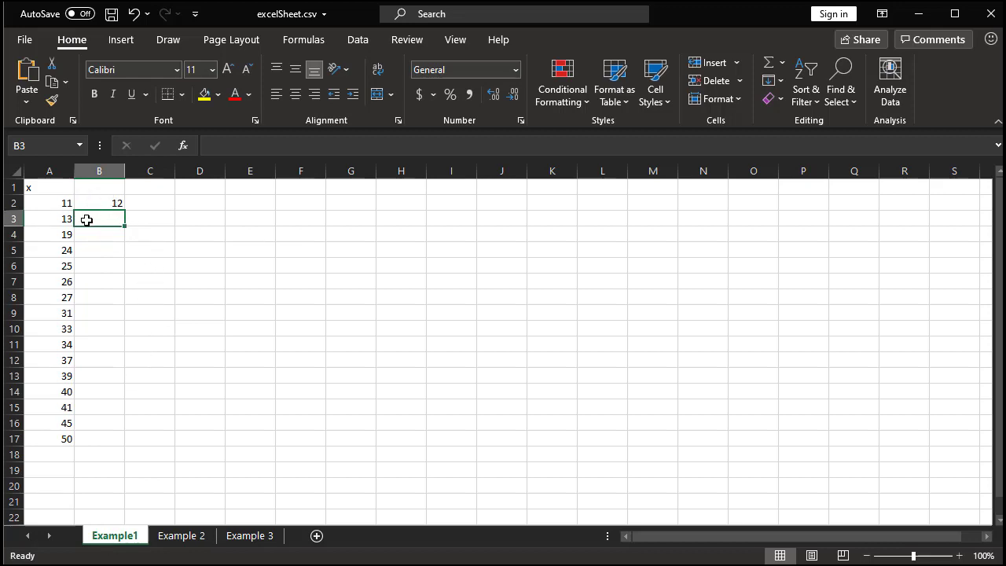
{"action": "left_click", "coordinate": [118, 204]}
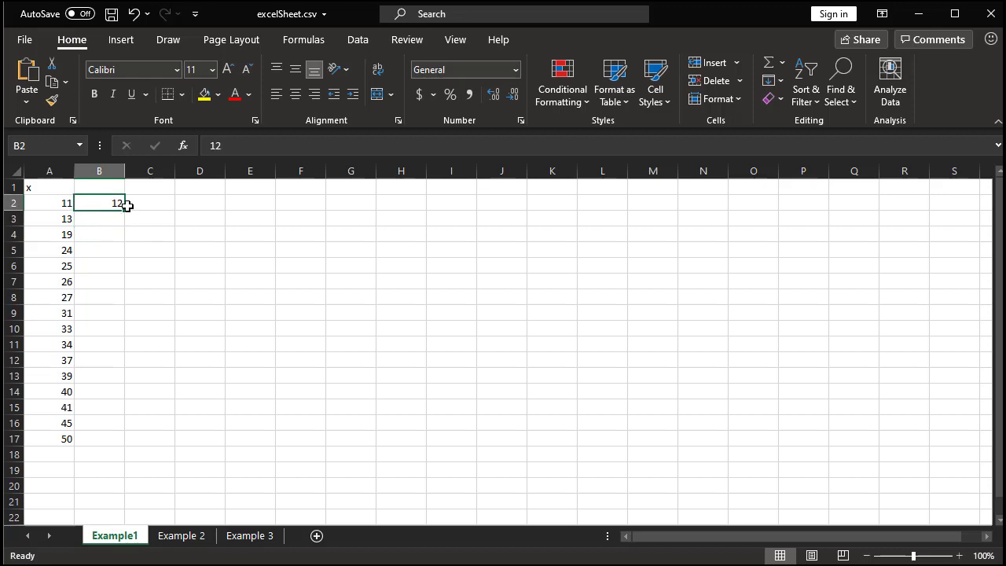
{"action": "key", "text": "BackSpace"}
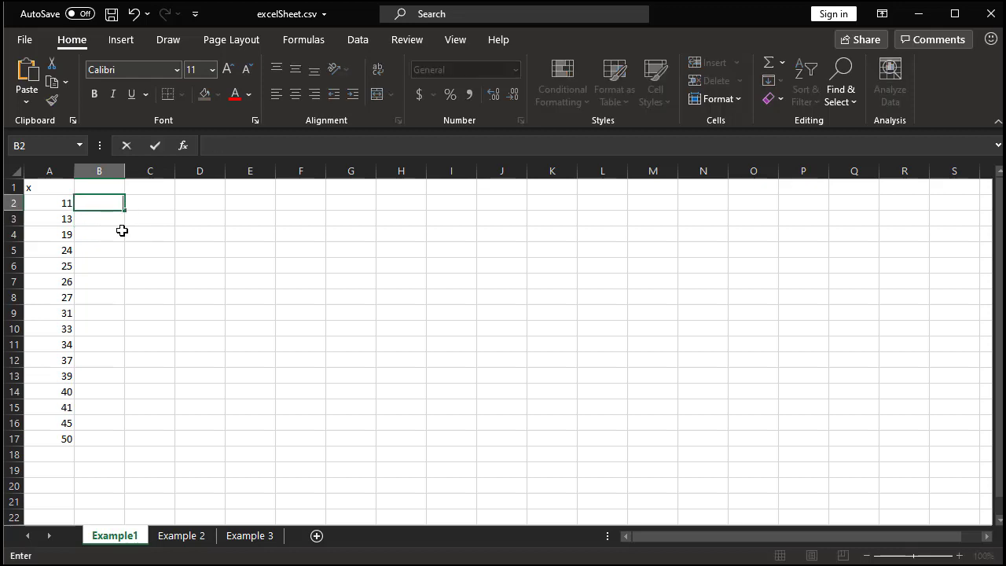
{"action": "type", "text": "12"}
{"action": "key", "text": "ctrl+Return"}
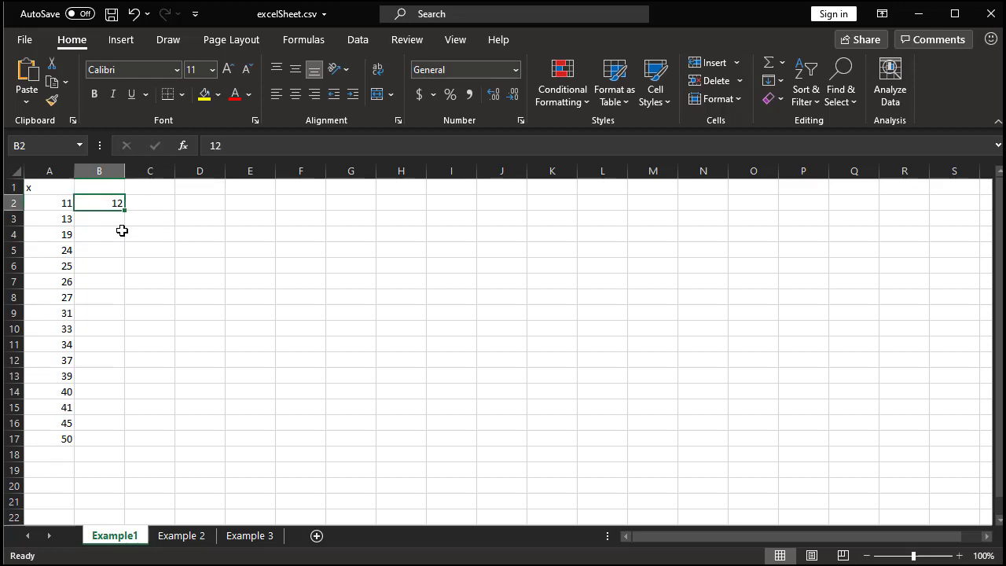
{"action": "key", "text": "Delete"}
Step: Move among cells B3, A3, B2 and C2 with the arrow keys
{"action": "key", "text": "Down"}
{"action": "key", "text": "Left"}
{"action": "key", "text": "Up"}
{"action": "key", "text": "Right"}
{"action": "key", "text": "Right"}
{"action": "key", "text": "Left"}
{"action": "key", "text": "Right"}
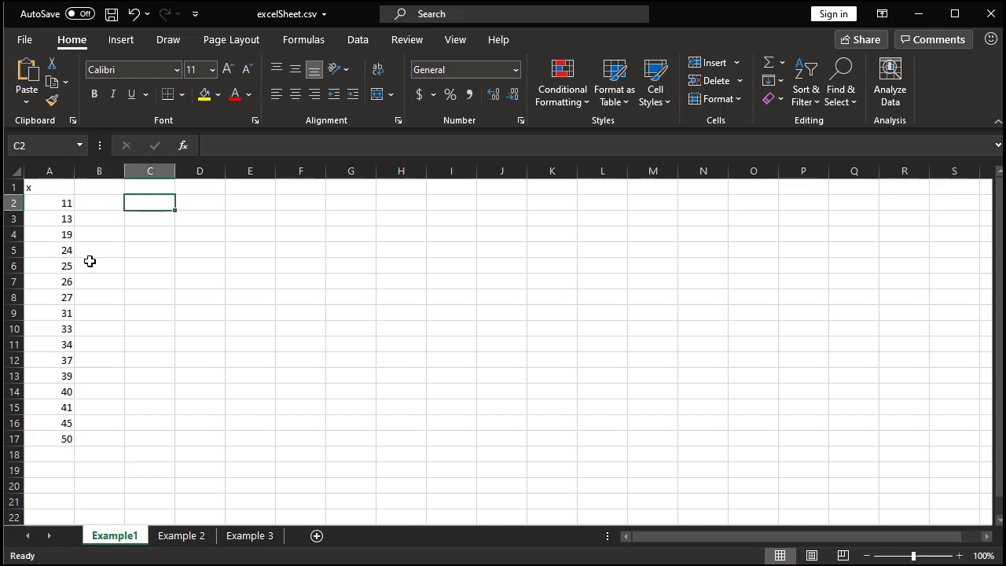
{"action": "key", "text": "Right"}
{"action": "key", "text": "Right"}
{"action": "key", "text": "Right"}
{"action": "key", "text": "Right"}
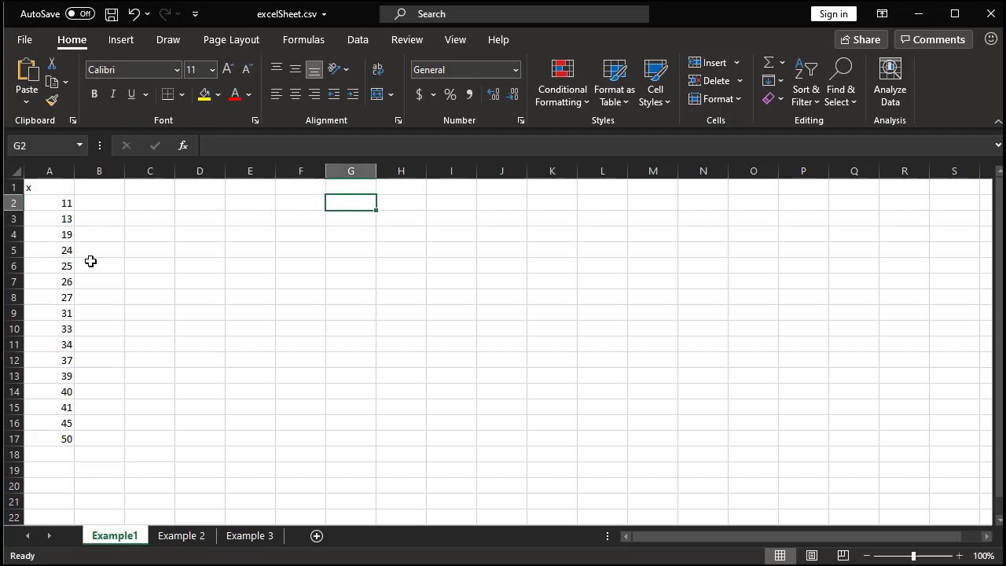
{"action": "key", "text": "Left"}
{"action": "key", "text": "Left"}
{"action": "key", "text": "Left"}
{"action": "key", "text": "Left"}
{"action": "key", "text": "Left"}
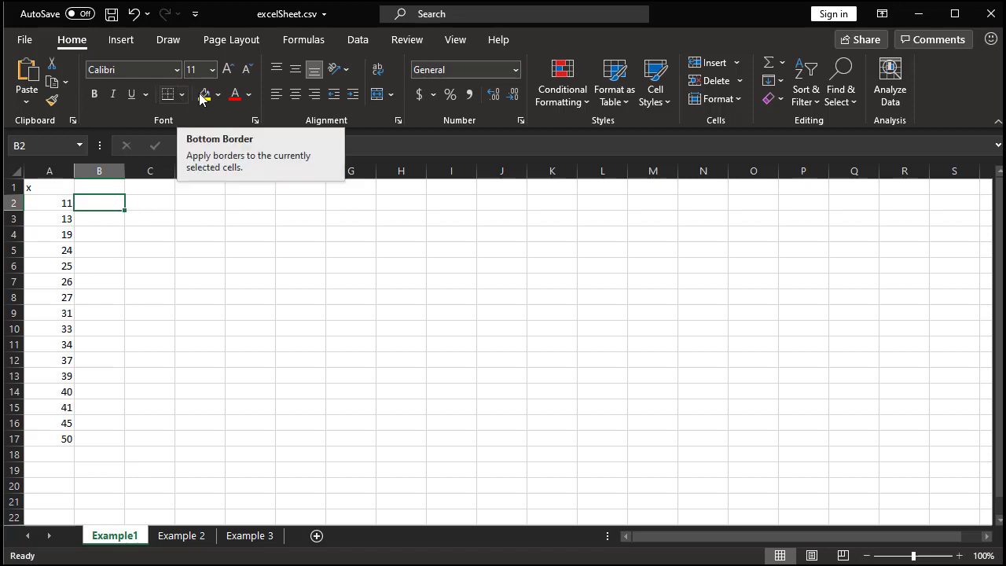
Step: On the Formulas tab, preview the Recently Used and Lookup & Reference function lists
{"action": "left_click", "coordinate": [297, 46]}
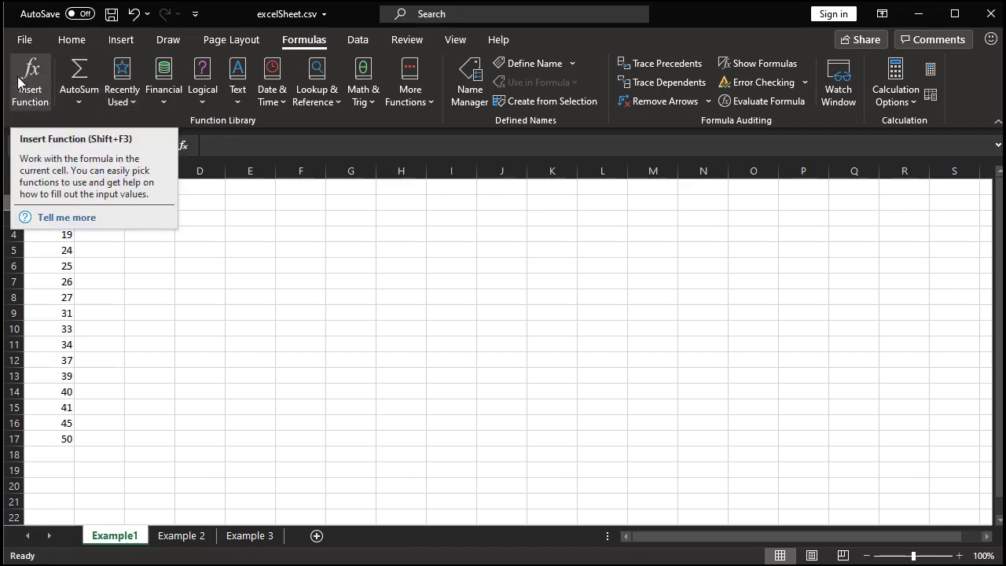
{"action": "left_click", "coordinate": [134, 102]}
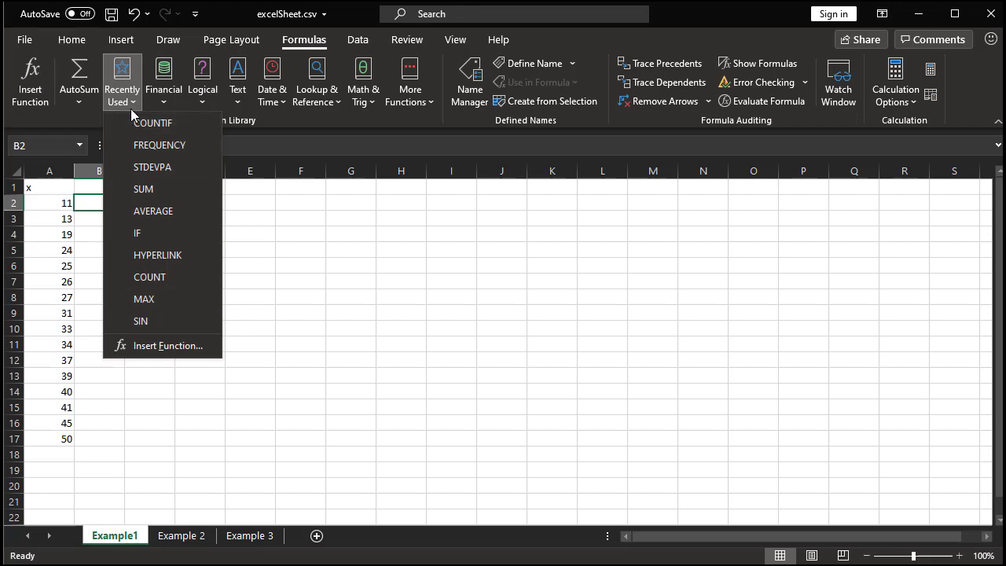
{"action": "left_click", "coordinate": [130, 109]}
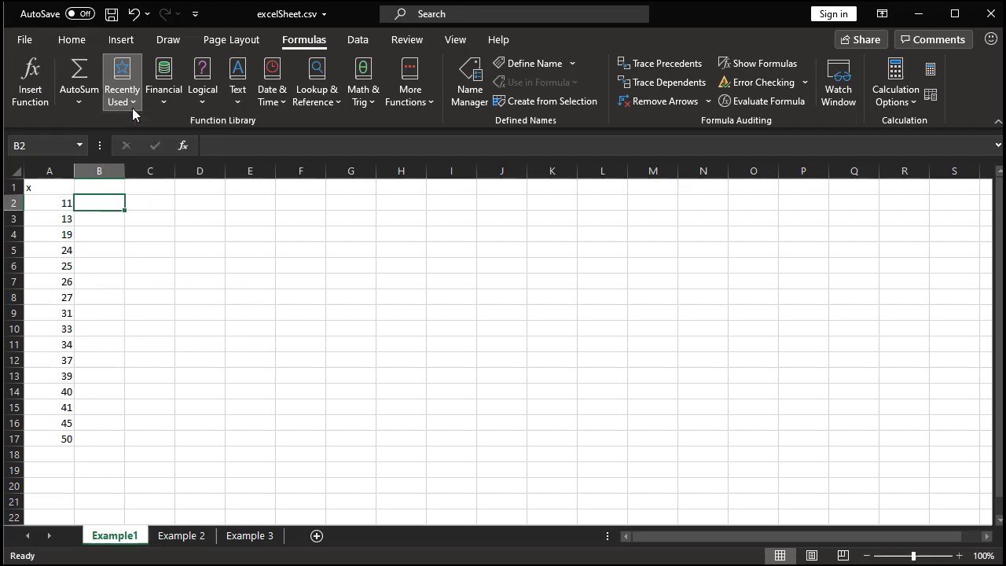
{"action": "left_click", "coordinate": [338, 104]}
{"action": "left_click", "coordinate": [339, 110]}
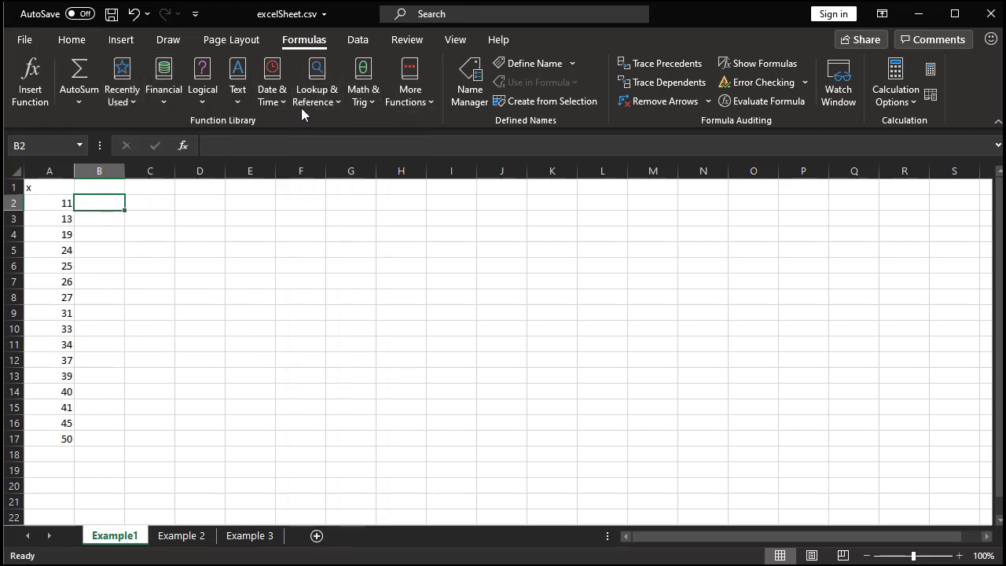
Step: Browse the Statistical list under More Functions, then start Insert Function for cell B2
{"action": "left_click", "coordinate": [431, 101]}
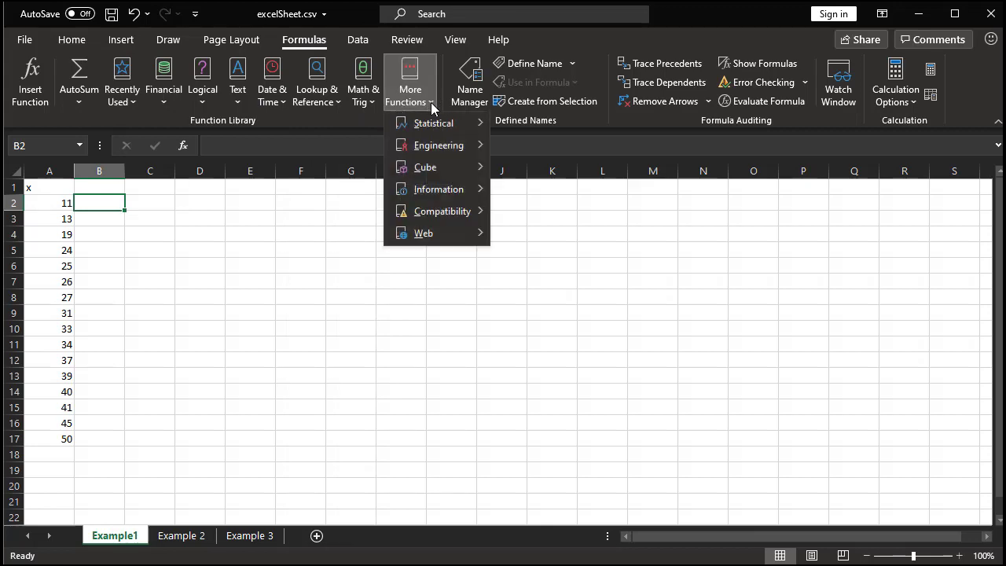
{"action": "mouse_move", "coordinate": [430, 124]}
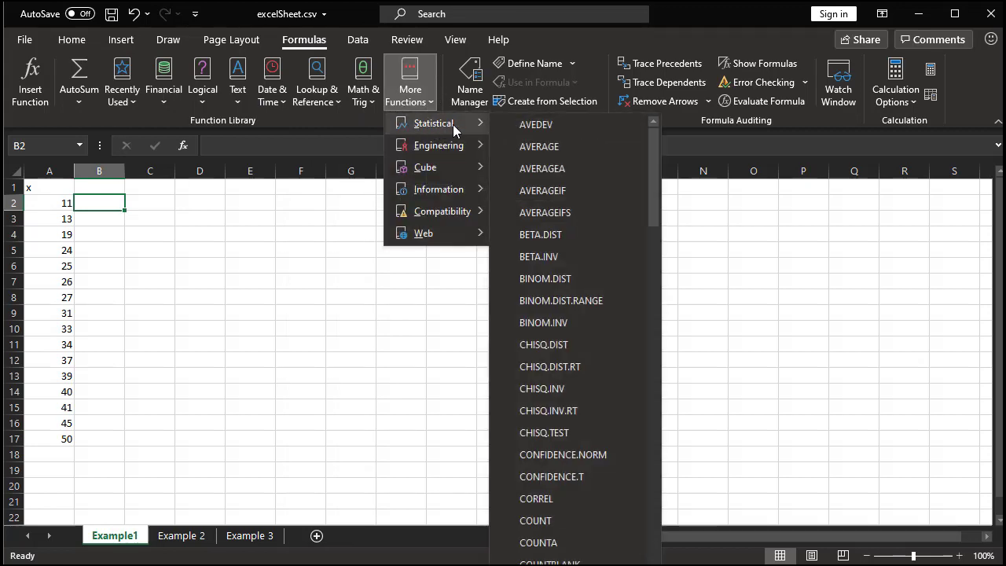
{"action": "scroll", "coordinate": [592, 150], "scroll_direction": "down", "scroll_amount": 1}
{"action": "scroll", "coordinate": [592, 150], "scroll_direction": "down", "scroll_amount": 20}
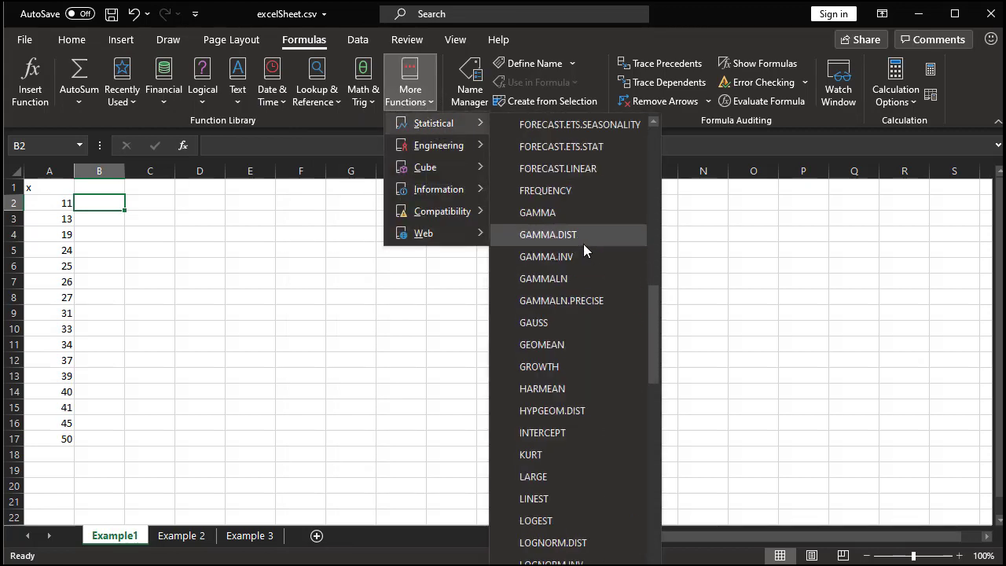
{"action": "scroll", "coordinate": [570, 283], "scroll_direction": "up", "scroll_amount": 20}
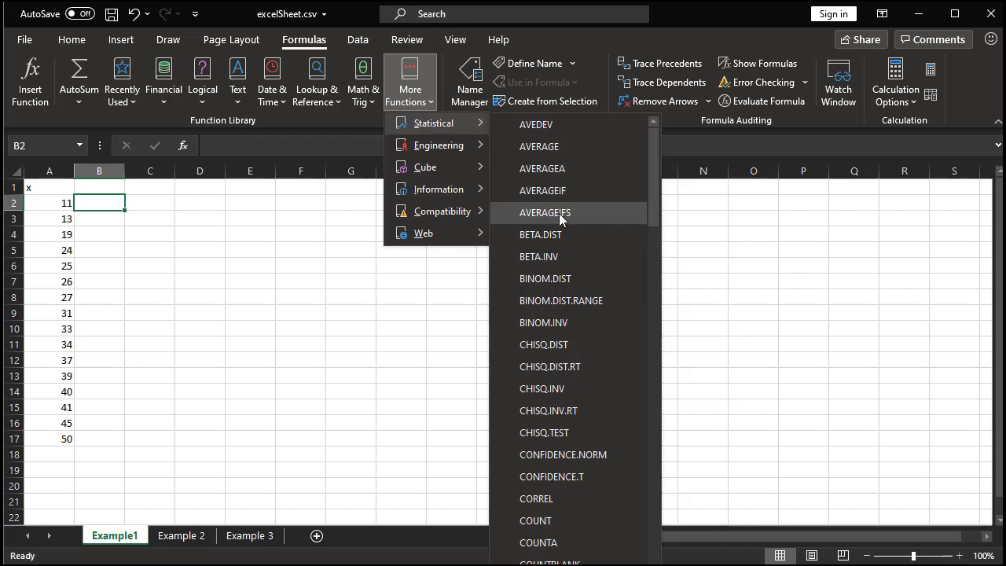
{"action": "scroll", "coordinate": [565, 236], "scroll_direction": "down", "scroll_amount": 2}
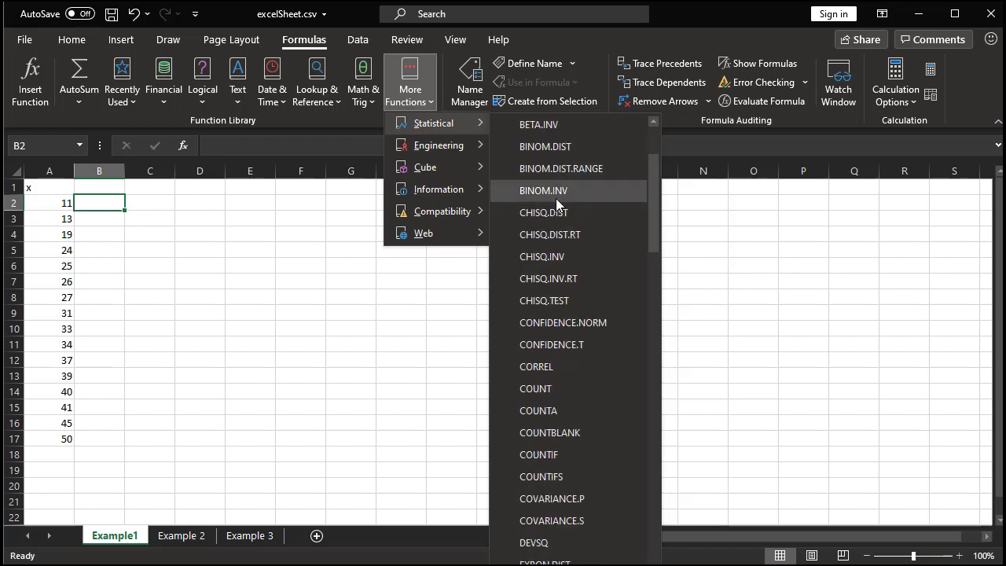
{"action": "scroll", "coordinate": [551, 208], "scroll_direction": "up", "scroll_amount": 1}
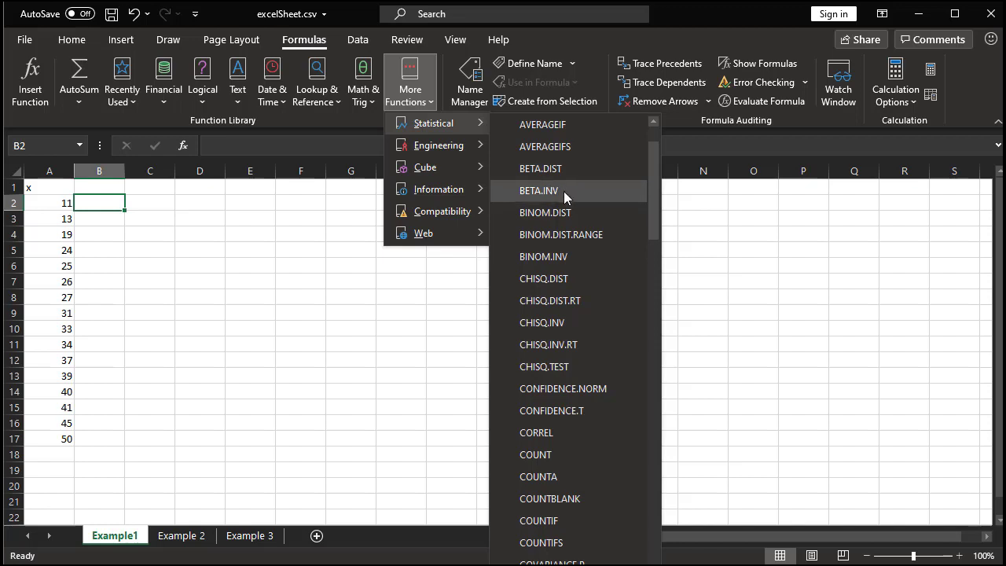
{"action": "scroll", "coordinate": [566, 220], "scroll_direction": "down", "scroll_amount": 3}
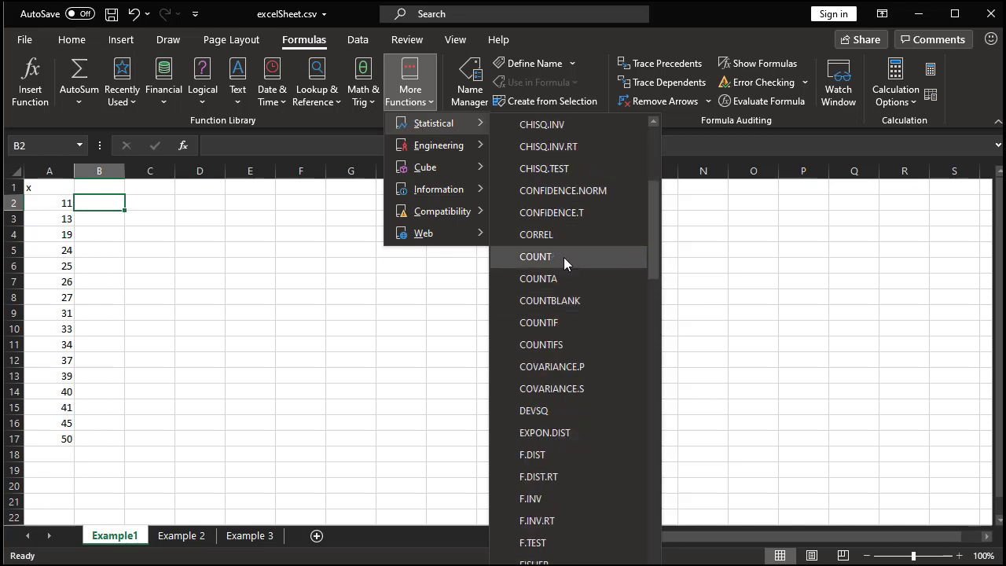
{"action": "scroll", "coordinate": [582, 279], "scroll_direction": "down", "scroll_amount": 1}
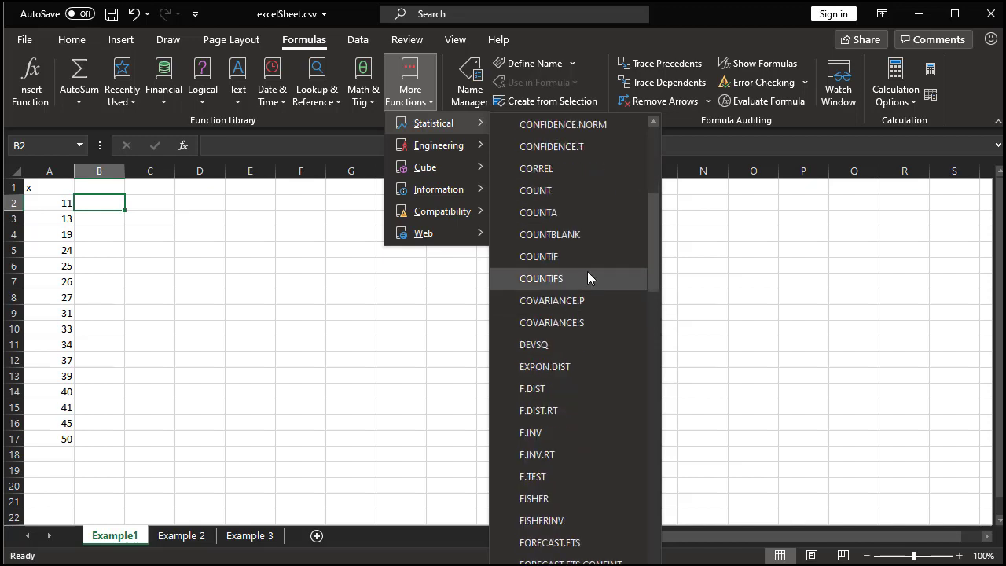
{"action": "scroll", "coordinate": [566, 322], "scroll_direction": "down", "scroll_amount": 1}
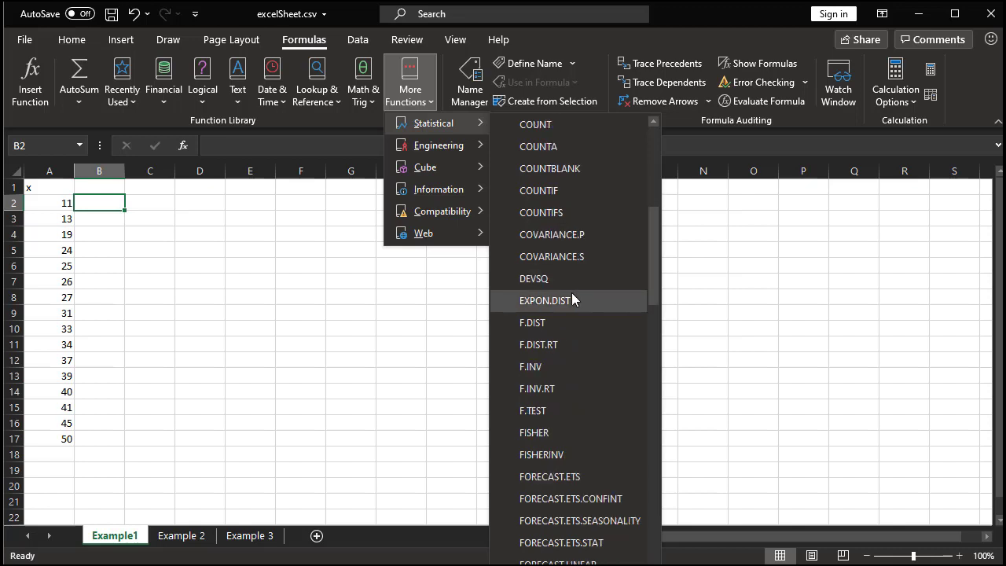
{"action": "scroll", "coordinate": [570, 314], "scroll_direction": "down", "scroll_amount": 1}
{"action": "scroll", "coordinate": [567, 346], "scroll_direction": "down", "scroll_amount": 3}
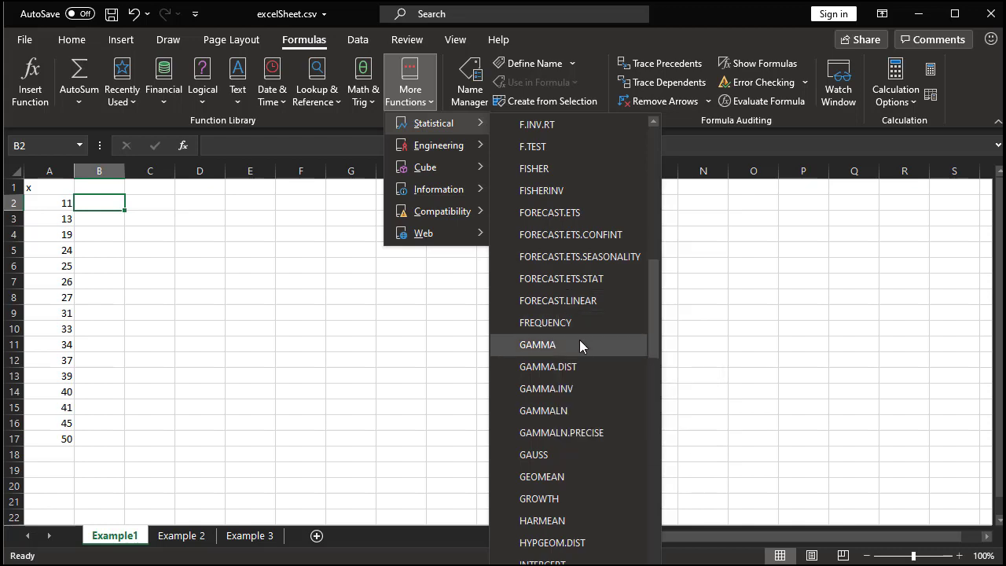
{"action": "scroll", "coordinate": [579, 340], "scroll_direction": "down", "scroll_amount": 3}
{"action": "scroll", "coordinate": [592, 367], "scroll_direction": "down", "scroll_amount": 2}
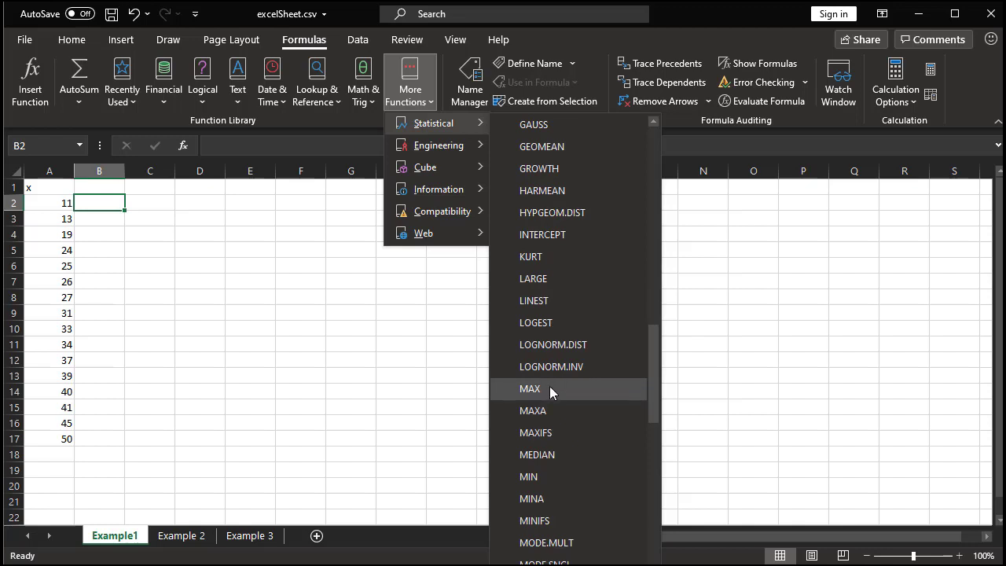
{"action": "scroll", "coordinate": [546, 472], "scroll_direction": "down", "scroll_amount": 6}
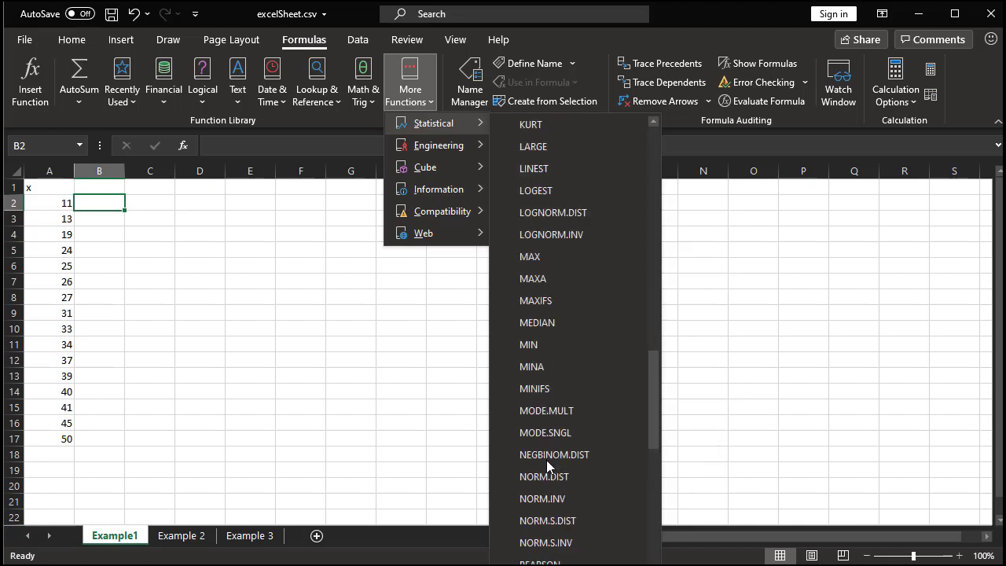
{"action": "scroll", "coordinate": [551, 479], "scroll_direction": "down", "scroll_amount": 4}
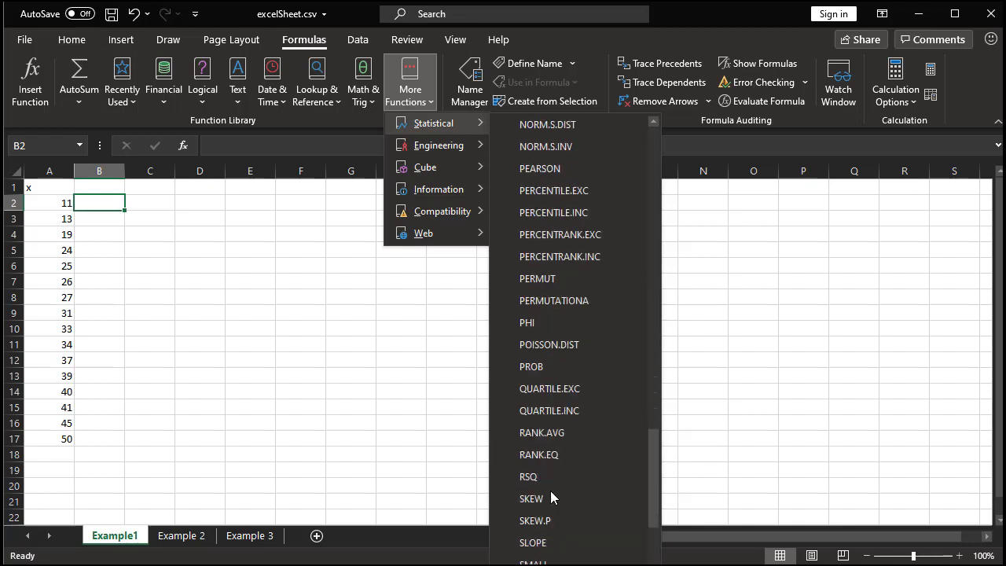
{"action": "scroll", "coordinate": [550, 472], "scroll_direction": "up", "scroll_amount": 3}
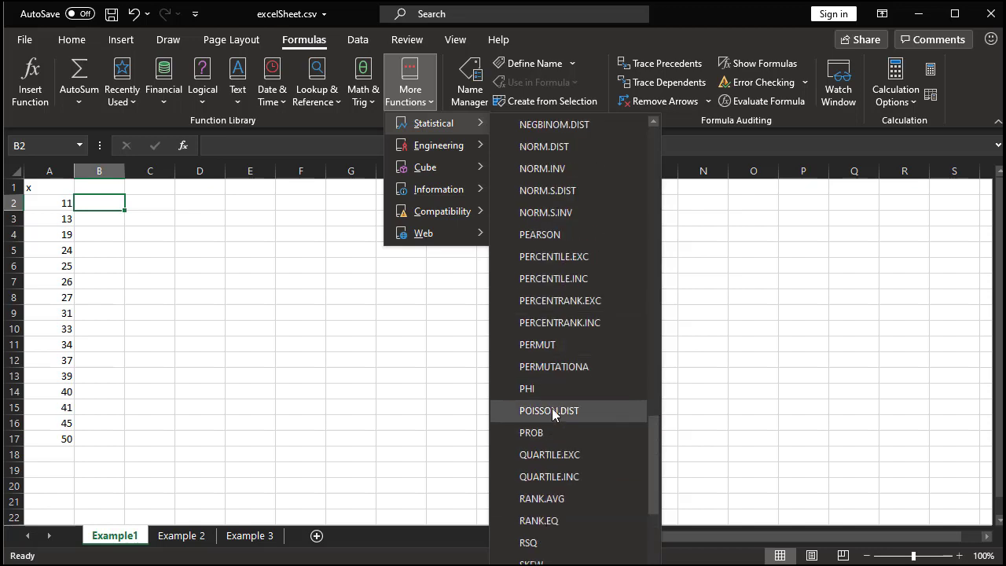
{"action": "scroll", "coordinate": [550, 432], "scroll_direction": "down", "scroll_amount": 3}
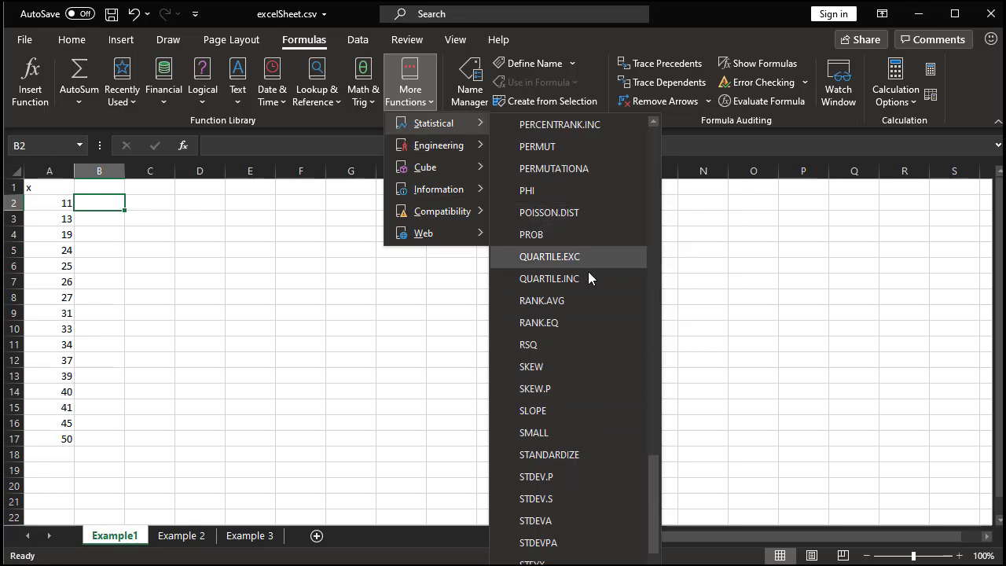
{"action": "scroll", "coordinate": [574, 378], "scroll_direction": "down", "scroll_amount": 3}
{"action": "scroll", "coordinate": [566, 405], "scroll_direction": "up", "scroll_amount": 2}
{"action": "scroll", "coordinate": [561, 405], "scroll_direction": "down", "scroll_amount": 3}
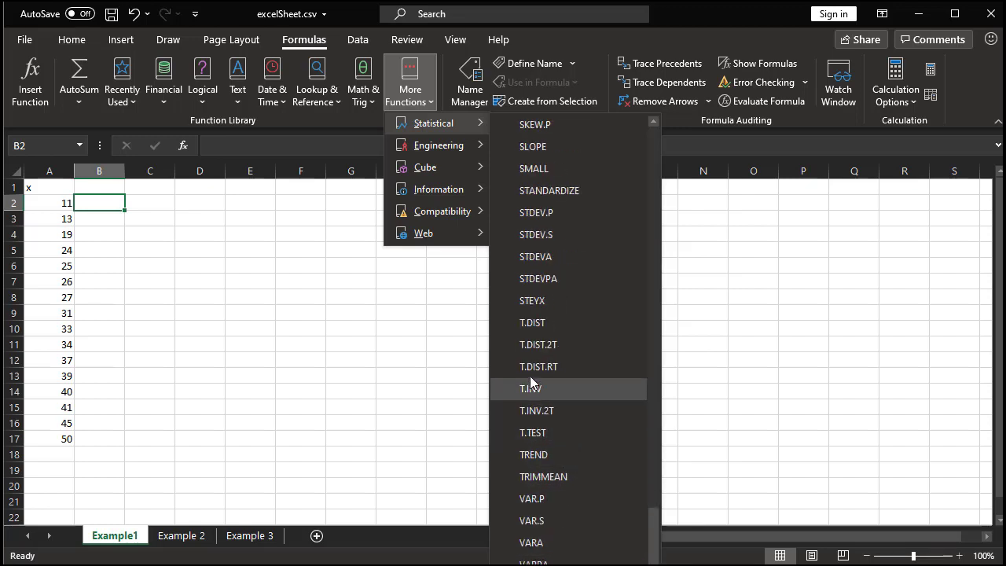
{"action": "scroll", "coordinate": [562, 355], "scroll_direction": "up", "scroll_amount": 1}
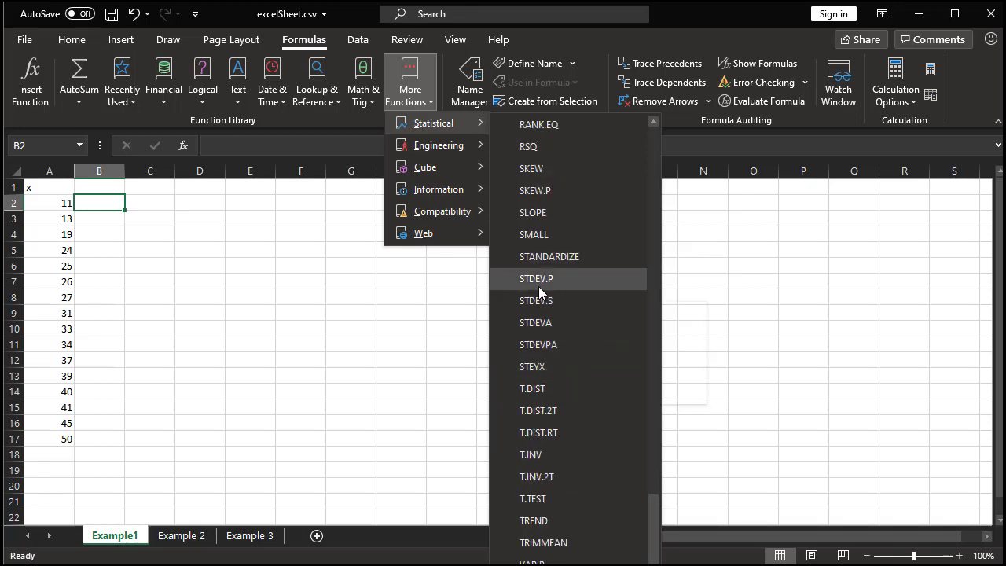
{"action": "mouse_move", "coordinate": [527, 287]}
{"action": "scroll", "coordinate": [566, 331], "scroll_direction": "up", "scroll_amount": 5}
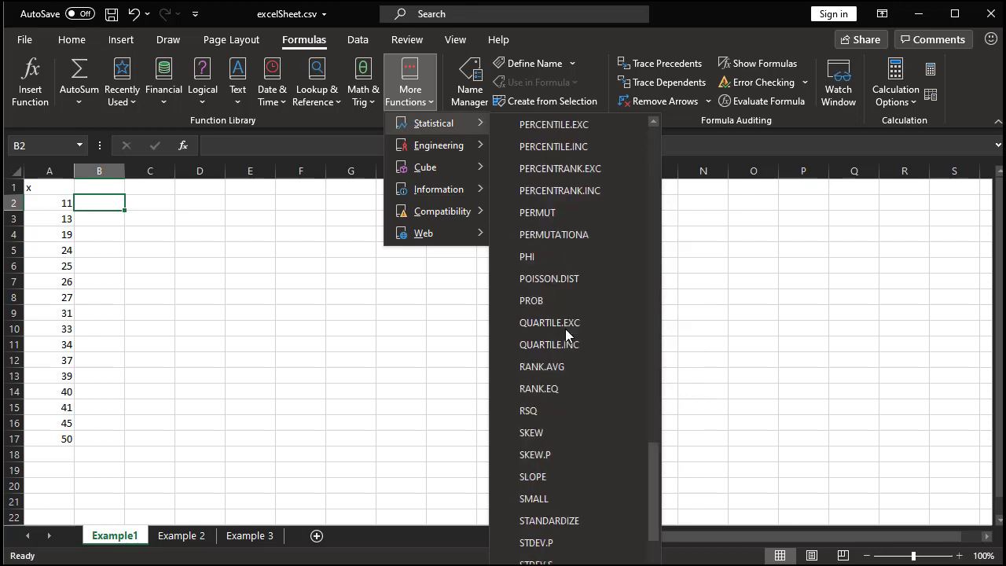
{"action": "left_click", "coordinate": [35, 89]}
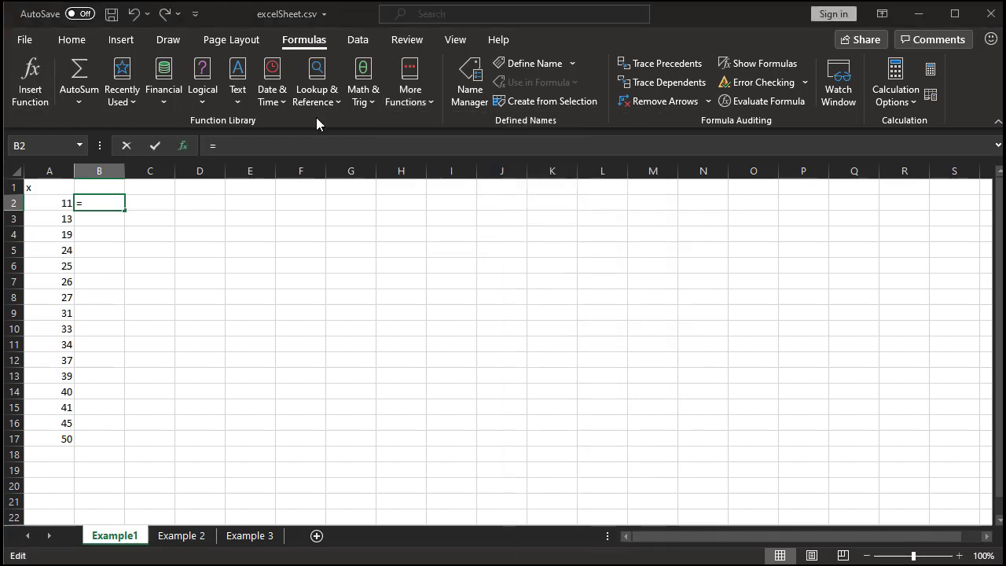
Step: In Insert Function, set the category to Statistical
{"action": "left_click_drag", "start_coordinate": [661, 177], "coordinate": [346, 122]}
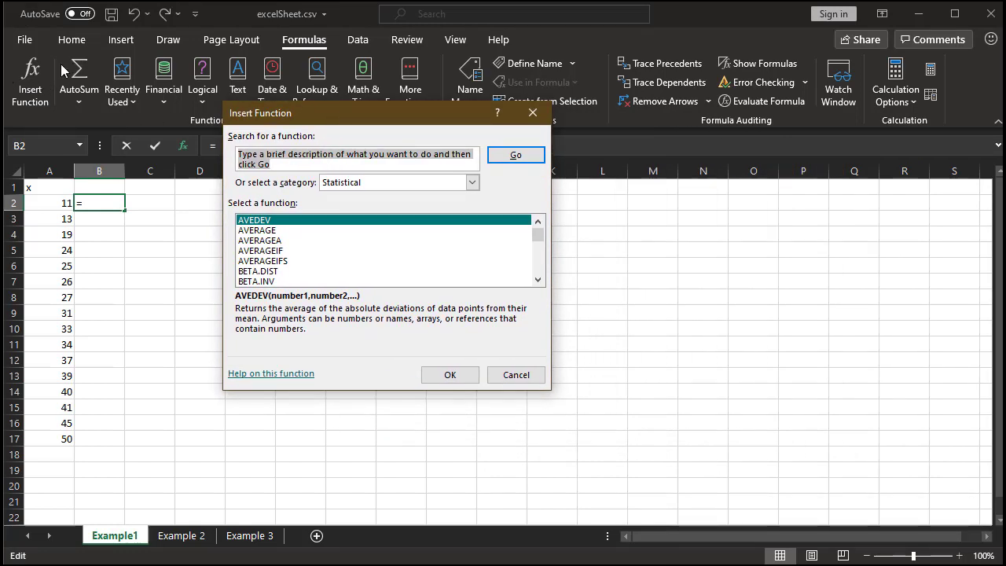
{"action": "left_click", "coordinate": [472, 182]}
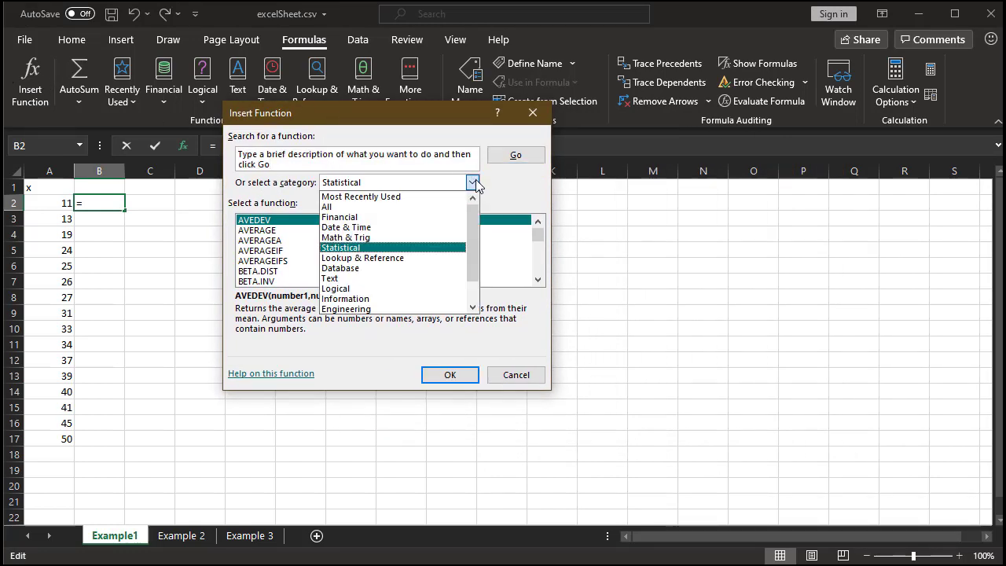
{"action": "left_click", "coordinate": [390, 208]}
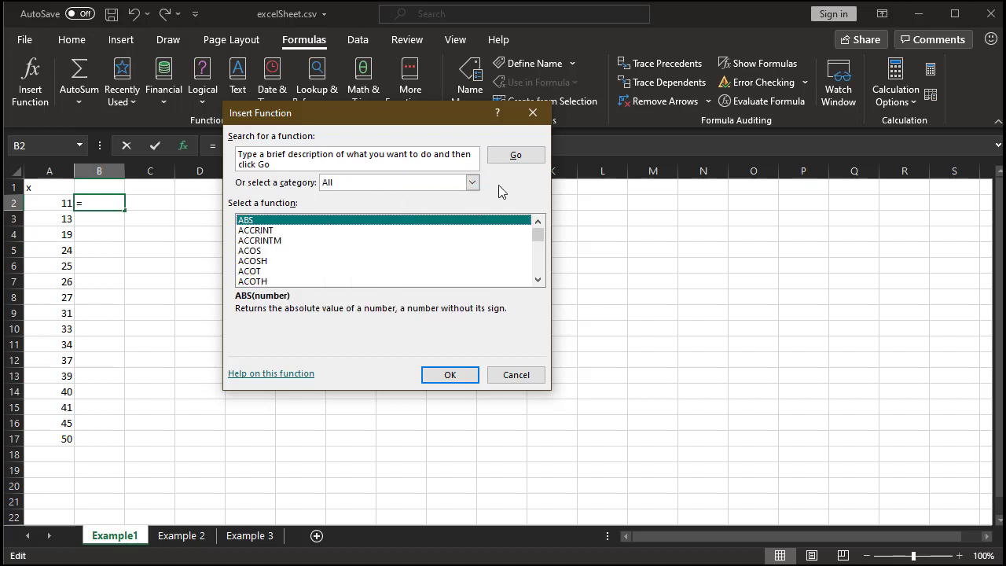
{"action": "left_click", "coordinate": [473, 184]}
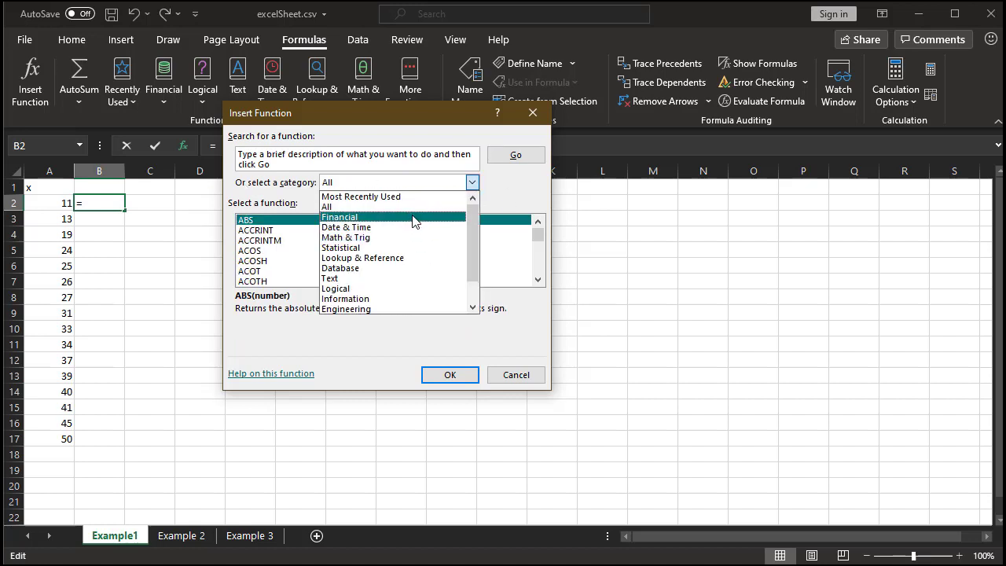
{"action": "scroll", "coordinate": [377, 236], "scroll_direction": "down", "scroll_amount": 3}
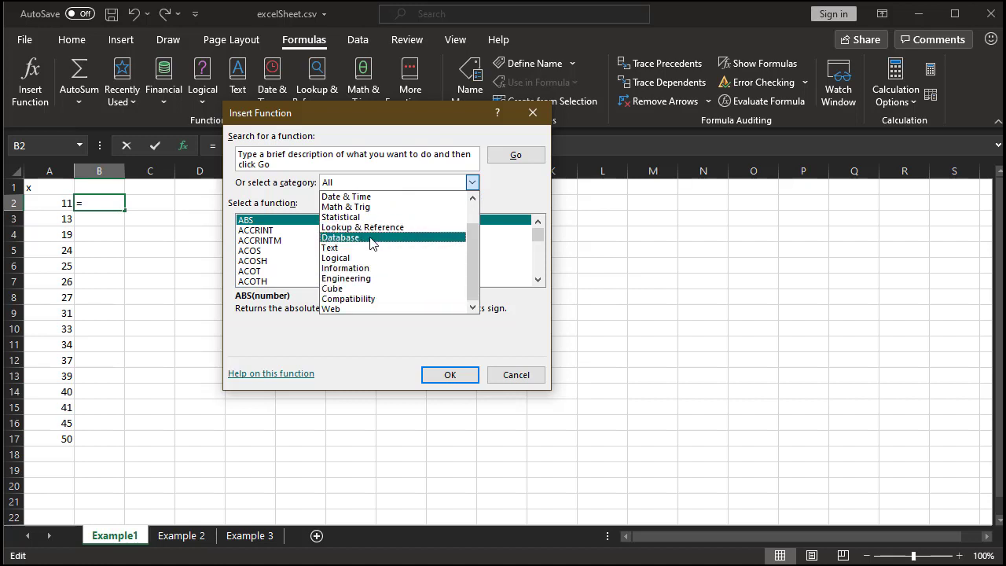
{"action": "left_click", "coordinate": [398, 218]}
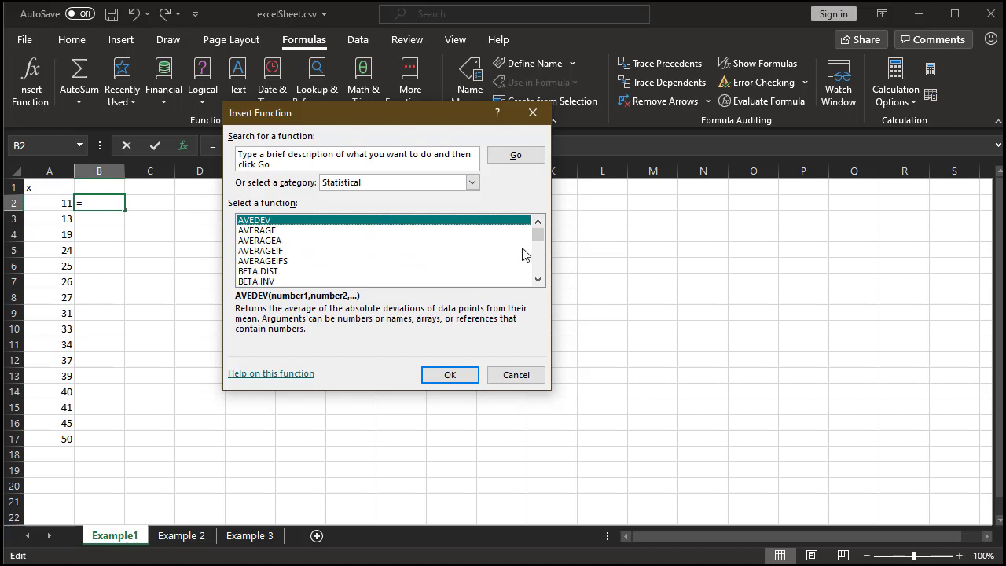
Step: Scroll to MAX, compare it with MAXA, and confirm MAX
{"action": "left_click_drag", "start_coordinate": [539, 254], "coordinate": [539, 258]}
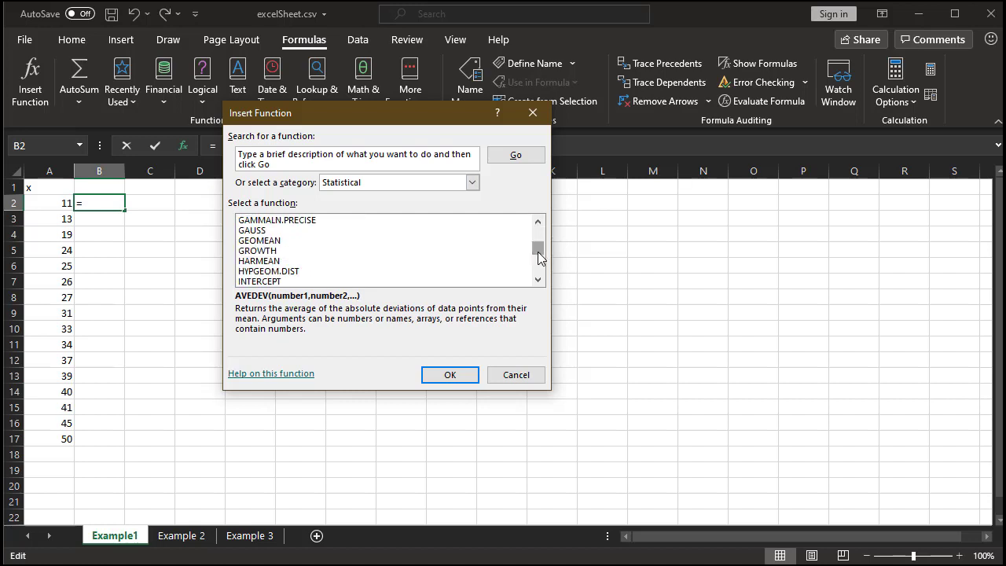
{"action": "left_click", "coordinate": [539, 279]}
{"action": "left_click", "coordinate": [539, 279]}
{"action": "left_click", "coordinate": [539, 279]}
{"action": "left_click", "coordinate": [539, 279]}
{"action": "left_click", "coordinate": [538, 279]}
{"action": "left_click", "coordinate": [538, 279]}
{"action": "left_click", "coordinate": [539, 279]}
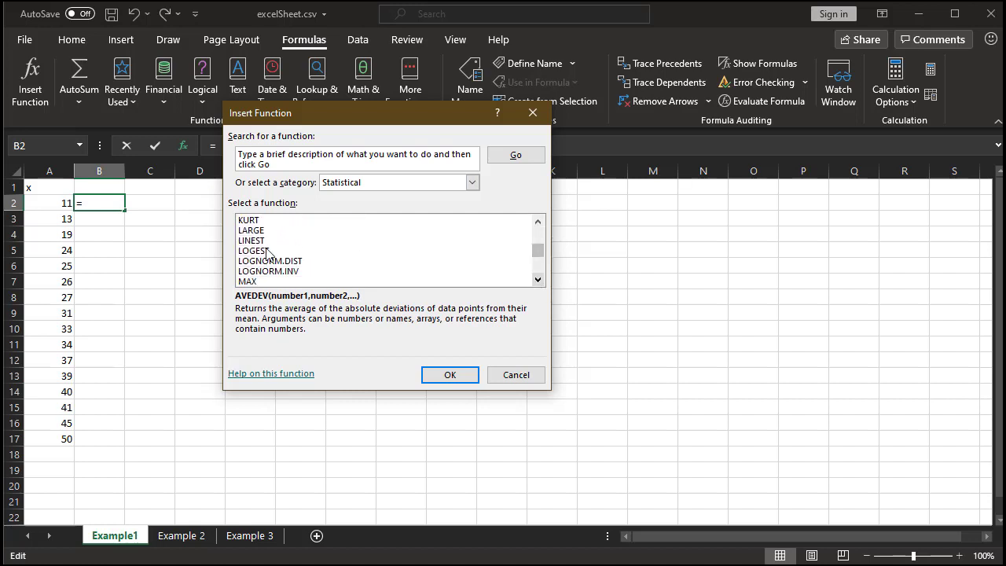
{"action": "left_click", "coordinate": [267, 251]}
{"action": "left_click", "coordinate": [245, 282]}
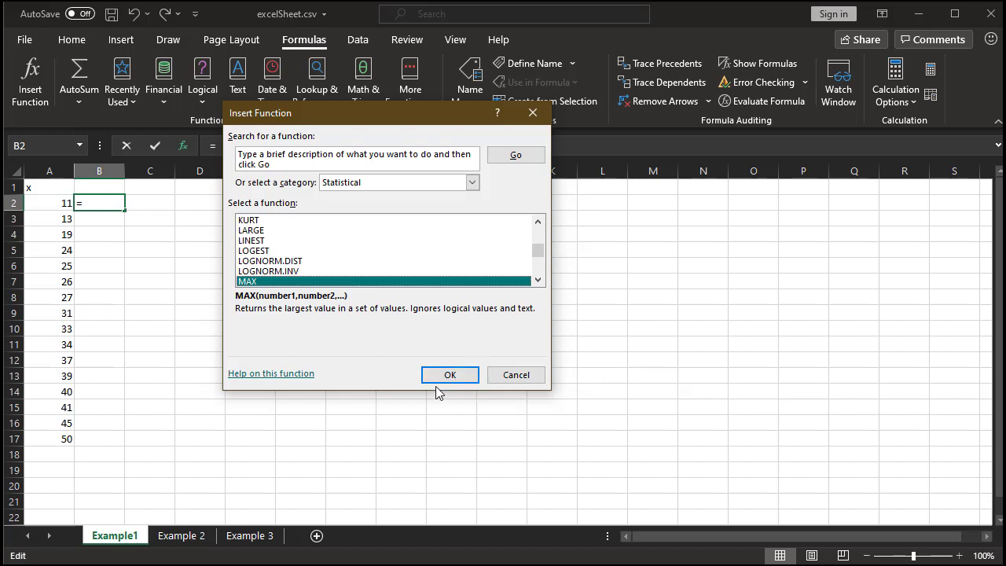
{"action": "left_click", "coordinate": [538, 279]}
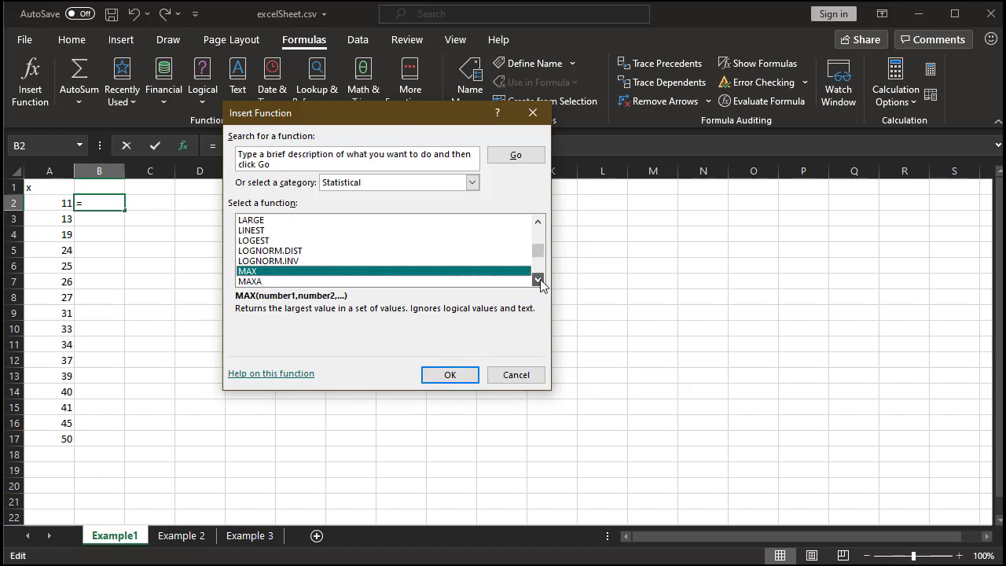
{"action": "left_click", "coordinate": [314, 281]}
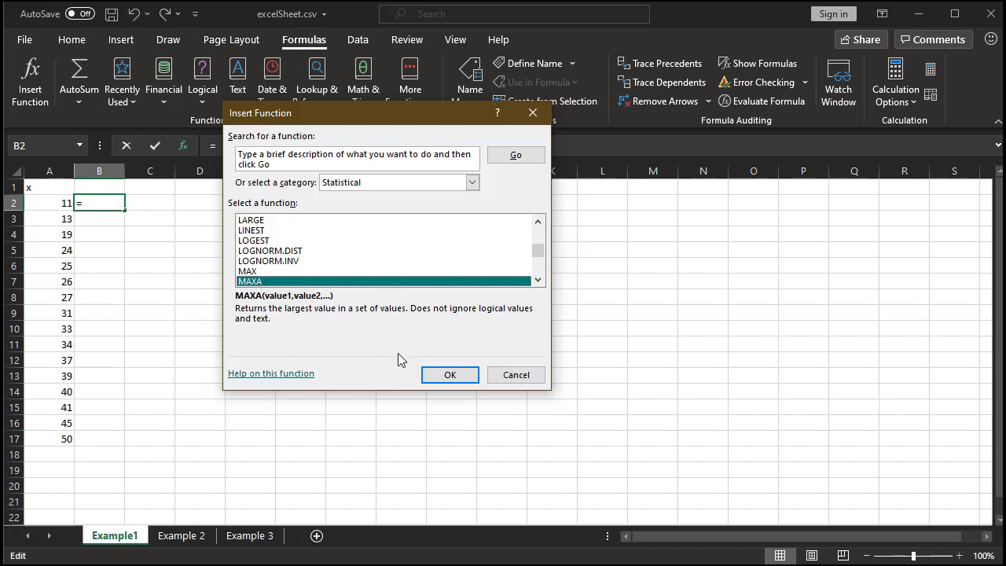
{"action": "left_click", "coordinate": [252, 262]}
{"action": "left_click", "coordinate": [251, 272]}
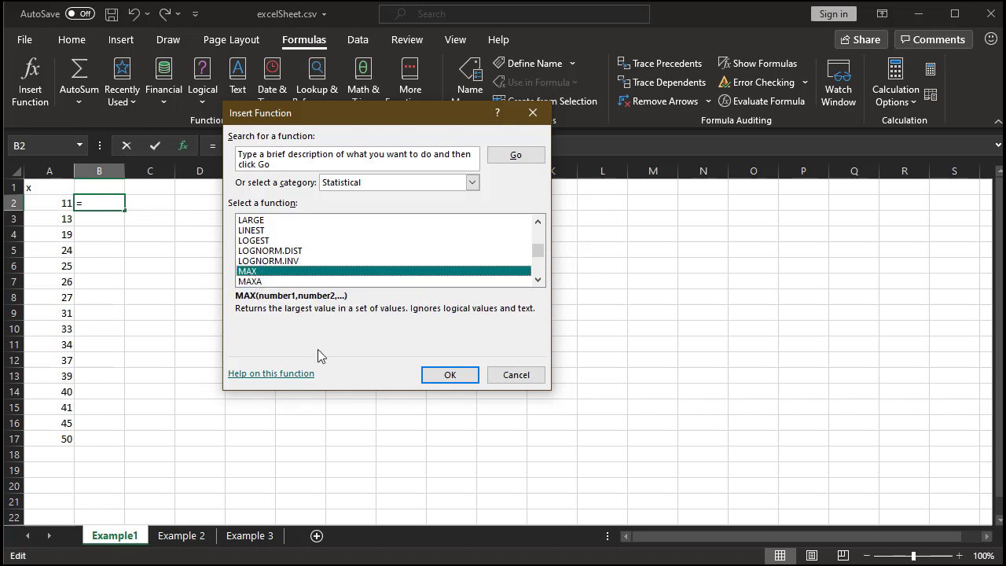
{"action": "left_click", "coordinate": [456, 376]}
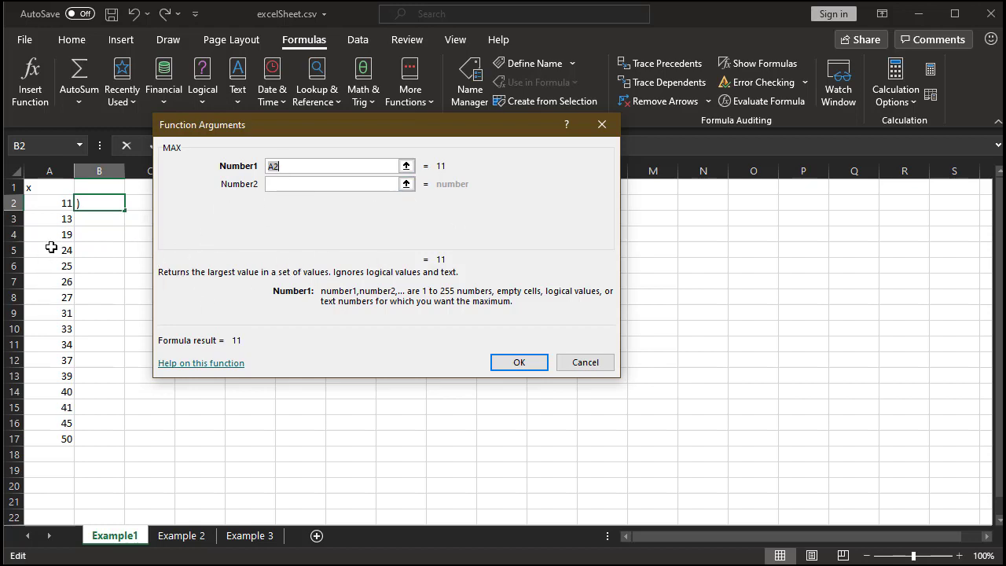
Step: Use A2:A17 as MAX's Number1 so B2 returns 50, then view the expected Max answer
{"action": "left_click_drag", "start_coordinate": [60, 205], "coordinate": [53, 441]}
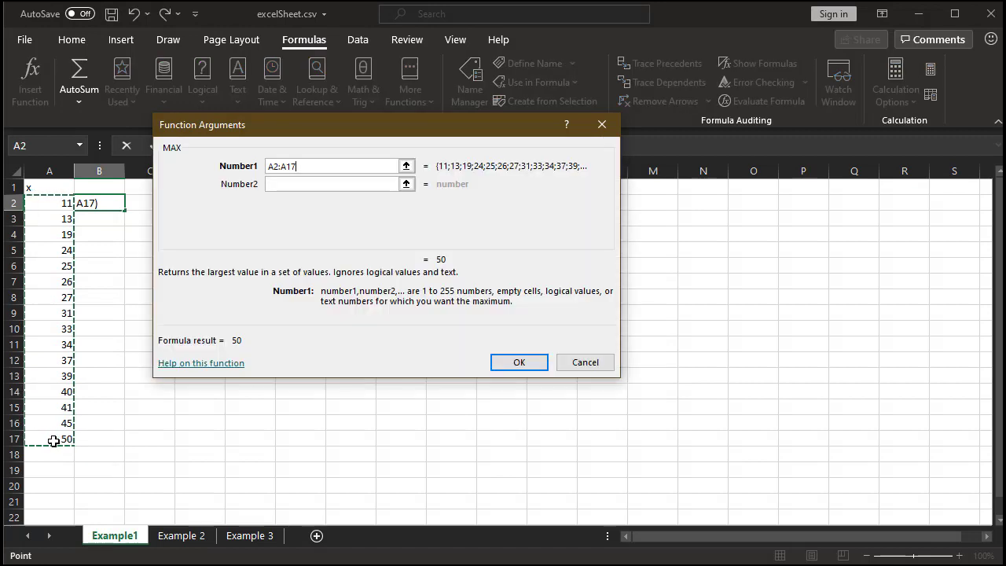
{"action": "left_click", "coordinate": [65, 205]}
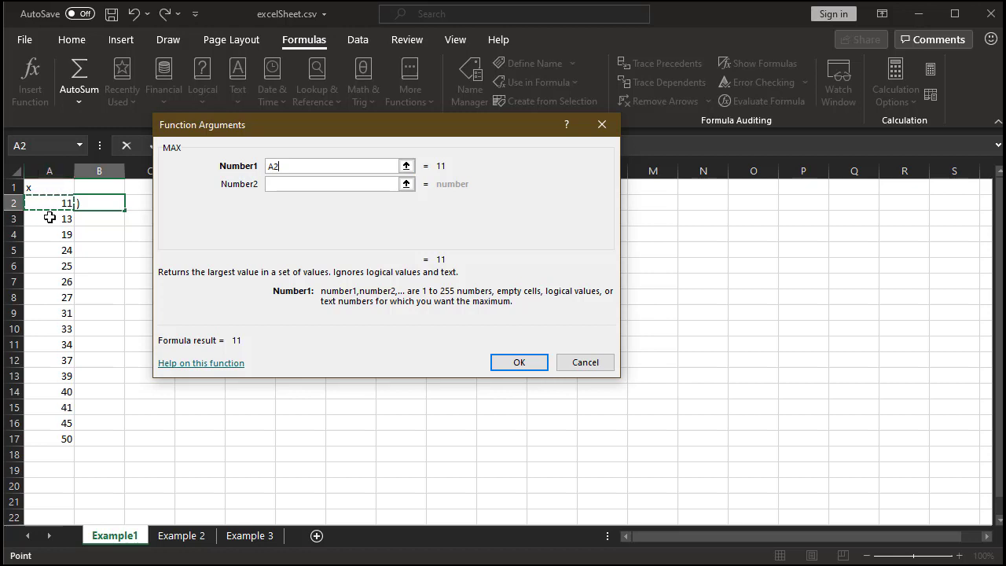
{"action": "left_click_drag", "start_coordinate": [55, 203], "coordinate": [56, 440]}
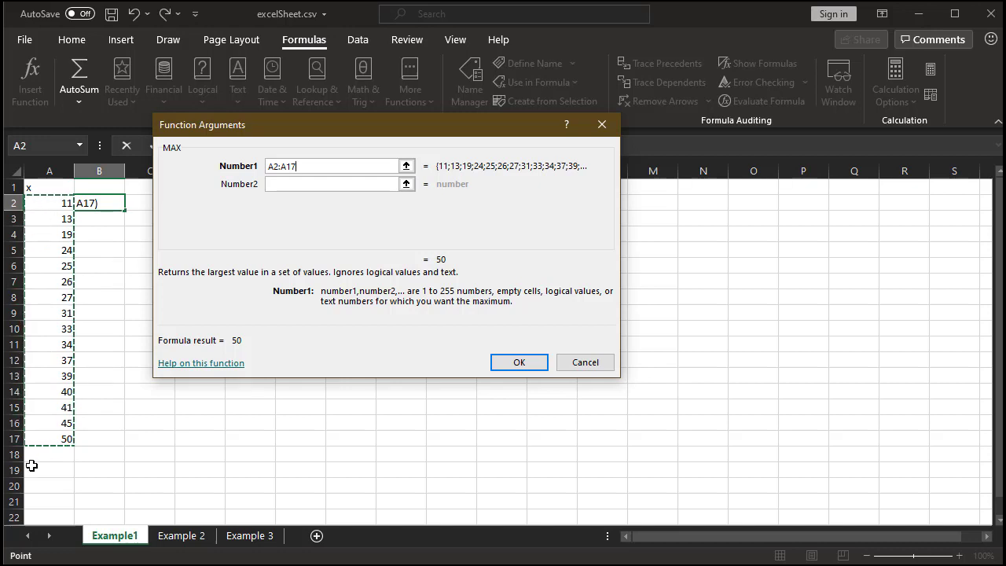
{"action": "left_click", "coordinate": [518, 363]}
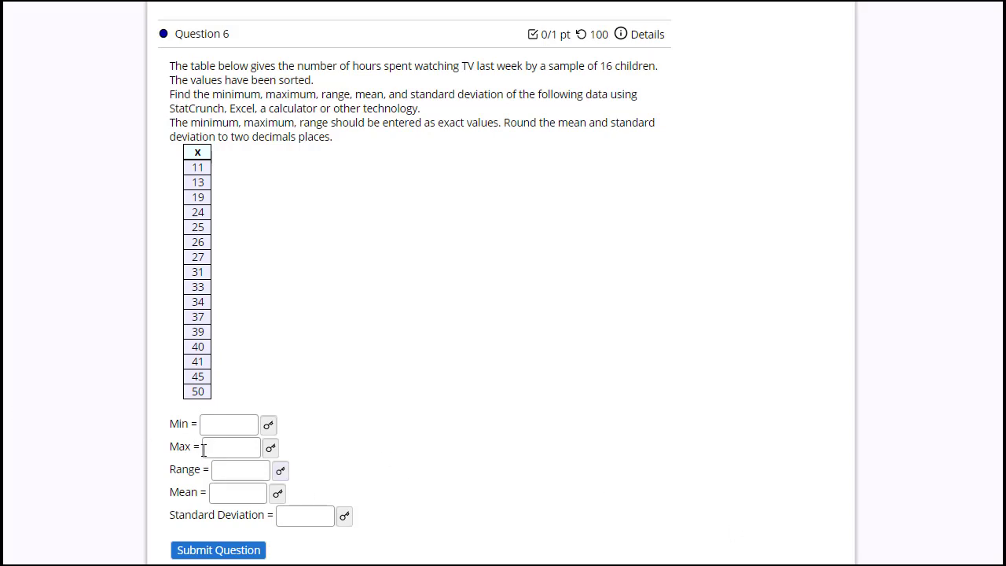
{"action": "left_click", "coordinate": [272, 449]}
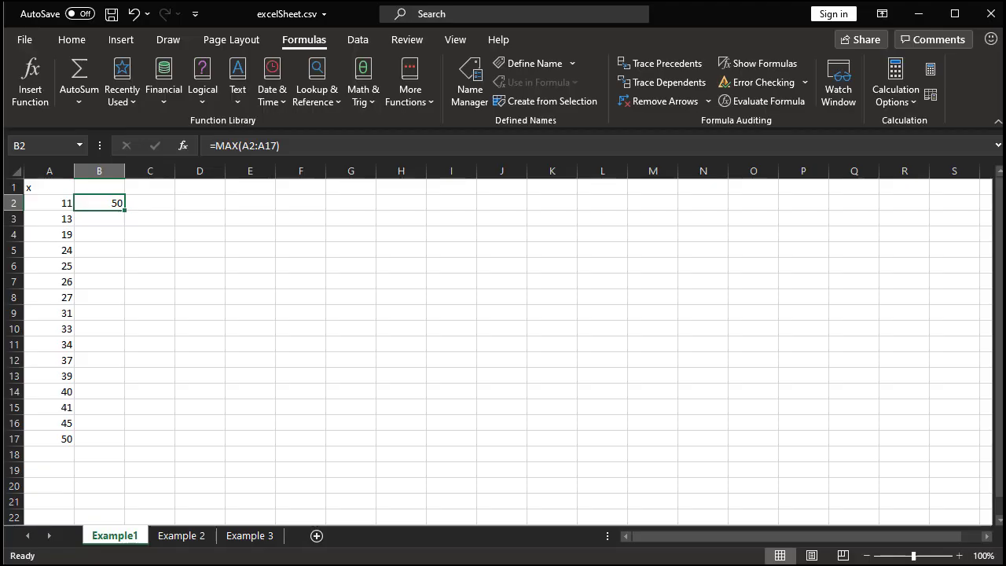
{"action": "left_click", "coordinate": [99, 224]}
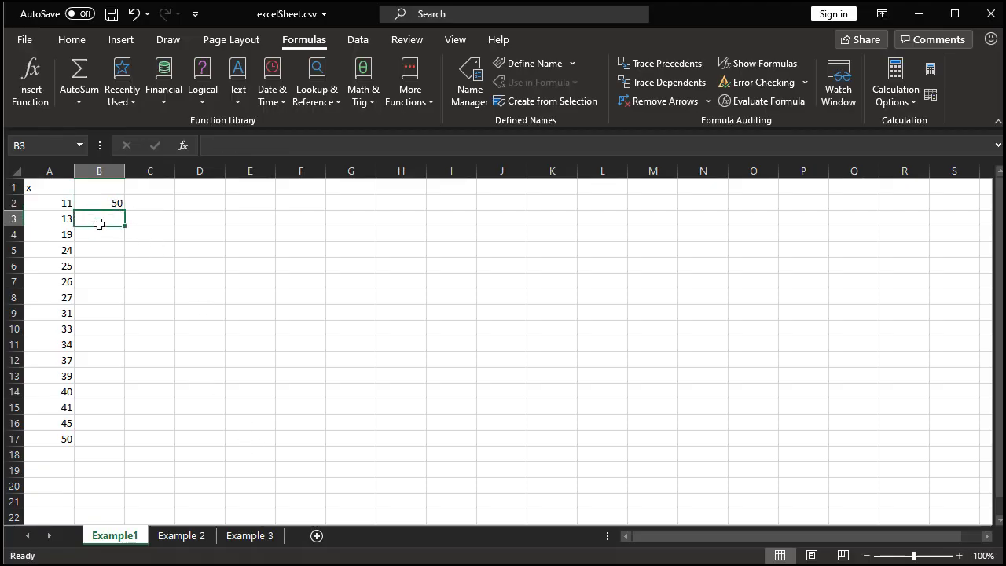
{"action": "left_click", "coordinate": [113, 202]}
{"action": "left_click", "coordinate": [112, 221]}
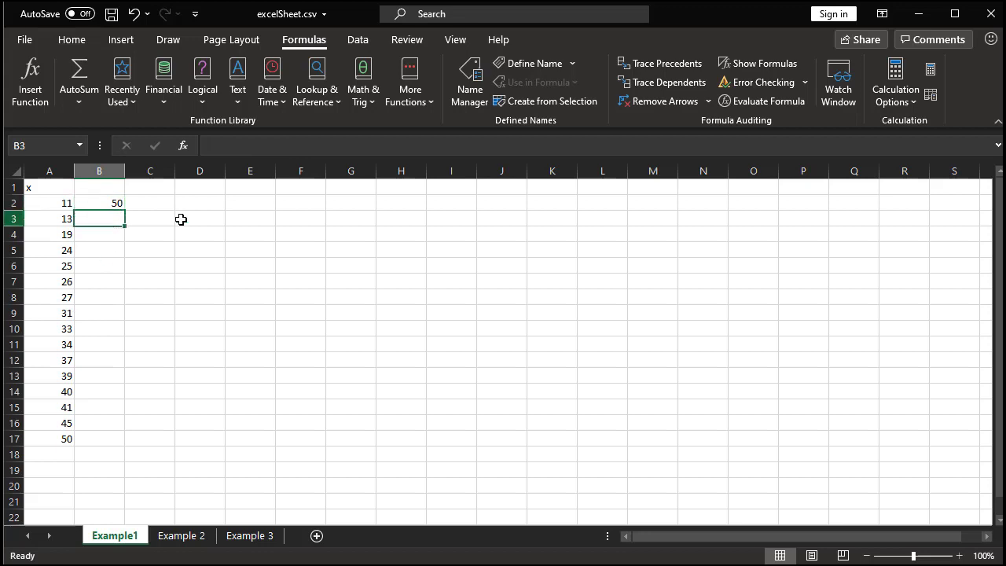
{"action": "left_click", "coordinate": [112, 203]}
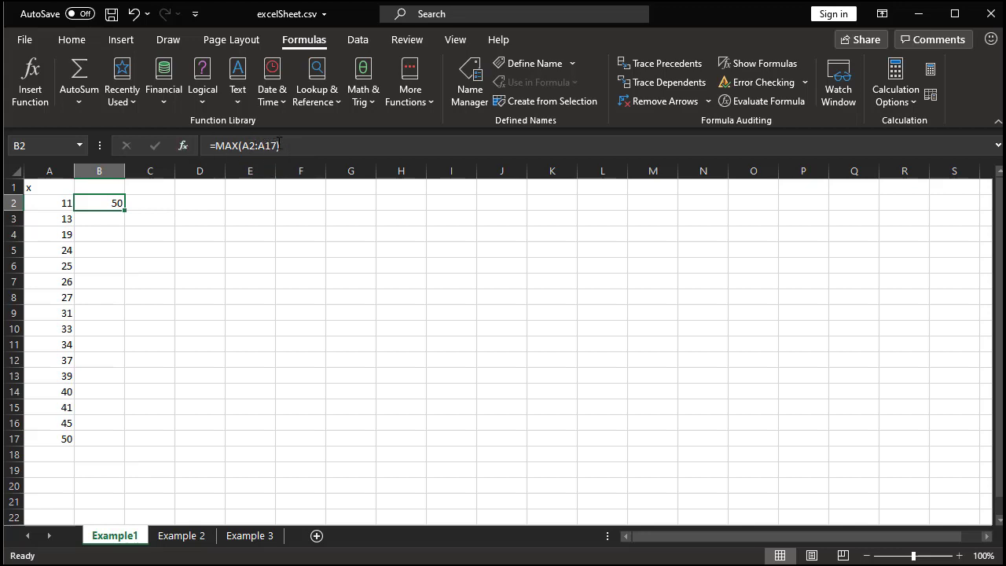
{"action": "left_click", "coordinate": [107, 218]}
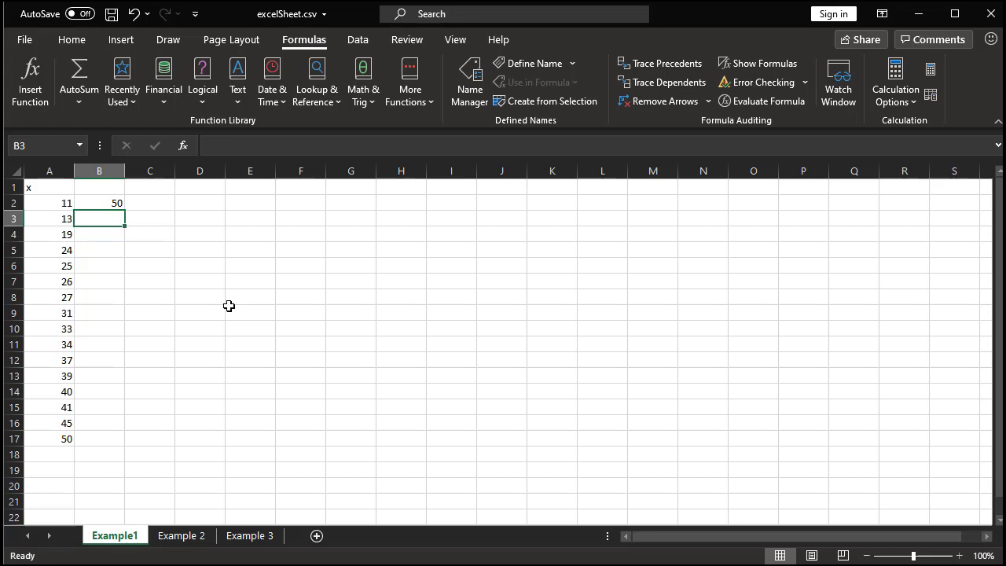
{"action": "left_click", "coordinate": [187, 150]}
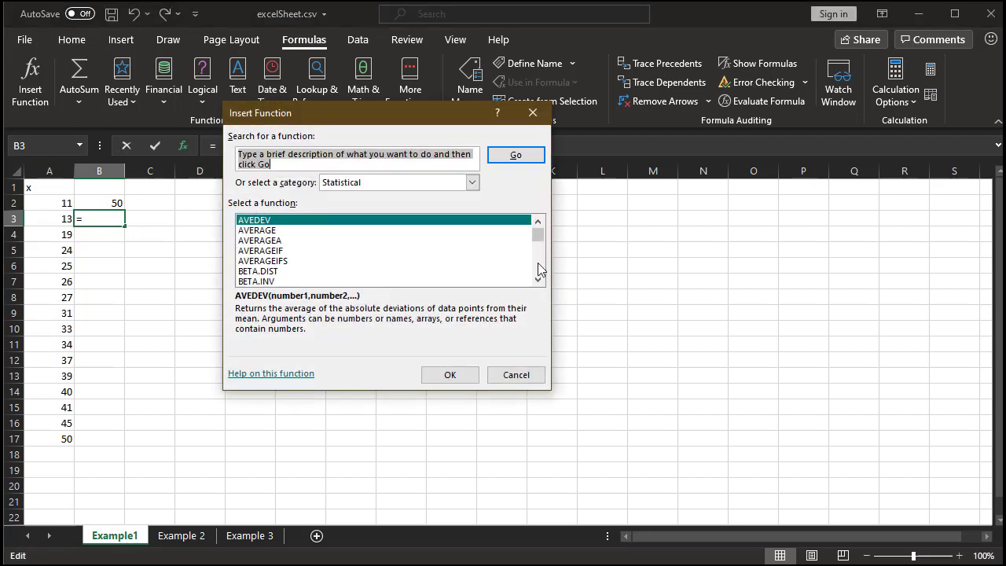
{"action": "scroll", "coordinate": [438, 251], "scroll_direction": "down", "scroll_amount": 3}
{"action": "scroll", "coordinate": [419, 243], "scroll_direction": "up", "scroll_amount": 3}
{"action": "left_click", "coordinate": [525, 377]}
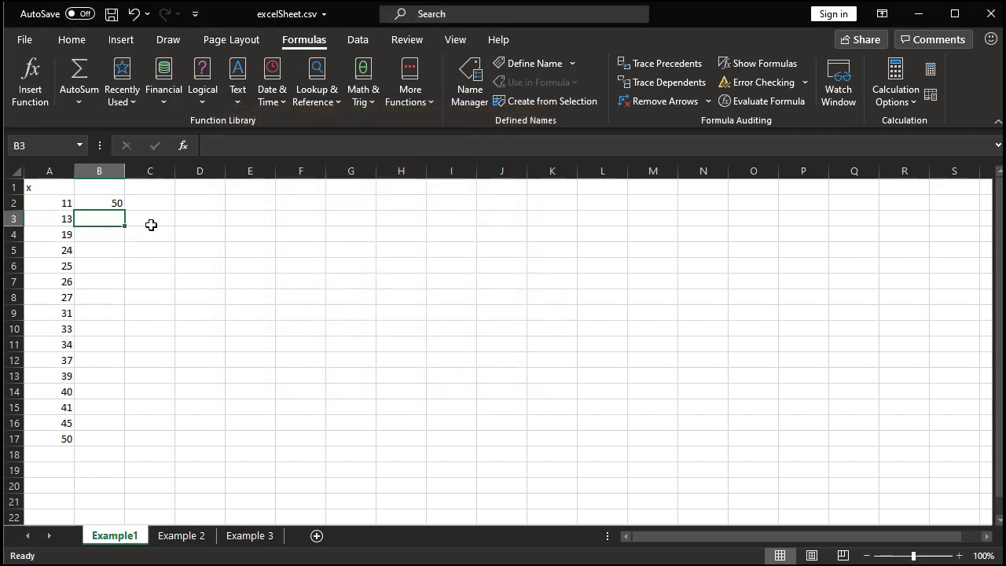
{"action": "left_click", "coordinate": [157, 199]}
{"action": "type", "text": "max"}
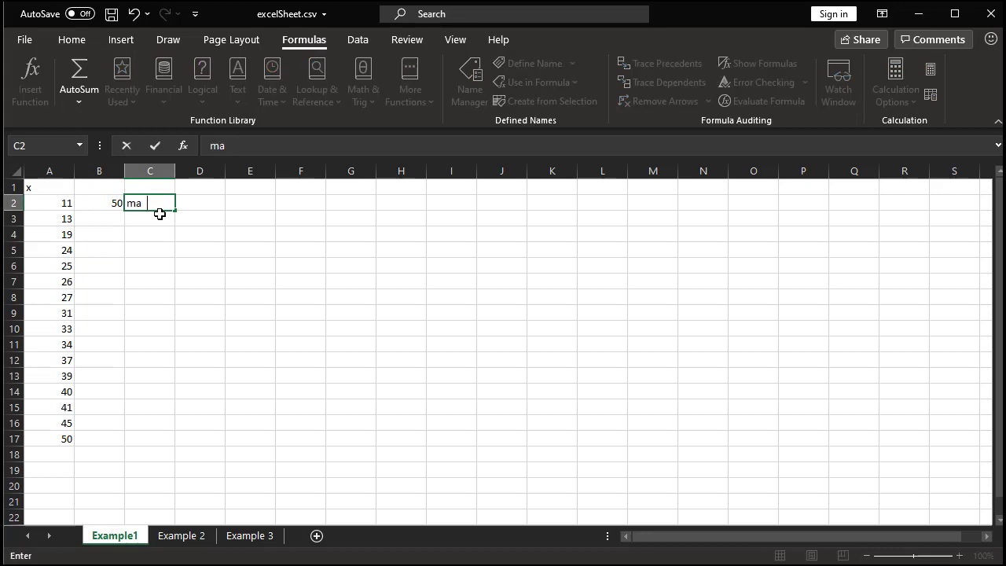
{"action": "key", "text": "Return"}
{"action": "key", "text": "Left"}
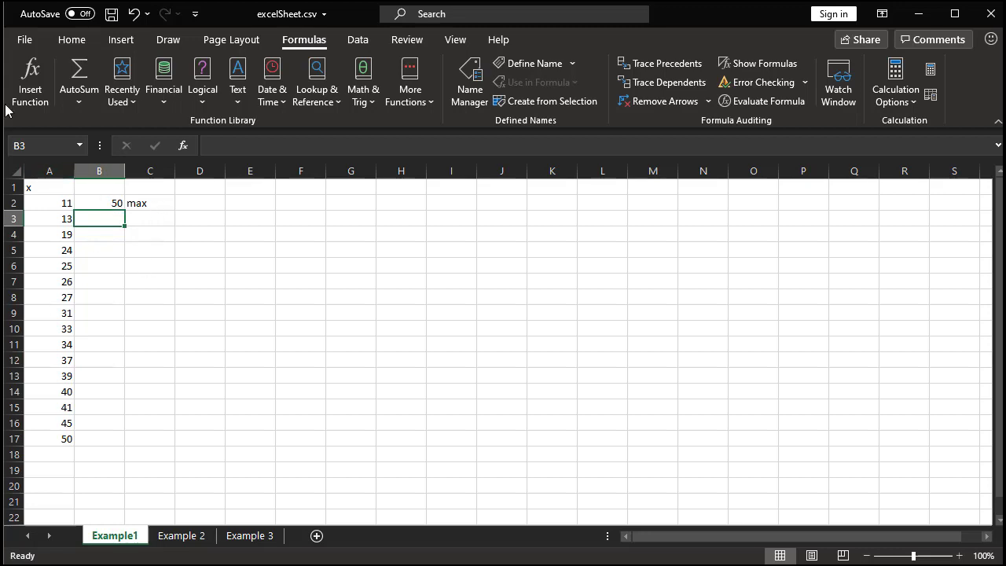
{"action": "left_click", "coordinate": [32, 96]}
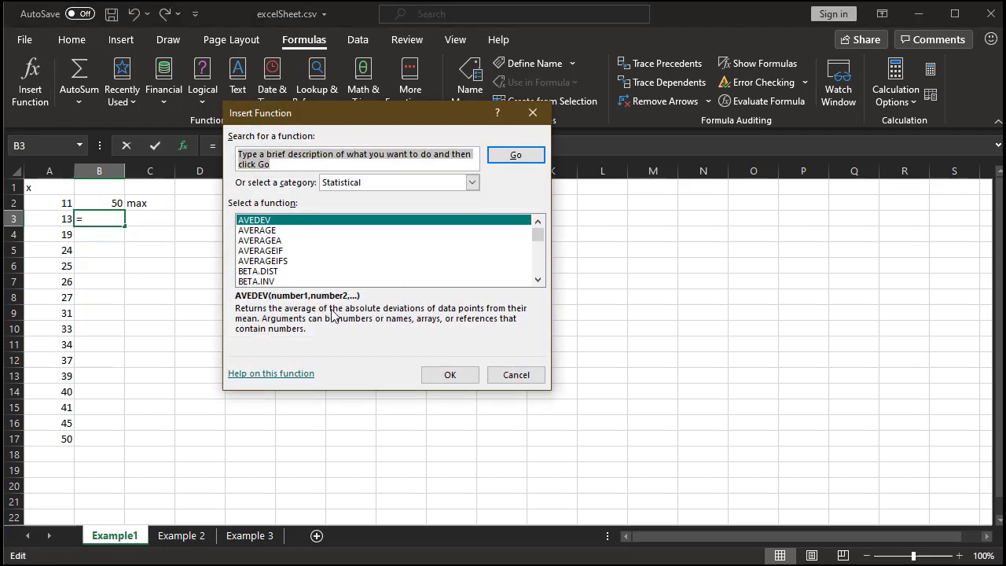
{"action": "scroll", "coordinate": [325, 258], "scroll_direction": "down", "scroll_amount": 6}
{"action": "scroll", "coordinate": [299, 269], "scroll_direction": "up", "scroll_amount": 6}
{"action": "left_click", "coordinate": [541, 376]}
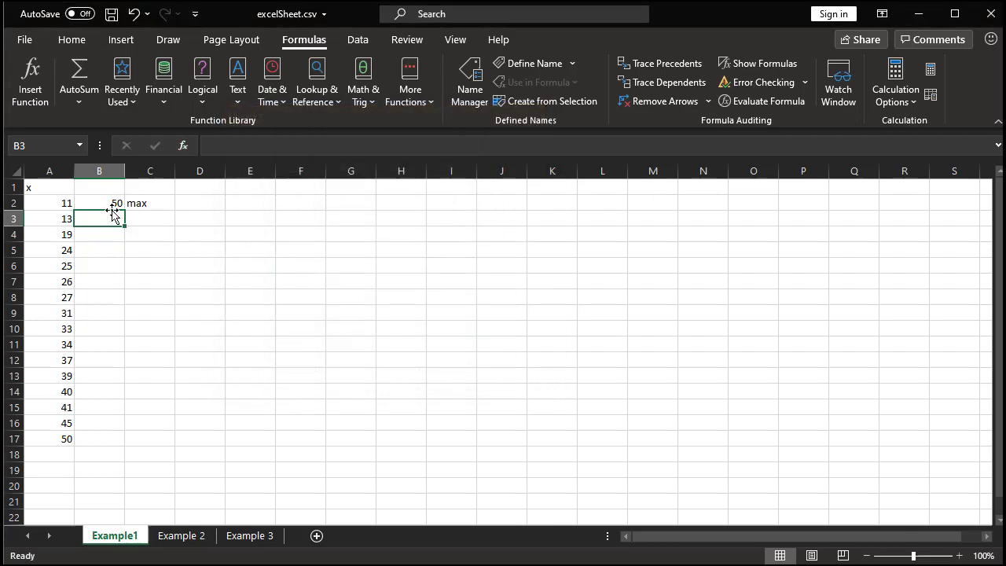
{"action": "left_click", "coordinate": [114, 203]}
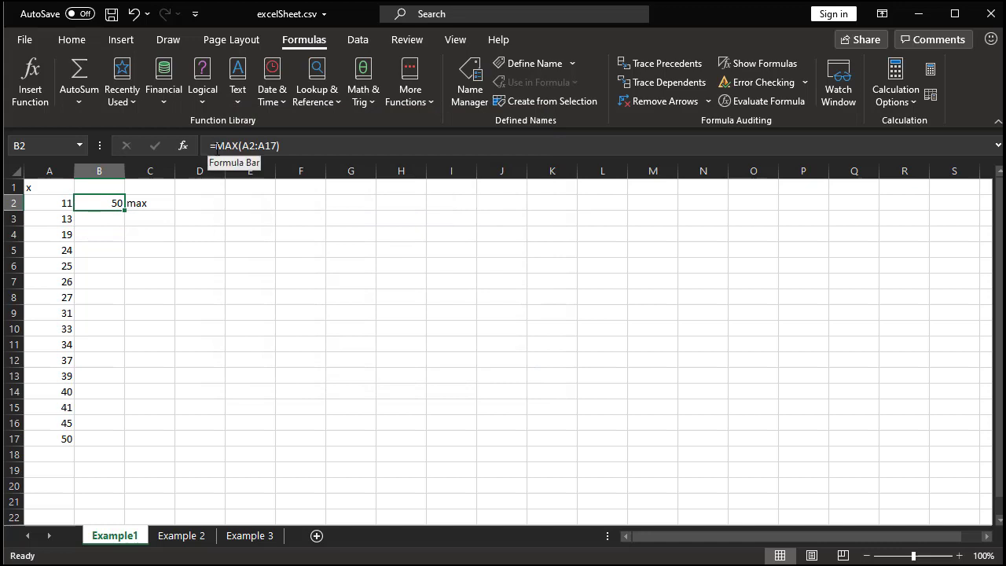
{"action": "left_click", "coordinate": [106, 218]}
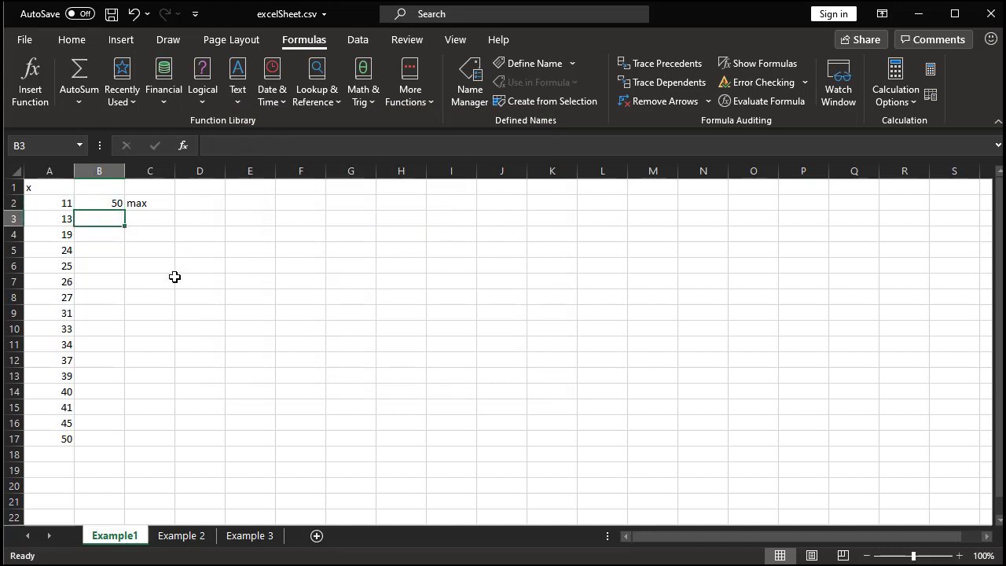
{"action": "left_click", "coordinate": [260, 206]}
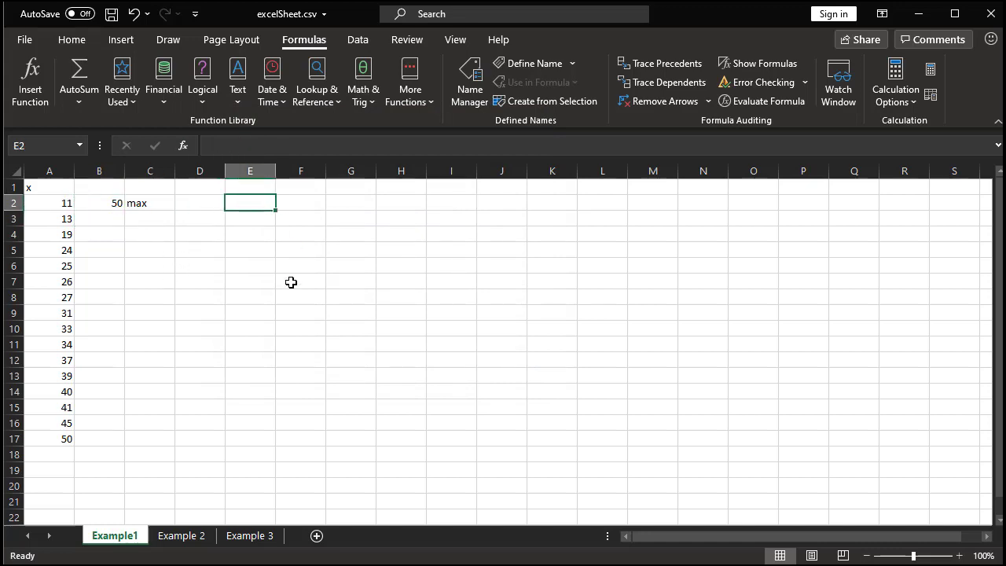
Step: Enter 12 in E2, text in E3, and 4/13 in E4, which displays as 13-Apr
{"action": "type", "text": "12"}
{"action": "key", "text": "Return"}
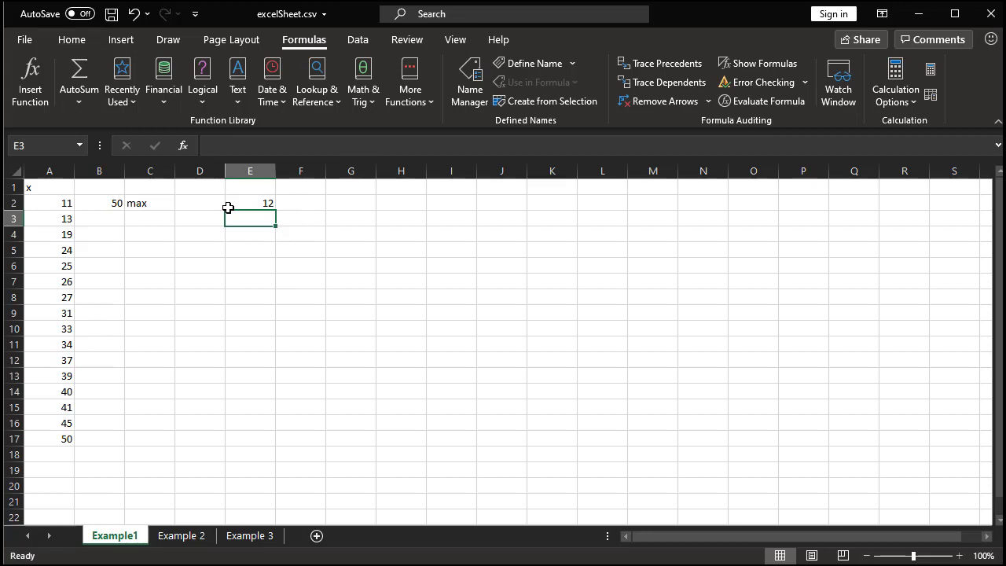
{"action": "type", "text": "text"}
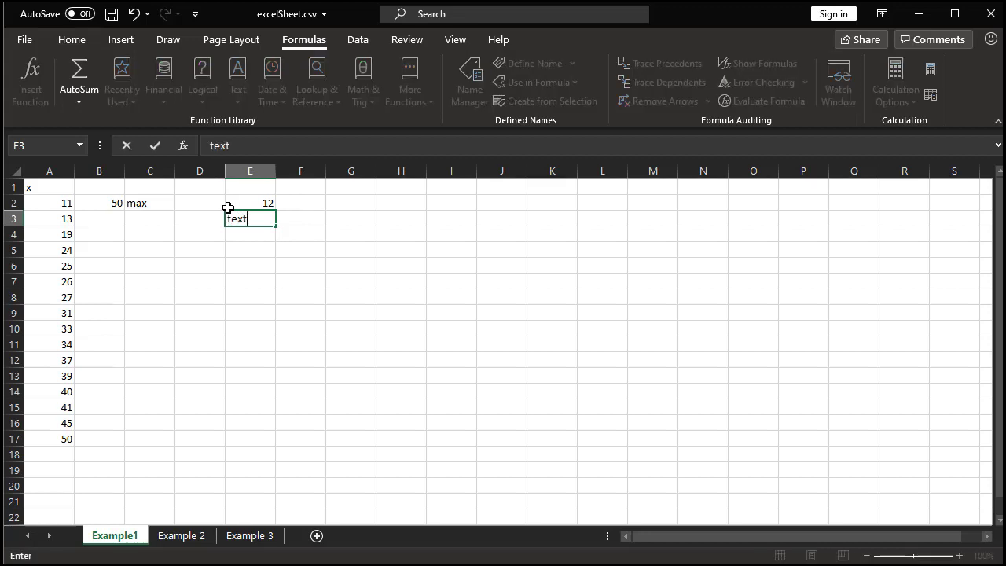
{"action": "key", "text": "Return"}
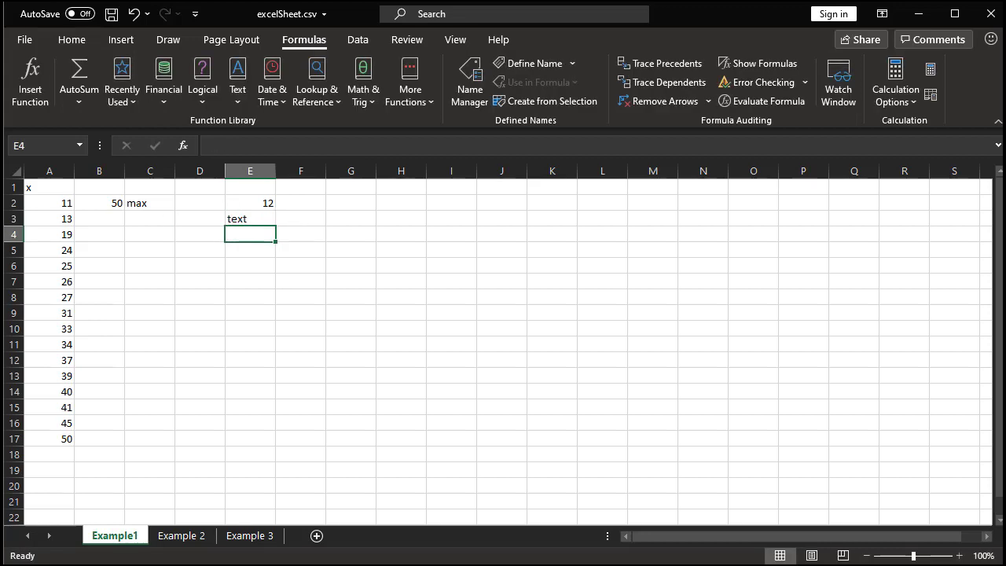
{"action": "left_click", "coordinate": [262, 222]}
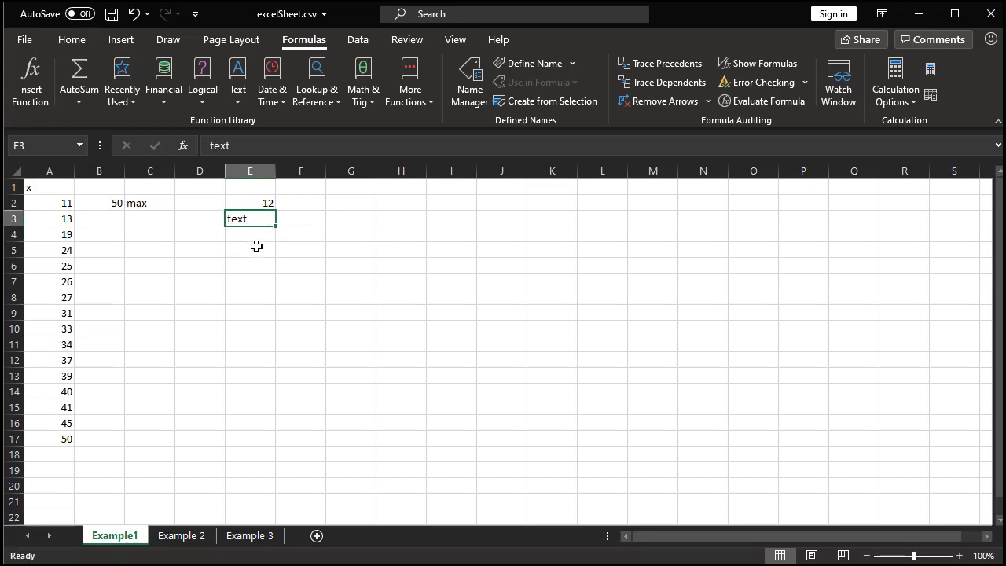
{"action": "left_click", "coordinate": [256, 247]}
{"action": "left_click", "coordinate": [258, 230]}
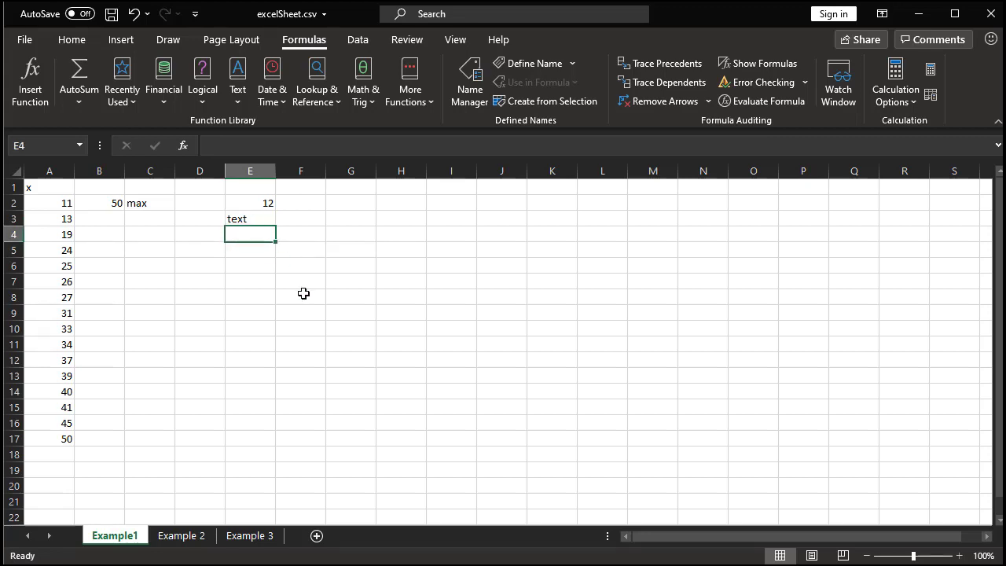
{"action": "type", "text": "4/13"}
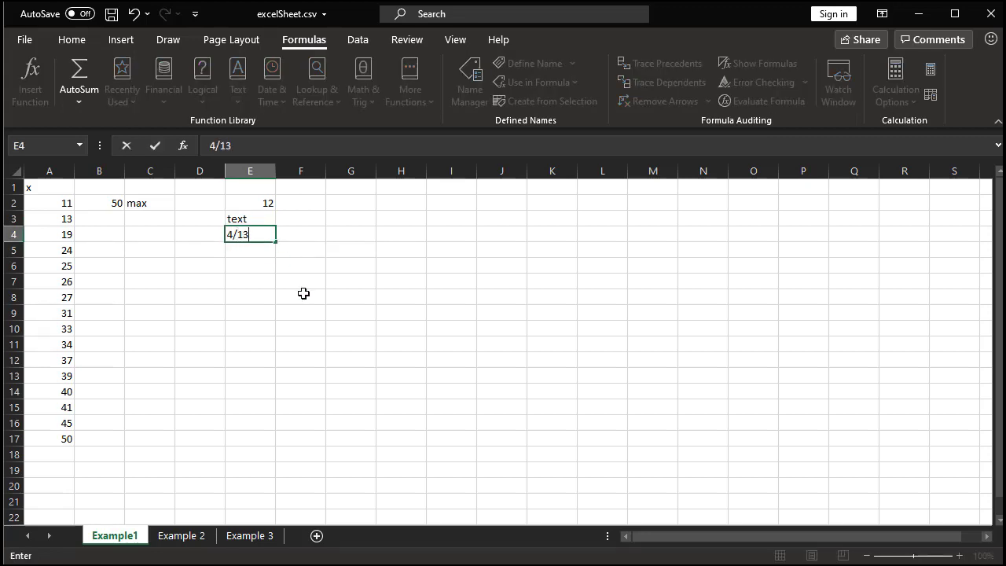
{"action": "key", "text": "Return"}
{"action": "left_click", "coordinate": [269, 234]}
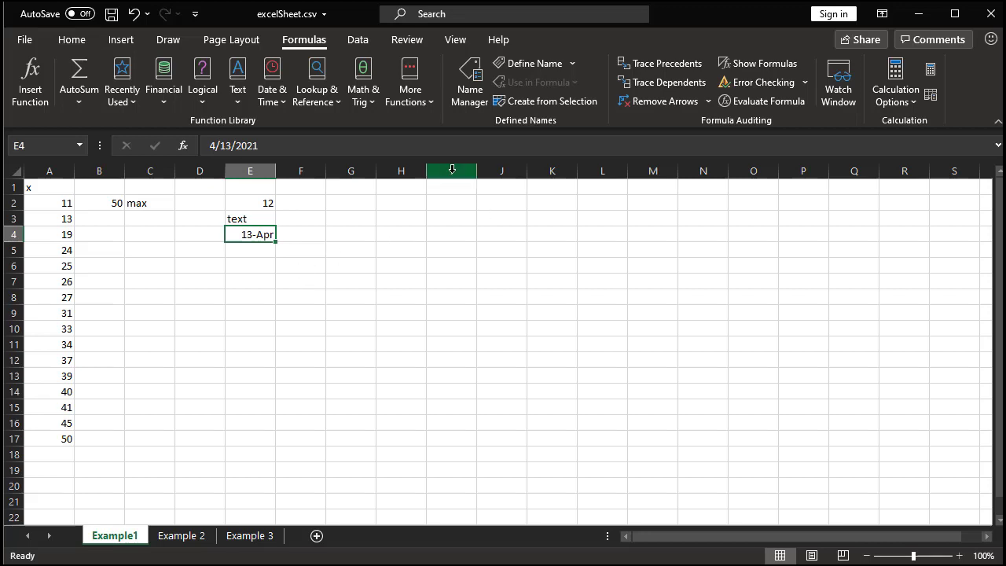
{"action": "left_click", "coordinate": [264, 261]}
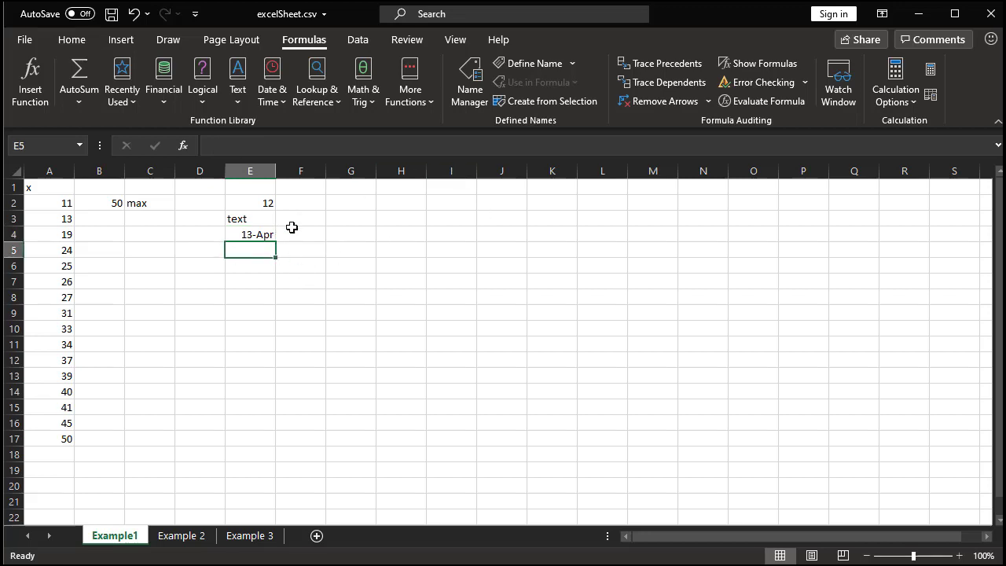
Step: Enter =4/13 in E5, giving 0.307692
{"action": "left_click", "coordinate": [261, 235]}
{"action": "key", "text": "Return"}
{"action": "type", "text": "="}
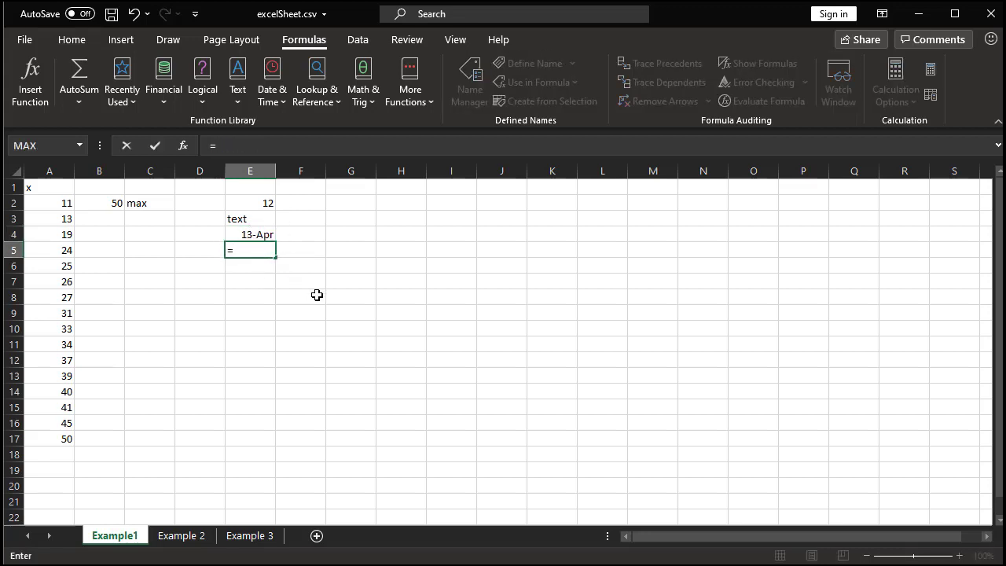
{"action": "type", "text": "4/13"}
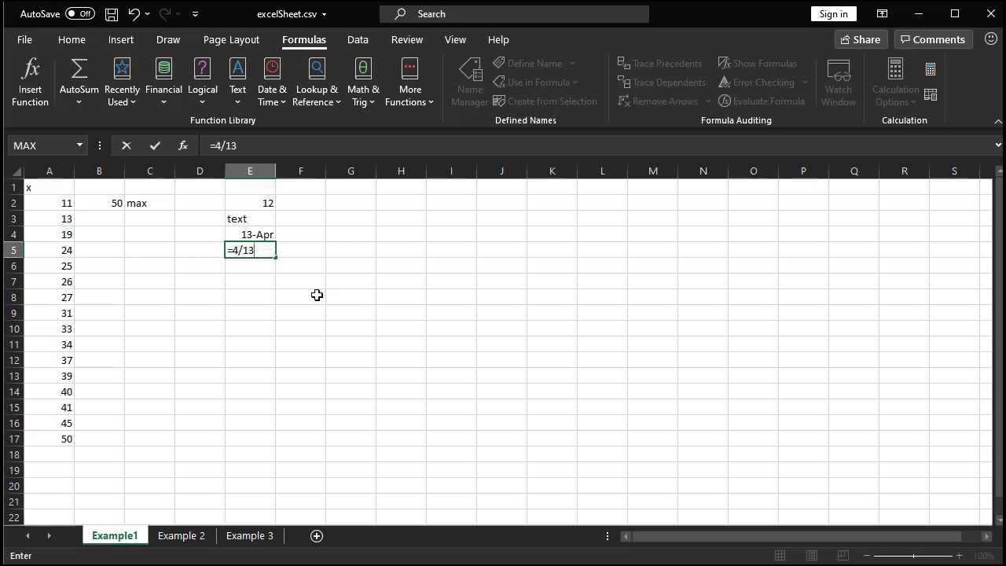
{"action": "key", "text": "Return"}
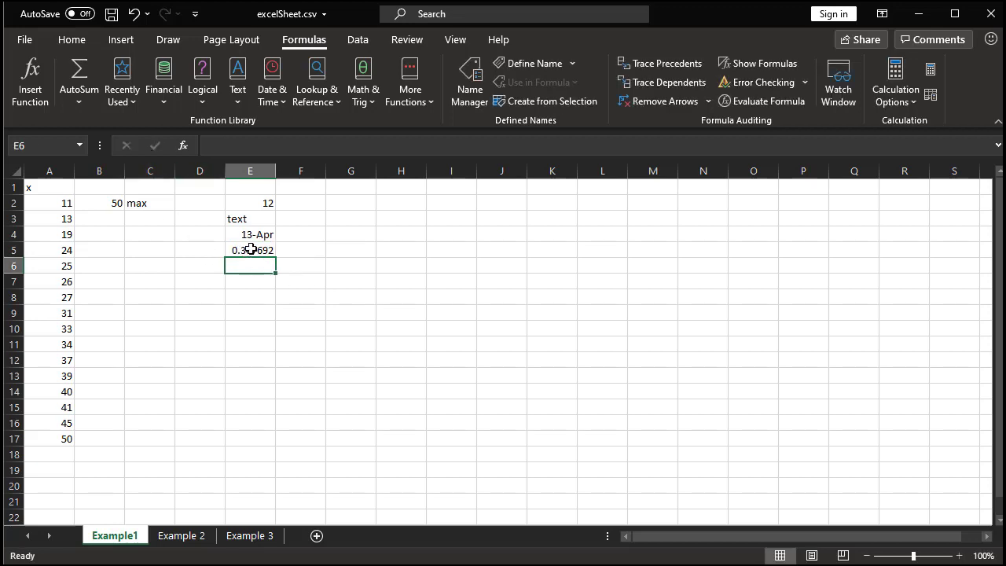
{"action": "left_click", "coordinate": [250, 249]}
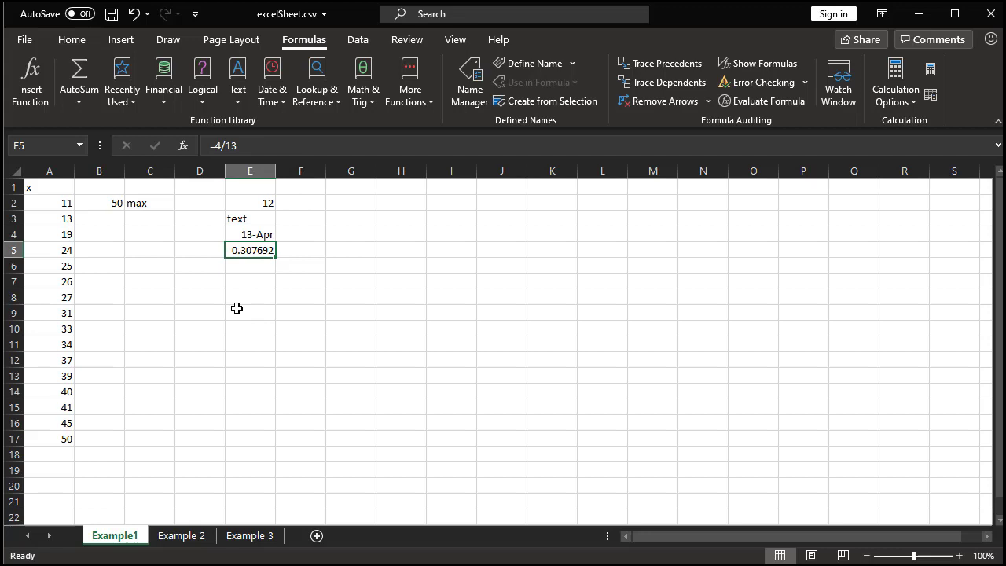
Step: Enter =2*7/4+16 in E6, giving 19.5
{"action": "left_click", "coordinate": [255, 264]}
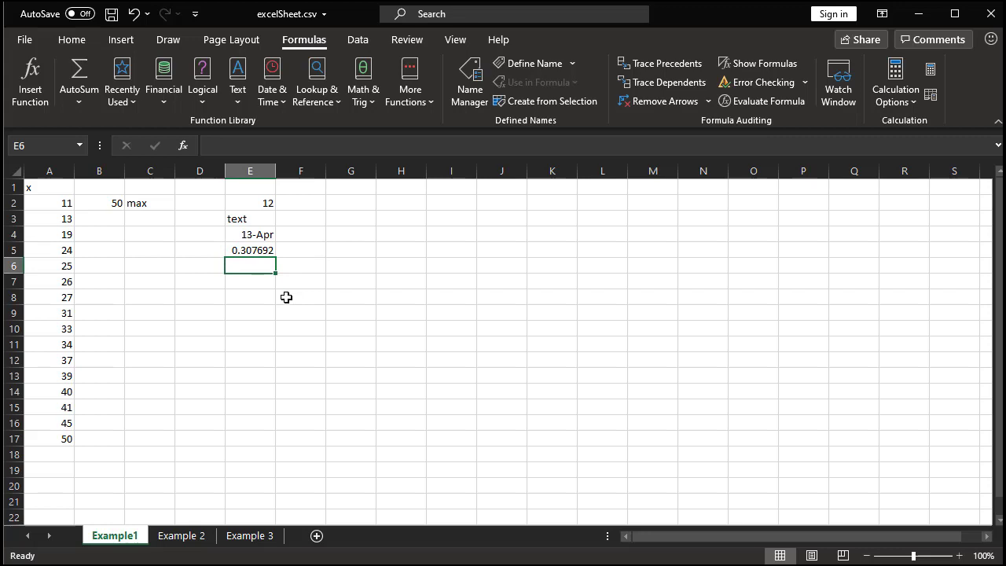
{"action": "type", "text": "="}
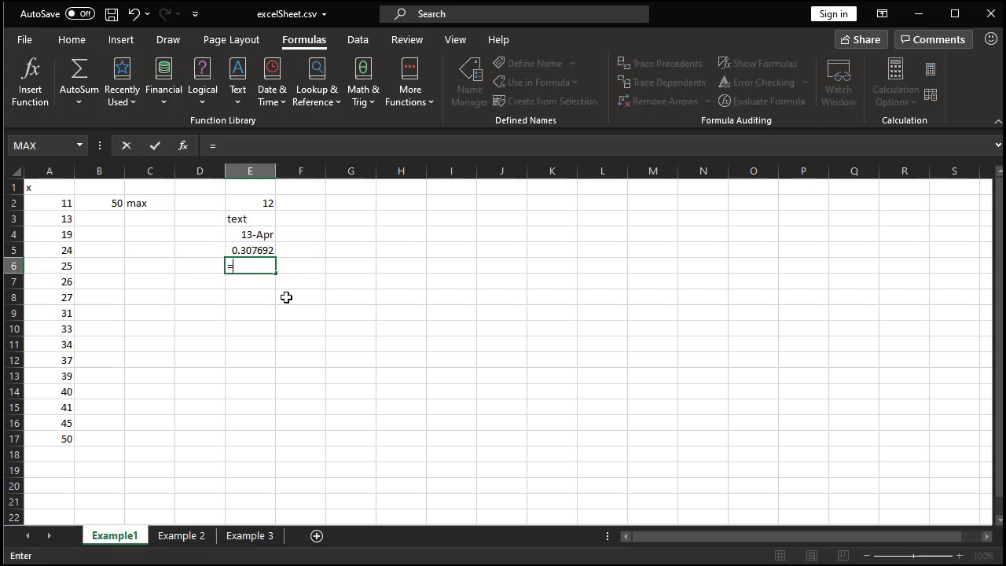
{"action": "type", "text": "2*7/4+16"}
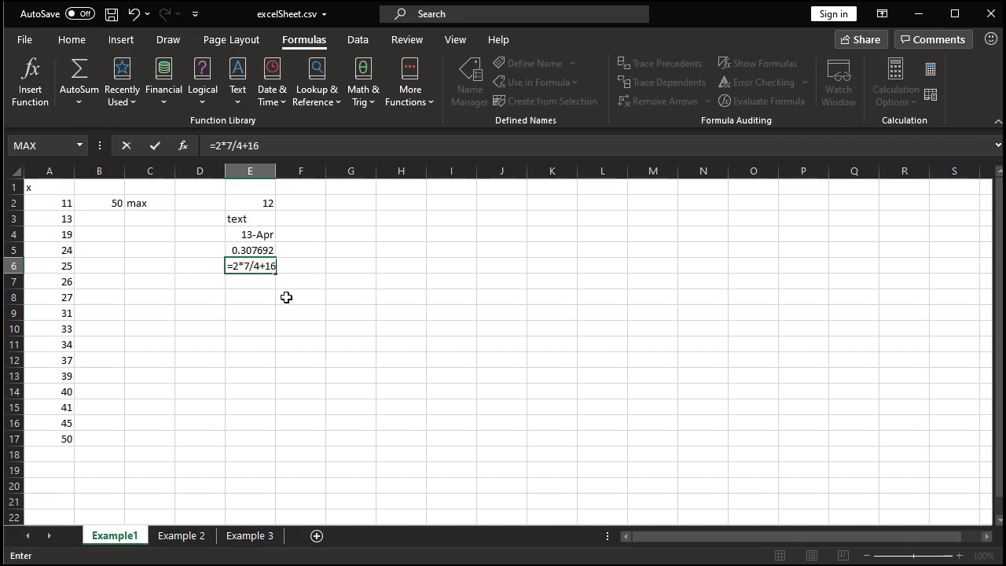
{"action": "key", "text": "Return"}
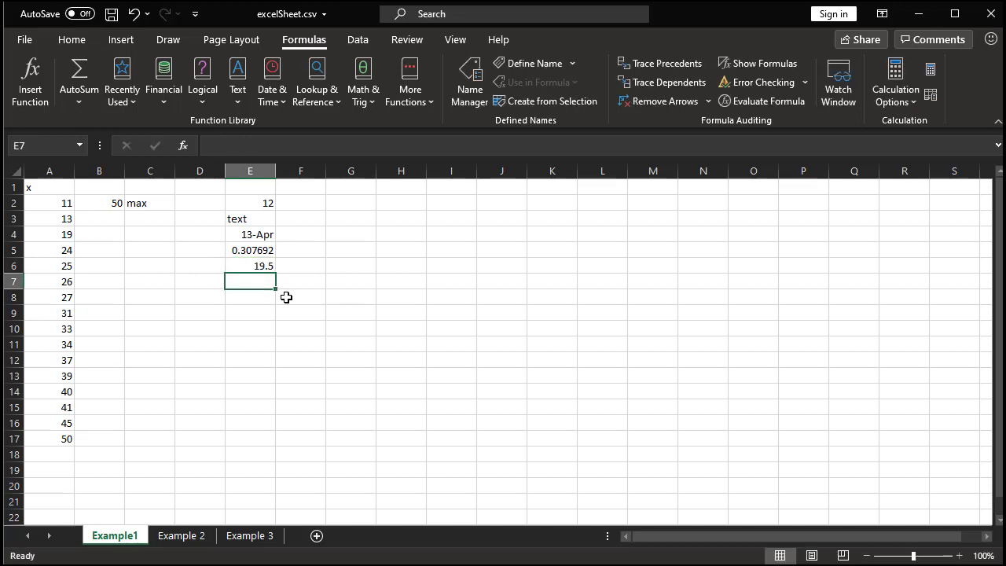
{"action": "left_click", "coordinate": [256, 267]}
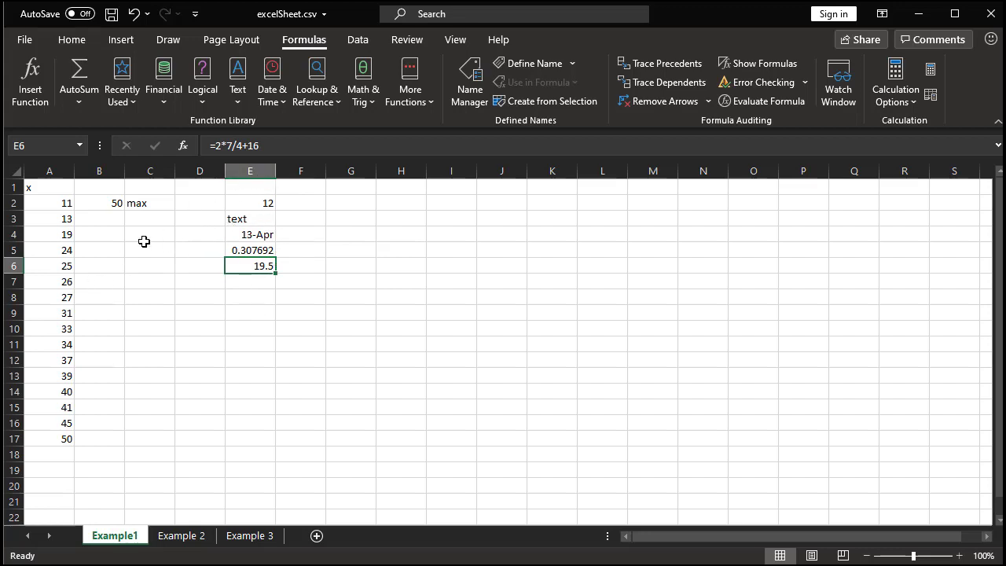
{"action": "left_click", "coordinate": [113, 218]}
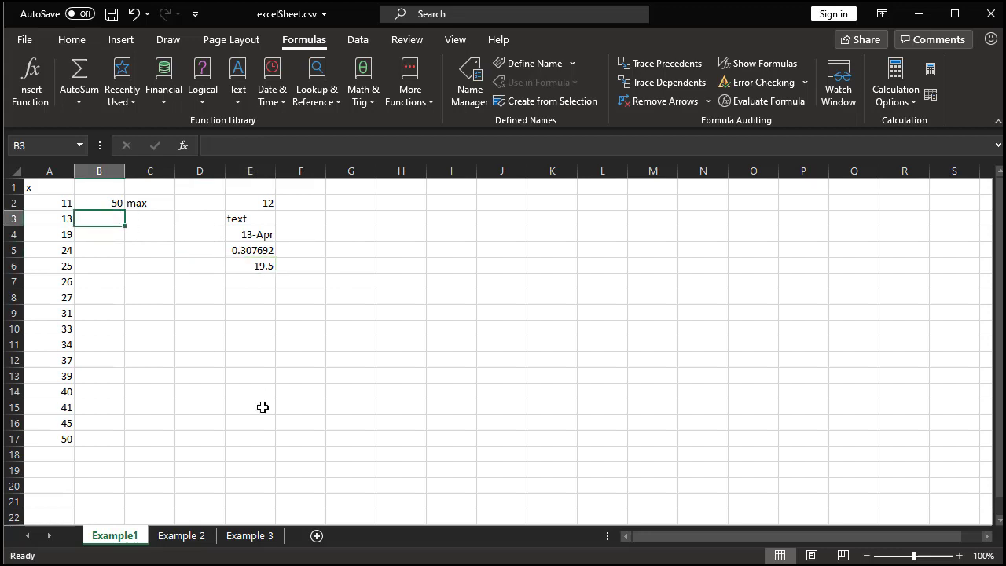
Step: Enter =MIN(A2:A17) in B3, returning 11
{"action": "type", "text": "="}
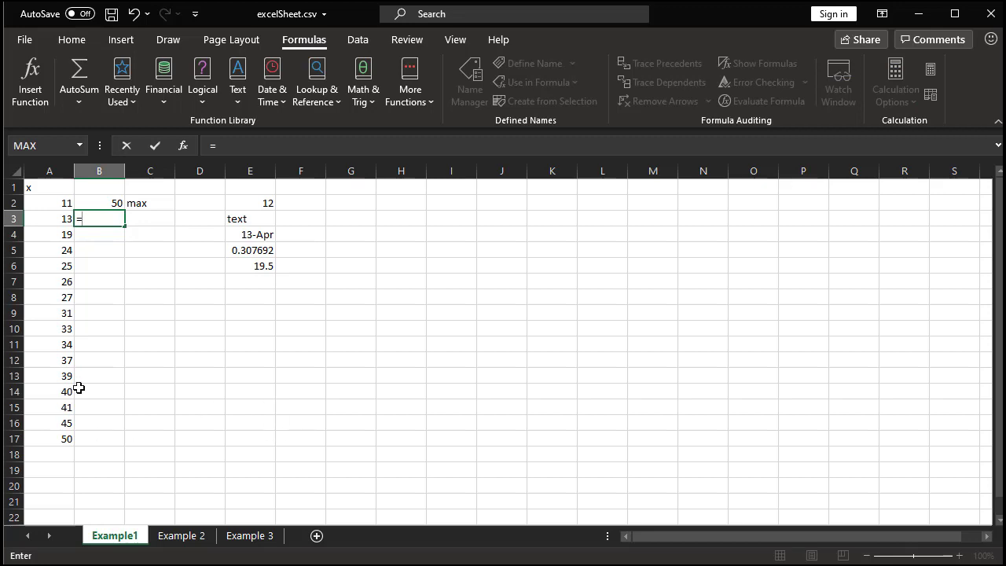
{"action": "type", "text": "min"}
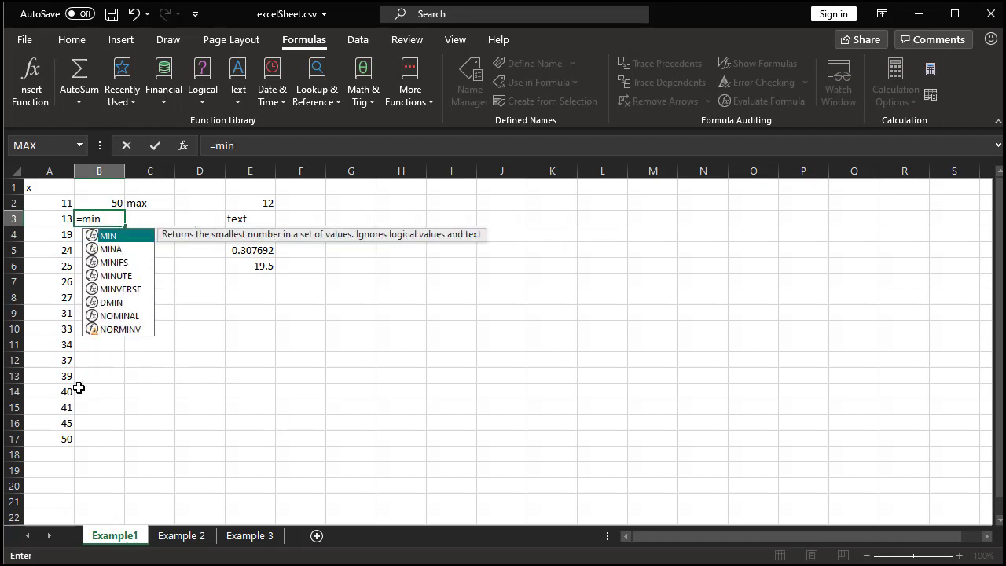
{"action": "key", "text": "BackSpace"}
{"action": "key", "text": "BackSpace"}
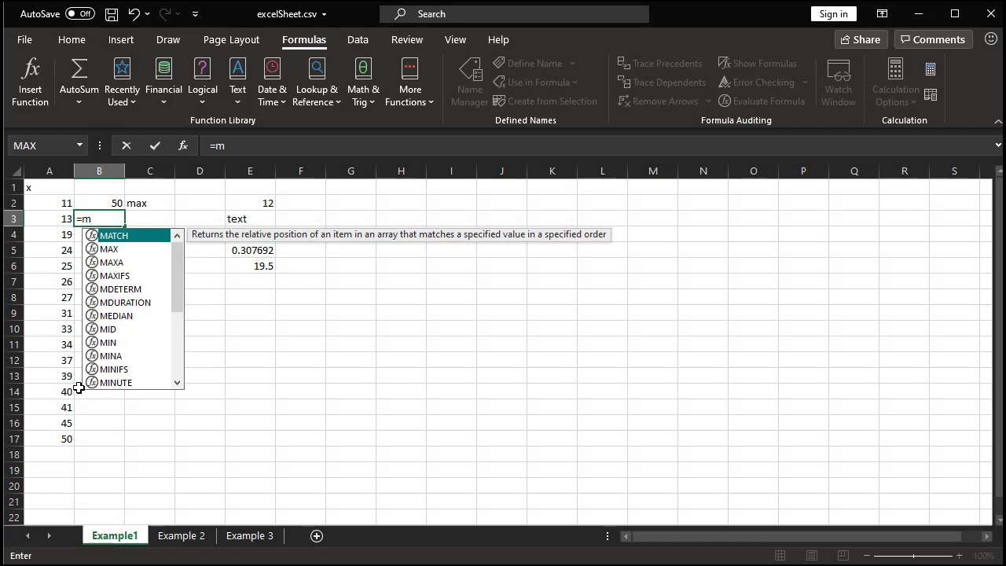
{"action": "type", "text": "in"}
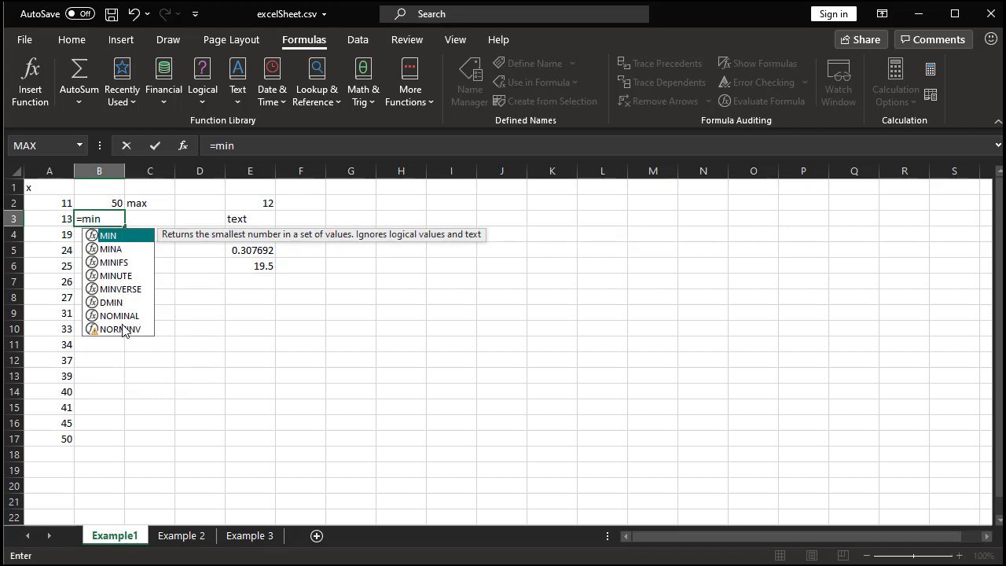
{"action": "key", "text": "BackSpace"}
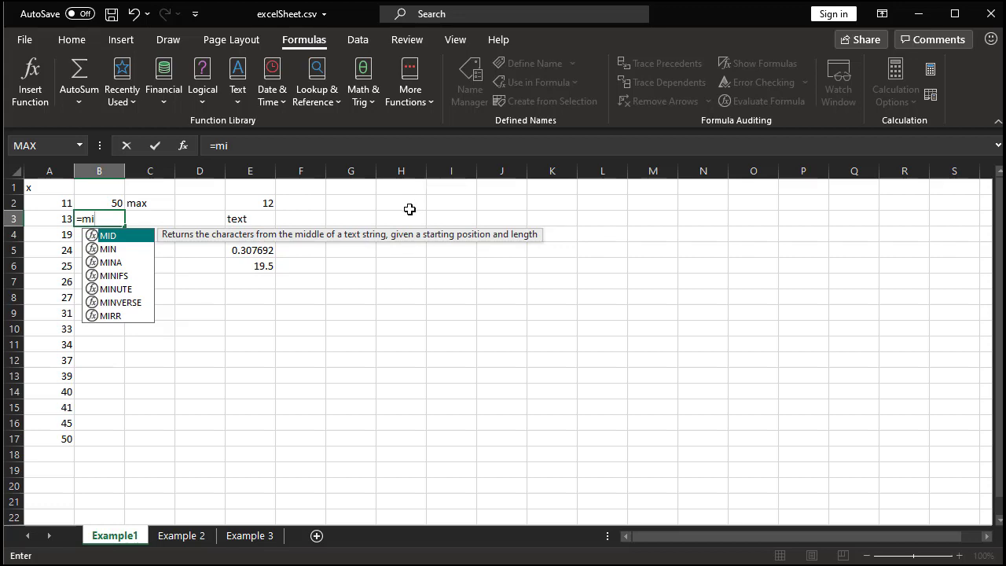
{"action": "key", "text": "Down"}
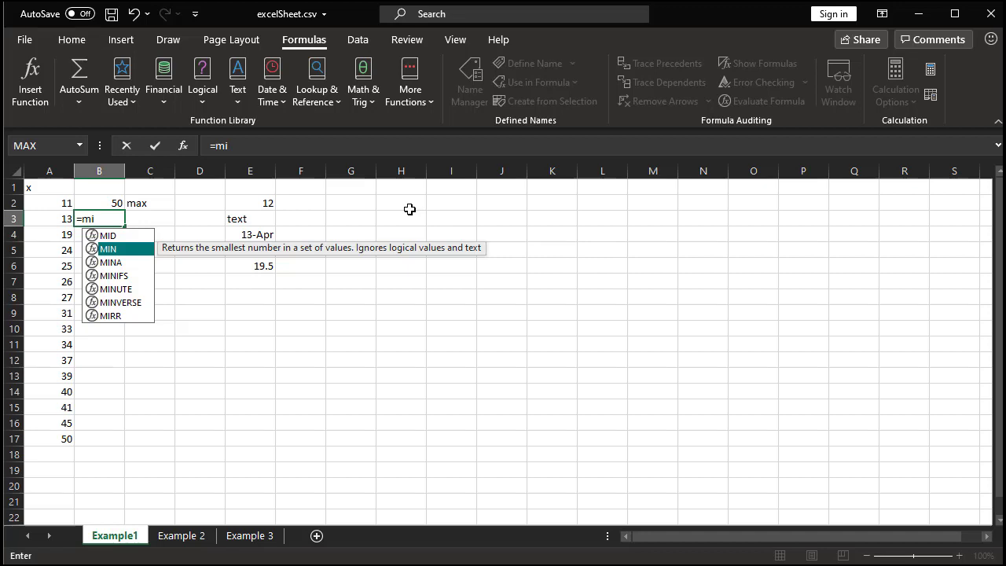
{"action": "key", "text": "Up"}
{"action": "key", "text": "Down"}
{"action": "key", "text": "Tab"}
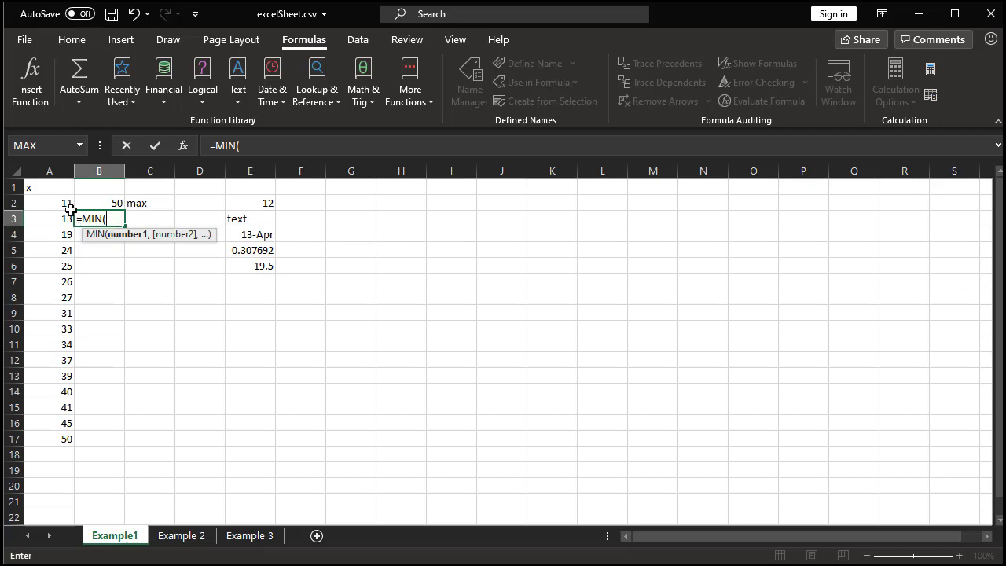
{"action": "left_click_drag", "start_coordinate": [62, 203], "coordinate": [63, 436]}
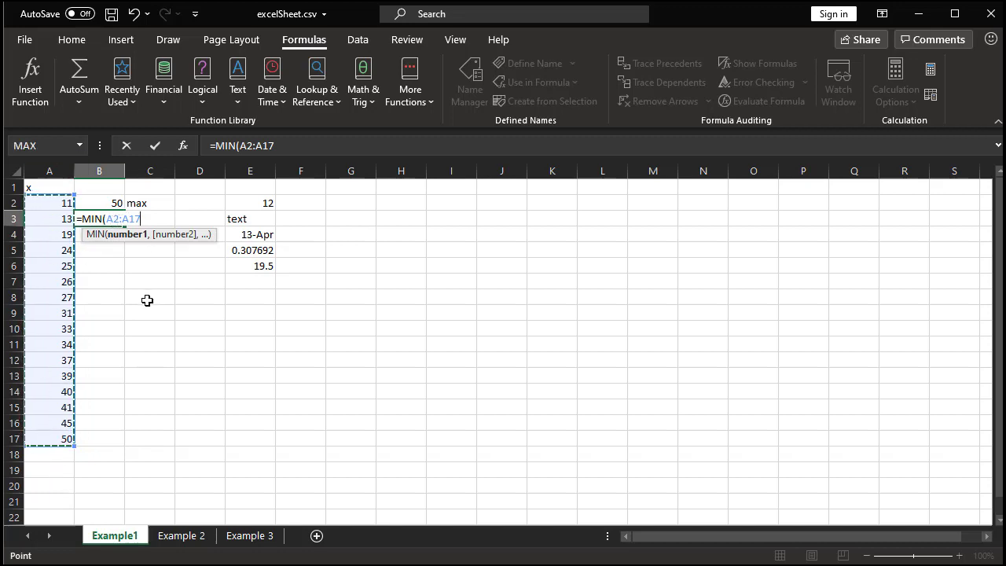
{"action": "type", "text": ")"}
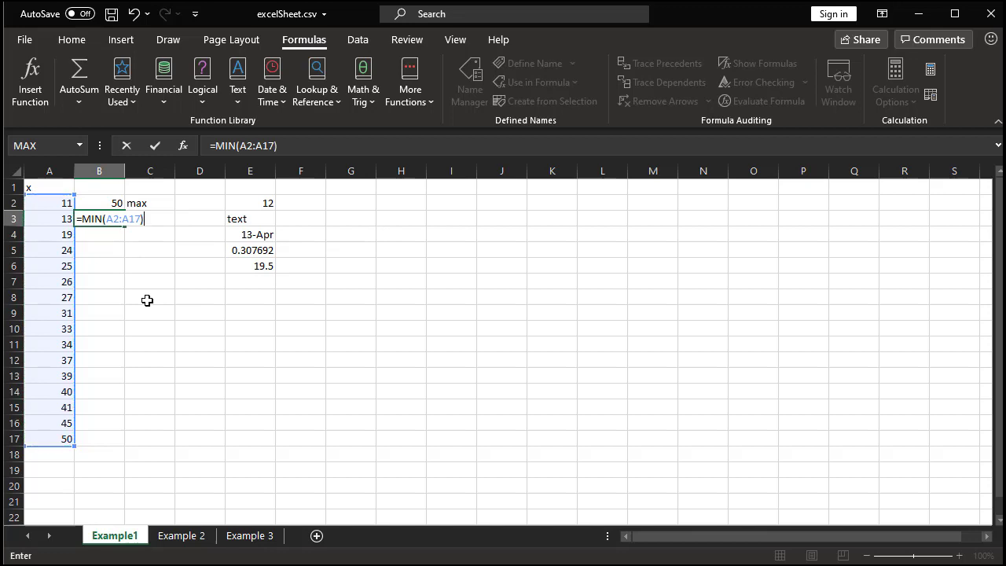
{"action": "key", "text": "Return"}
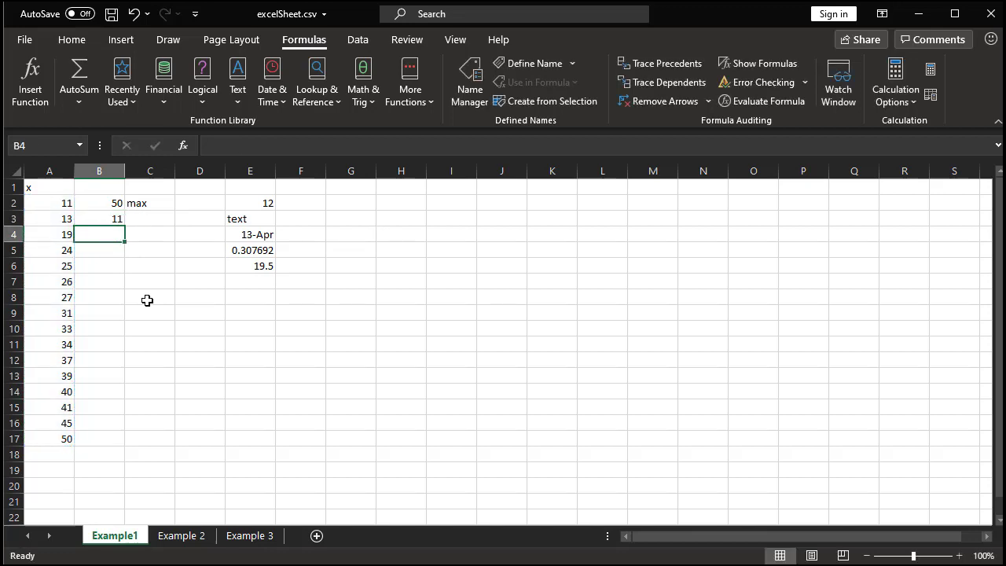
Step: Label the result min in C3 and switch to the MyOpenMath question
{"action": "key", "text": "Up"}
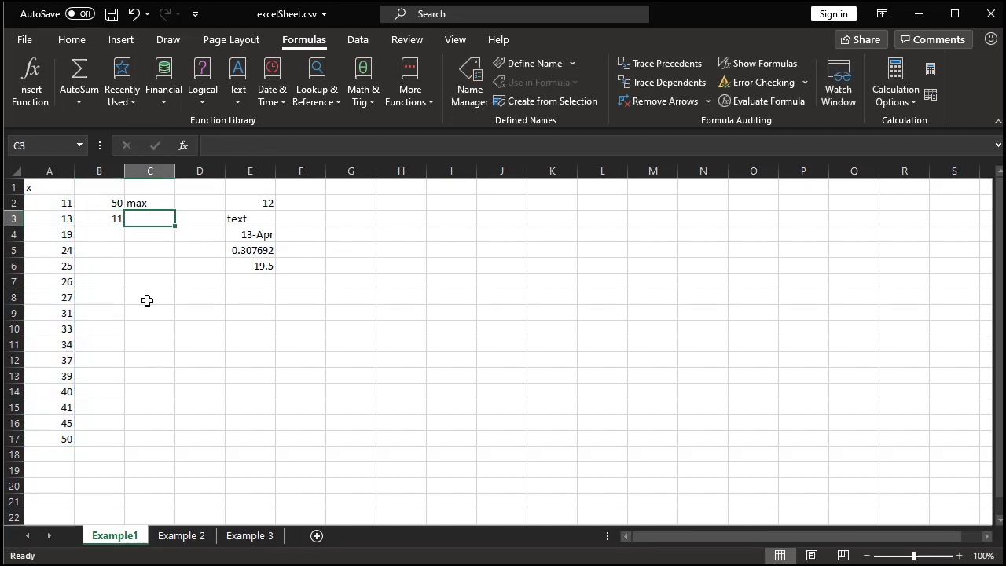
{"action": "type", "text": "min"}
{"action": "key", "text": "Return"}
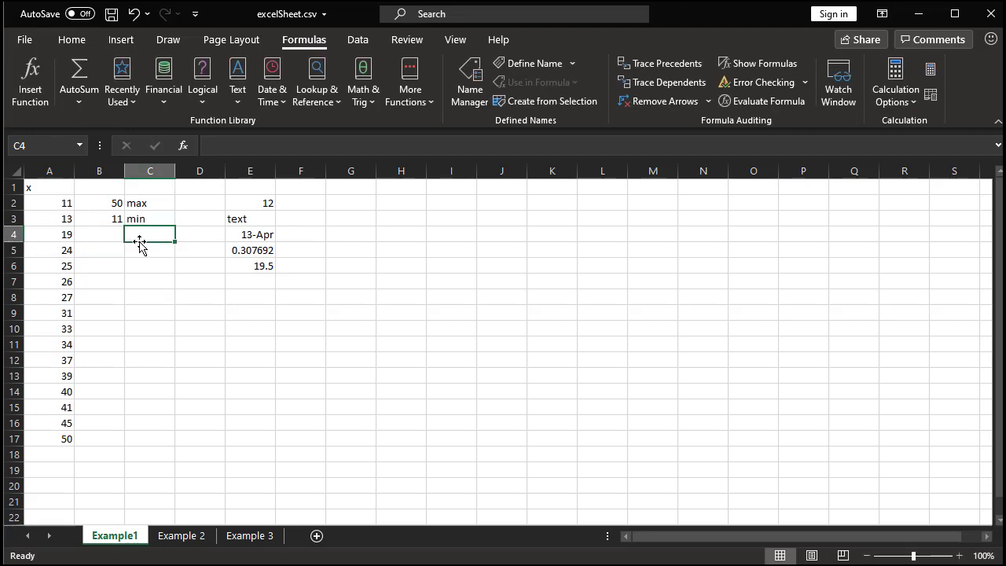
{"action": "key", "text": "alt+Tab"}
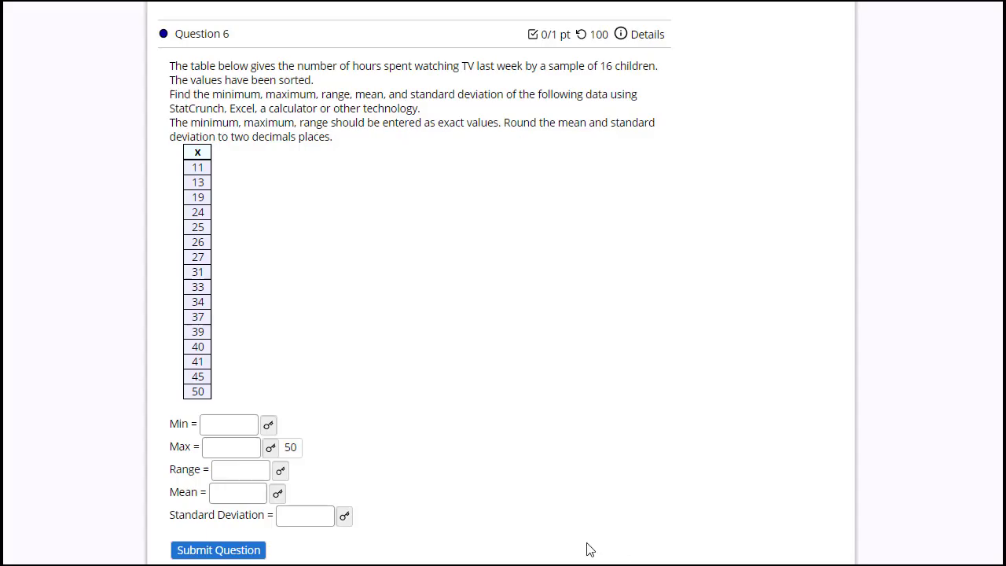
Step: Reveal the expected Min answer of 11 for Question 6
{"action": "left_click", "coordinate": [268, 425]}
Step: Back in Excel, write 'range = max-min' in C4 and widen column C to fit it
{"action": "key", "text": "alt+Tab"}
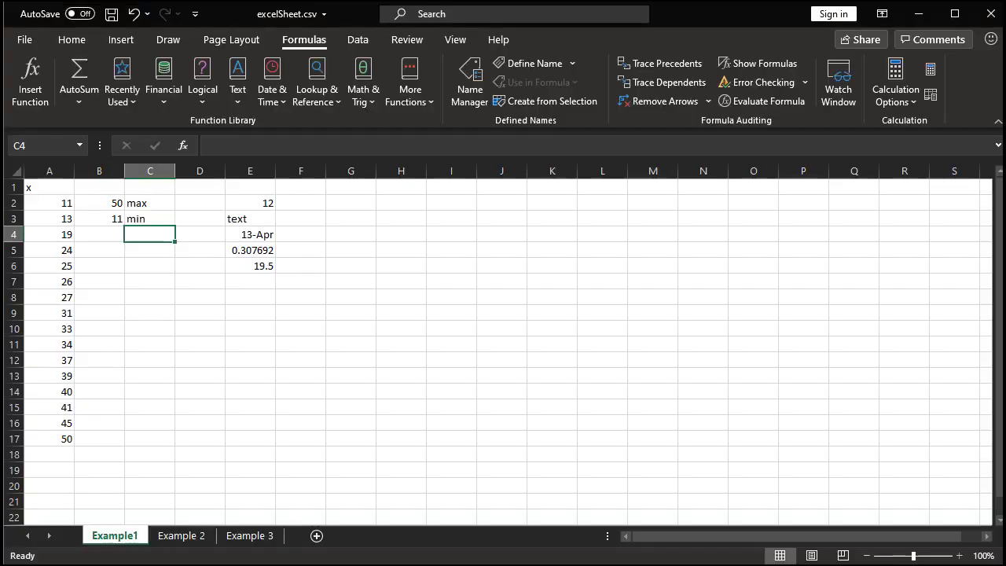
{"action": "left_click", "coordinate": [112, 236]}
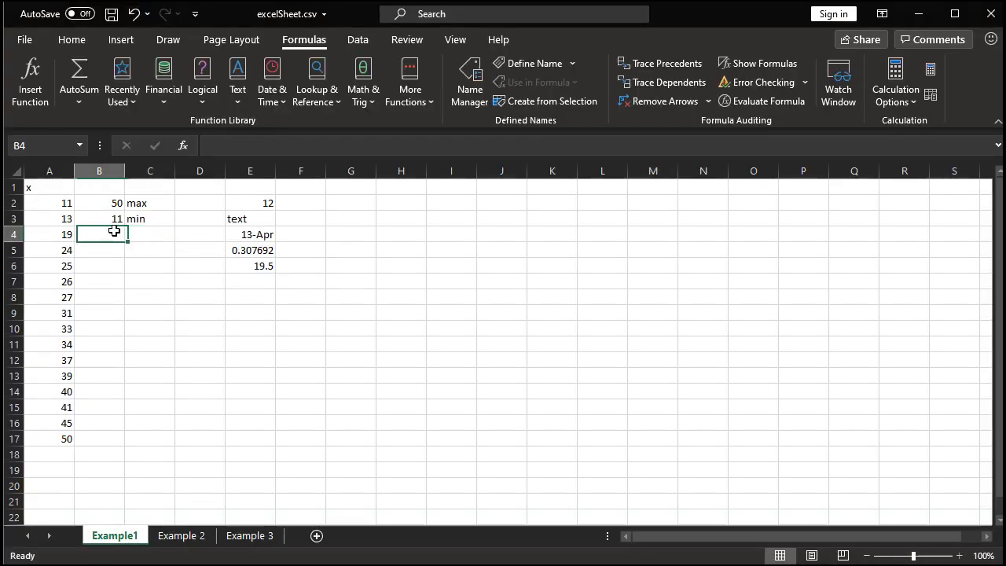
{"action": "type", "text": "=range"}
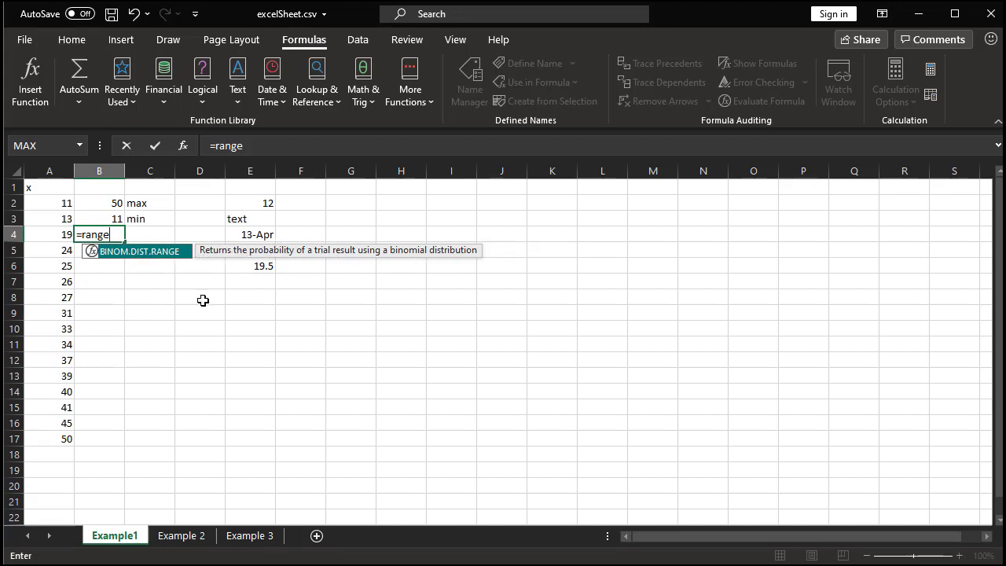
{"action": "key", "text": "BackSpace"}
{"action": "key", "text": "BackSpace"}
{"action": "key", "text": "BackSpace"}
{"action": "key", "text": "BackSpace"}
{"action": "key", "text": "BackSpace"}
{"action": "key", "text": "BackSpace"}
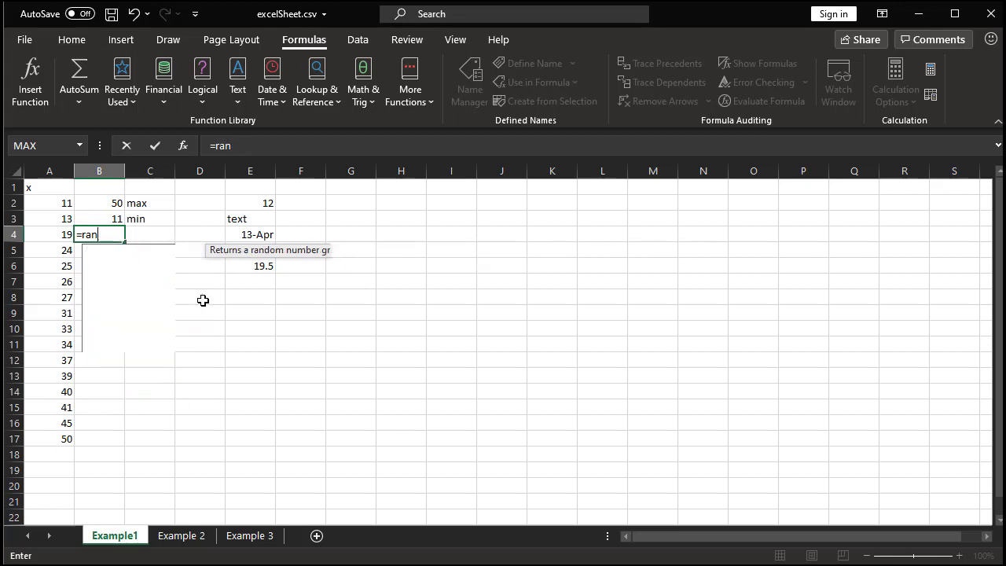
{"action": "left_click", "coordinate": [157, 232]}
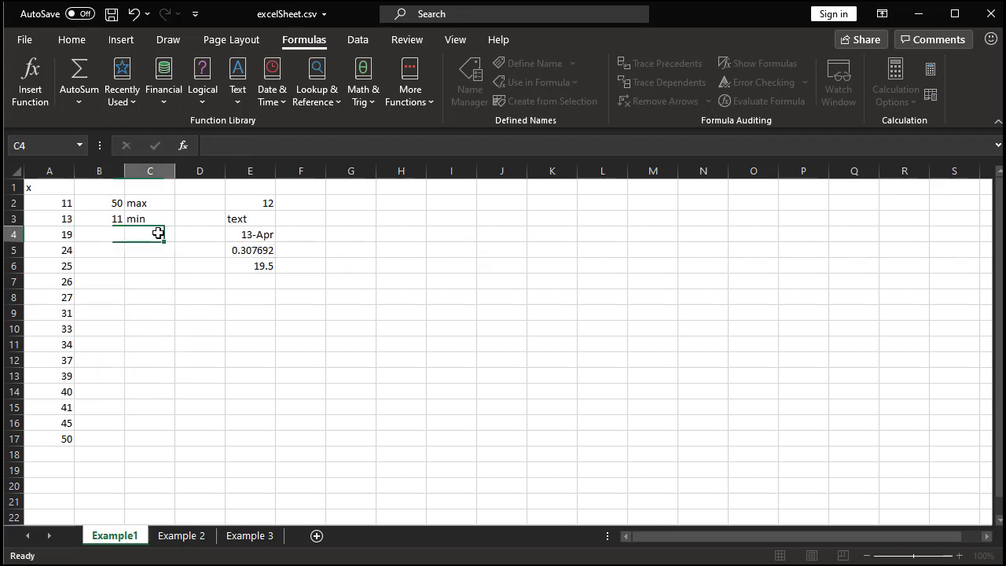
{"action": "type", "text": "rang"}
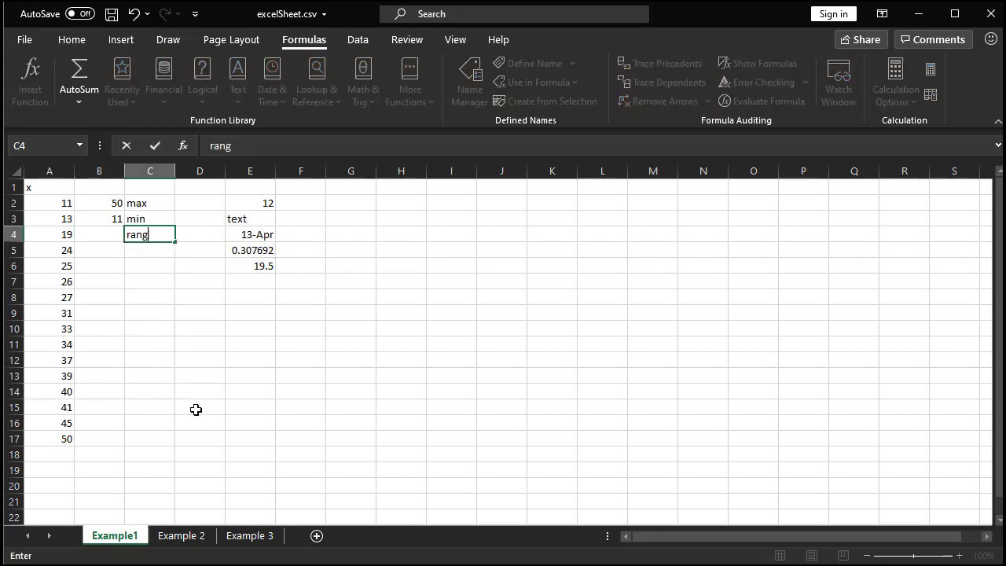
{"action": "type", "text": "e = max-min"}
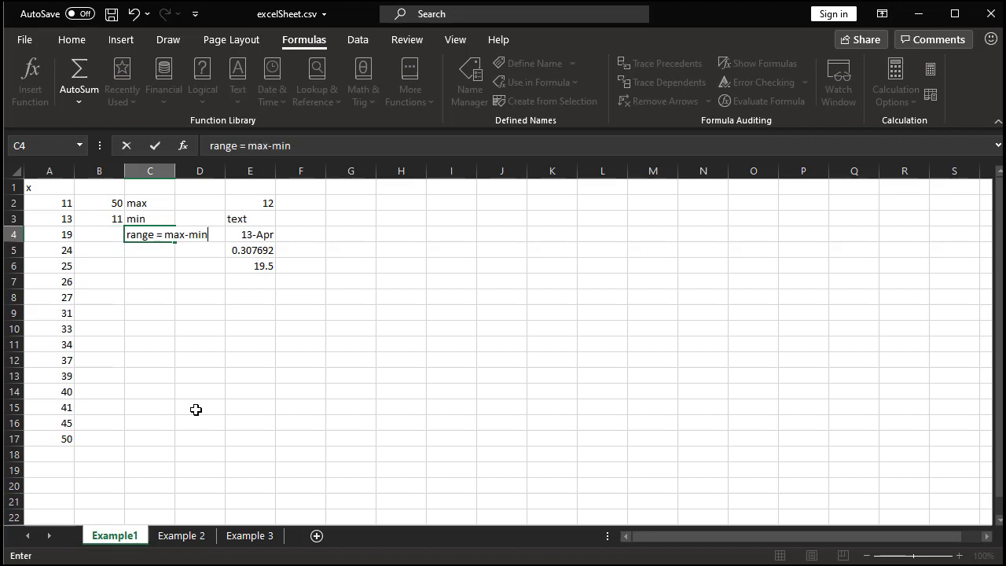
{"action": "key", "text": "Return"}
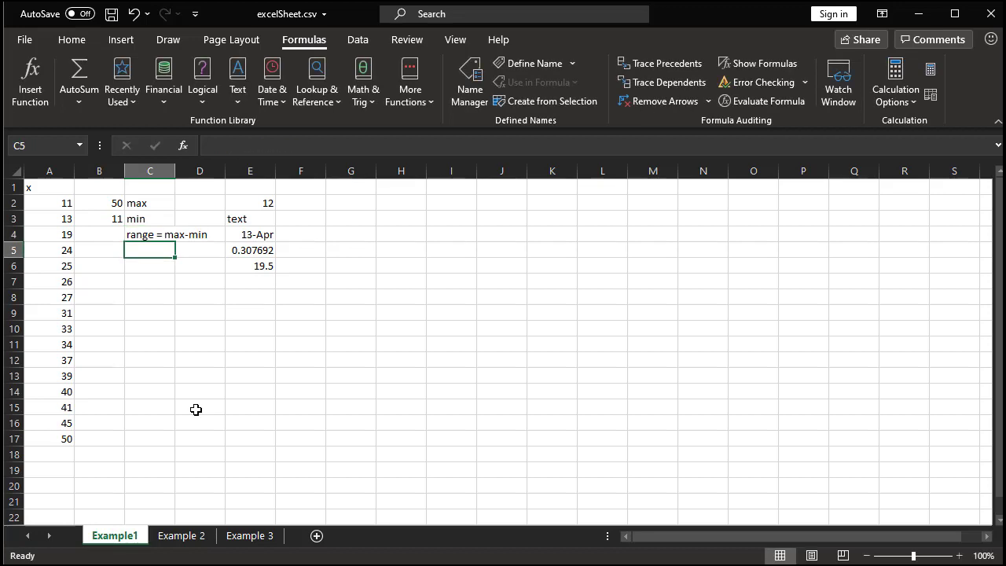
{"action": "mouse_move", "coordinate": [173, 163]}
{"action": "left_mouse_down"}
{"action": "mouse_move", "coordinate": [225, 172]}
{"action": "mouse_move", "coordinate": [184, 179]}
{"action": "left_mouse_up"}
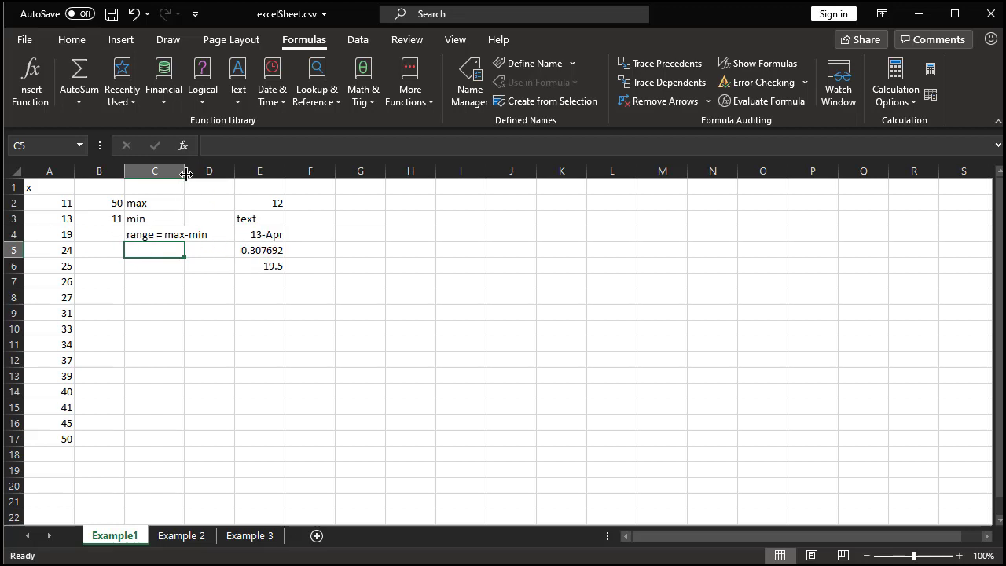
{"action": "left_click_drag", "start_coordinate": [184, 171], "coordinate": [219, 171]}
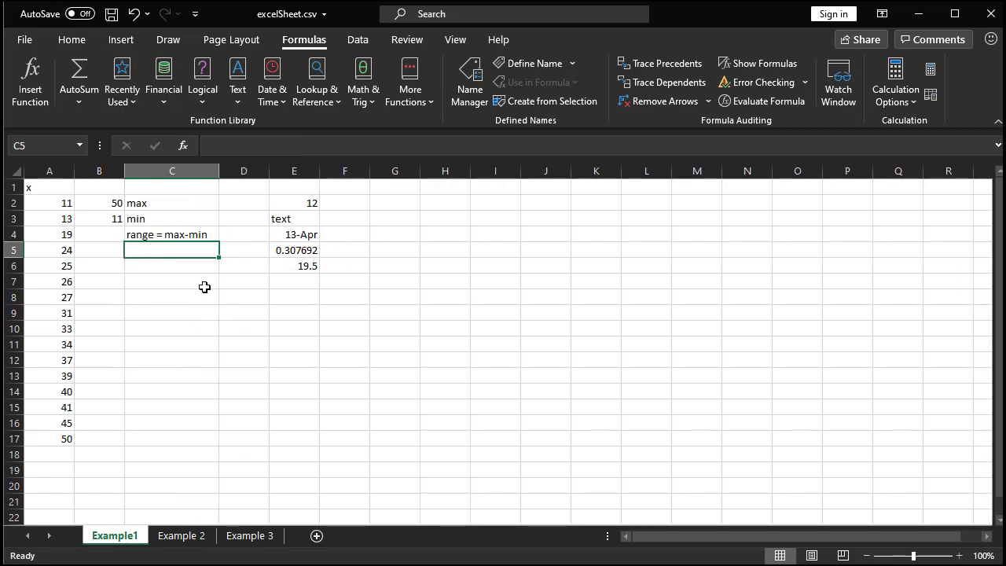
Step: Start B4's formula with =, showing how clicked cells become references, and settle on B2
{"action": "left_click", "coordinate": [115, 234]}
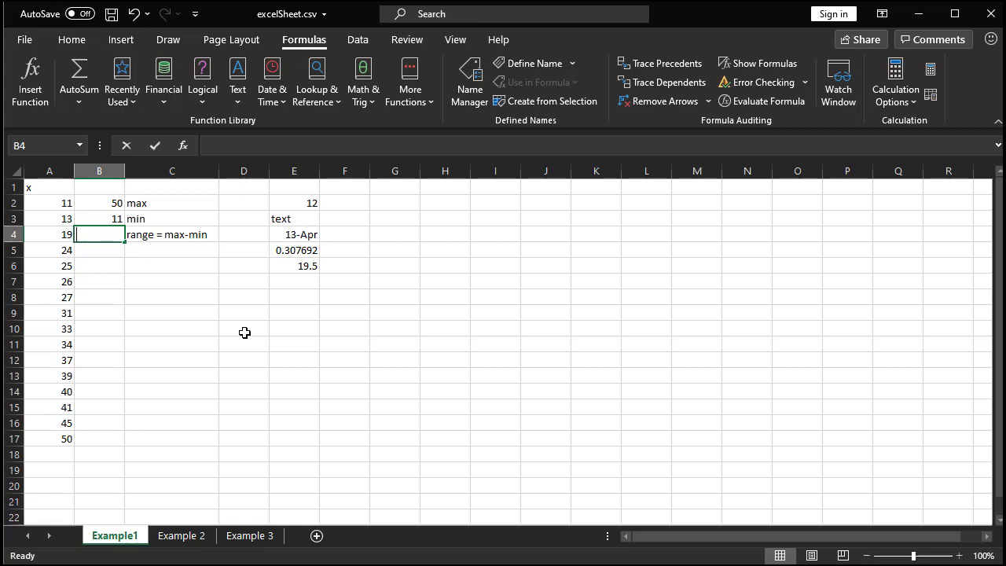
{"action": "type", "text": "="}
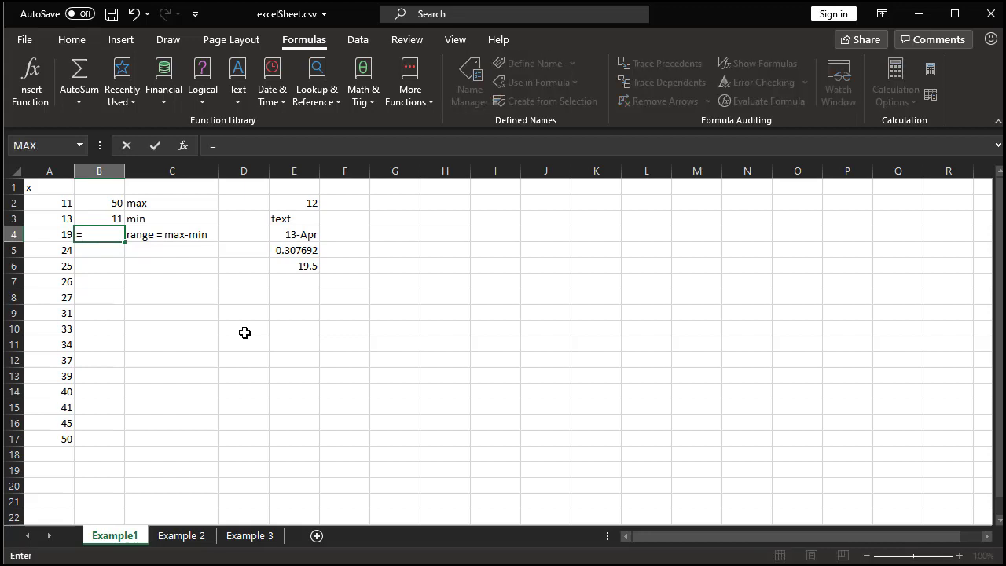
{"action": "left_click", "coordinate": [115, 204]}
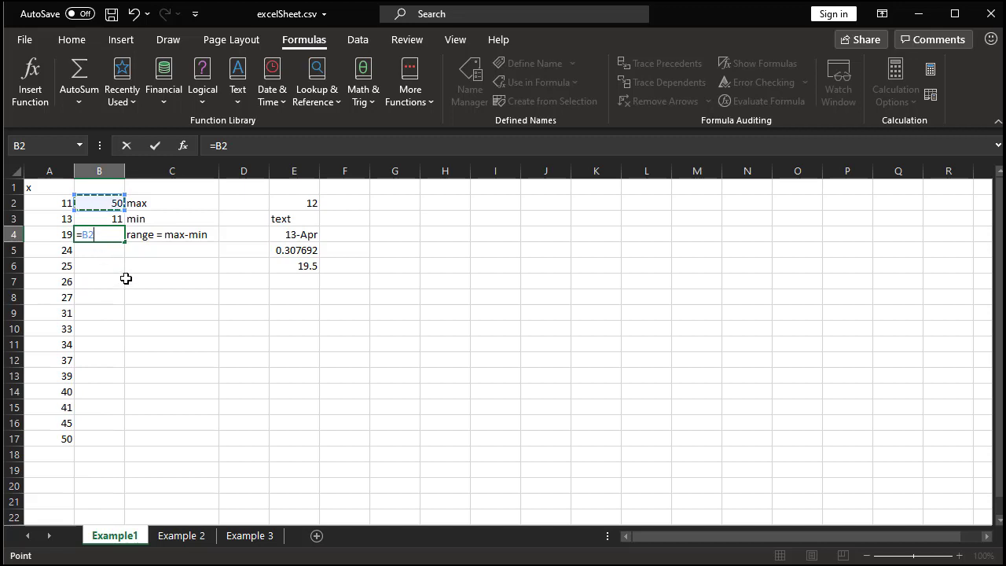
{"action": "left_click", "coordinate": [160, 220]}
{"action": "left_click", "coordinate": [110, 206]}
{"action": "left_click", "coordinate": [95, 218]}
{"action": "left_click", "coordinate": [30, 220]}
{"action": "left_click", "coordinate": [63, 269]}
{"action": "left_click", "coordinate": [159, 313]}
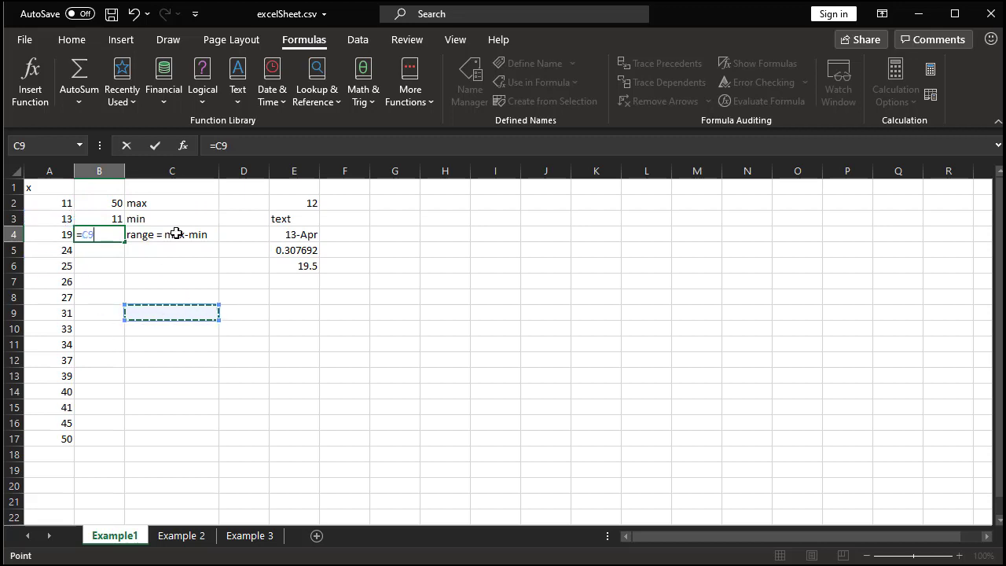
{"action": "left_click", "coordinate": [174, 233]}
{"action": "left_click", "coordinate": [107, 202]}
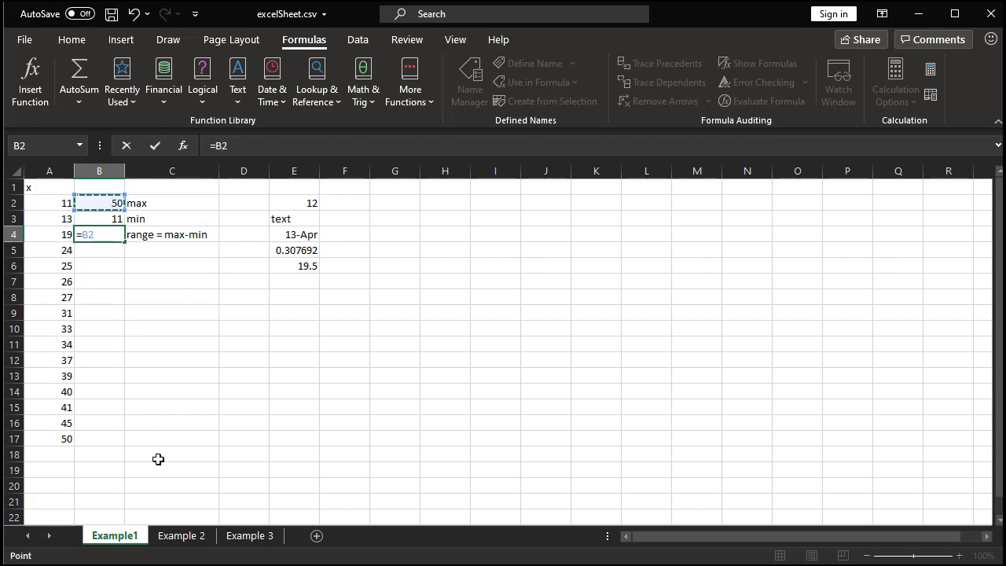
Step: Complete =B2-B3 in B4 for a range of 39 and check the expected Range answer
{"action": "type", "text": "-"}
{"action": "left_click", "coordinate": [107, 219]}
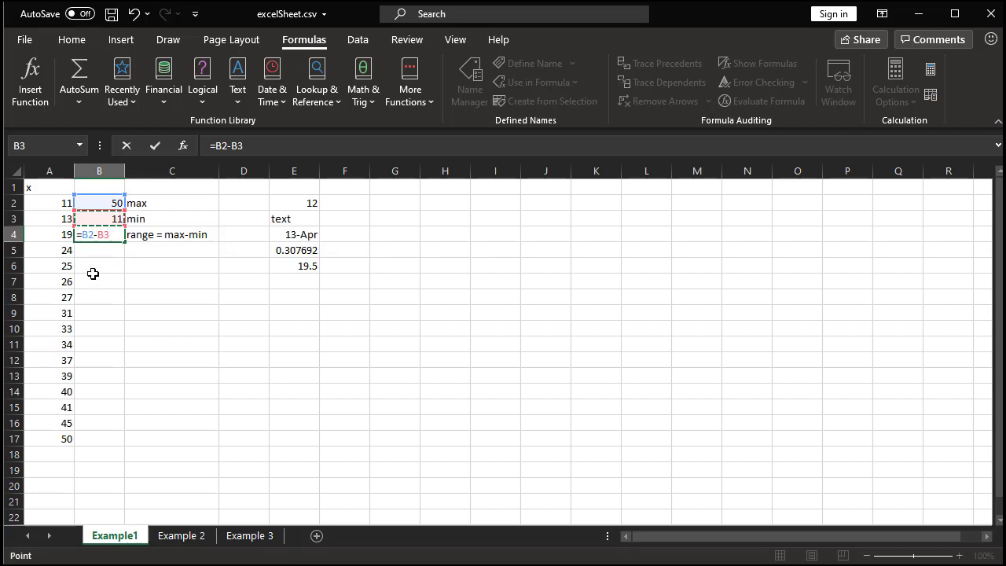
{"action": "key", "text": "Return"}
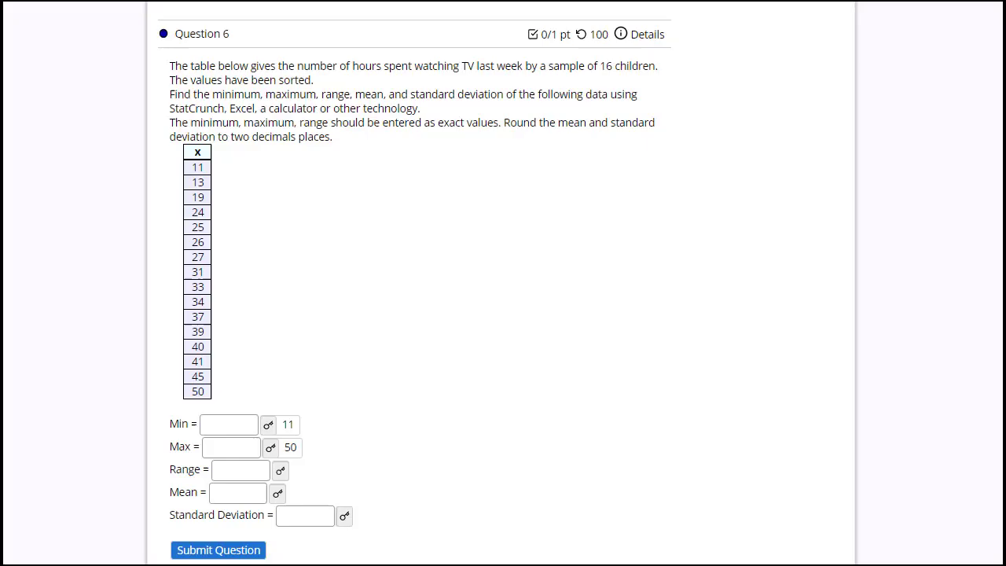
{"action": "left_click", "coordinate": [281, 471]}
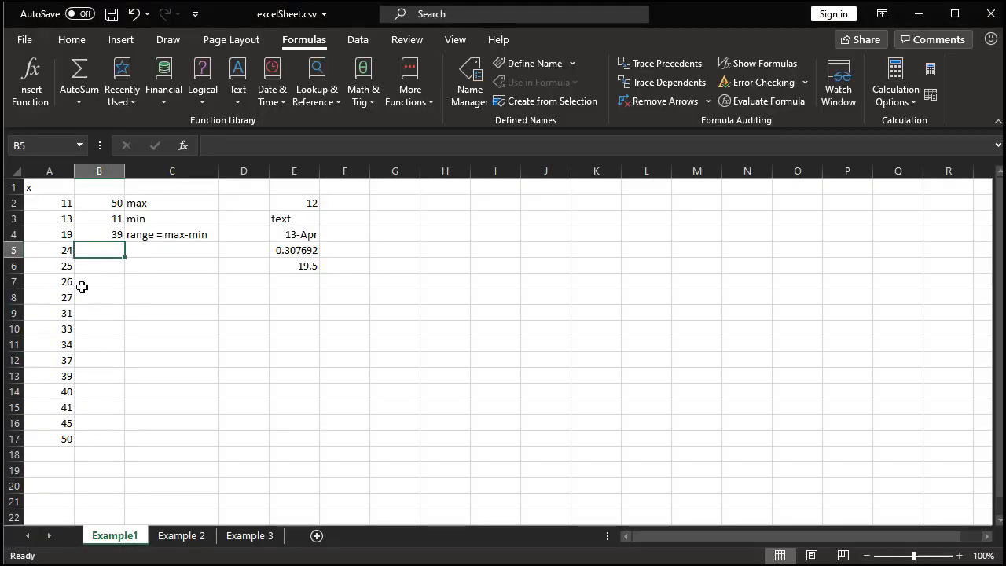
{"action": "left_click", "coordinate": [116, 205]}
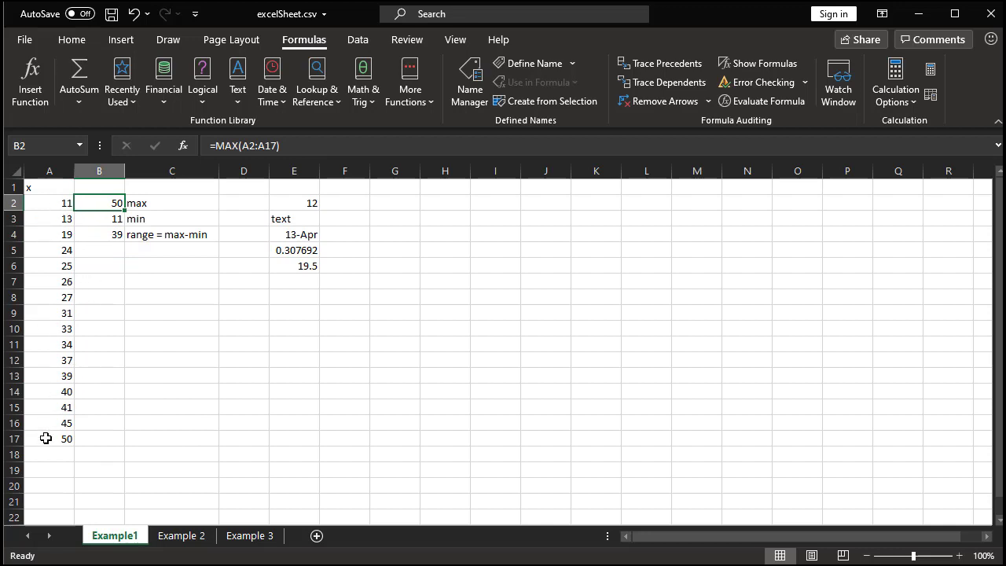
{"action": "left_click", "coordinate": [62, 358]}
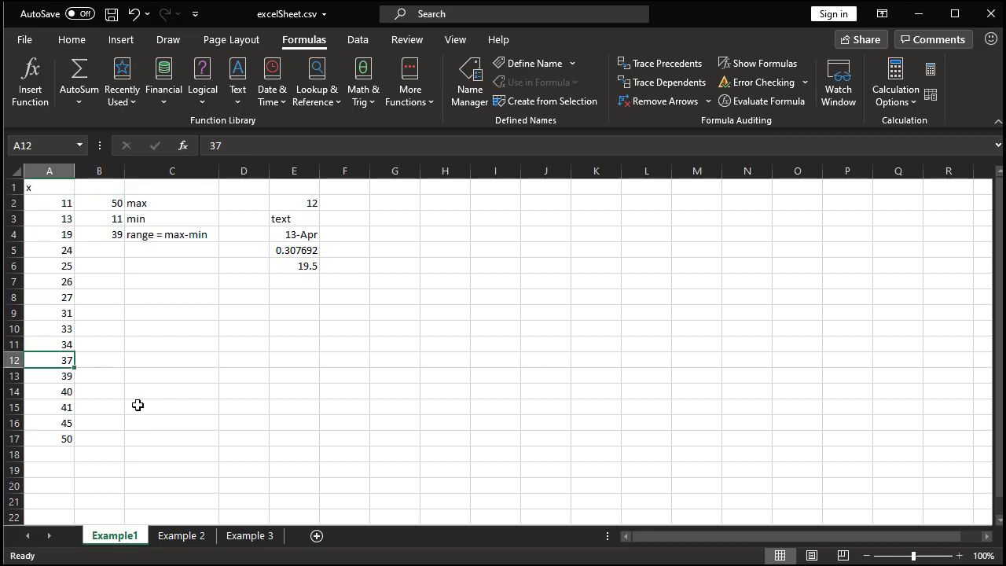
{"action": "type", "text": "9"}
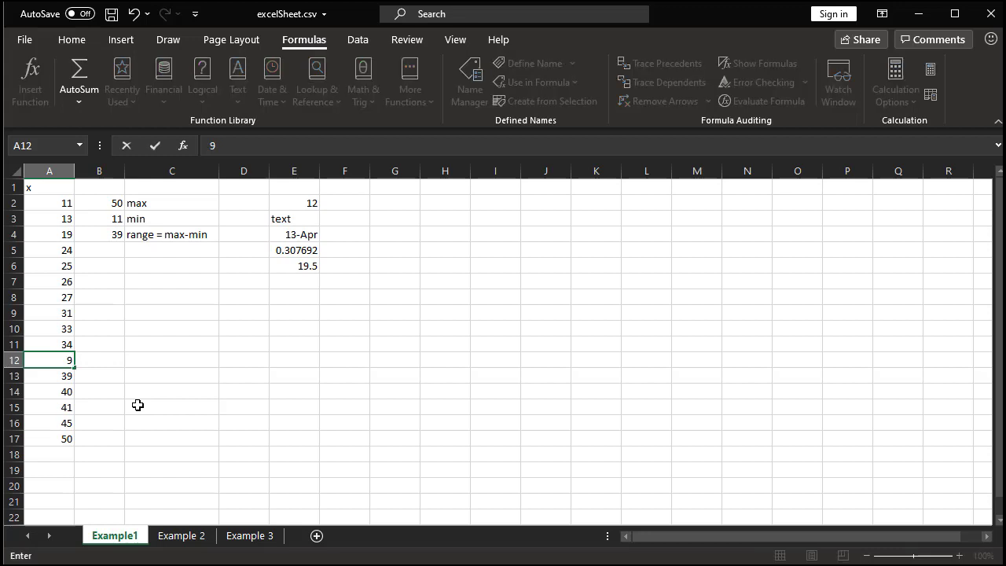
{"action": "key", "text": "Return"}
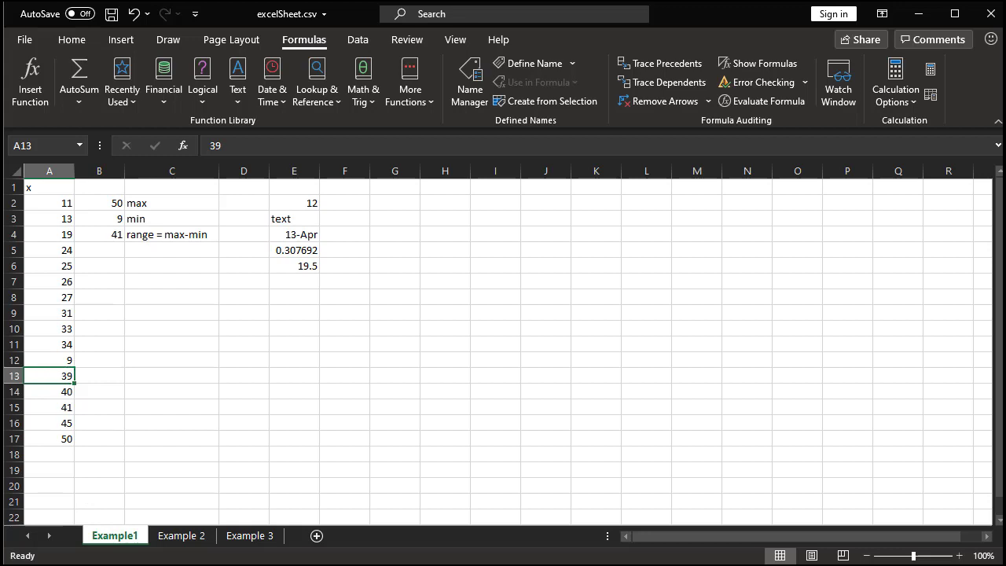
{"action": "left_click", "coordinate": [60, 234]}
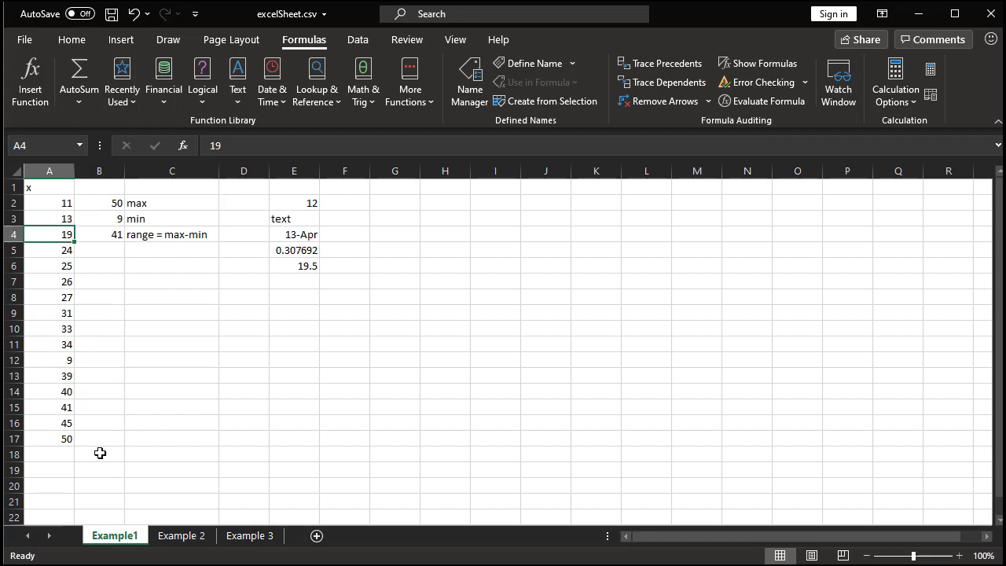
{"action": "type", "text": "60"}
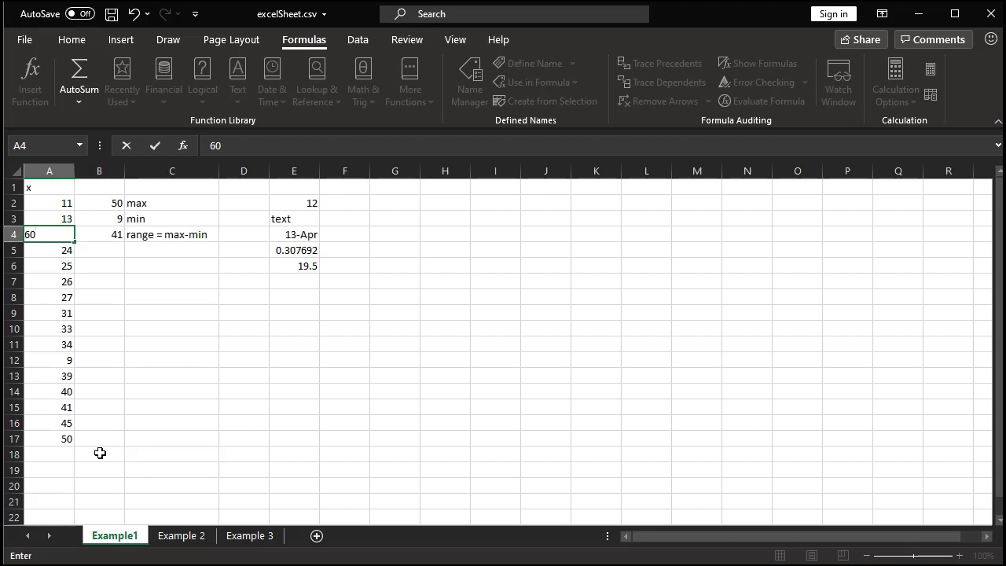
{"action": "key", "text": "Return"}
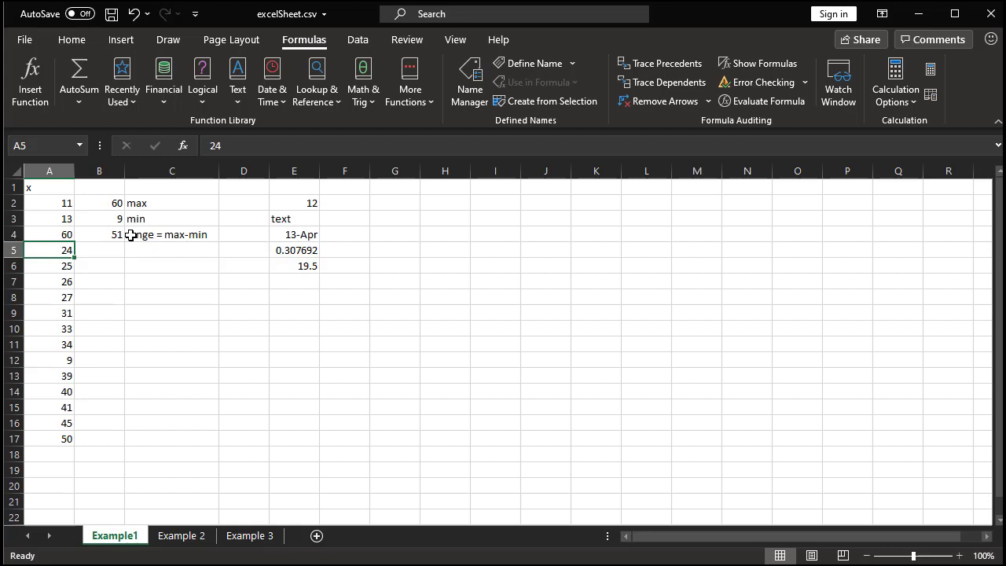
{"action": "key", "text": "ctrl+z"}
{"action": "key", "text": "ctrl+z"}
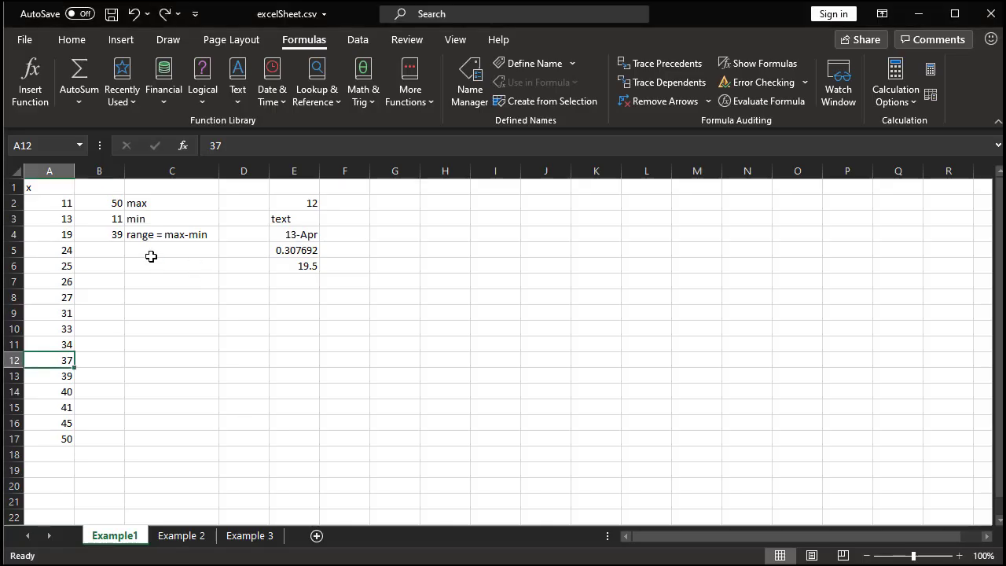
{"action": "left_click", "coordinate": [151, 256]}
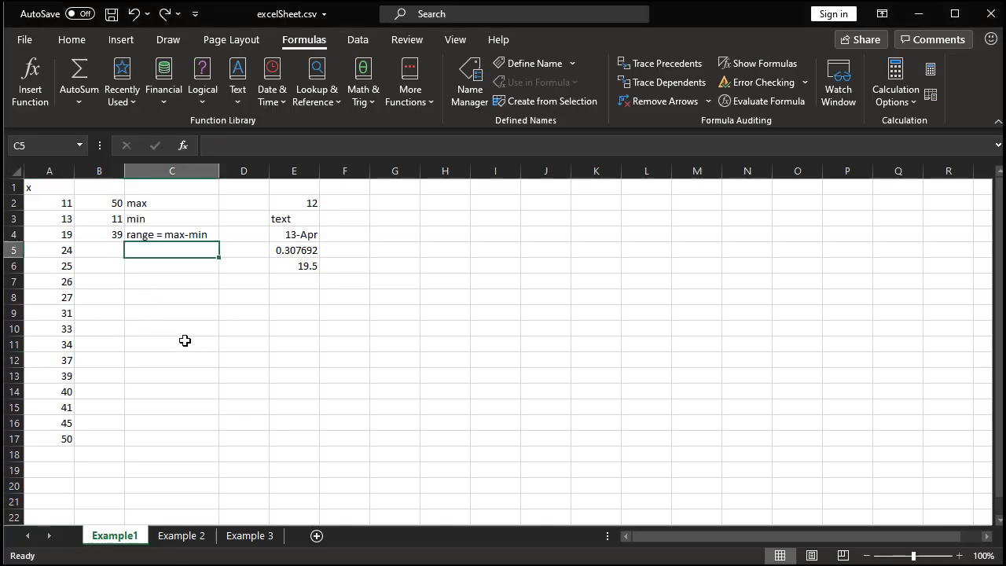
{"action": "left_click", "coordinate": [107, 251]}
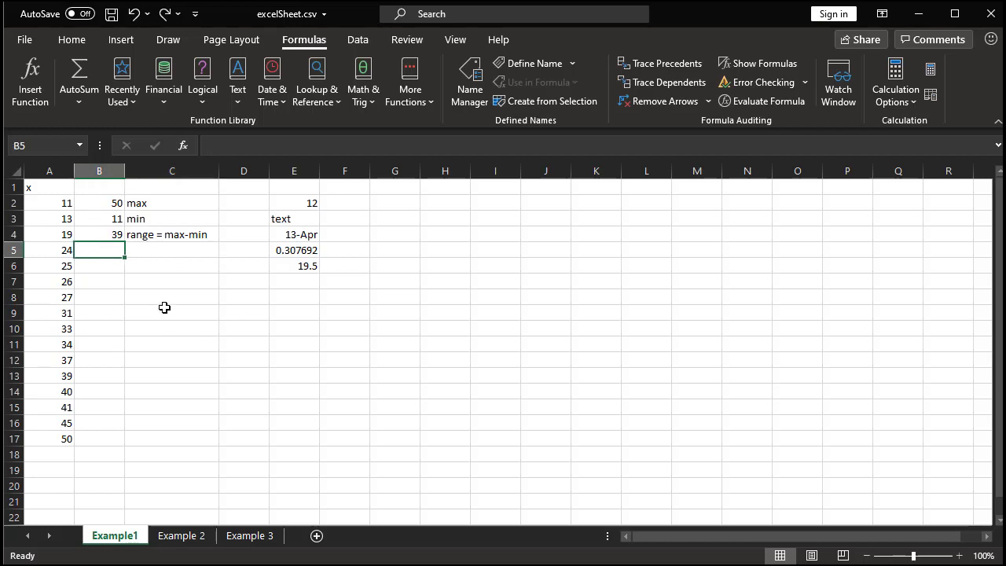
{"action": "type", "text": "=avera"}
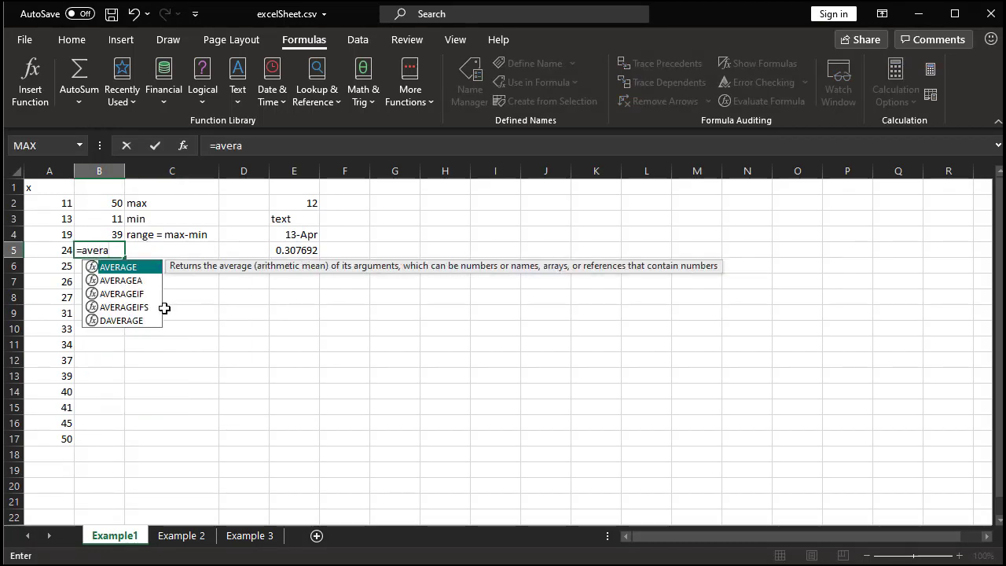
Step: Enter =AVERAGE(A2:A17) in B5, returning the mean 30.9375
{"action": "key", "text": "Tab"}
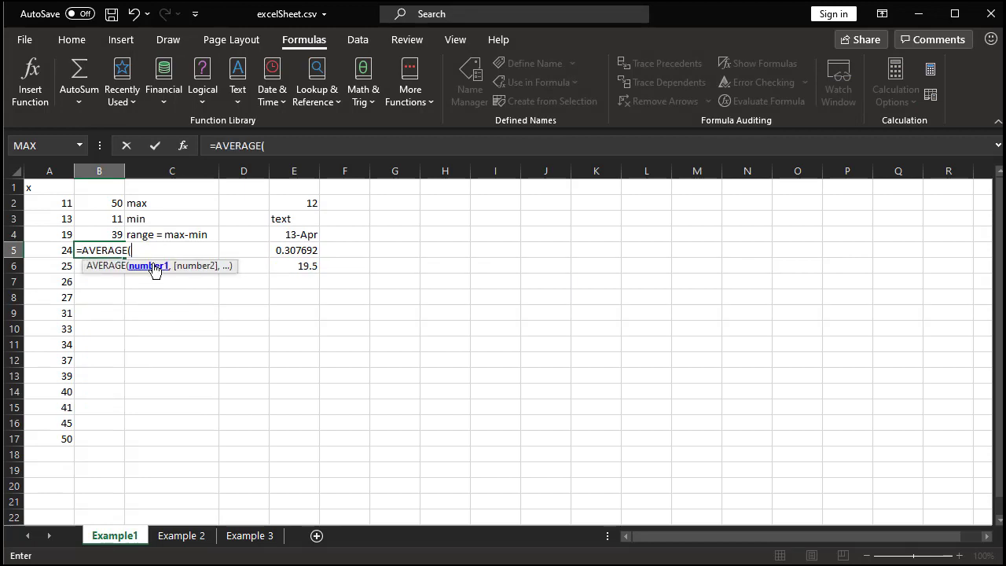
{"action": "left_click", "coordinate": [61, 204]}
{"action": "left_click_drag", "start_coordinate": [61, 204], "coordinate": [32, 440]}
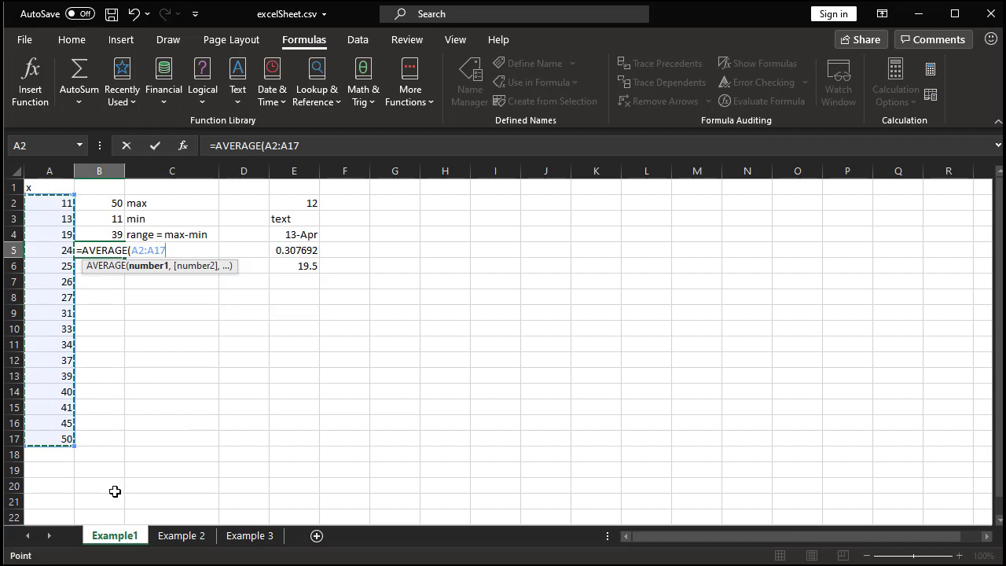
{"action": "type", "text": ")"}
{"action": "key", "text": "Return"}
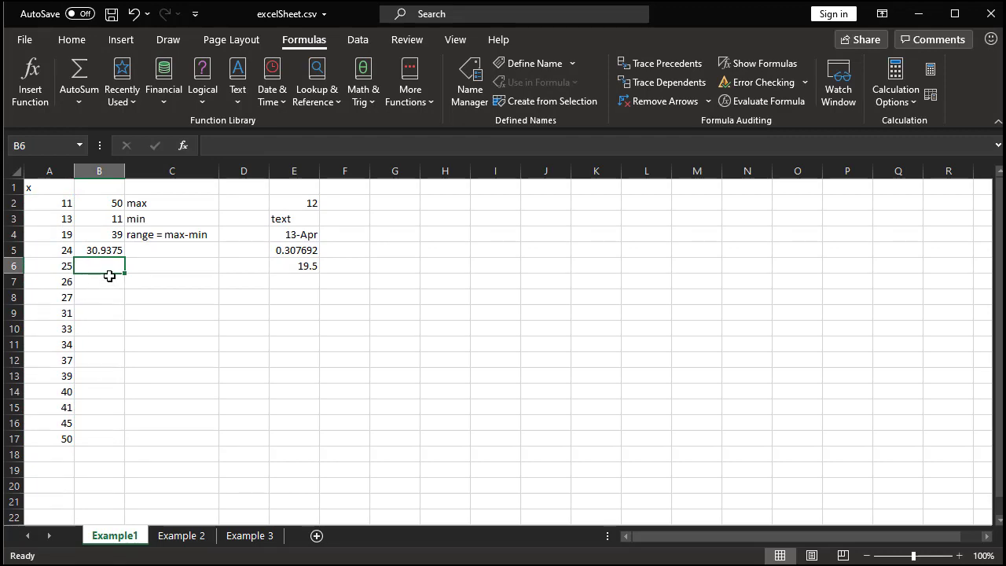
Step: Reveal MyOpenMath's expected mean to confirm it matches 30.9375, then go back to Excel
{"action": "key", "text": "alt+Tab"}
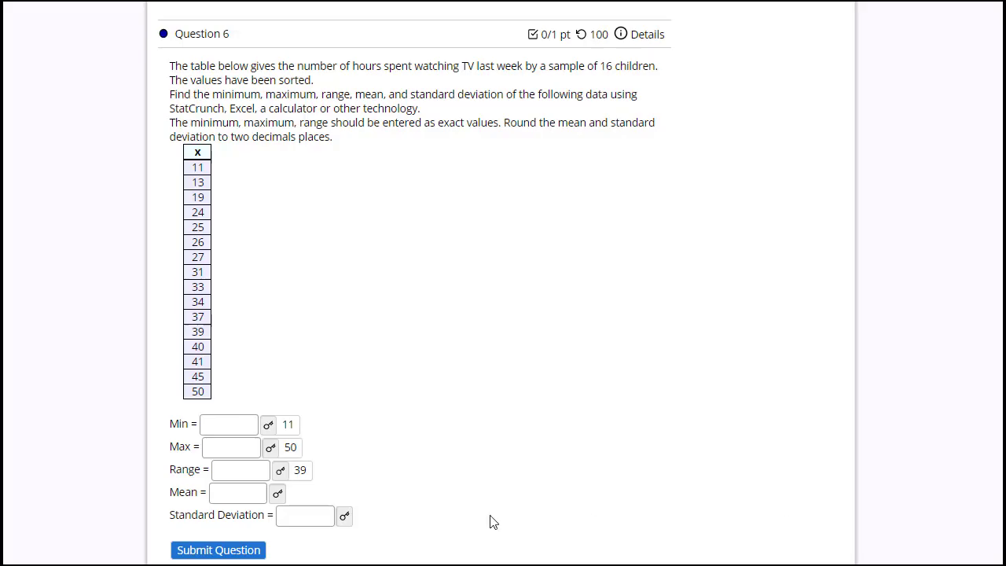
{"action": "left_click", "coordinate": [279, 494]}
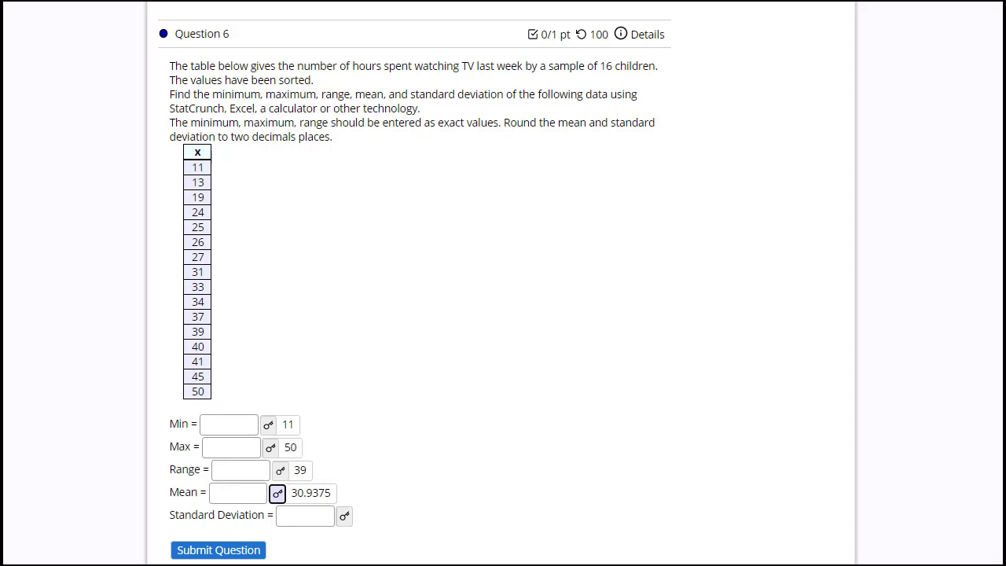
{"action": "key", "text": "alt+Tab"}
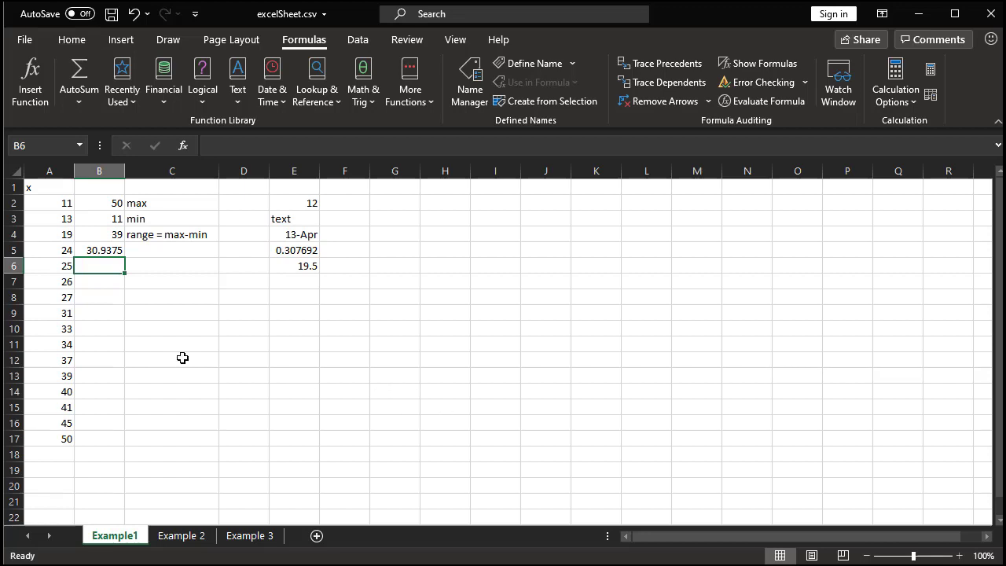
Step: Type the label 'average' into C5 next to the 30.9375 result
{"action": "left_click", "coordinate": [153, 263]}
{"action": "left_click", "coordinate": [157, 252]}
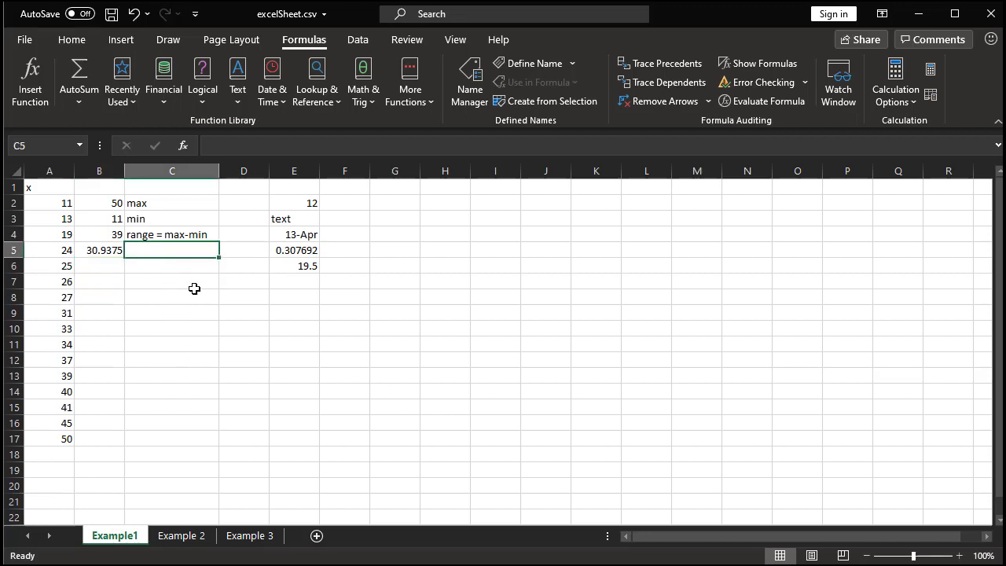
{"action": "type", "text": "average"}
{"action": "key", "text": "Return"}
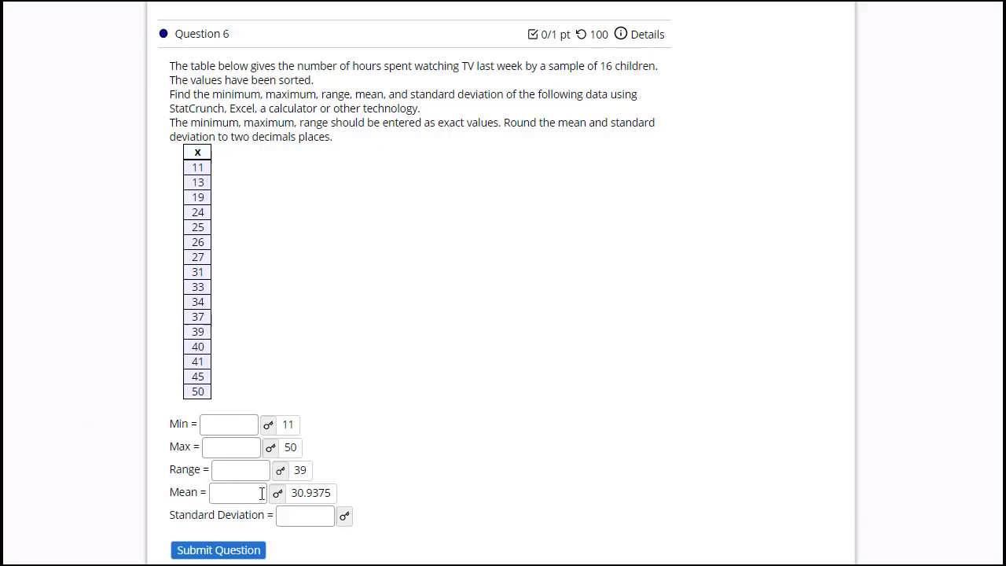
Step: Reveal the expected standard deviation 11.090348656978 and highlight 'sample of 16 children'
{"action": "left_click", "coordinate": [344, 516]}
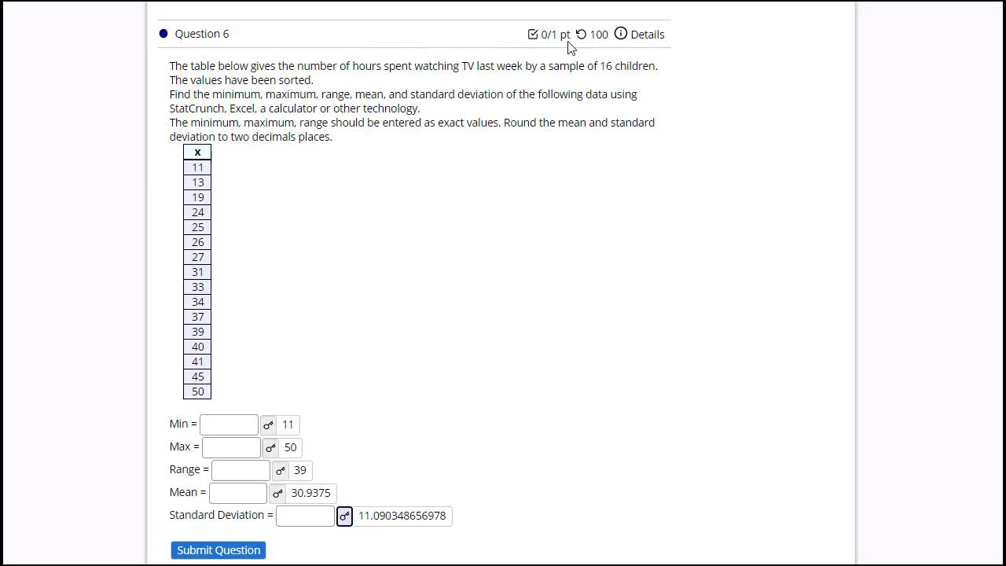
{"action": "left_click_drag", "start_coordinate": [549, 66], "coordinate": [658, 66]}
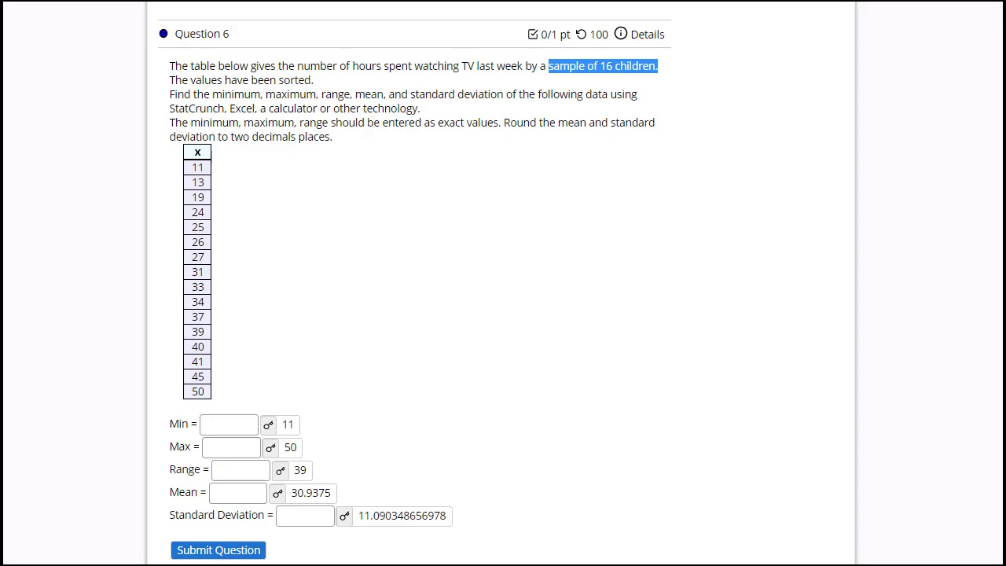
{"action": "key", "text": "alt+Tab"}
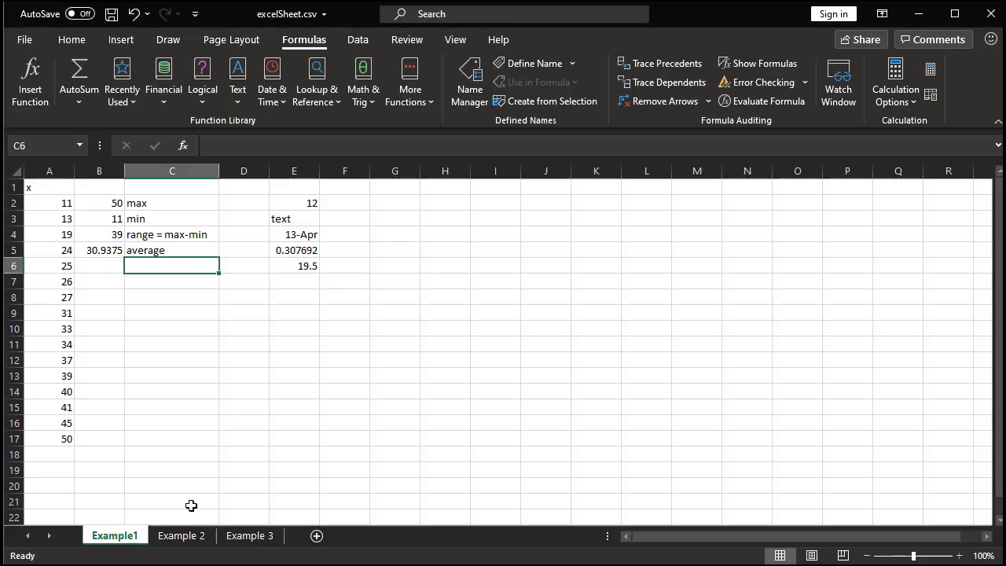
Step: Enter =STDEV.S(A2:A17) in B6, returning the sample standard deviation 11.09035
{"action": "key", "text": "Left"}
{"action": "type", "text": "="}
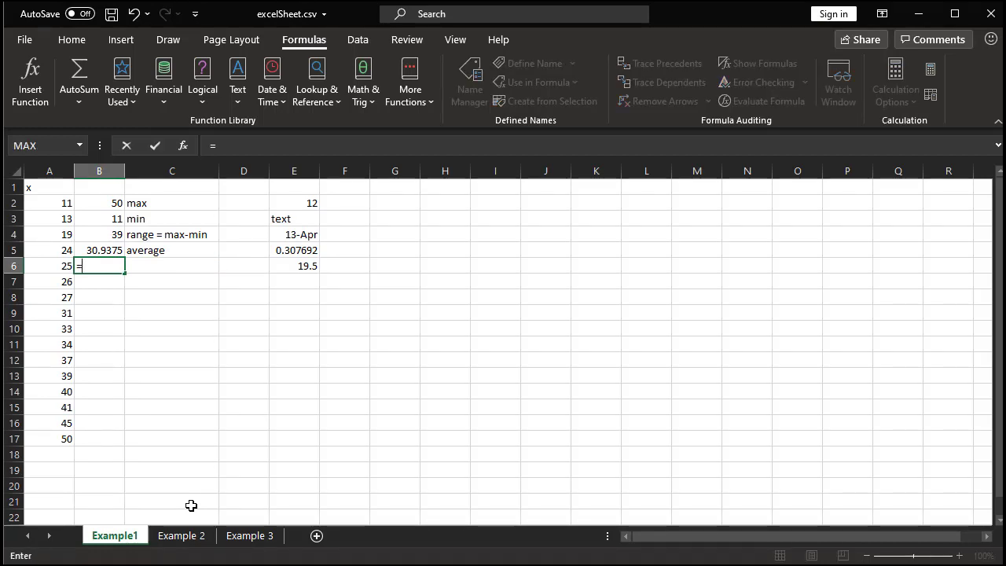
{"action": "type", "text": "s"}
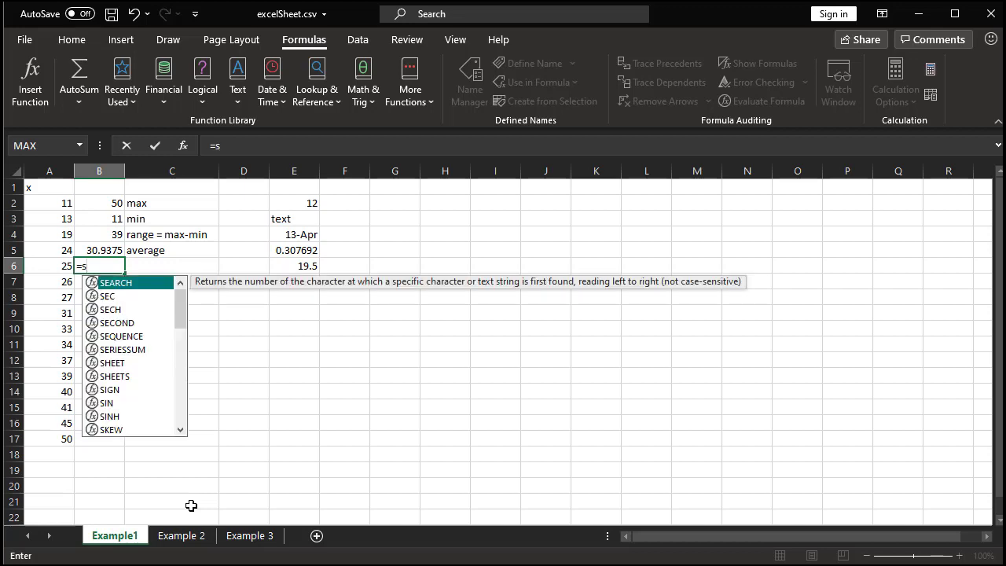
{"action": "type", "text": "tdeb"}
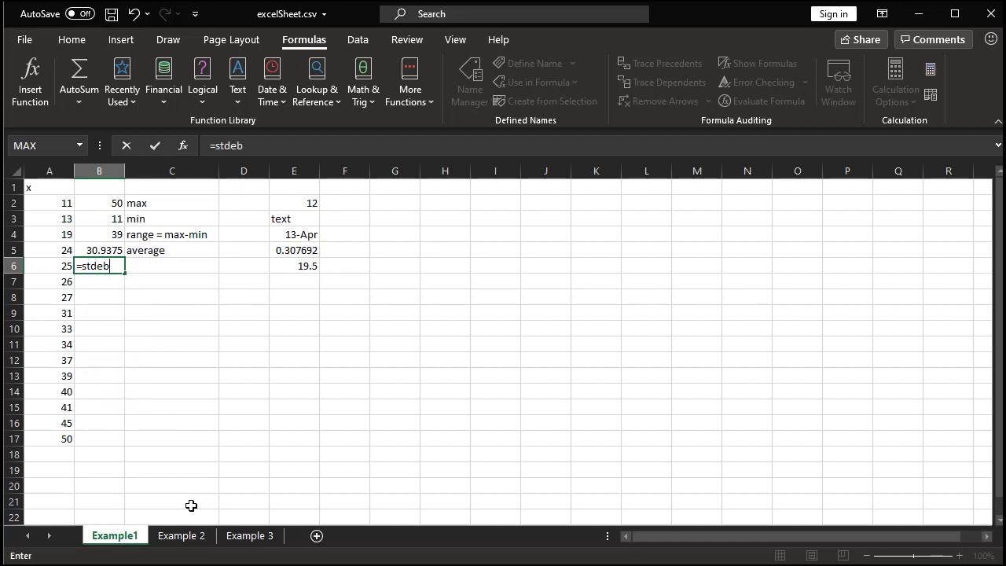
{"action": "key", "text": "BackSpace"}
{"action": "type", "text": "v"}
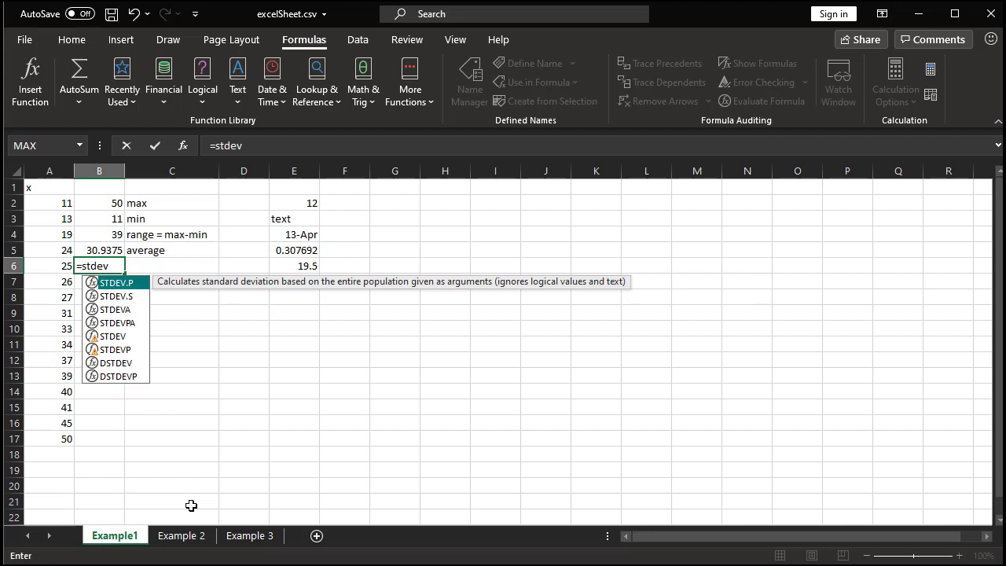
{"action": "key", "text": "Down"}
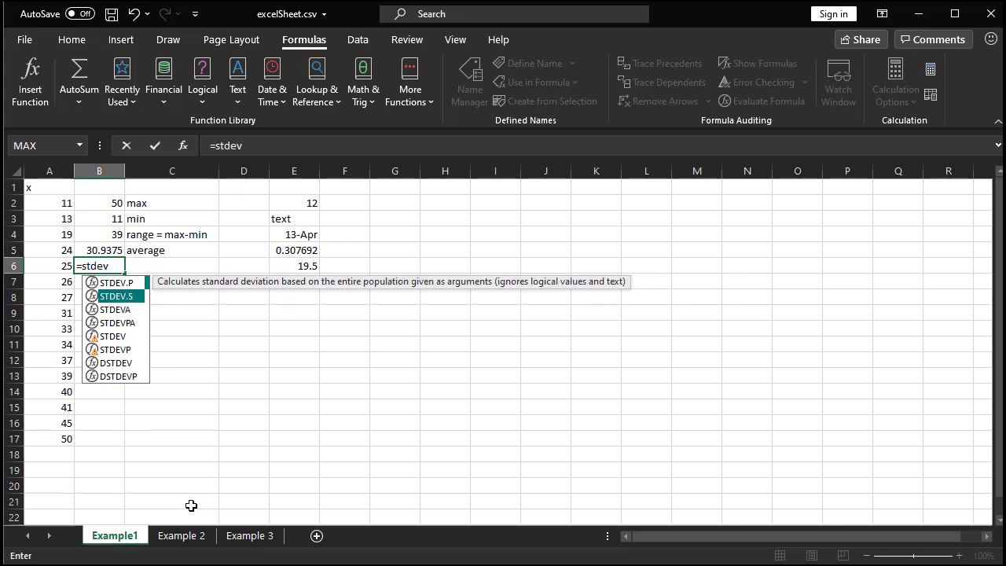
{"action": "key", "text": "Up"}
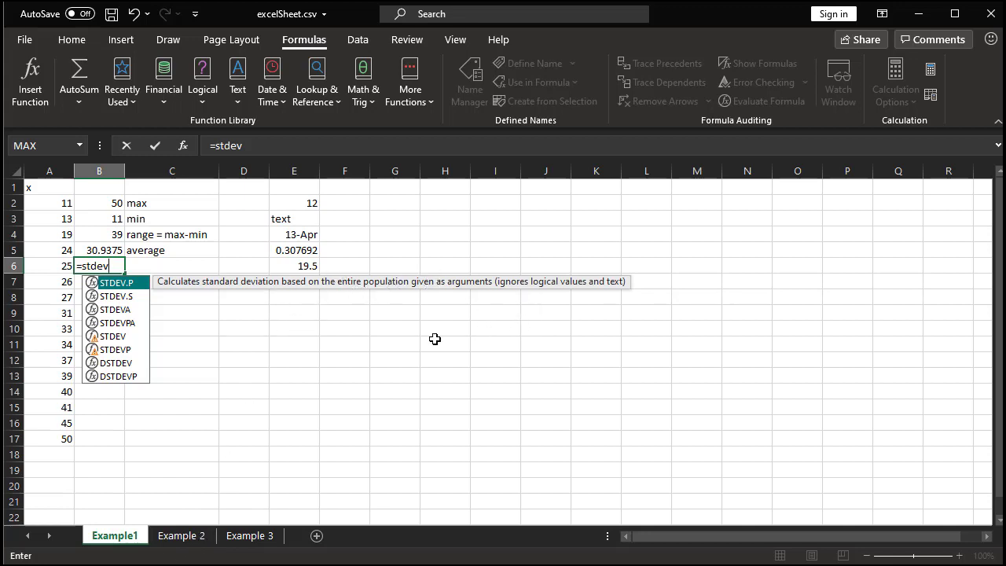
{"action": "key", "text": "Down"}
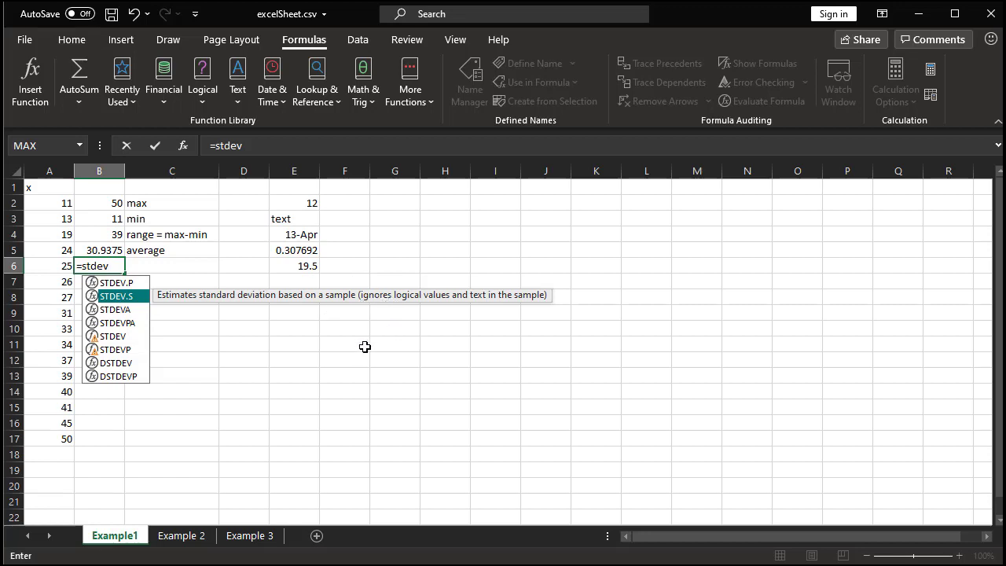
{"action": "key", "text": "Tab"}
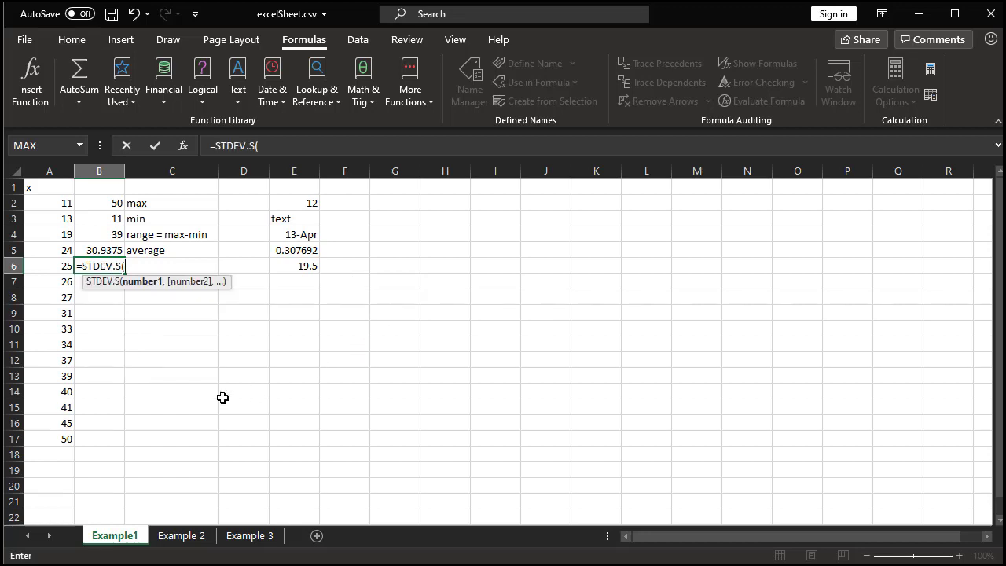
{"action": "left_click_drag", "start_coordinate": [61, 202], "coordinate": [50, 442]}
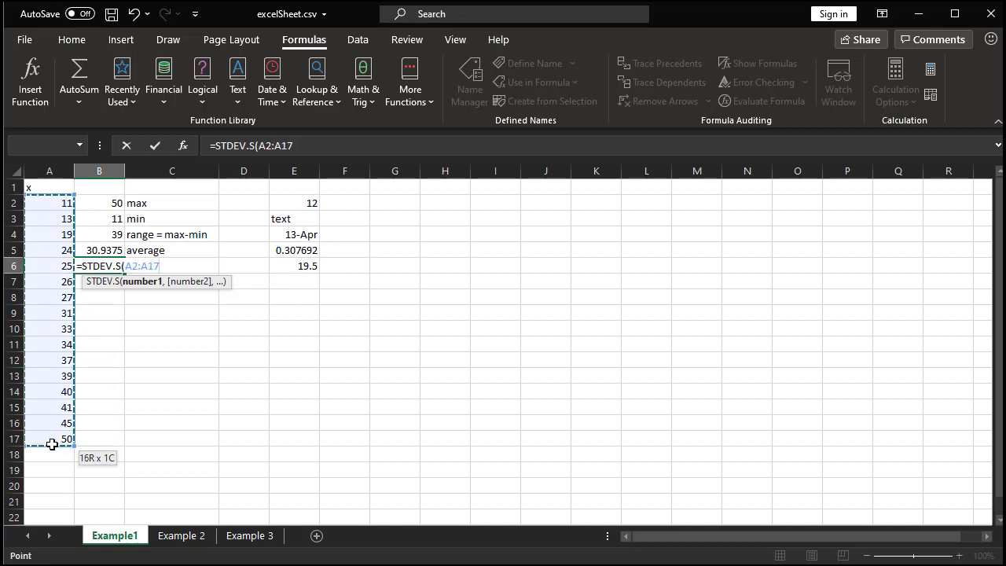
{"action": "key", "text": "Return"}
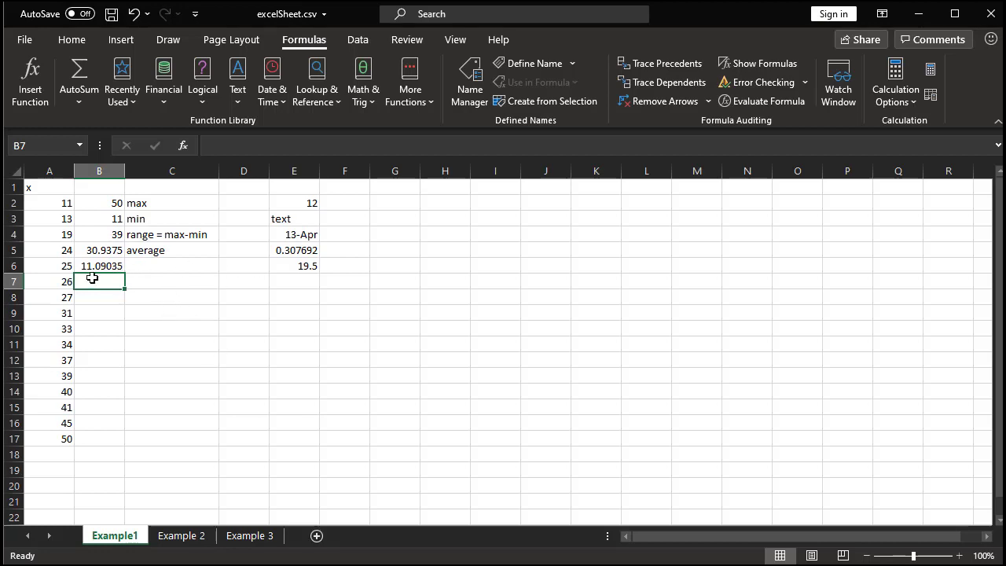
Step: Type the label 'st.dev' into C6 beside the standard deviation
{"action": "left_click", "coordinate": [140, 265]}
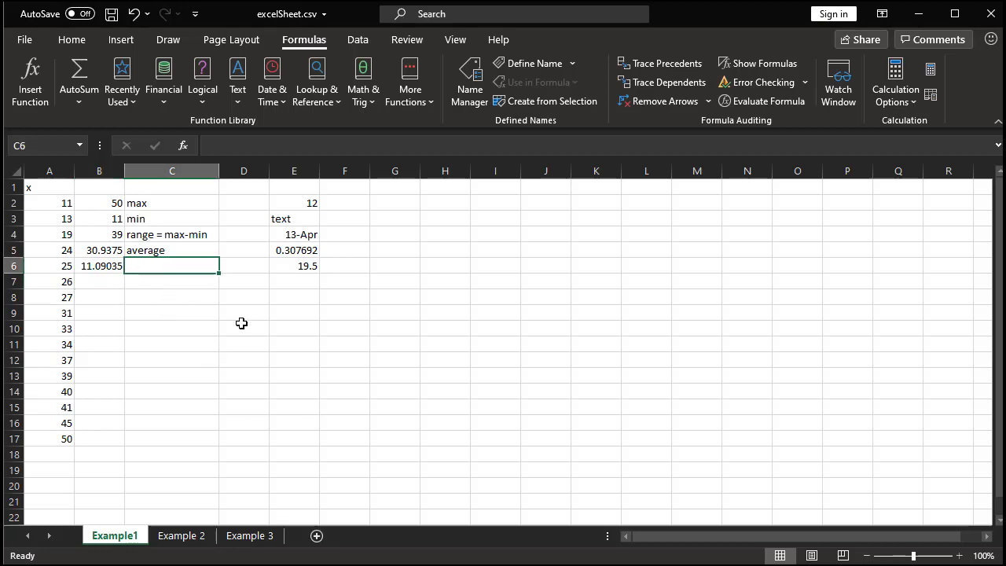
{"action": "type", "text": "st.fe"}
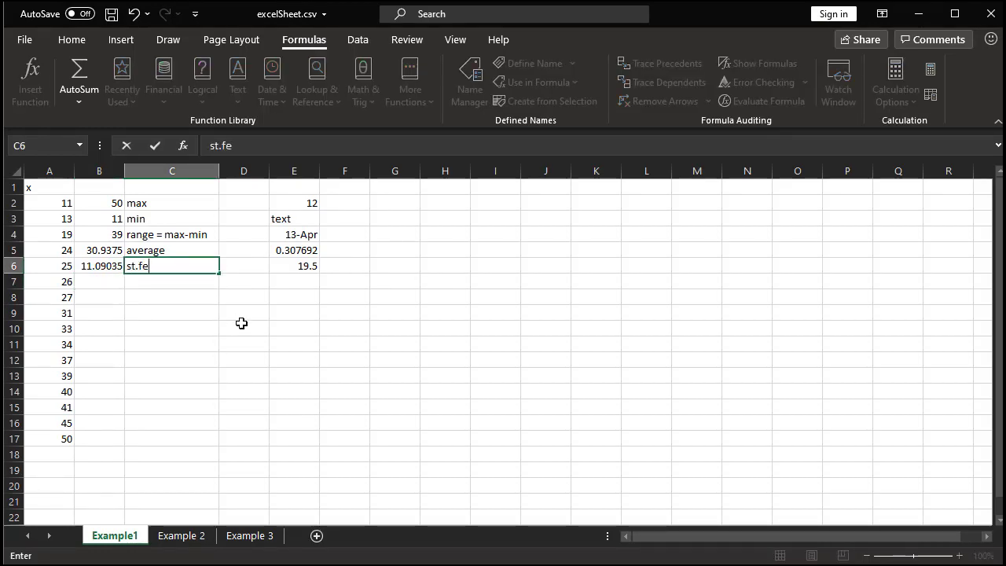
{"action": "key", "text": "BackSpace"}
{"action": "key", "text": "BackSpace"}
{"action": "type", "text": "dev"}
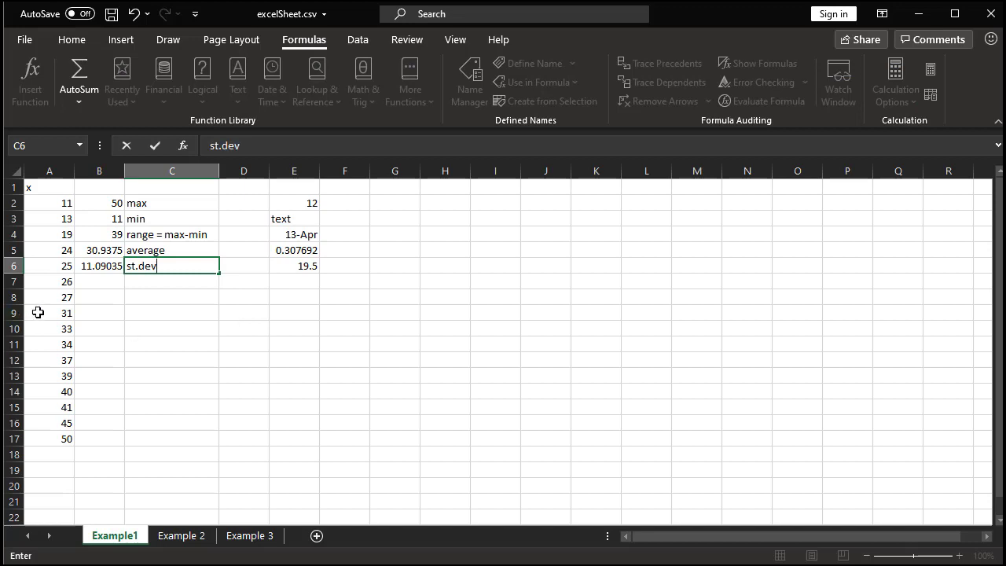
{"action": "left_click", "coordinate": [105, 285]}
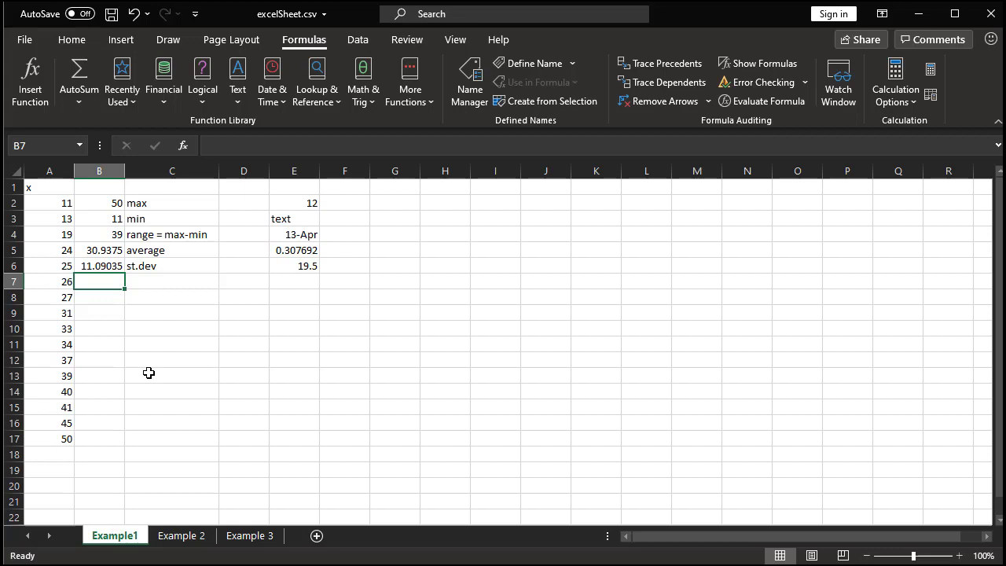
{"action": "key", "text": "Right"}
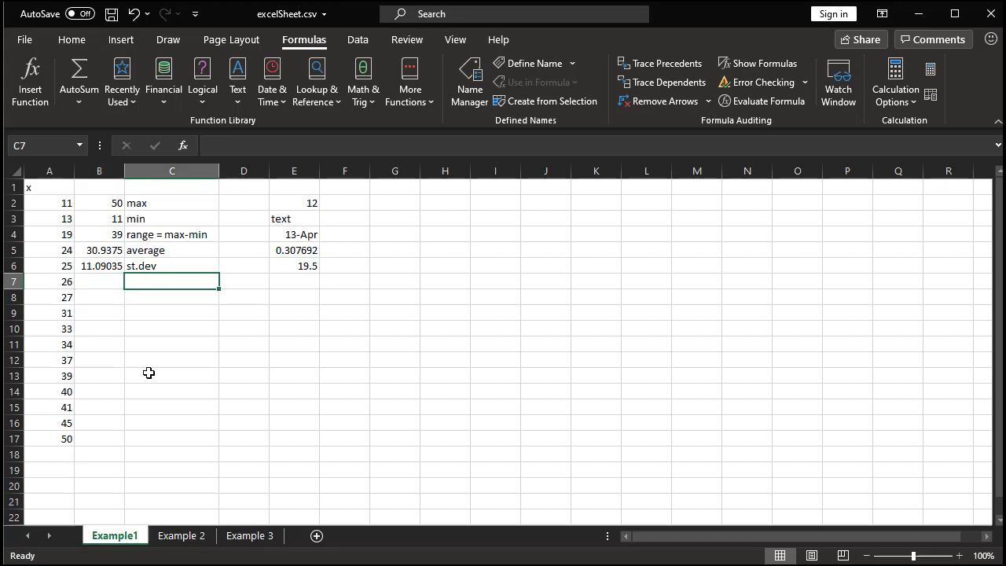
{"action": "key", "text": "Left"}
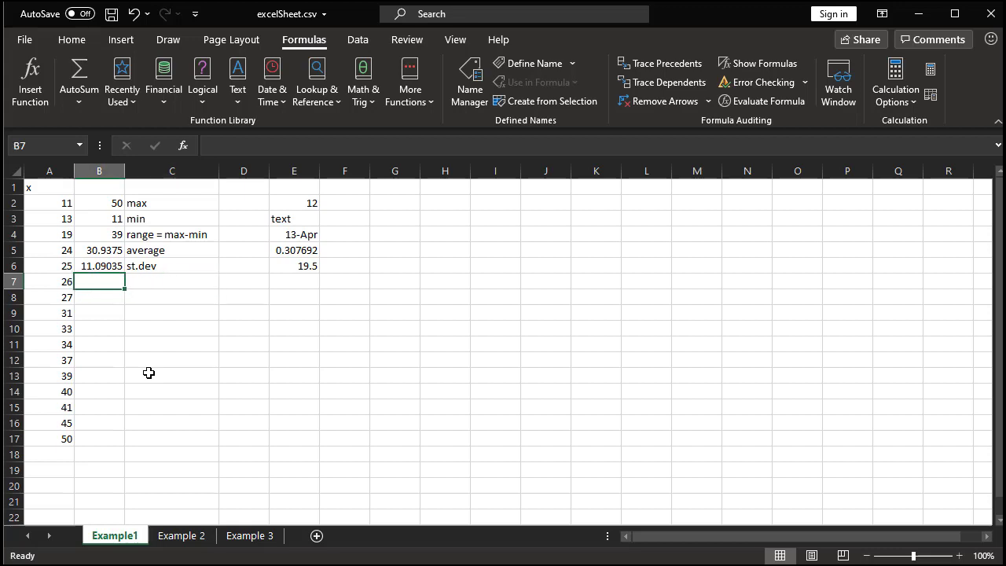
{"action": "type", "text": "=quart"}
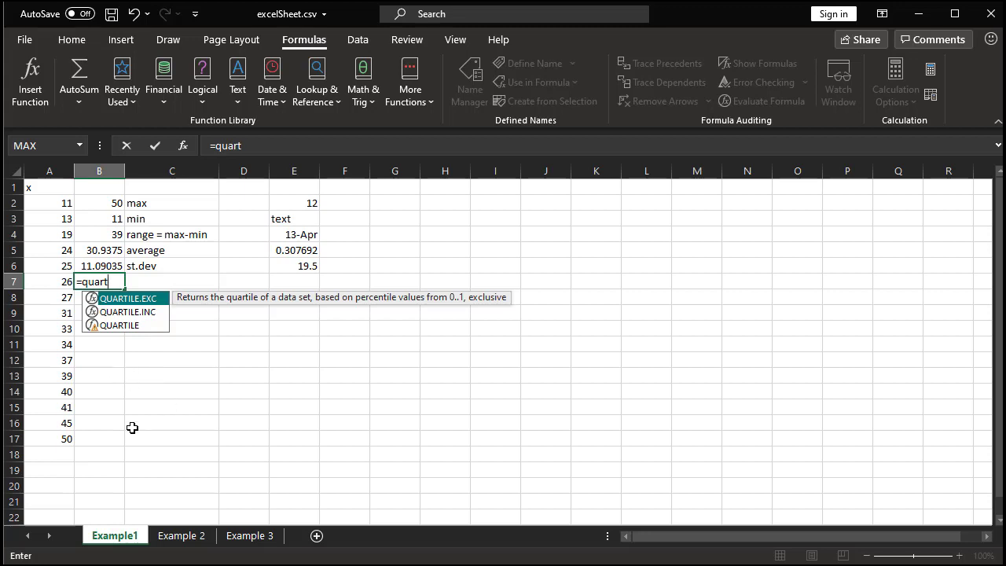
{"action": "key", "text": "Escape"}
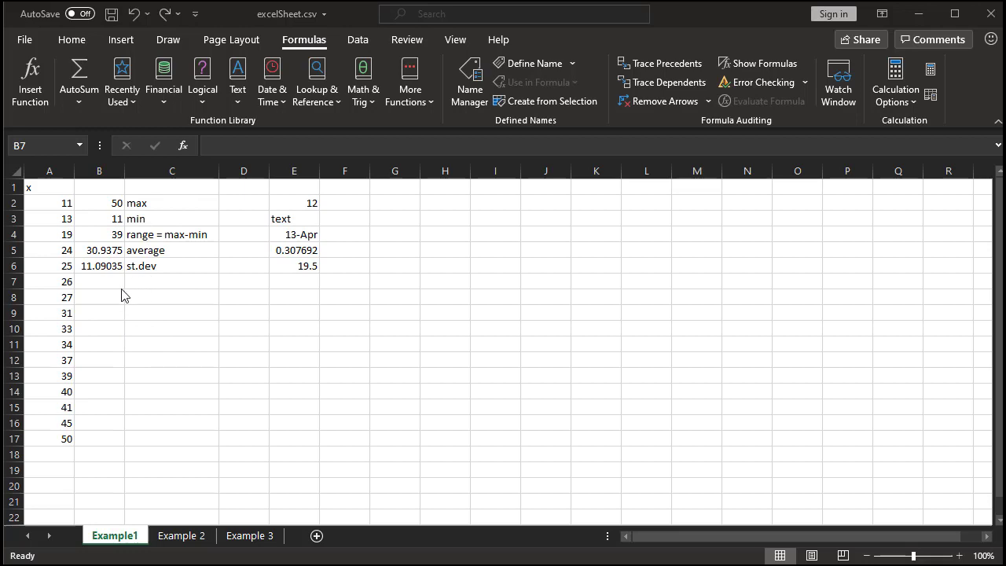
{"action": "left_click_drag", "start_coordinate": [103, 283], "coordinate": [103, 315]}
Step: Enter =MEDIAN(A2:A17) in B7, returning 32
{"action": "left_click", "coordinate": [232, 313]}
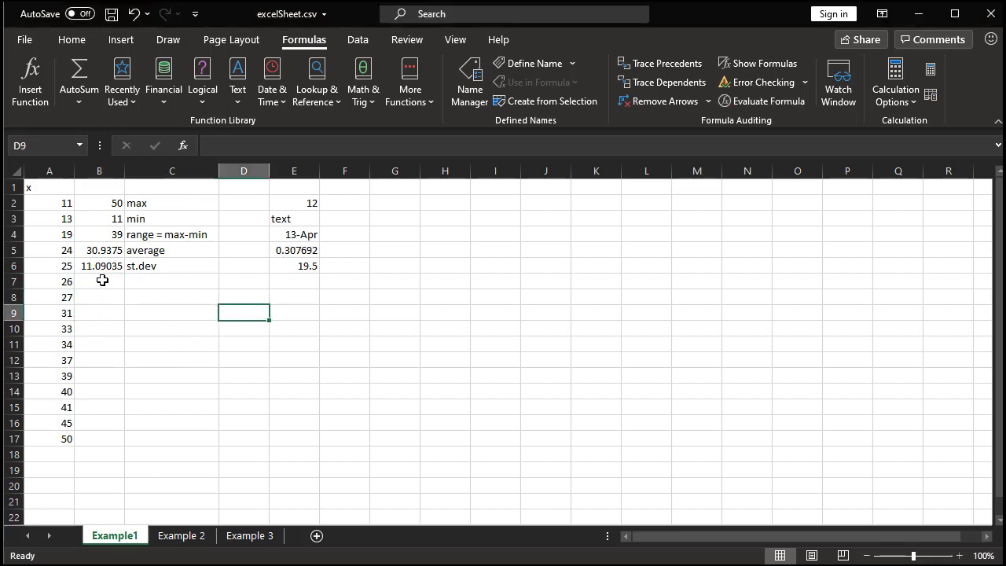
{"action": "left_click", "coordinate": [102, 280]}
{"action": "type", "text": "="}
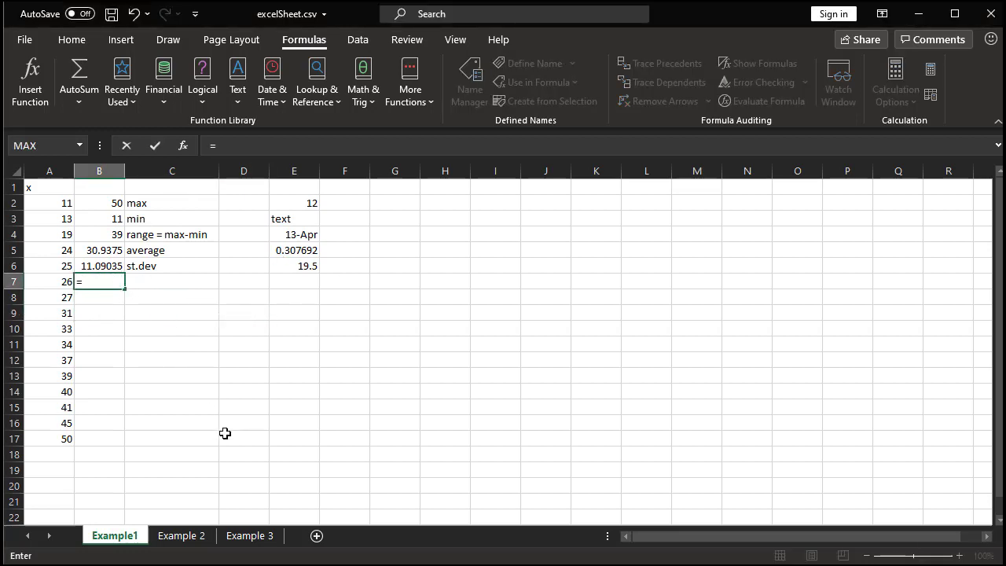
{"action": "type", "text": "medi"}
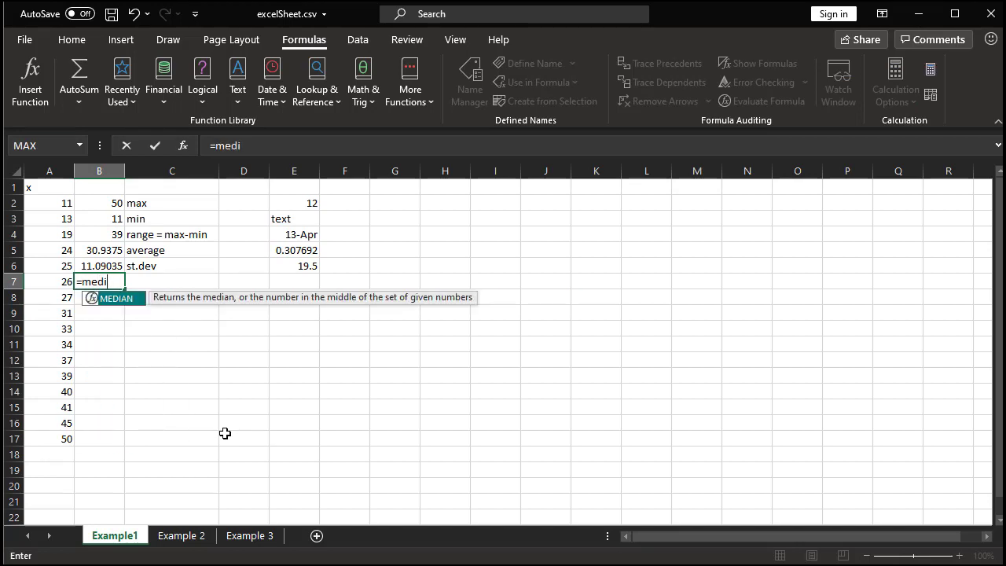
{"action": "key", "text": "Tab"}
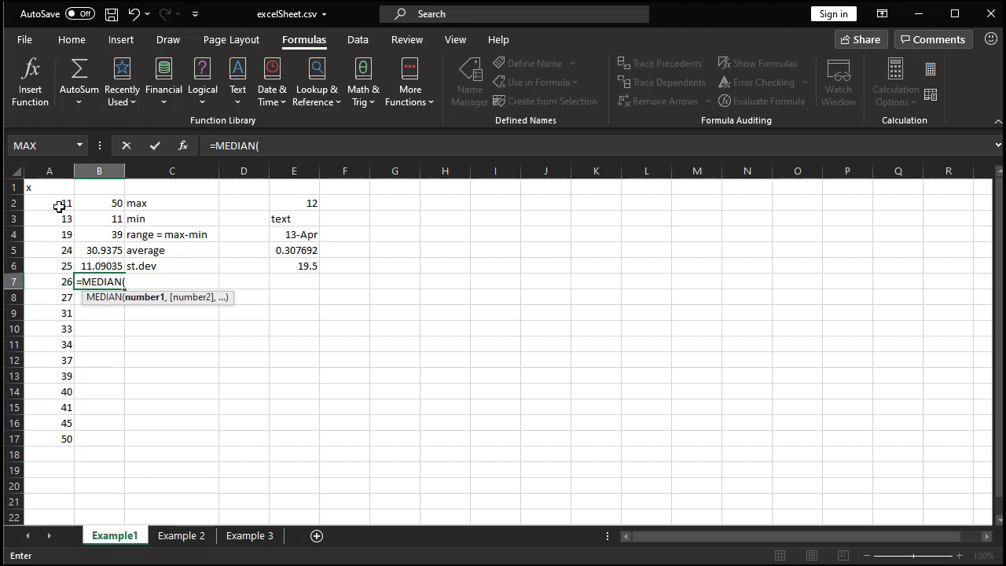
{"action": "left_click_drag", "start_coordinate": [59, 206], "coordinate": [41, 440]}
{"action": "type", "text": ")"}
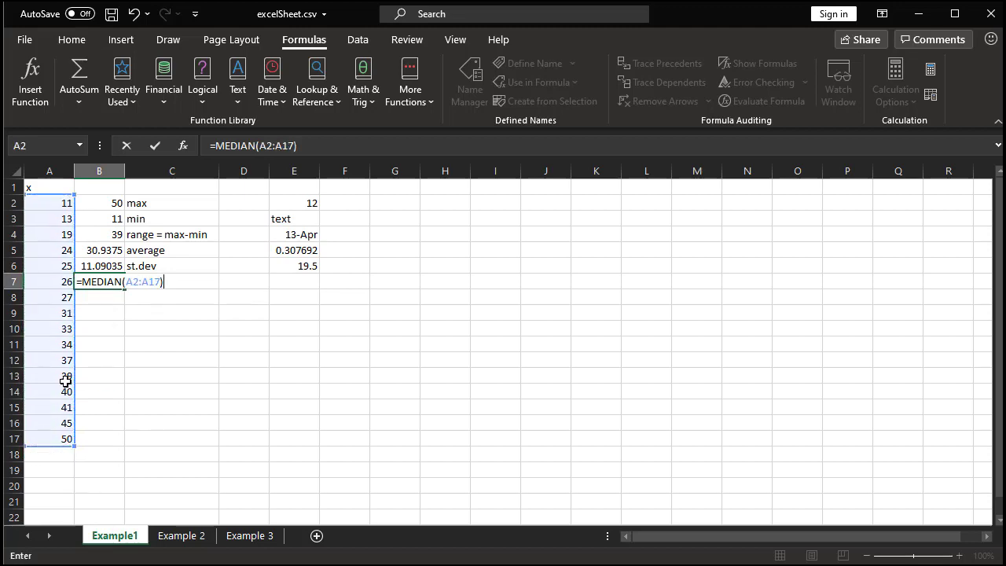
{"action": "key", "text": "Return"}
Step: Type the label 'median' into C7 beside the median result
{"action": "key", "text": "Up"}
{"action": "key", "text": "Right"}
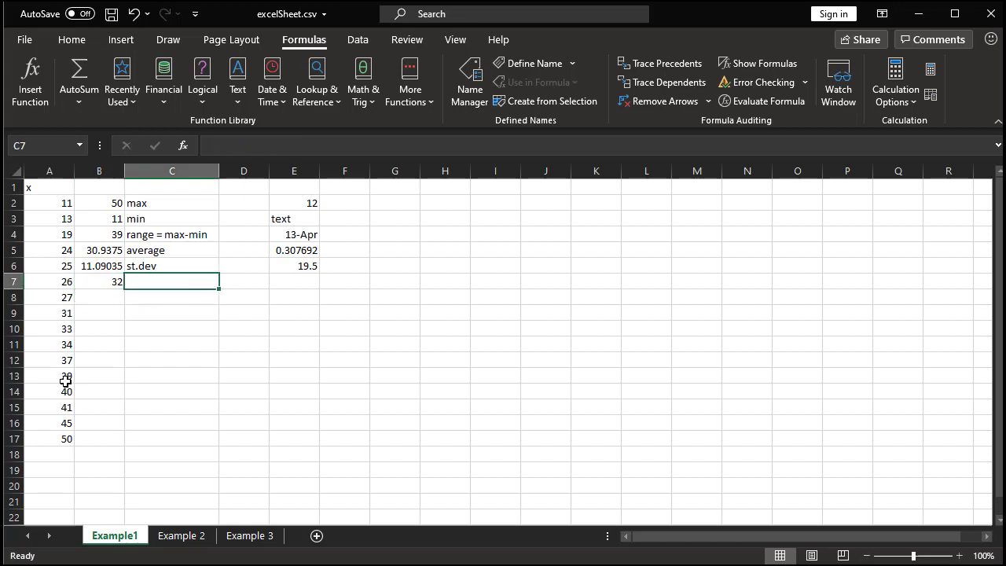
{"action": "type", "text": "median"}
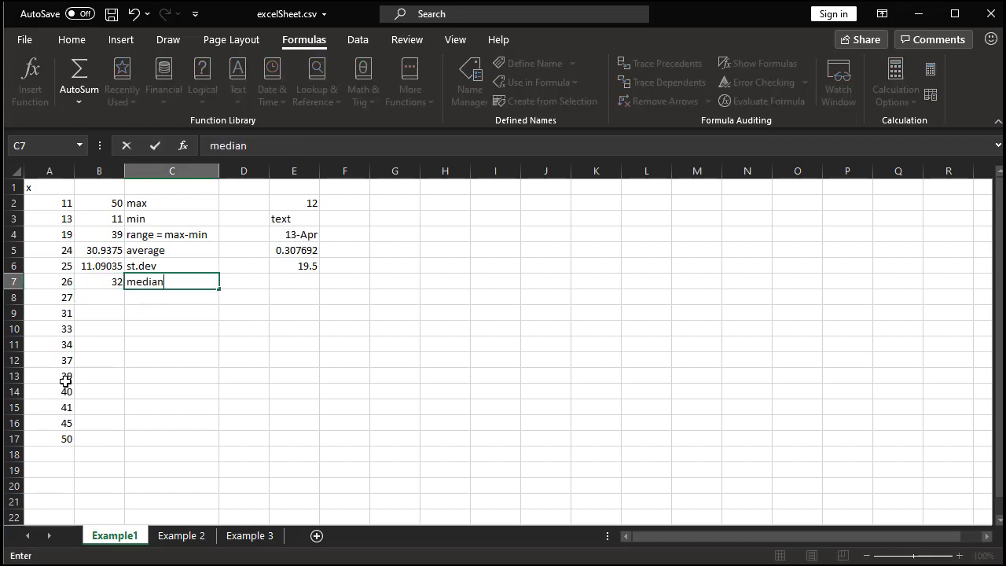
{"action": "key", "text": "Return"}
{"action": "key", "text": "Left"}
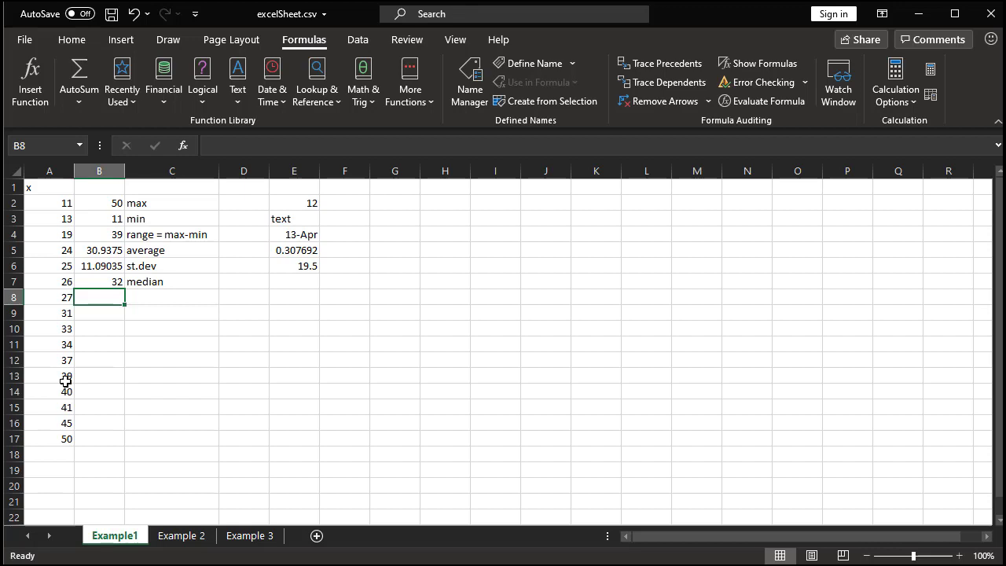
Step: Compare QUARTILE.EXC, QUARTILE.INC and QUARTILE in B8, commit an incomplete entry giving #NAME?, and reselect B8
{"action": "type", "text": "=quart"}
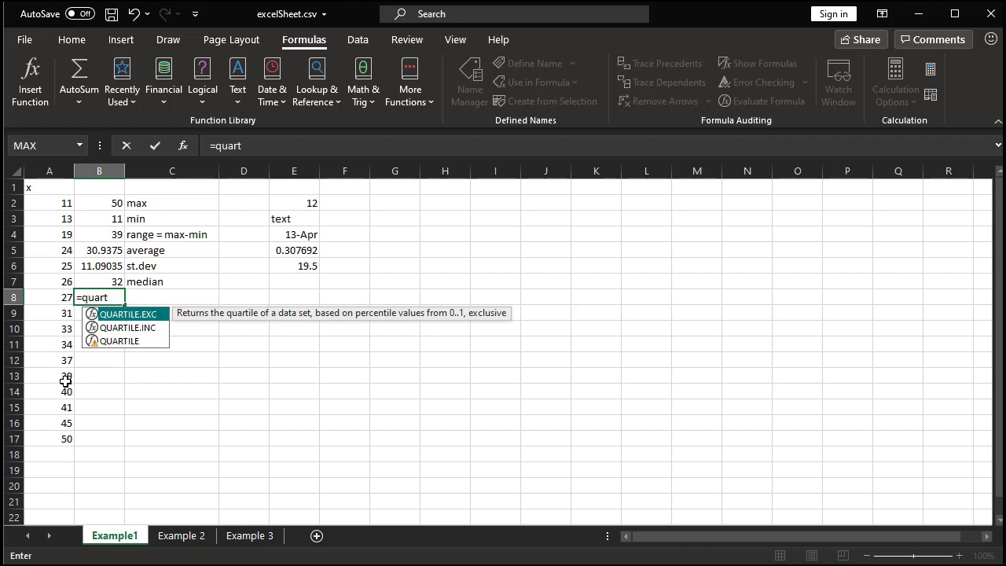
{"action": "key", "text": "Down"}
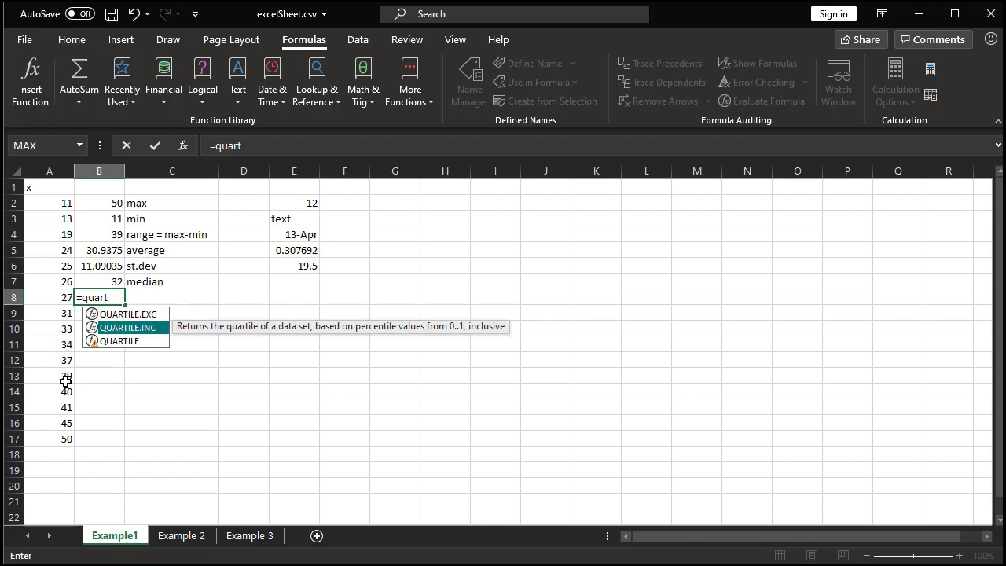
{"action": "key", "text": "Down"}
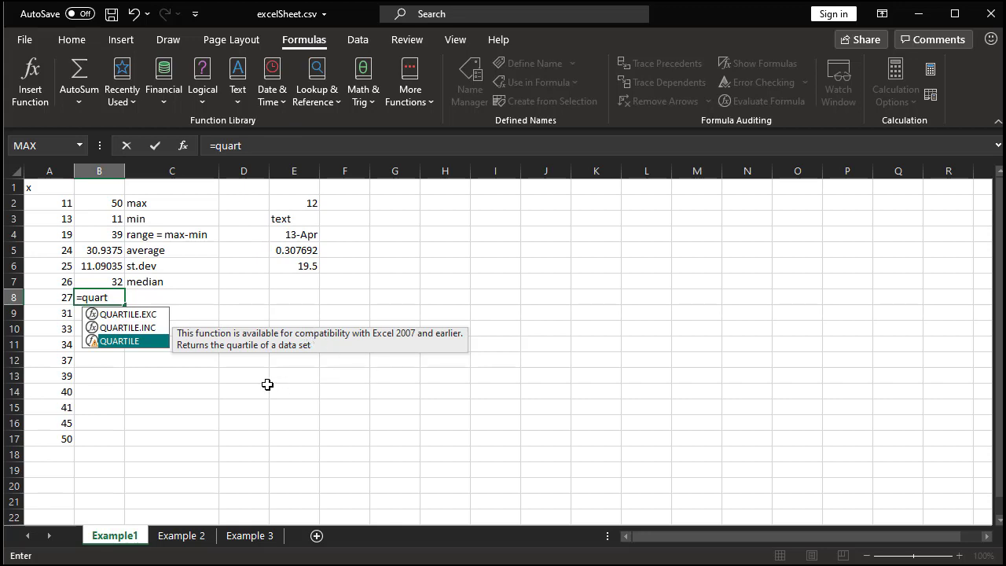
{"action": "key", "text": "Up"}
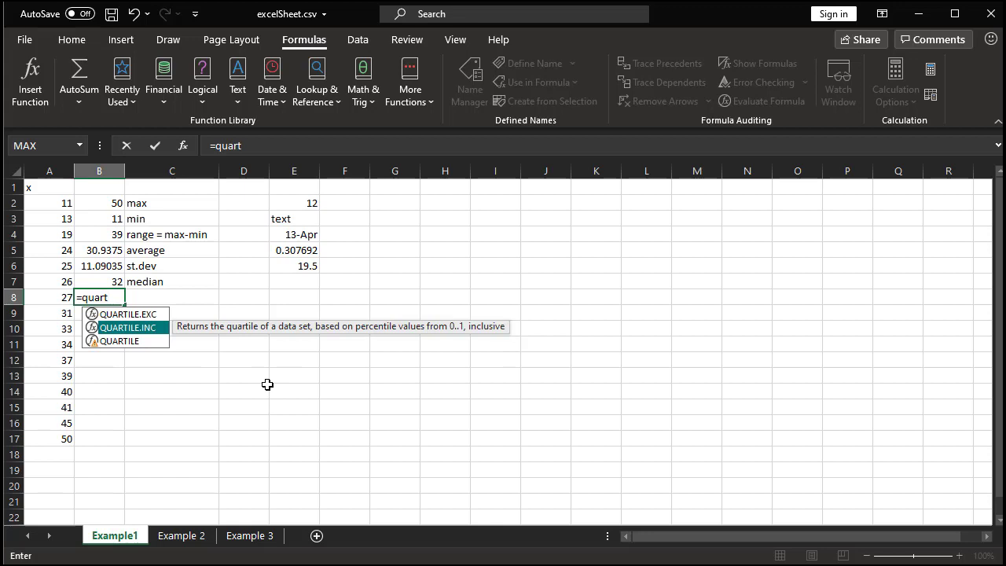
{"action": "key", "text": "Down"}
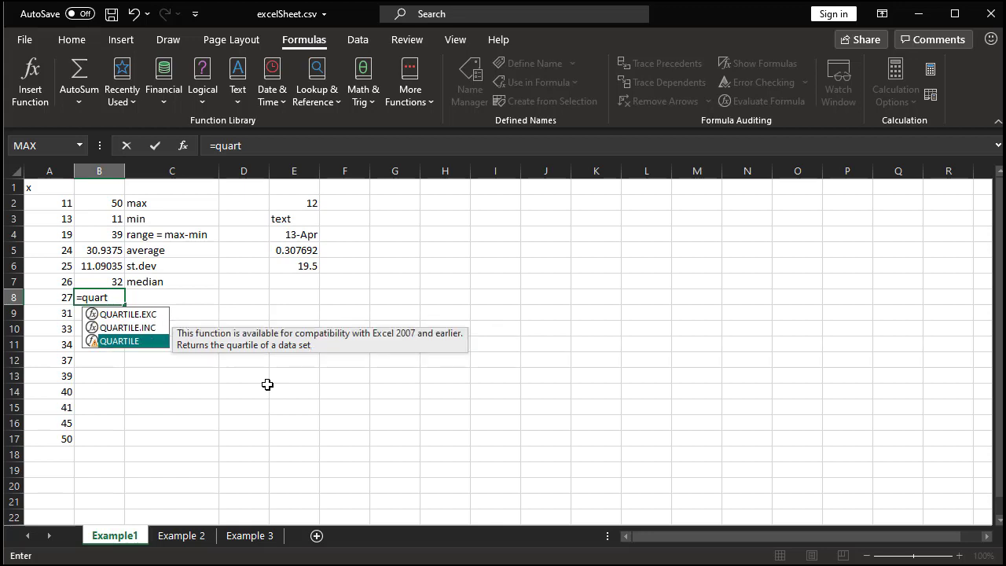
{"action": "key", "text": "Up"}
{"action": "key", "text": "Down"}
{"action": "key", "text": "Up"}
{"action": "key", "text": "Up"}
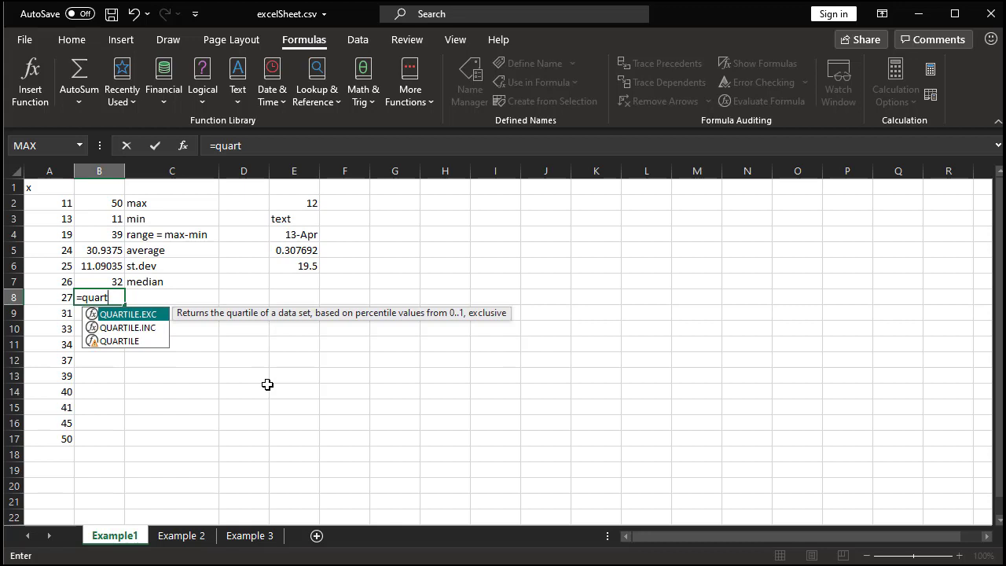
{"action": "key", "text": "Down"}
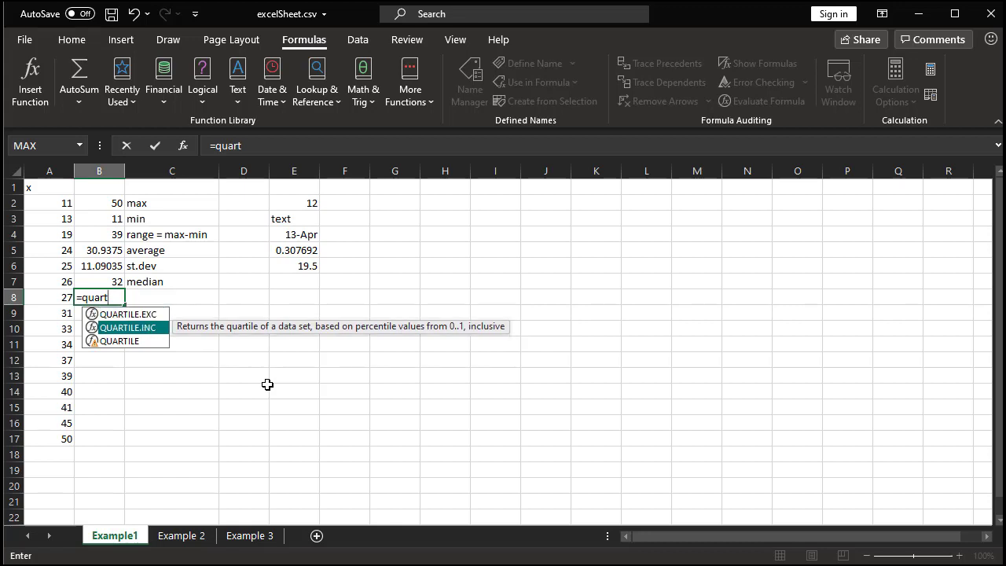
{"action": "key", "text": "Down"}
{"action": "key", "text": "Return"}
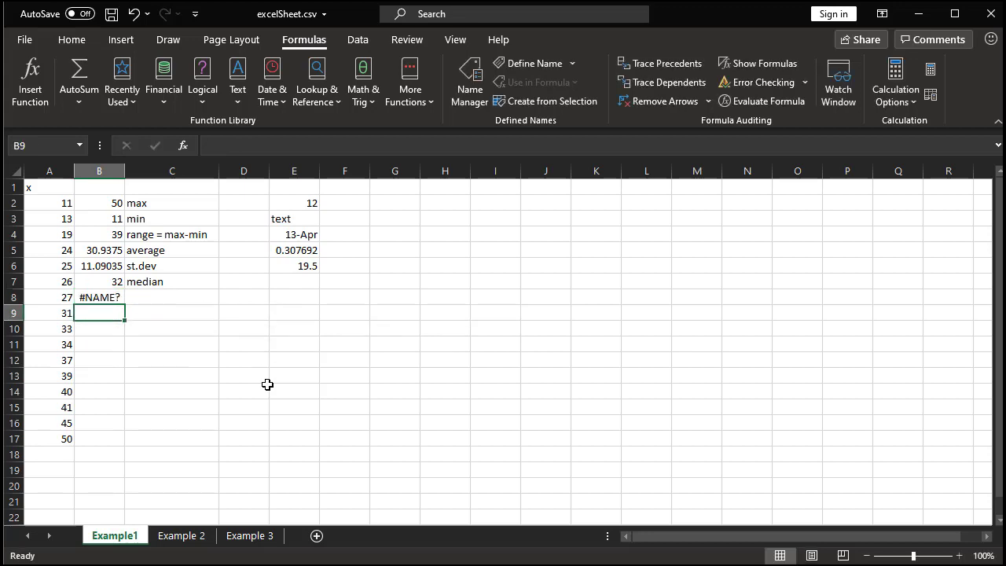
{"action": "key", "text": "Up"}
Step: Enter =QUARTILE(A2:A17,1) in B8, returning the first quartile 24.75
{"action": "type", "text": "=quar"}
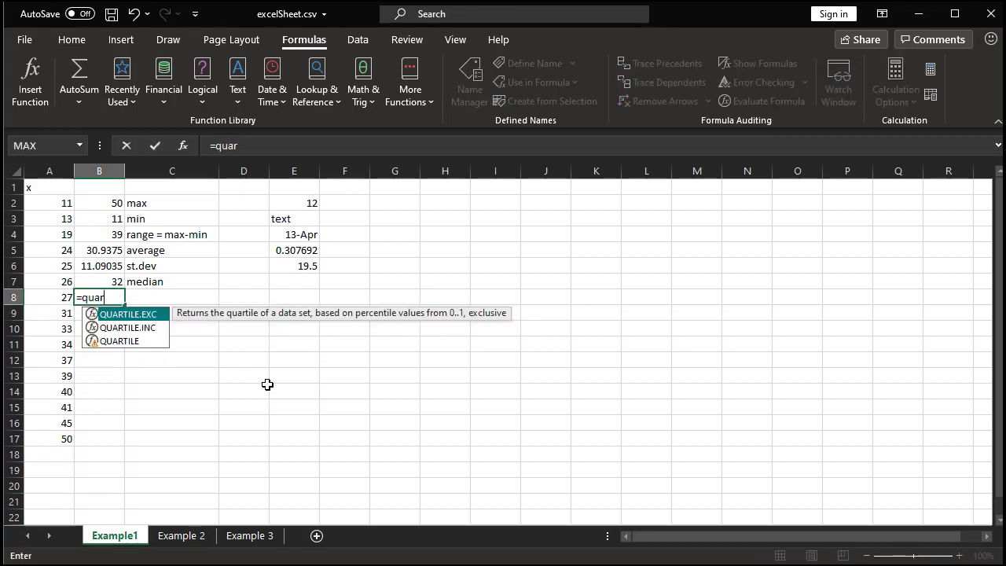
{"action": "key", "text": "Down"}
{"action": "key", "text": "Down"}
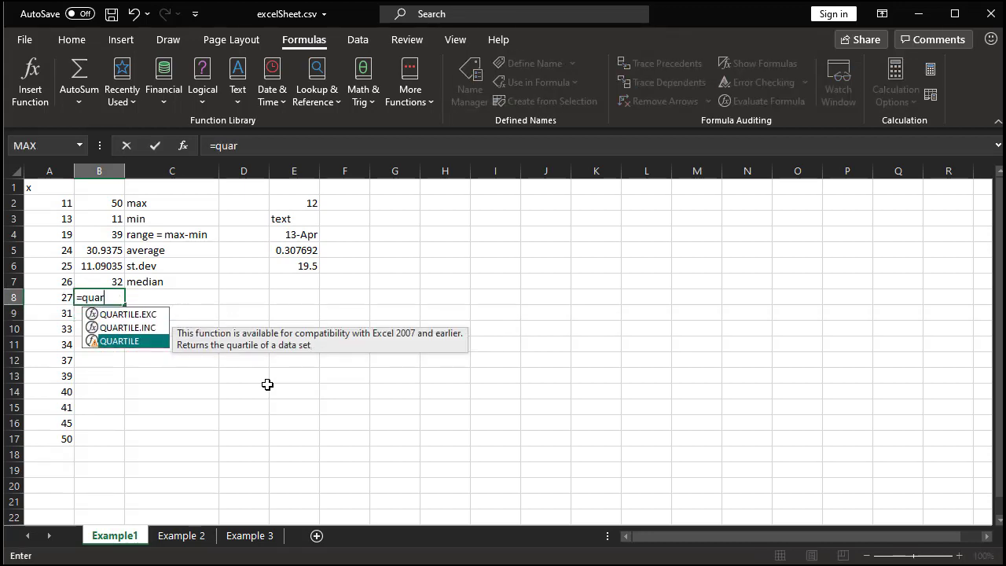
{"action": "key", "text": "Tab"}
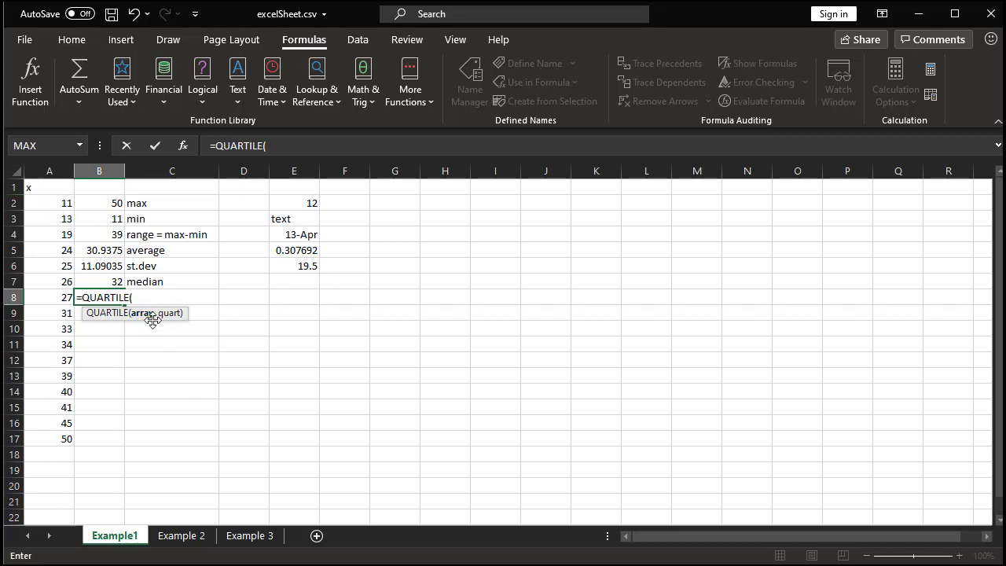
{"action": "left_click_drag", "start_coordinate": [59, 204], "coordinate": [64, 435]}
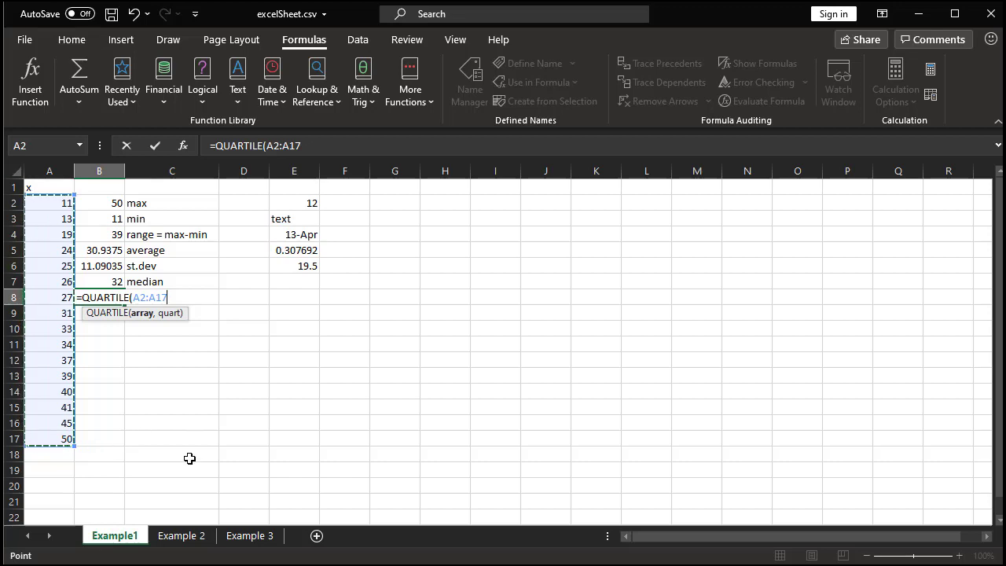
{"action": "type", "text": ","}
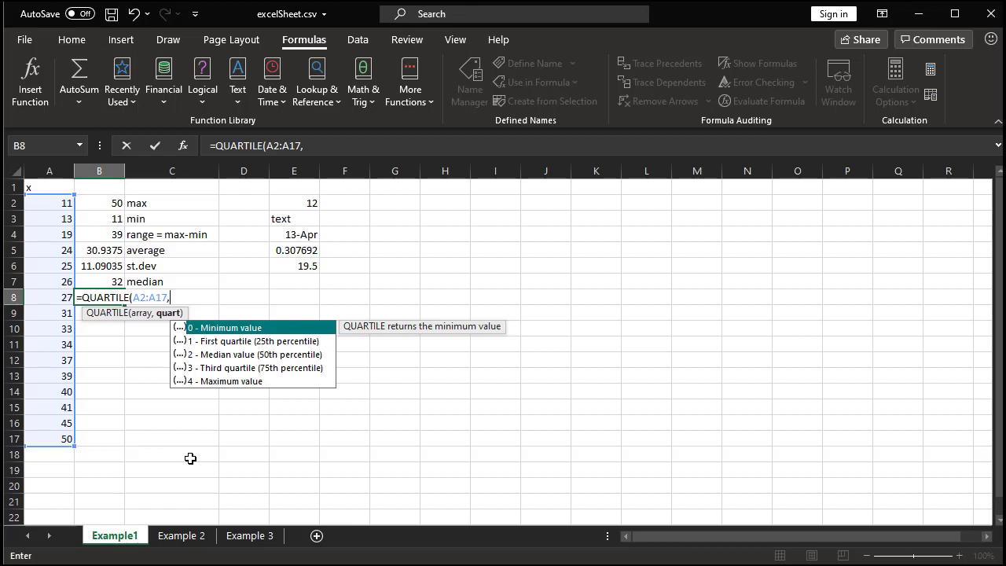
{"action": "key", "text": "Down"}
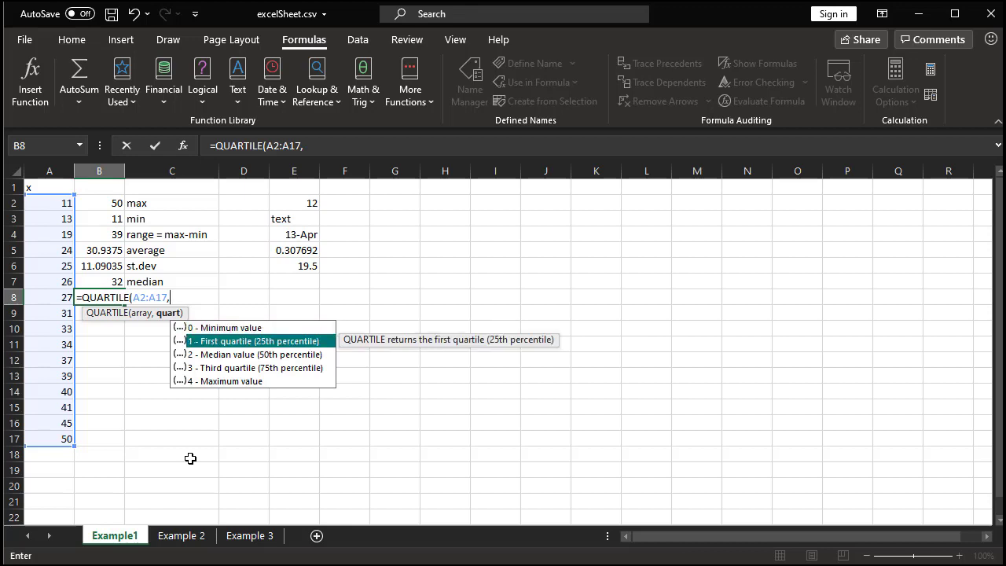
{"action": "key", "text": "Down"}
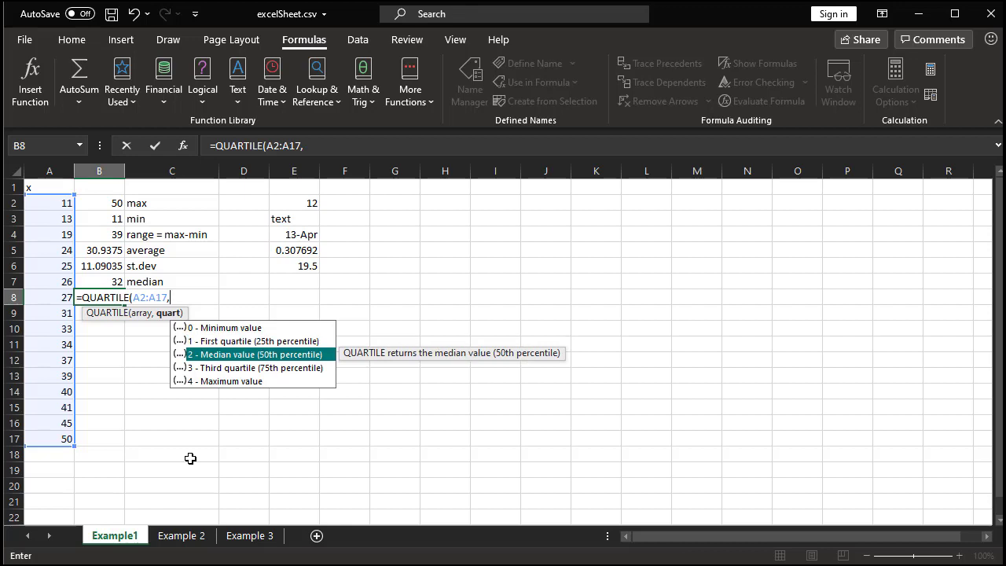
{"action": "key", "text": "Down"}
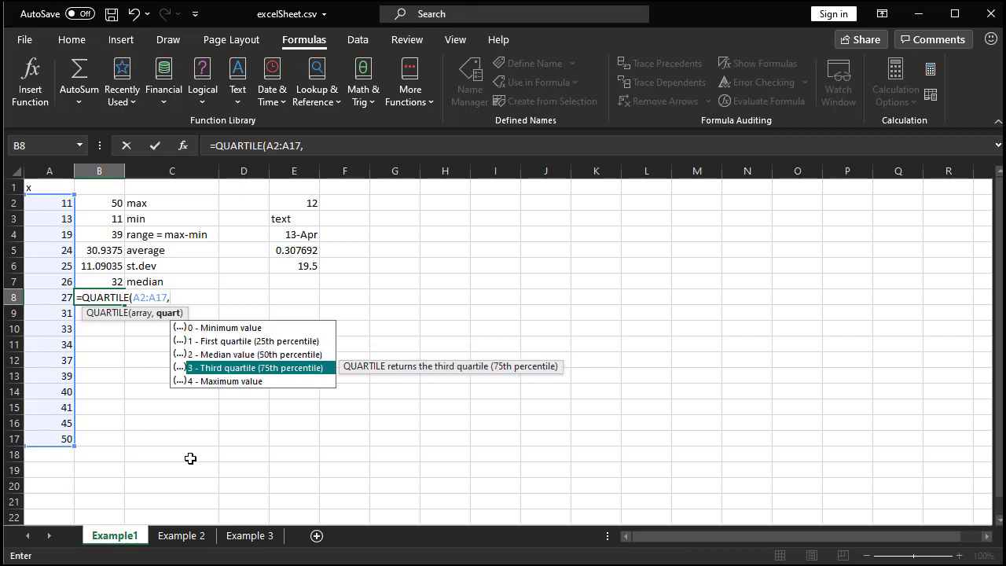
{"action": "key", "text": "Down"}
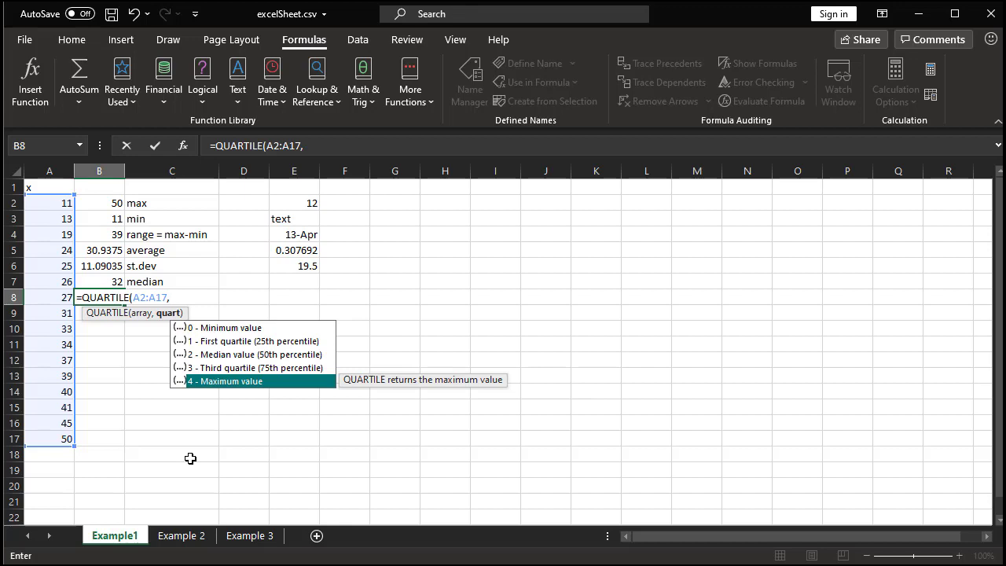
{"action": "key", "text": "Up"}
{"action": "key", "text": "Up"}
{"action": "key", "text": "Up"}
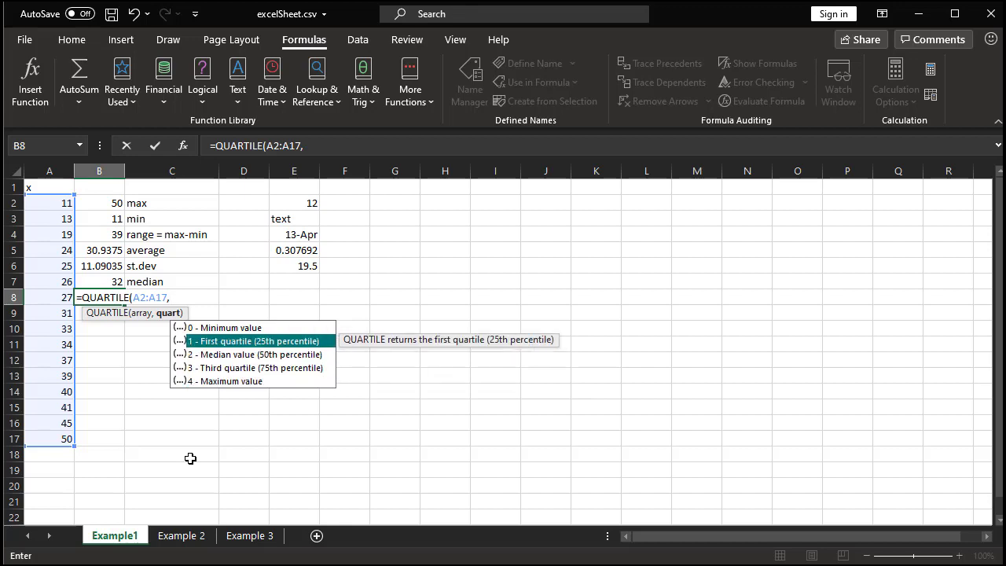
{"action": "key", "text": "Escape"}
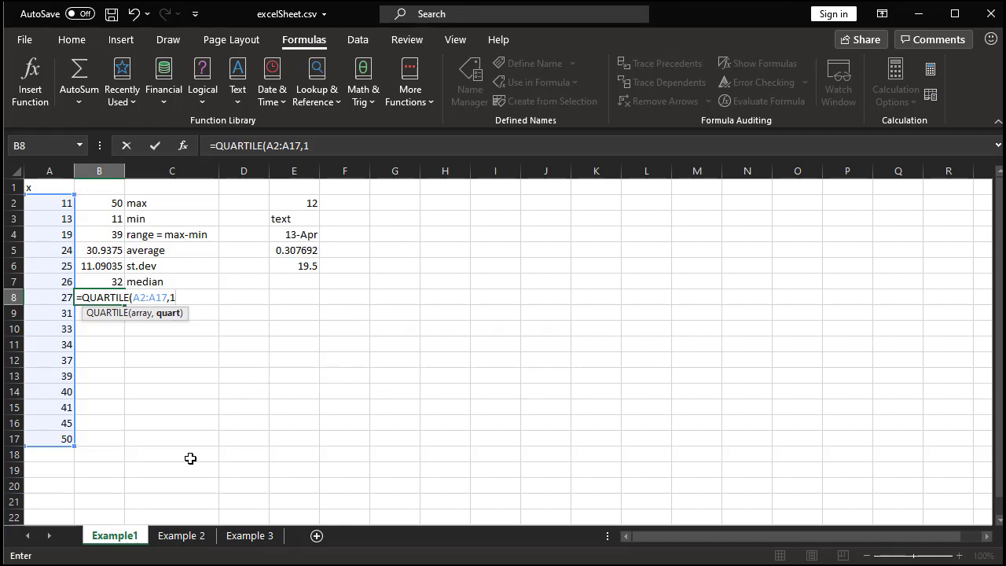
{"action": "key", "text": "Return"}
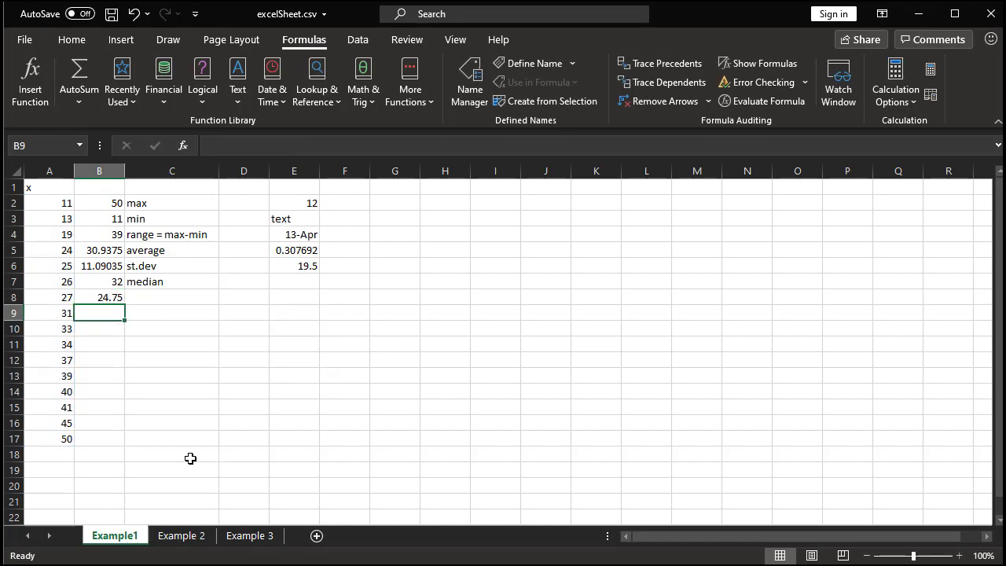
Step: Enter =QUARTILE(A2:A17,3) in B9 using the '3 - Third quartile' argument, returning 39.25
{"action": "type", "text": "=quar"}
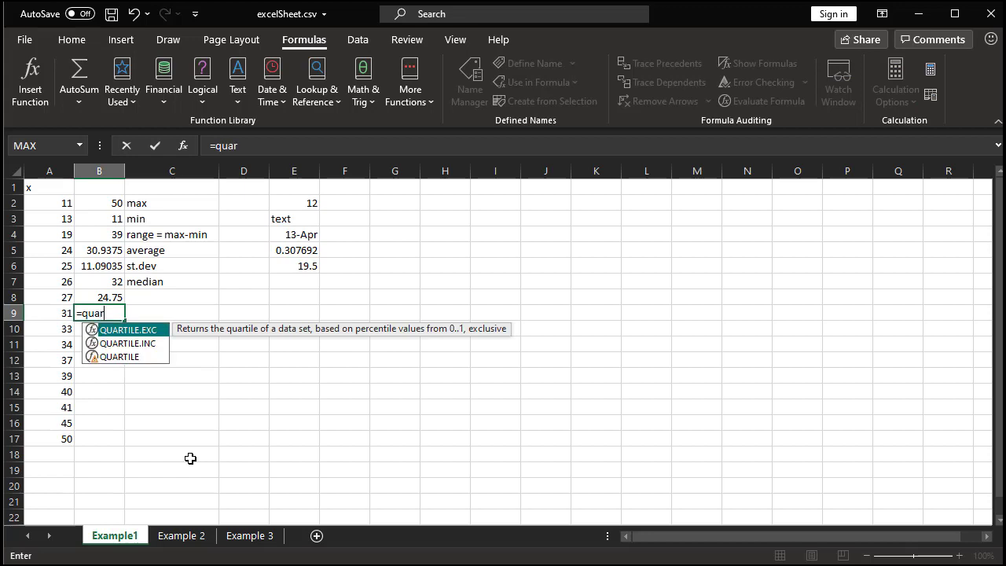
{"action": "key", "text": "Down"}
{"action": "key", "text": "Tab"}
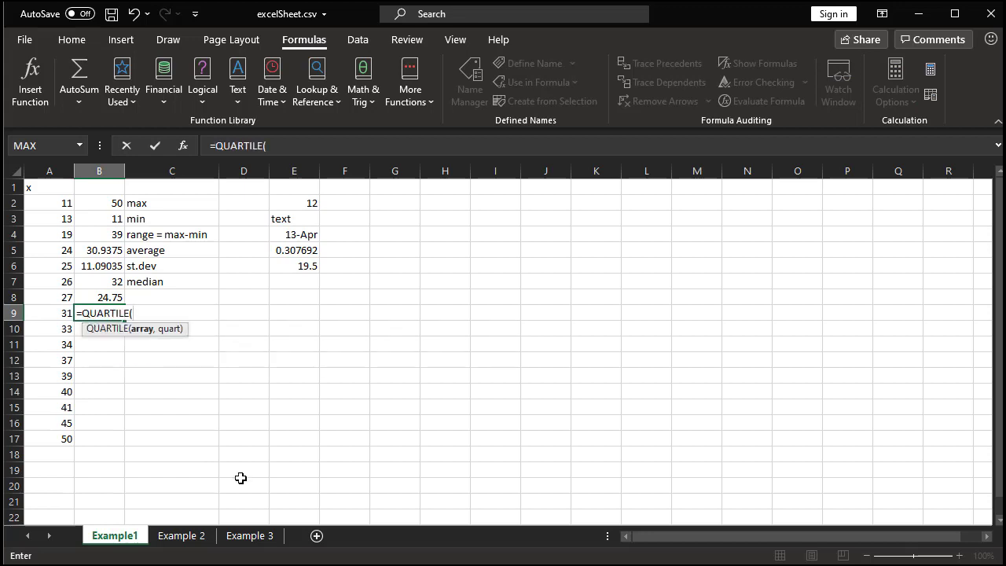
{"action": "left_click_drag", "start_coordinate": [56, 206], "coordinate": [57, 443]}
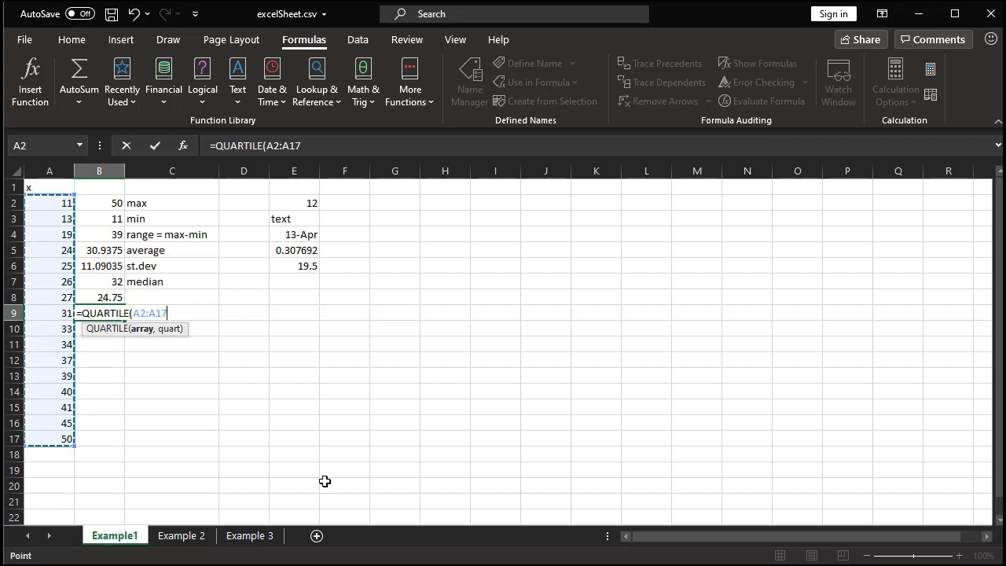
{"action": "type", "text": ","}
{"action": "key", "text": "Down"}
{"action": "key", "text": "Down"}
{"action": "key", "text": "Down"}
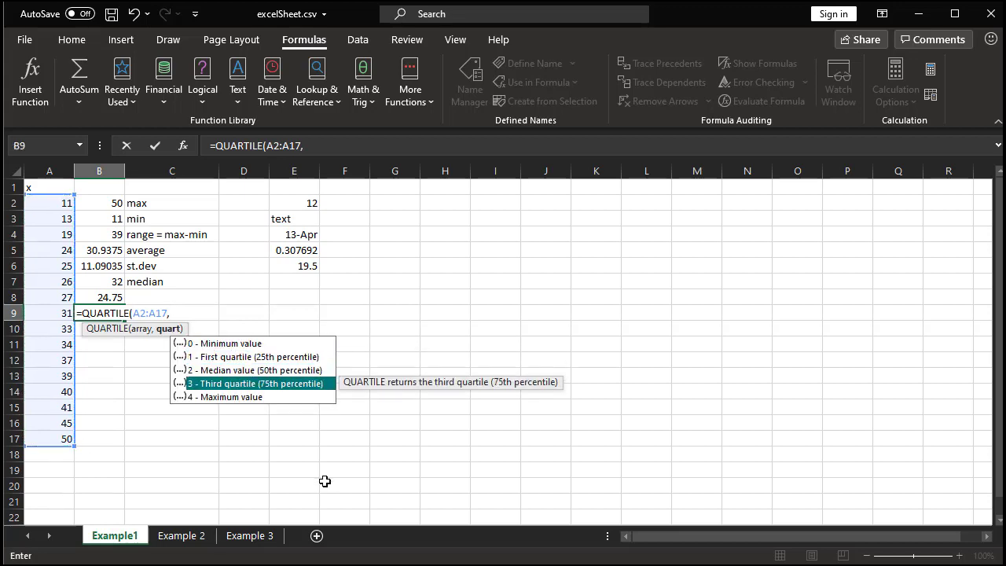
{"action": "key", "text": "Tab"}
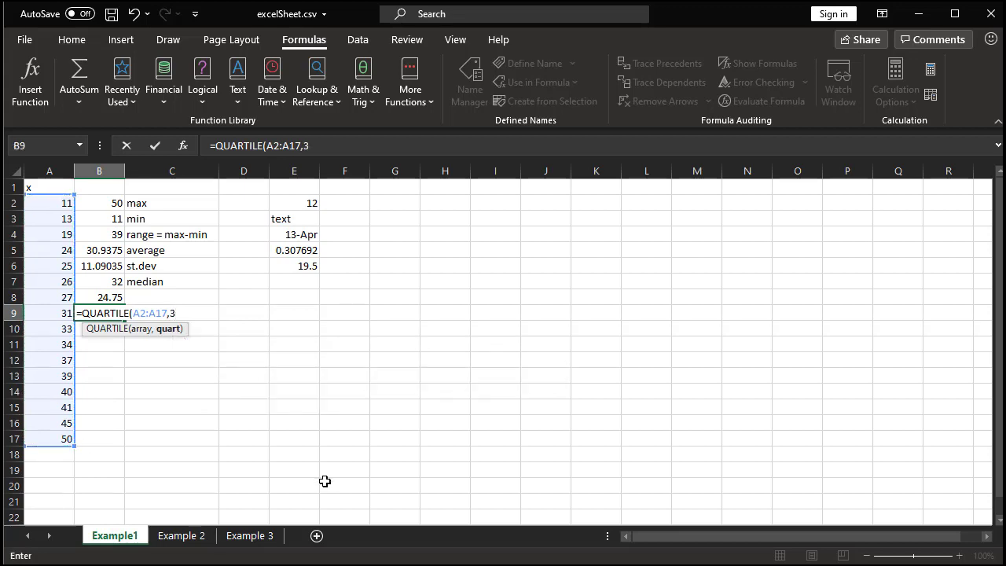
{"action": "type", "text": ")"}
{"action": "key", "text": "Return"}
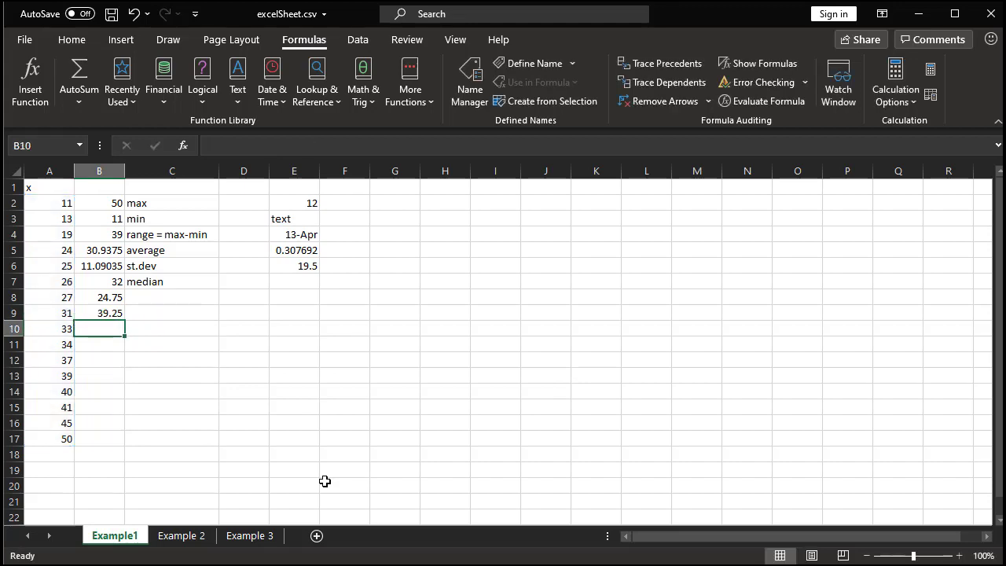
Step: Type the labels Q1 in C8 and Q3 in C9
{"action": "left_click", "coordinate": [154, 296]}
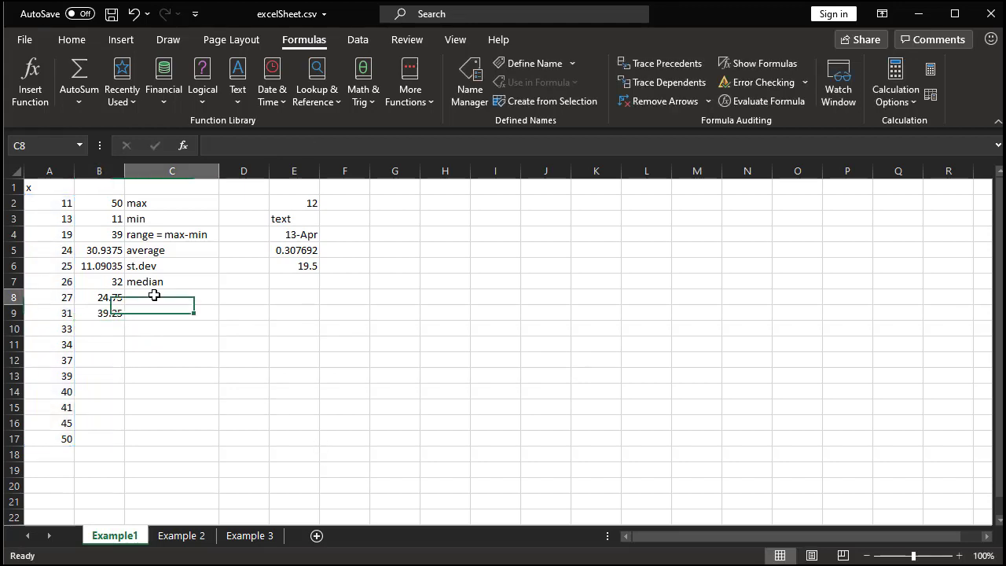
{"action": "type", "text": "Q1"}
{"action": "key", "text": "Return"}
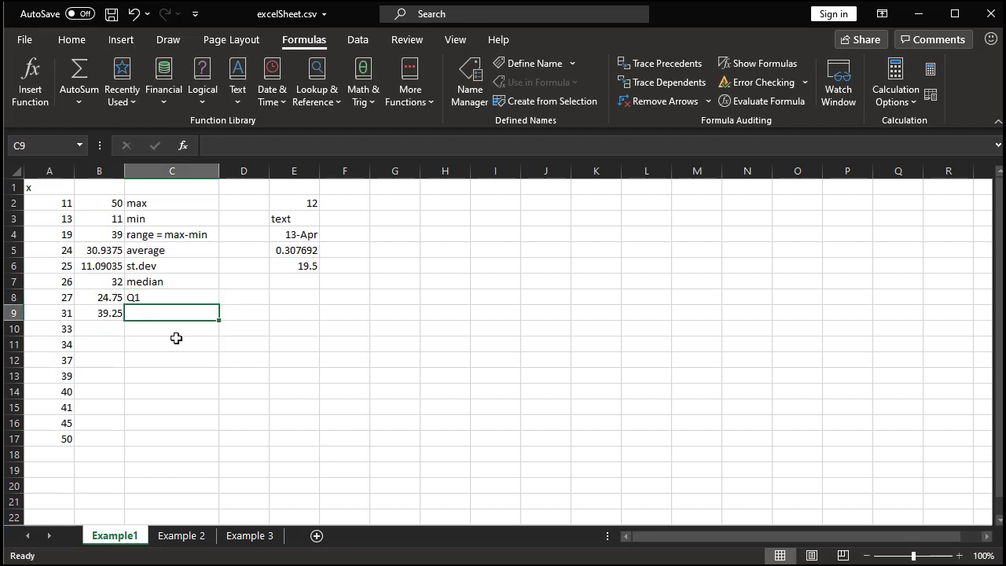
{"action": "type", "text": "Q2"}
{"action": "key", "text": "BackSpace"}
{"action": "type", "text": "3"}
{"action": "key", "text": "Return"}
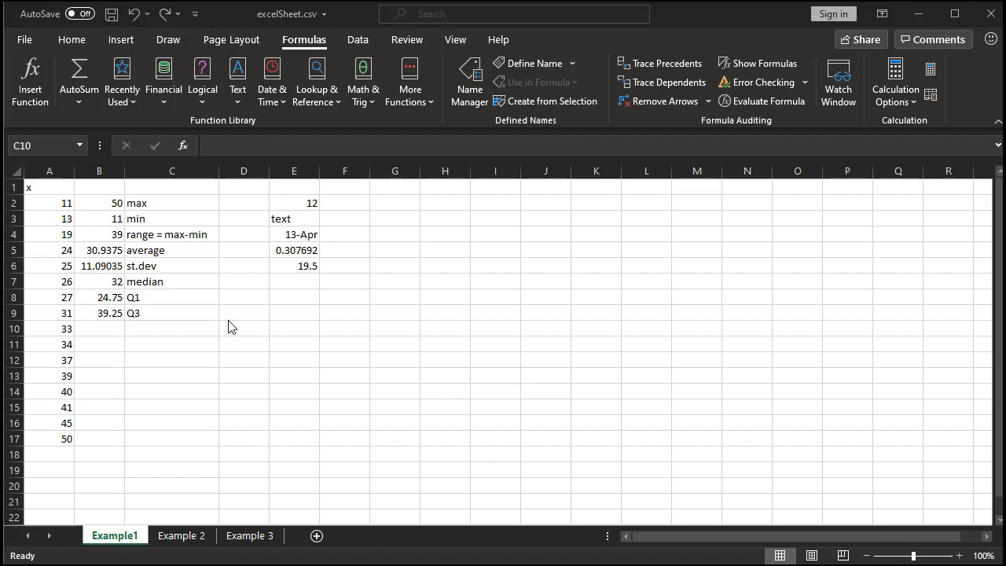
{"action": "left_click_drag", "start_coordinate": [56, 202], "coordinate": [52, 429]}
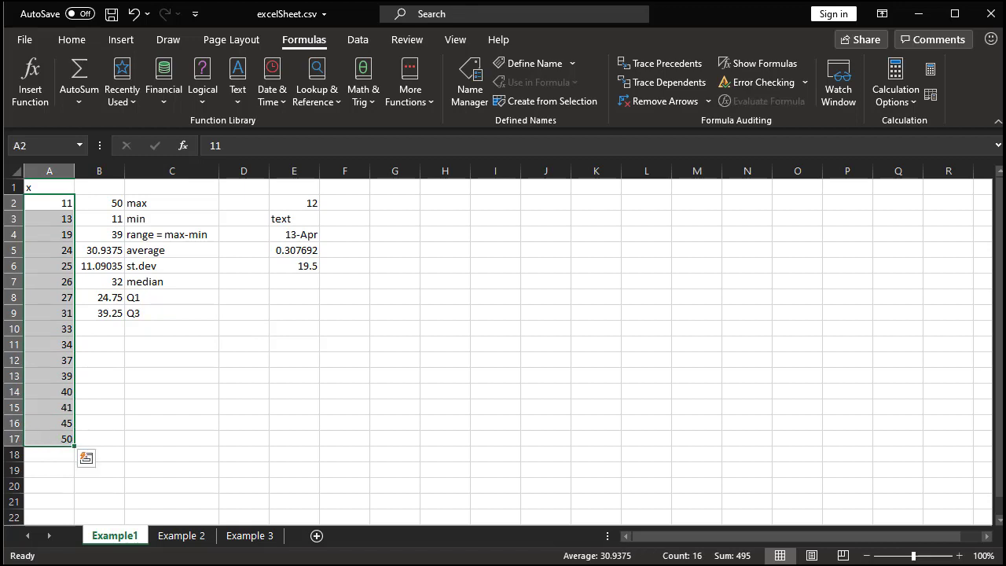
{"action": "left_click", "coordinate": [159, 327]}
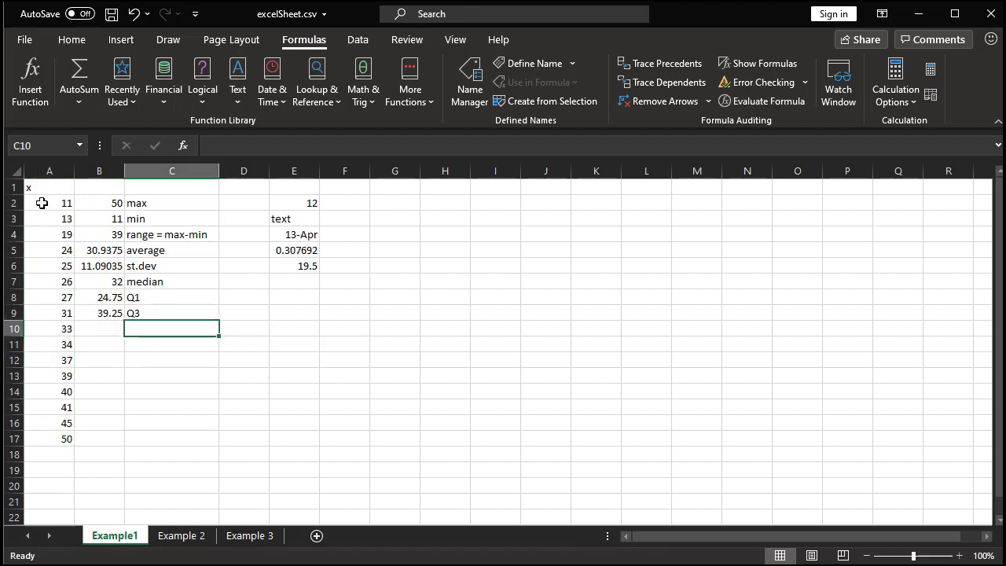
{"action": "left_click_drag", "start_coordinate": [40, 202], "coordinate": [50, 439]}
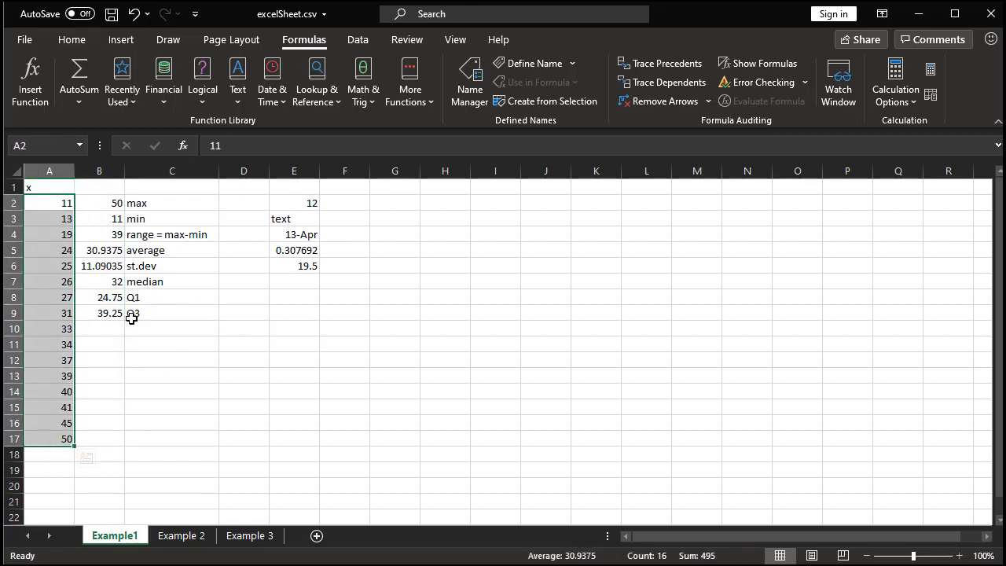
{"action": "left_click", "coordinate": [99, 391]}
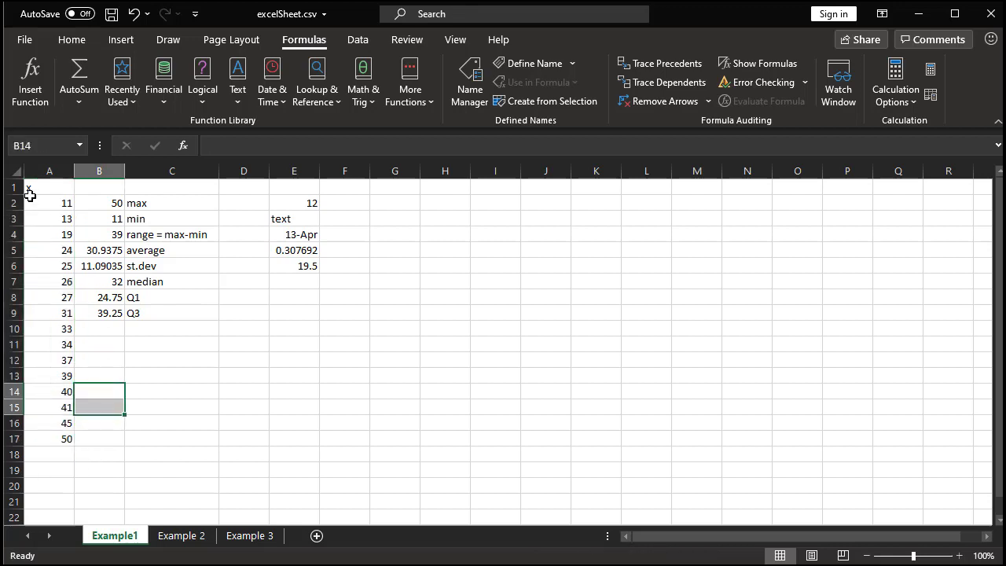
{"action": "left_click_drag", "start_coordinate": [51, 203], "coordinate": [68, 439]}
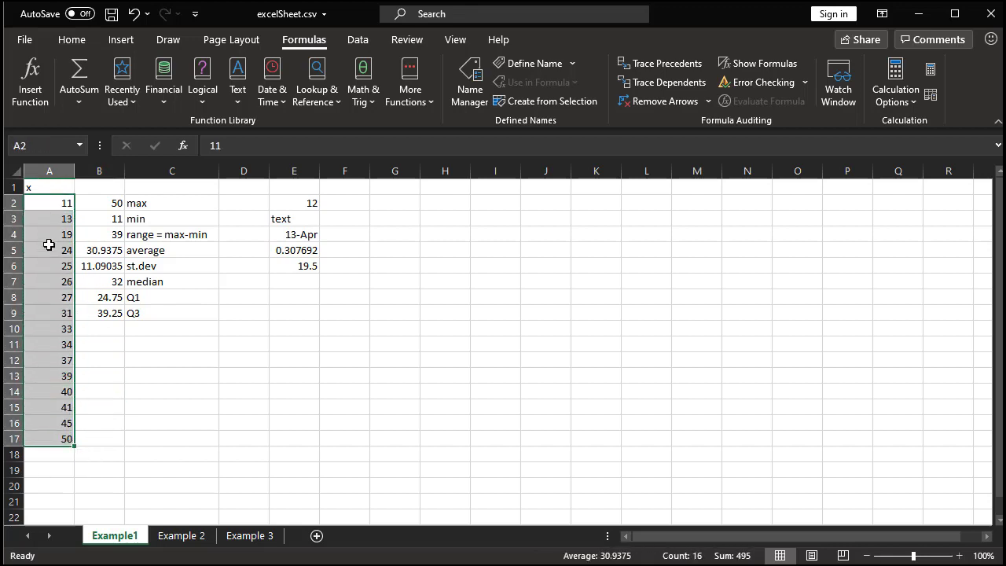
{"action": "left_click", "coordinate": [158, 423]}
{"action": "left_click", "coordinate": [52, 205]}
{"action": "left_click_drag", "start_coordinate": [54, 205], "coordinate": [58, 434]}
{"action": "left_click", "coordinate": [118, 315]}
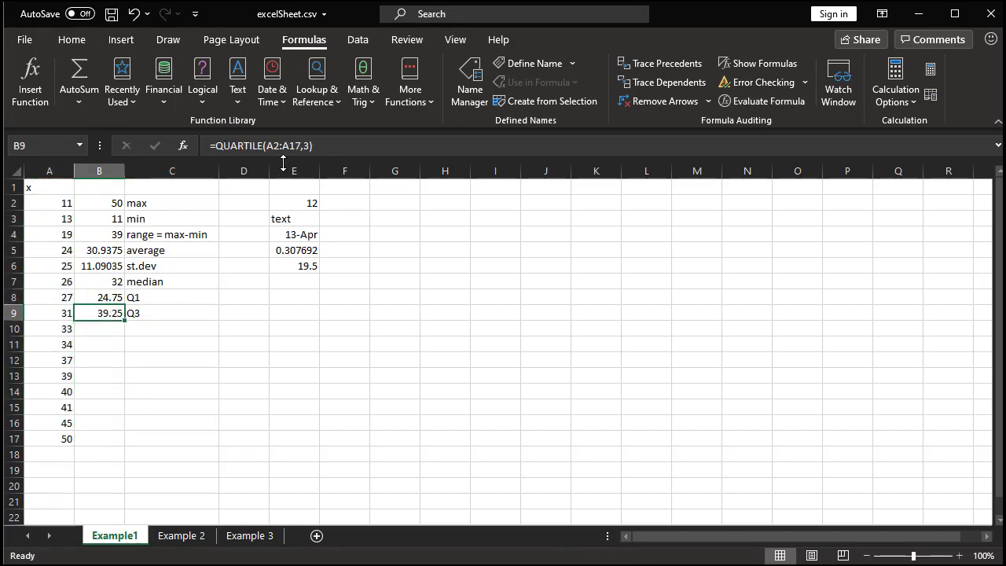
{"action": "left_click", "coordinate": [106, 297]}
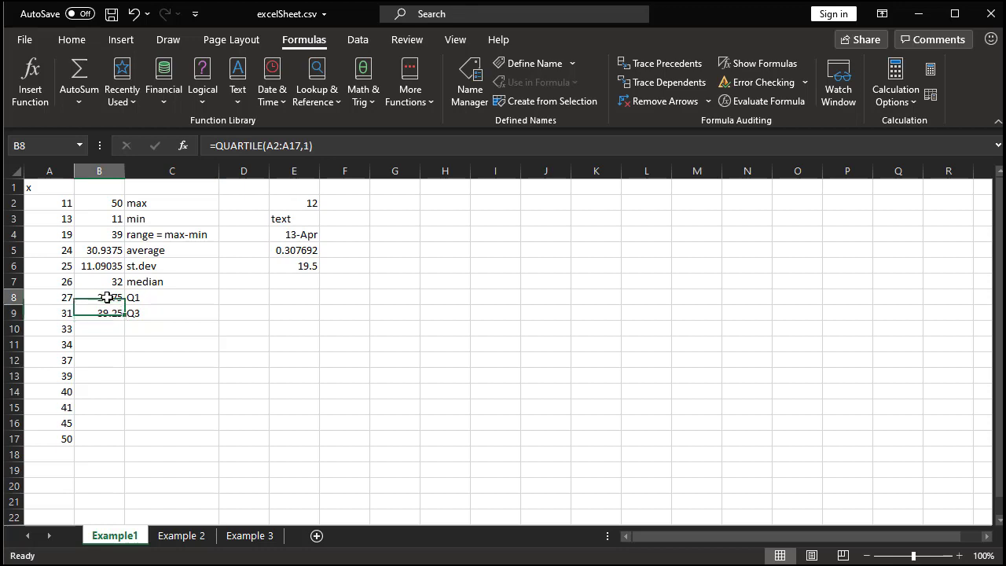
{"action": "left_click", "coordinate": [118, 280]}
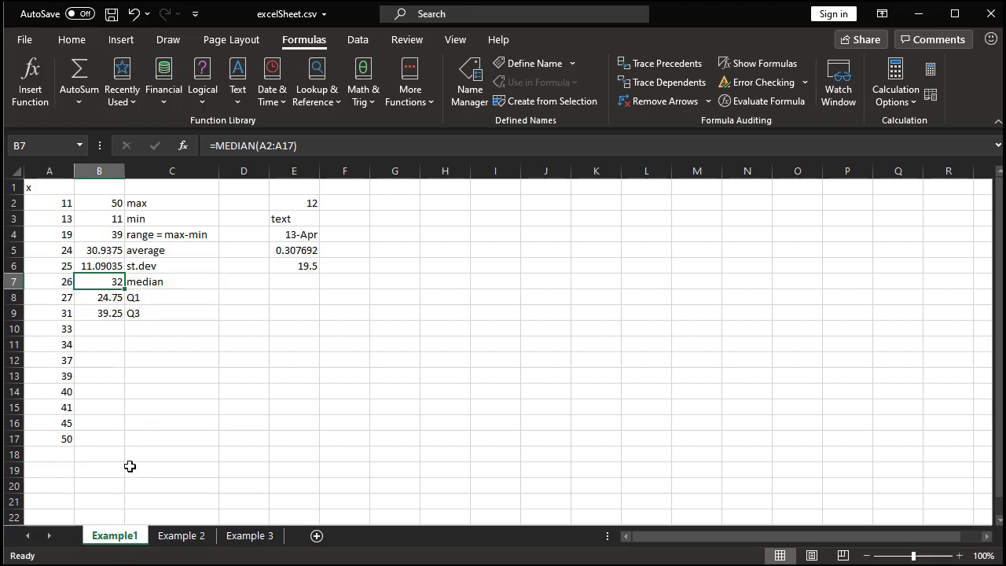
Step: Switch to the Example 2 sheet and scroll its num, classification, gender, grade and absences data to row 101 and back
{"action": "left_click", "coordinate": [185, 541]}
{"action": "scroll", "coordinate": [321, 367], "scroll_direction": "up", "scroll_amount": 2}
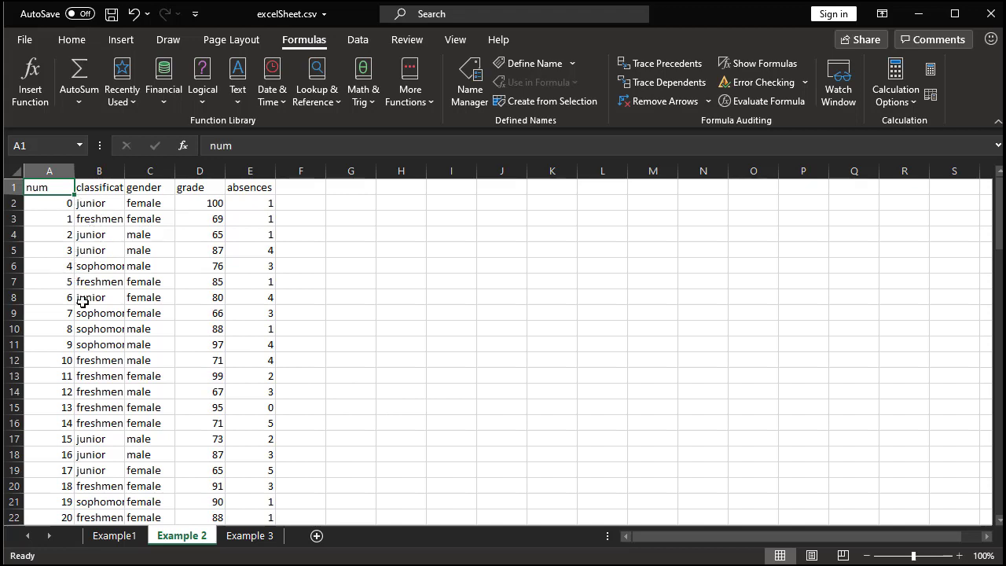
{"action": "scroll", "coordinate": [166, 265], "scroll_direction": "down", "scroll_amount": 8}
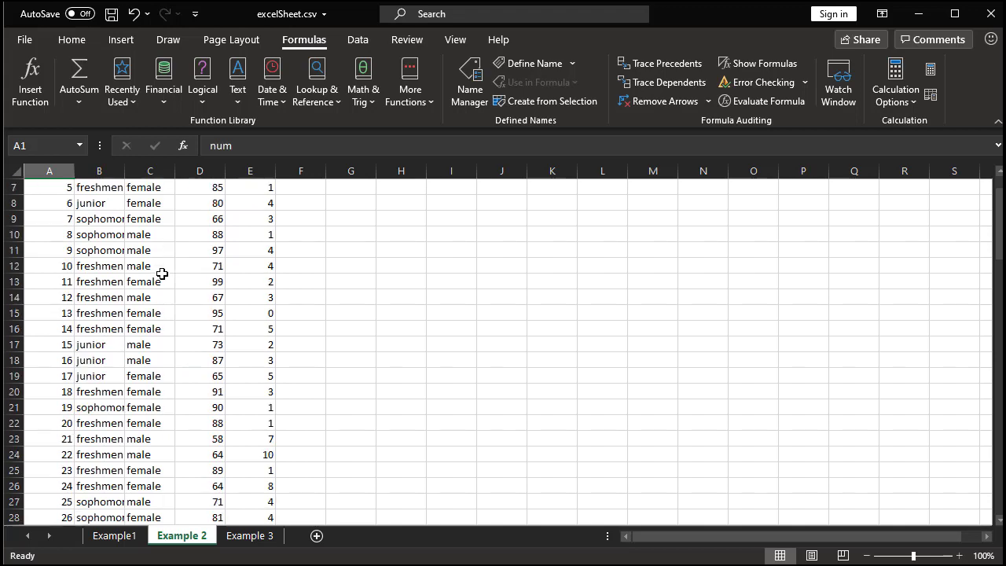
{"action": "scroll", "coordinate": [151, 414], "scroll_direction": "down", "scroll_amount": 2}
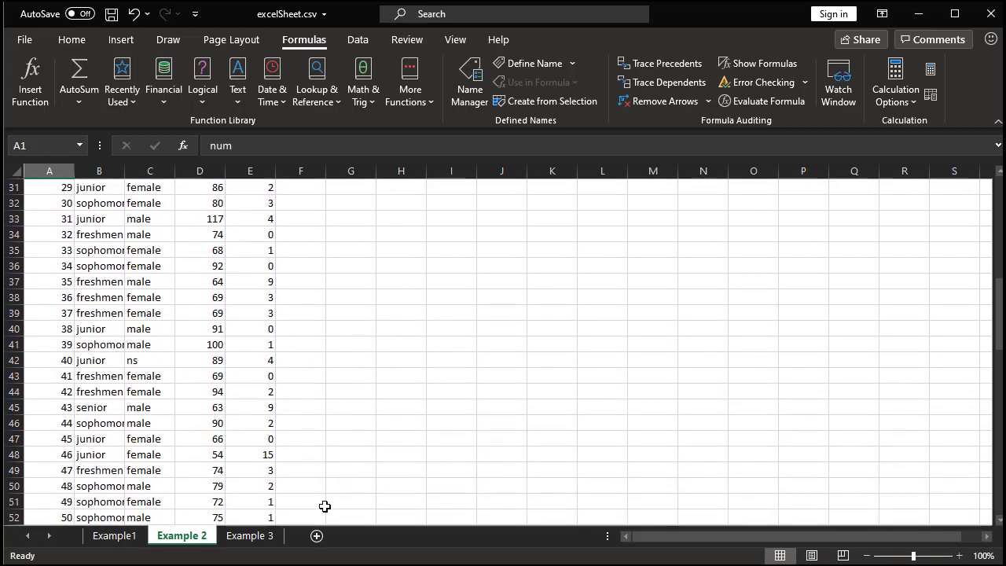
{"action": "scroll", "coordinate": [364, 470], "scroll_direction": "down", "scroll_amount": 10}
{"action": "scroll", "coordinate": [346, 468], "scroll_direction": "down", "scroll_amount": 8}
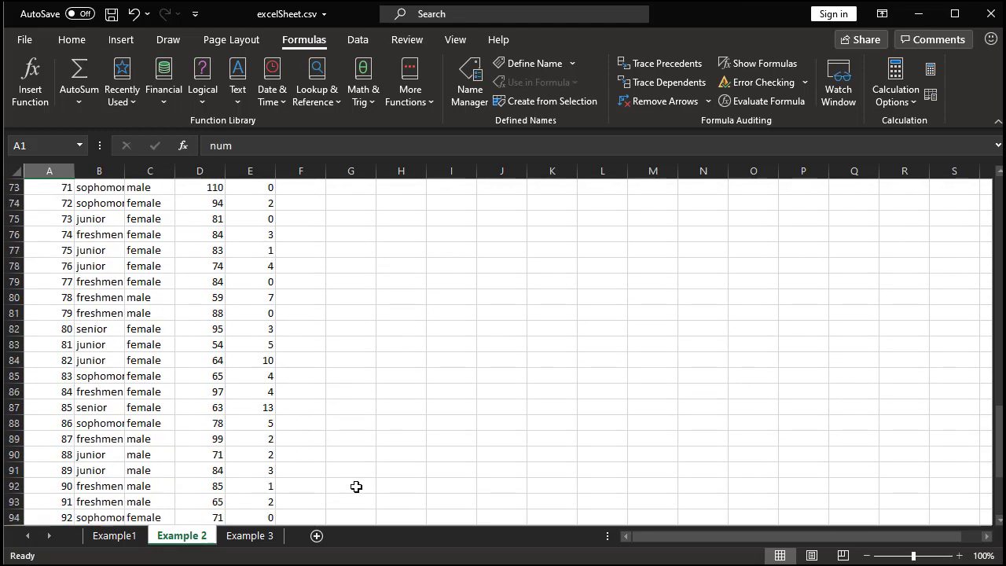
{"action": "scroll", "coordinate": [370, 481], "scroll_direction": "up", "scroll_amount": 10}
{"action": "scroll", "coordinate": [409, 412], "scroll_direction": "up", "scroll_amount": 18}
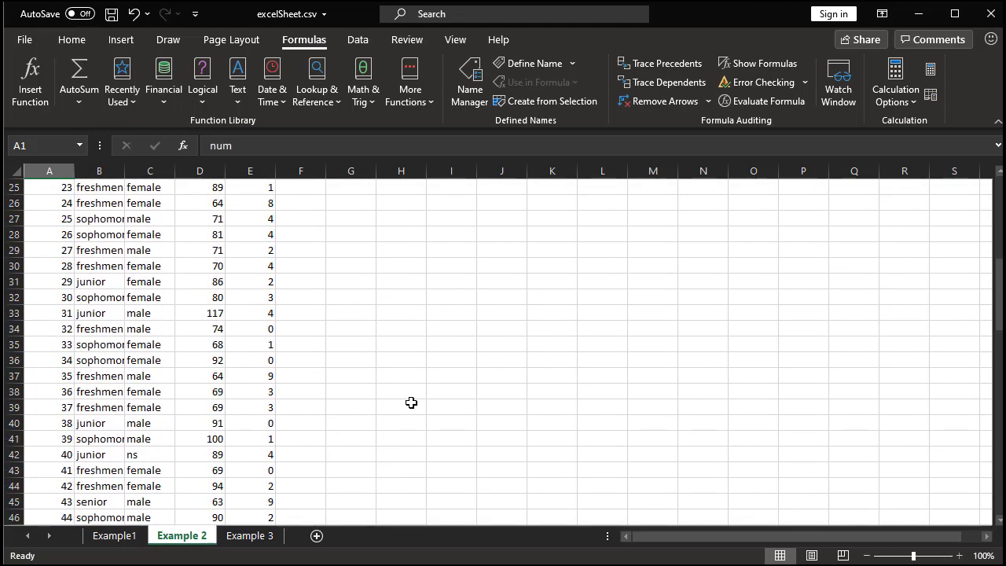
{"action": "scroll", "coordinate": [209, 259], "scroll_direction": "down", "scroll_amount": 3}
{"action": "scroll", "coordinate": [205, 273], "scroll_direction": "down", "scroll_amount": 20}
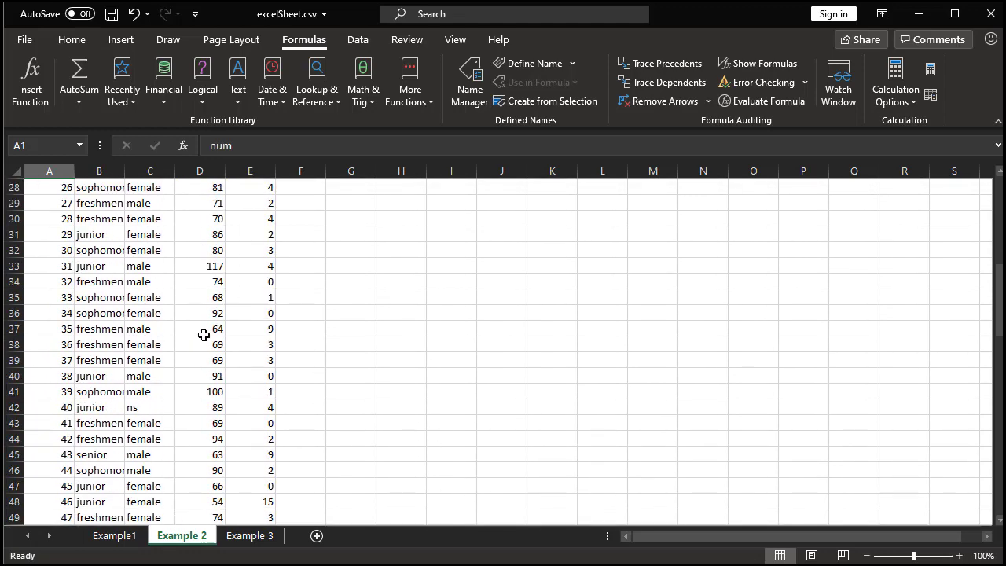
{"action": "scroll", "coordinate": [207, 422], "scroll_direction": "up", "scroll_amount": 20}
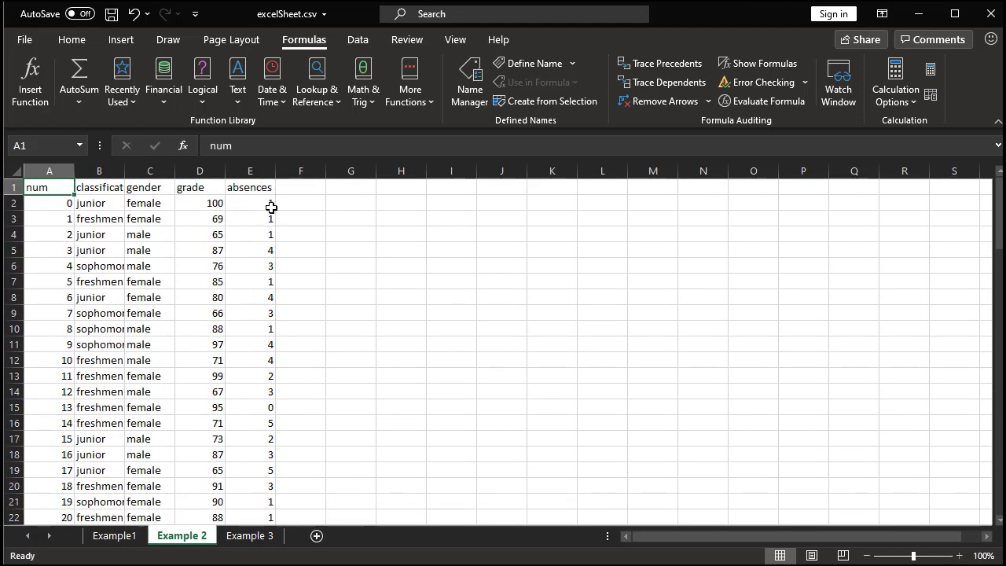
{"action": "scroll", "coordinate": [271, 207], "scroll_direction": "down", "scroll_amount": 6}
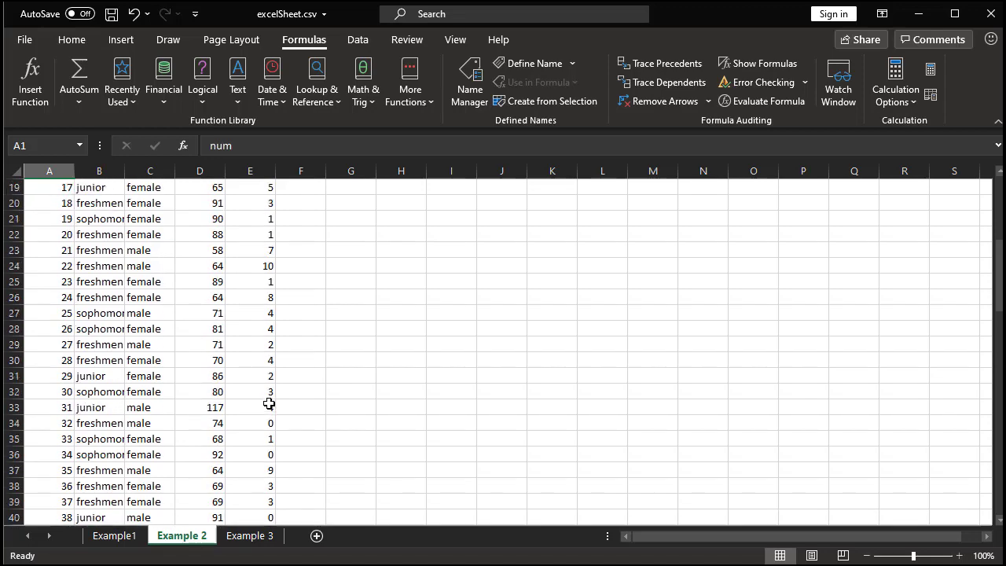
{"action": "scroll", "coordinate": [216, 328], "scroll_direction": "up", "scroll_amount": 1}
{"action": "scroll", "coordinate": [254, 406], "scroll_direction": "down", "scroll_amount": 10}
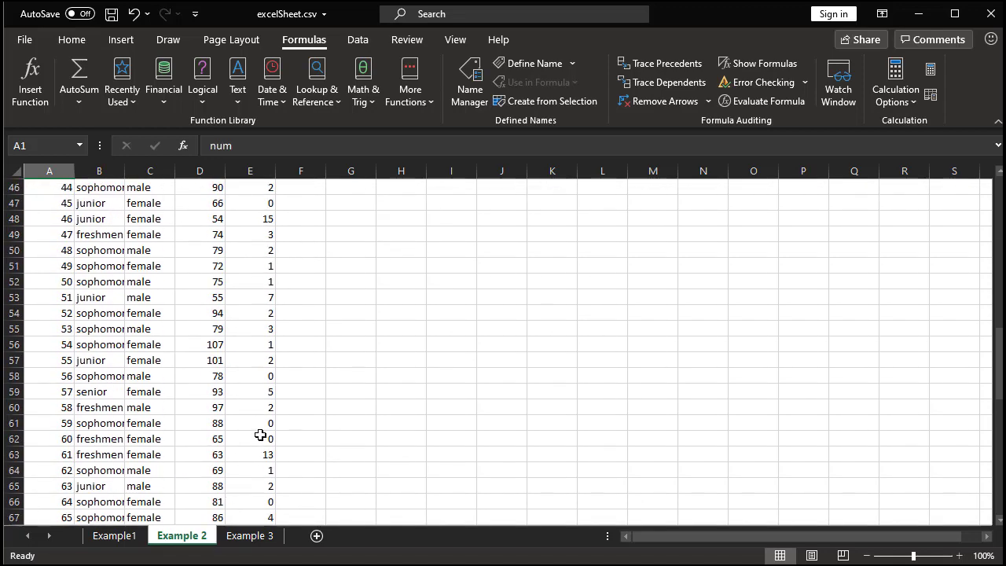
{"action": "scroll", "coordinate": [225, 438], "scroll_direction": "down", "scroll_amount": 13}
{"action": "scroll", "coordinate": [303, 382], "scroll_direction": "up", "scroll_amount": 20}
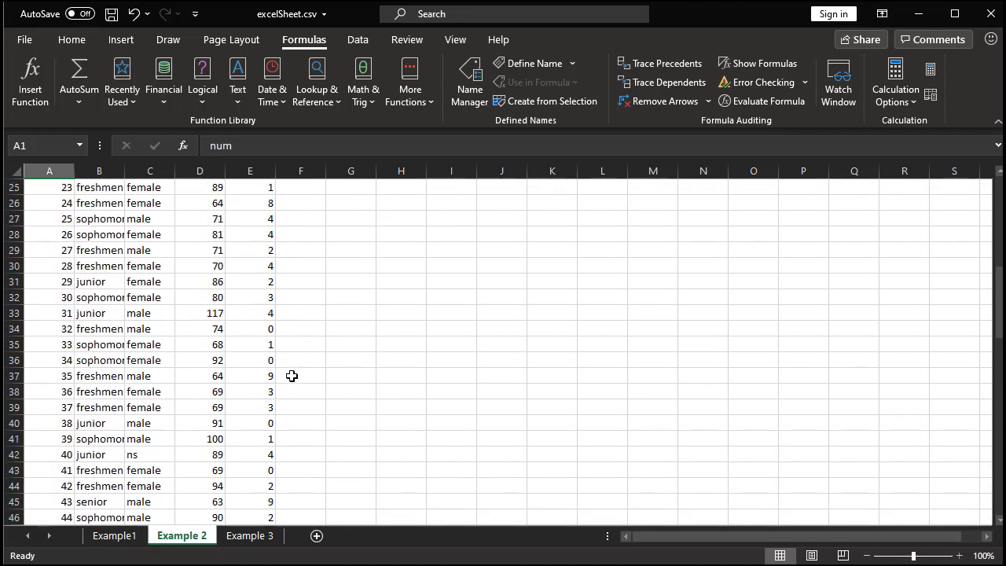
{"action": "scroll", "coordinate": [291, 375], "scroll_direction": "up", "scroll_amount": 8}
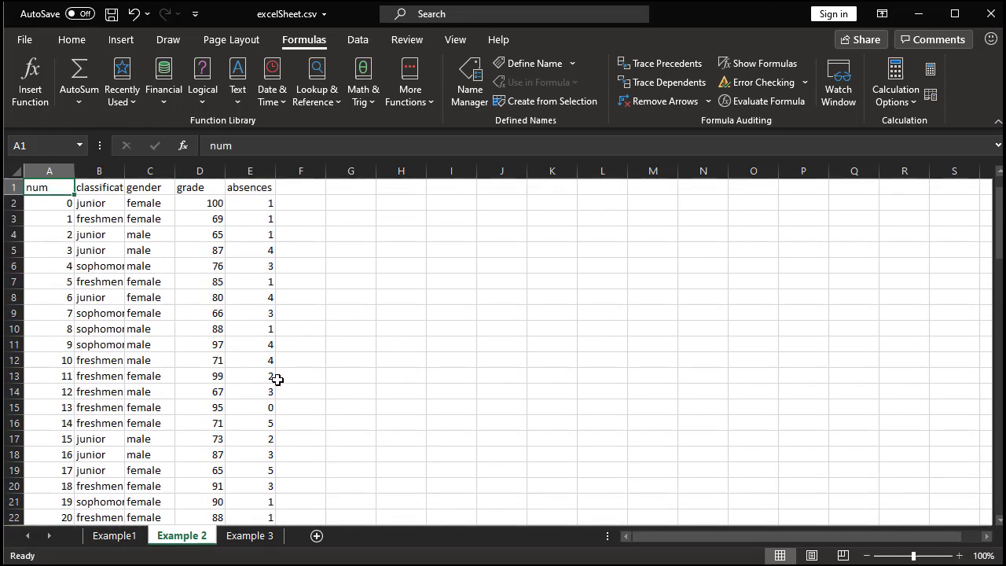
Step: Enter the label 'grade avg' in cell G2
{"action": "left_click", "coordinate": [361, 204]}
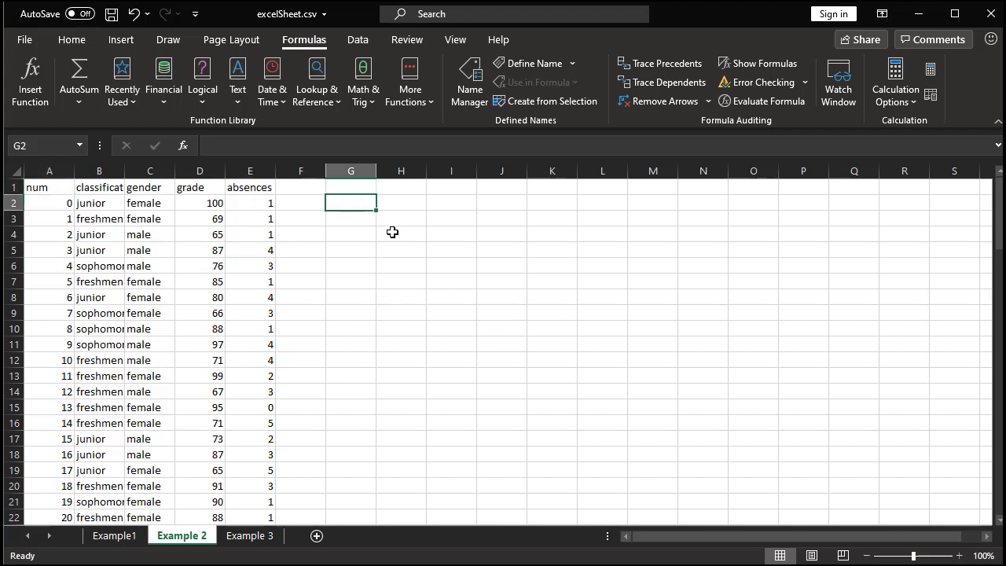
{"action": "type", "text": "grade"}
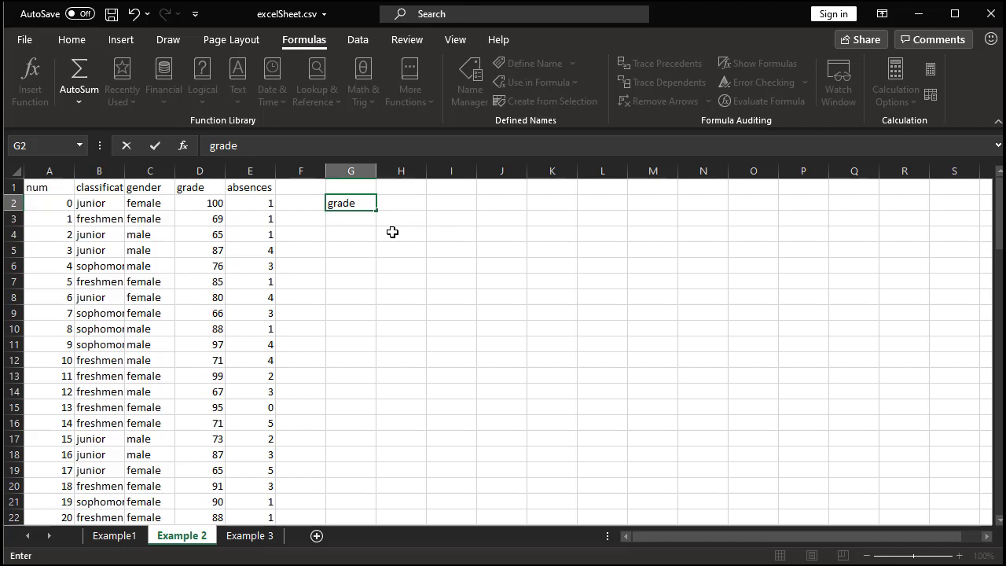
{"action": "type", "text": " avg"}
{"action": "key", "text": "Return"}
Step: Start an AVERAGE formula in H2 over the grade column D
{"action": "key", "text": "Up"}
{"action": "key", "text": "Right"}
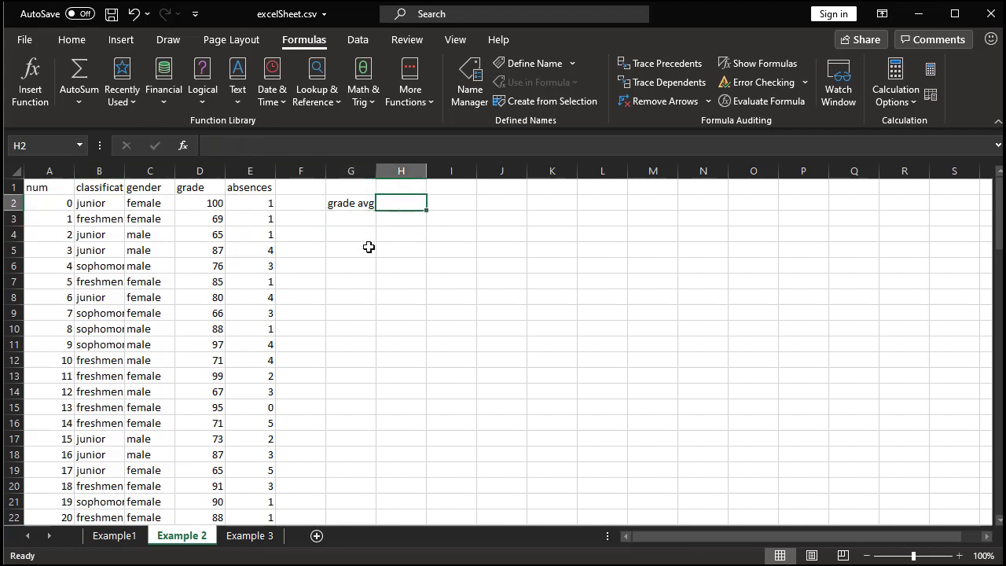
{"action": "type", "text": "=ave"}
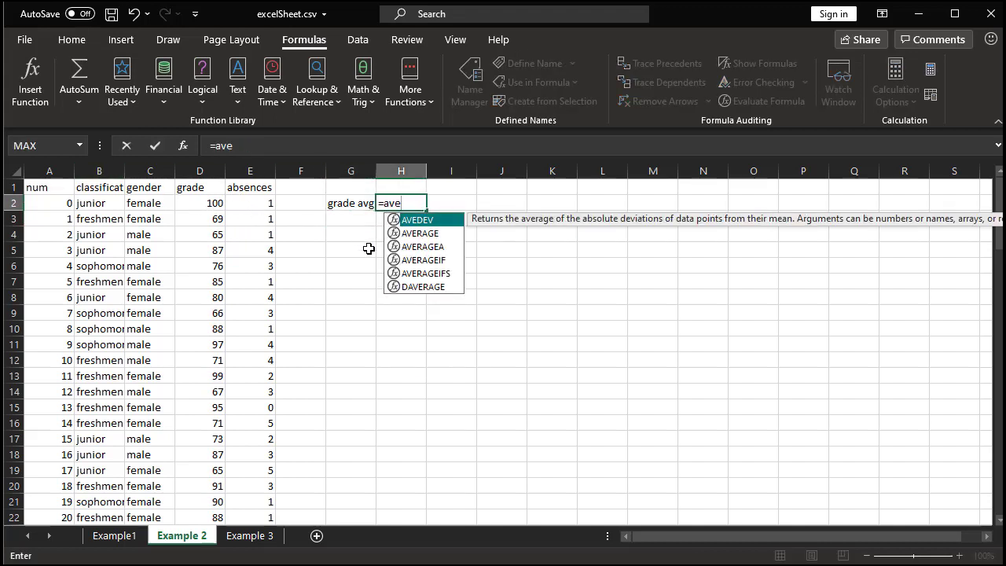
{"action": "key", "text": "Down"}
{"action": "key", "text": "Tab"}
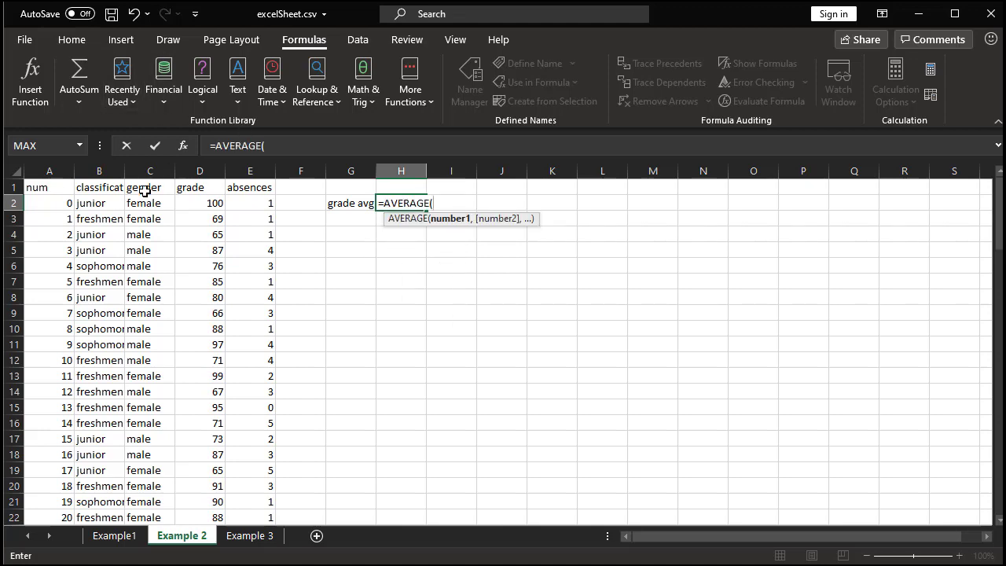
{"action": "left_click_drag", "start_coordinate": [207, 204], "coordinate": [202, 500]}
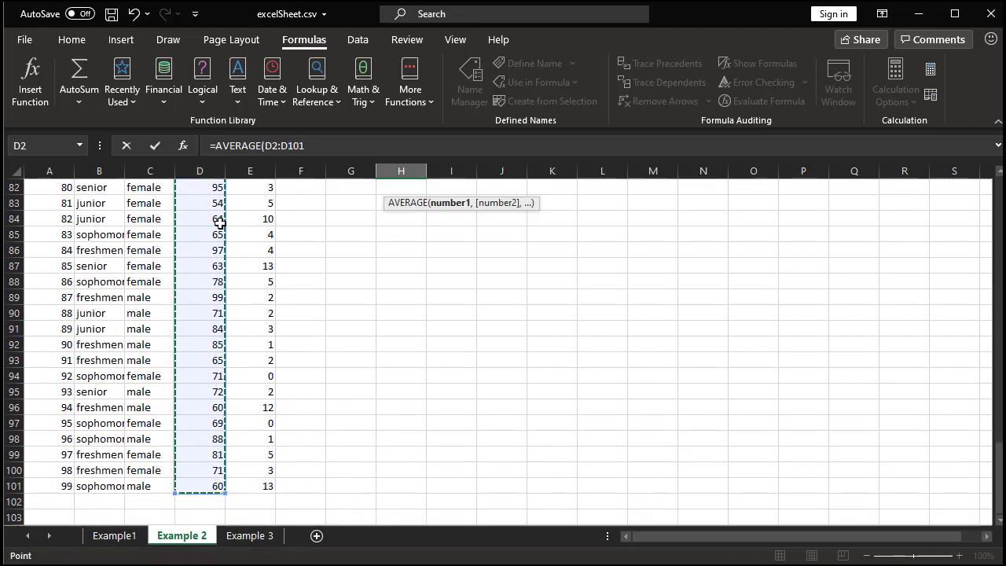
{"action": "scroll", "coordinate": [284, 386], "scroll_direction": "up", "scroll_amount": 10}
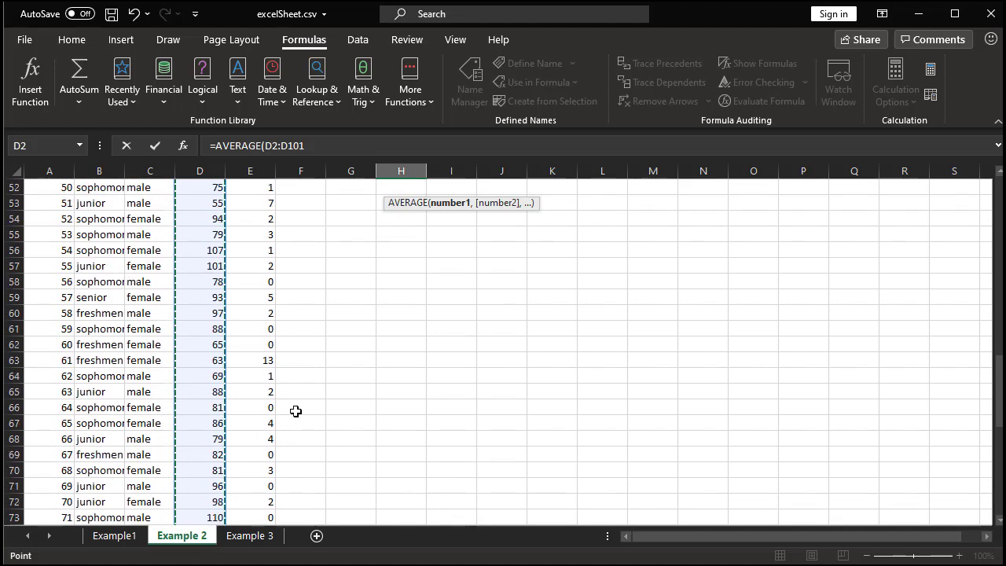
{"action": "scroll", "coordinate": [295, 401], "scroll_direction": "up", "scroll_amount": 17}
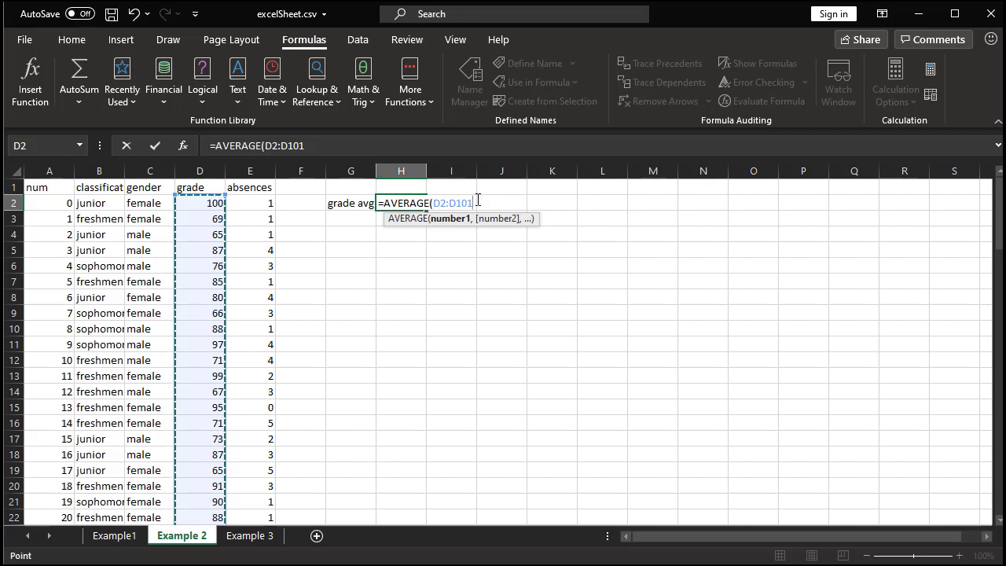
Step: Set the H2 formula to =AVERAGE(D2:D101), giving a grade average of 79.42
{"action": "left_click_drag", "start_coordinate": [476, 203], "coordinate": [434, 205]}
{"action": "key", "text": "BackSpace"}
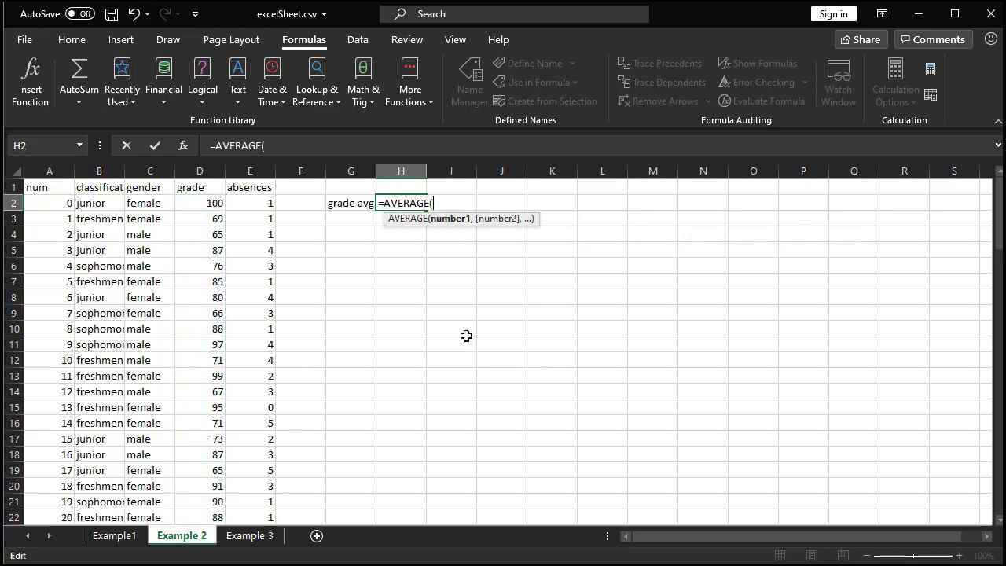
{"action": "type", "text": "D2"}
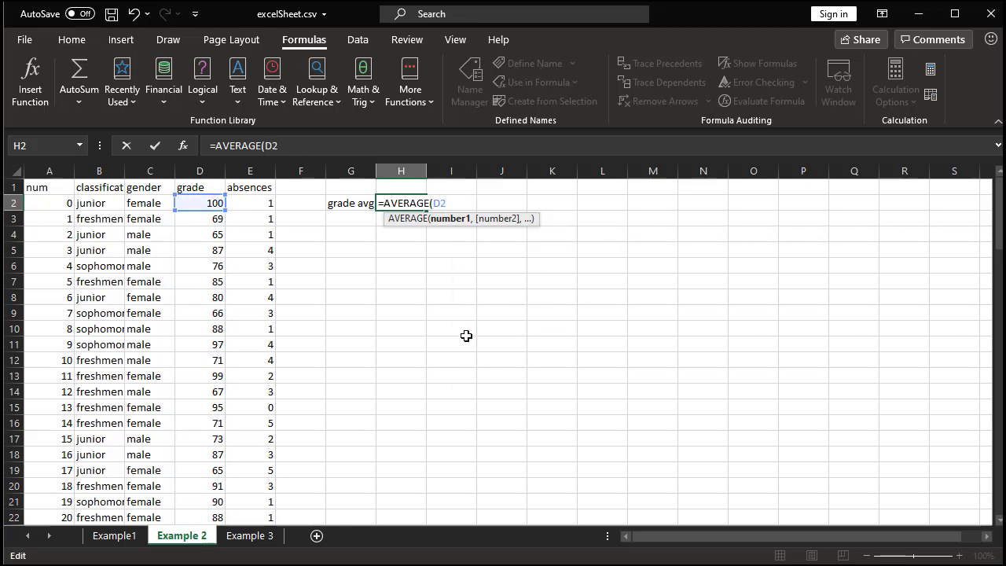
{"action": "type", "text": ":D101"}
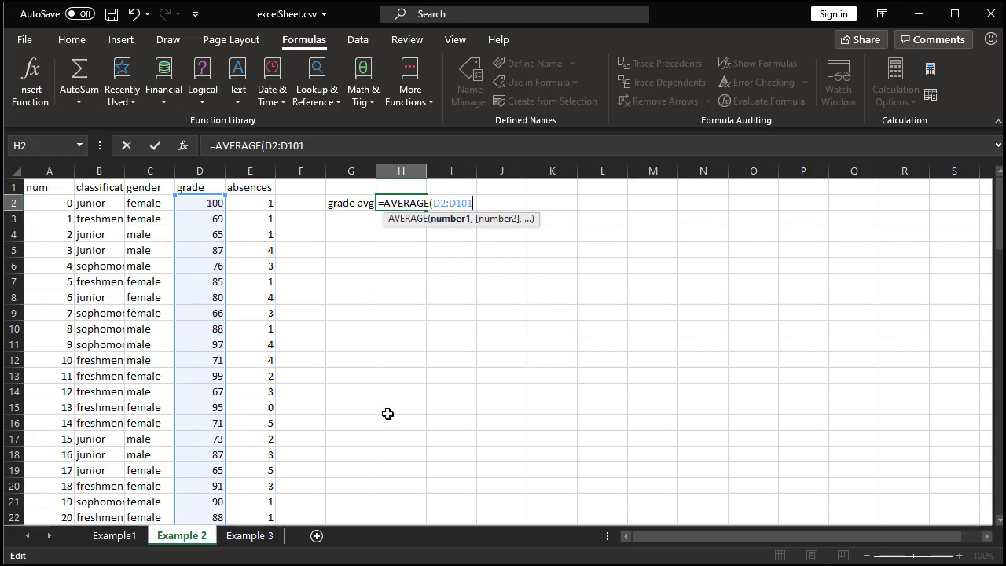
{"action": "key", "text": "BackSpace"}
{"action": "key", "text": "BackSpace"}
{"action": "key", "text": "BackSpace"}
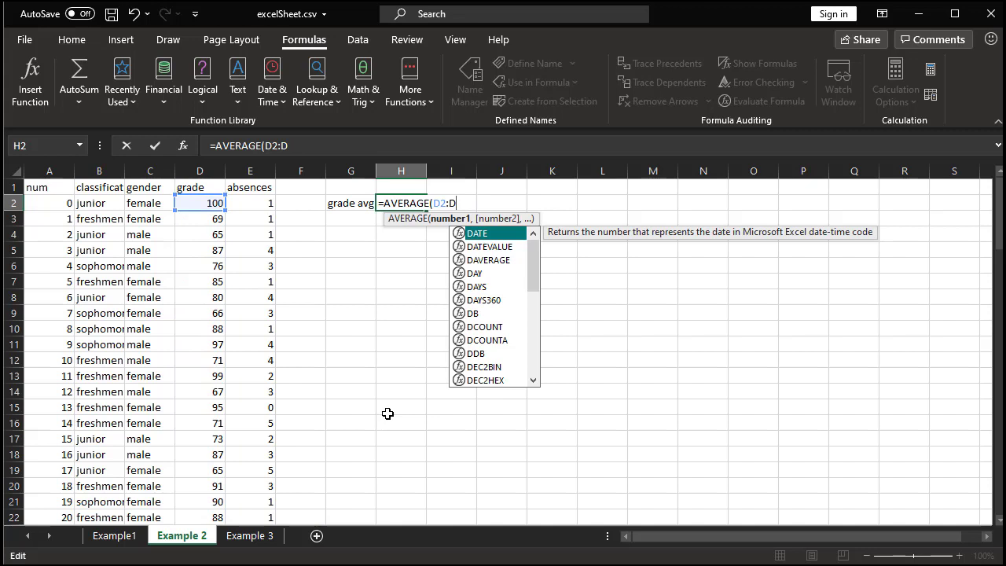
{"action": "type", "text": "10"}
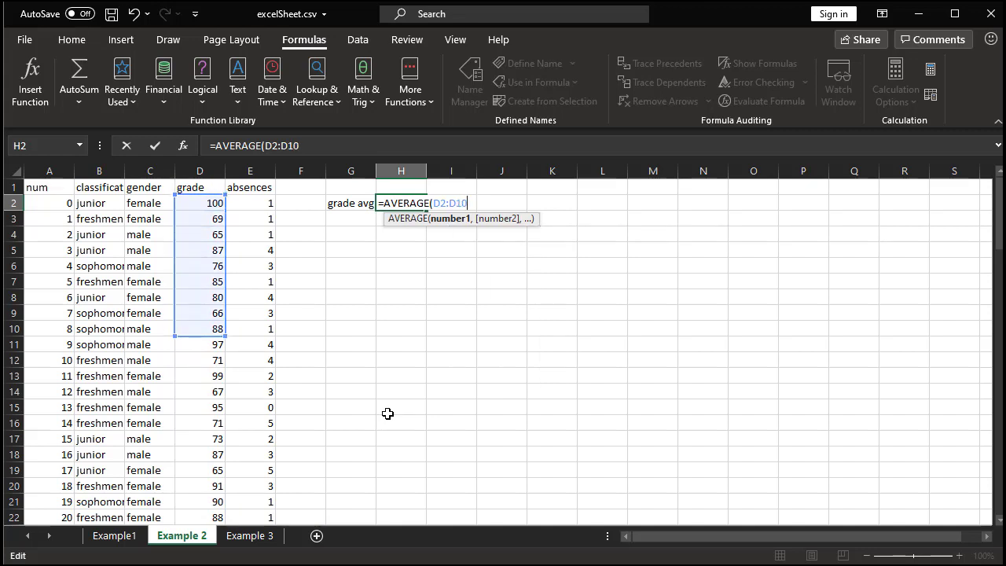
{"action": "key", "text": "BackSpace"}
{"action": "type", "text": "5"}
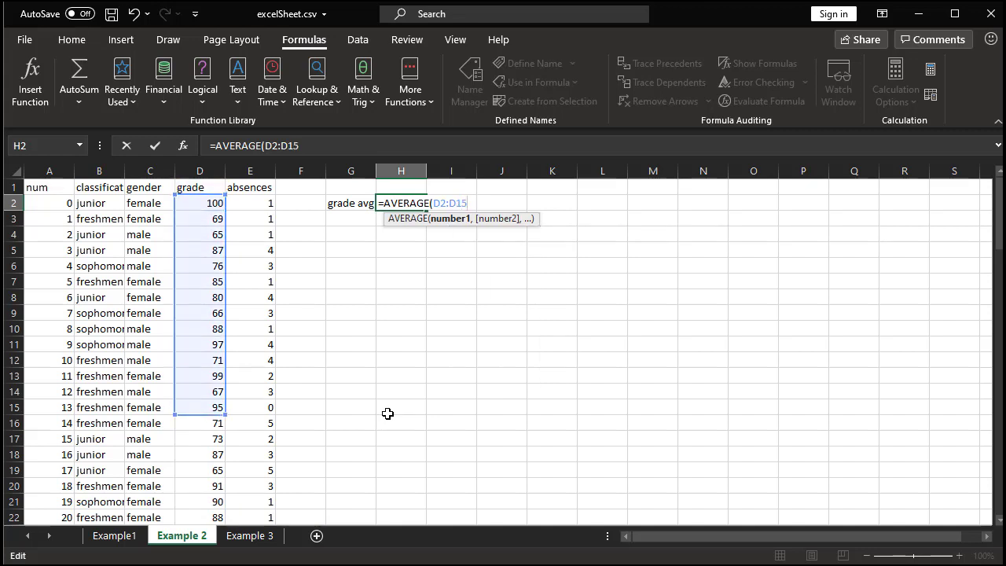
{"action": "key", "text": "BackSpace"}
{"action": "type", "text": "01"}
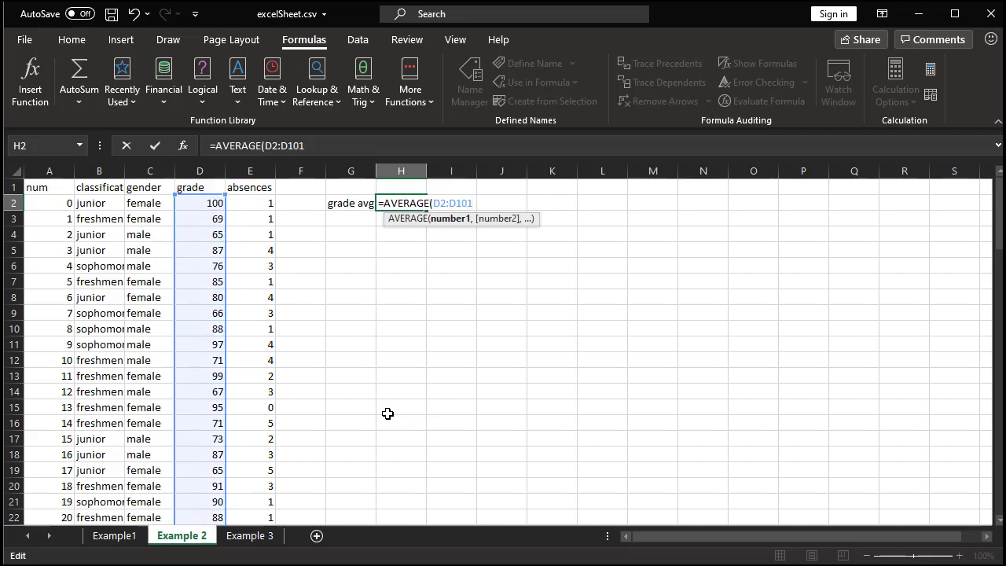
{"action": "type", "text": ")"}
{"action": "key", "text": "Return"}
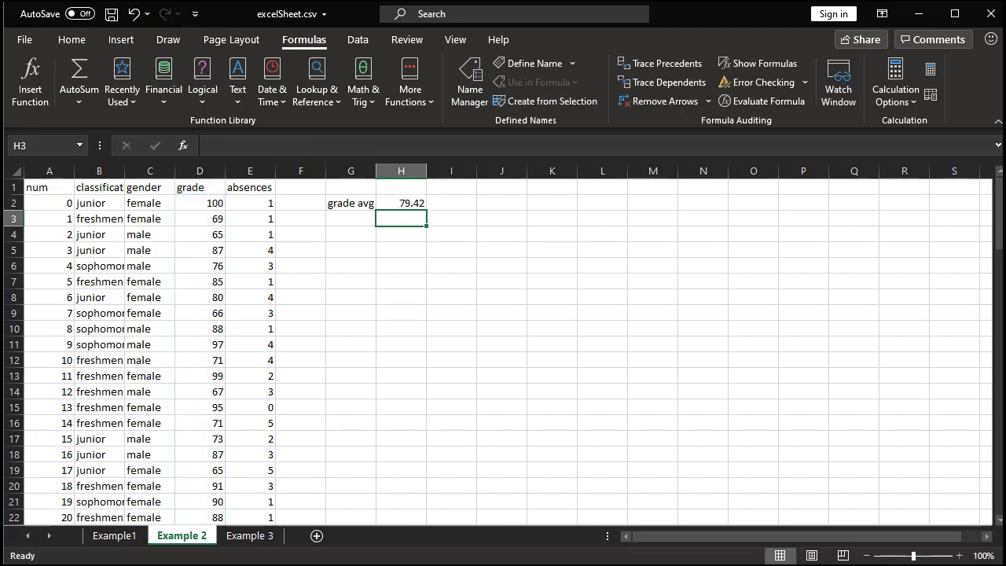
Step: Enter the label 'median' in cell G3
{"action": "left_click", "coordinate": [344, 231]}
{"action": "left_click", "coordinate": [352, 218]}
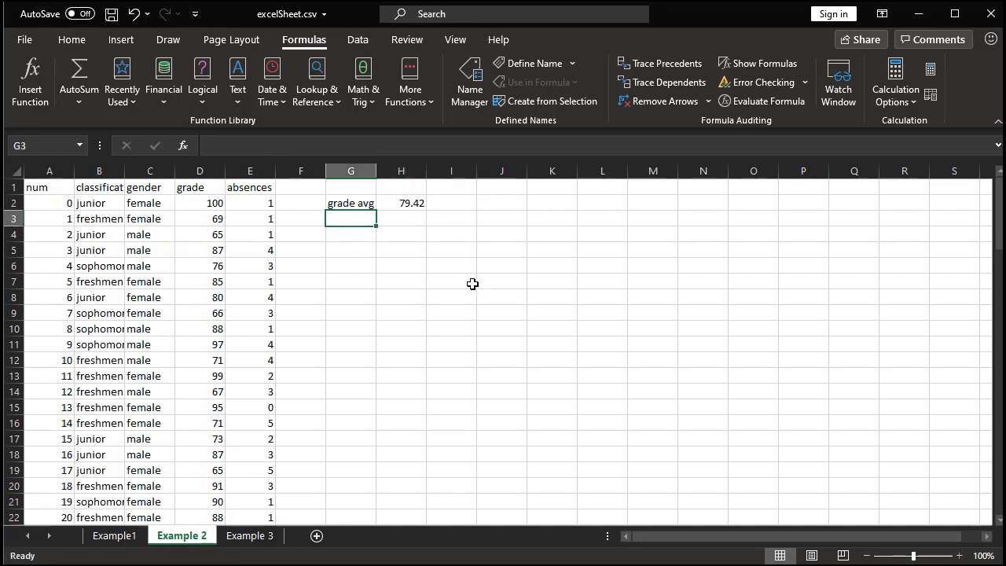
{"action": "type", "text": "="}
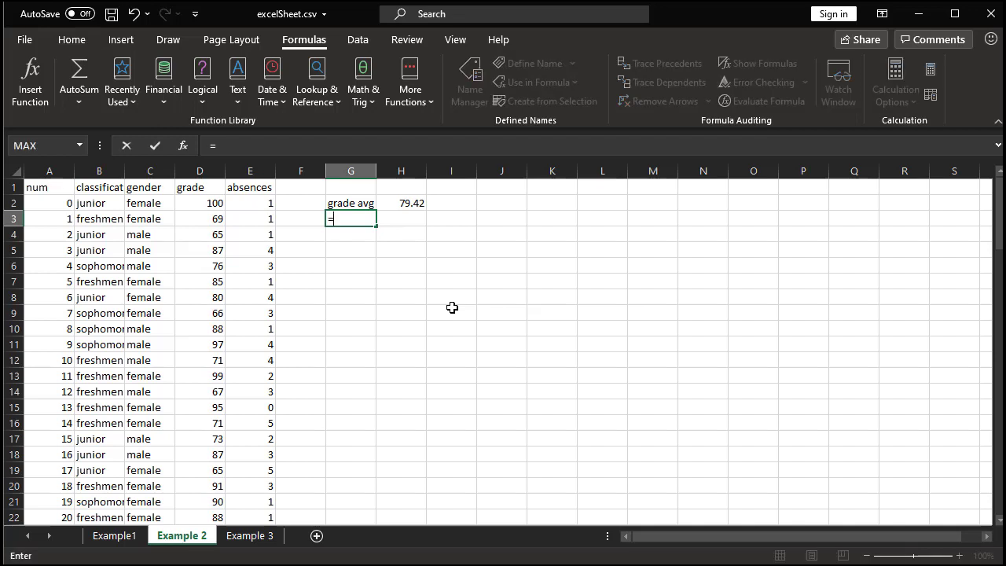
{"action": "key", "text": "BackSpace"}
{"action": "type", "text": "mediu"}
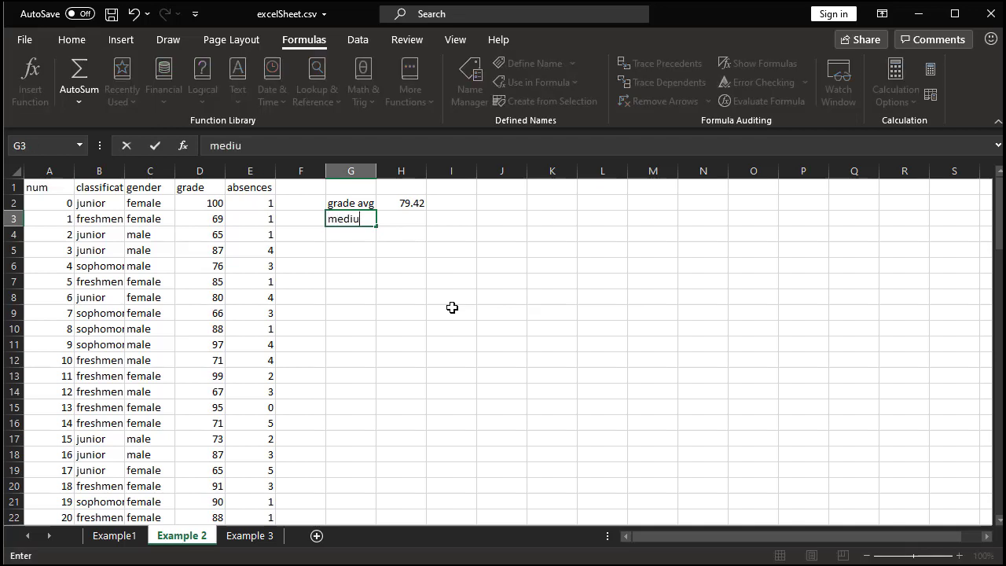
{"action": "key", "text": "BackSpace"}
{"action": "key", "text": "BackSpace"}
{"action": "type", "text": "ian"}
{"action": "key", "text": "Tab"}
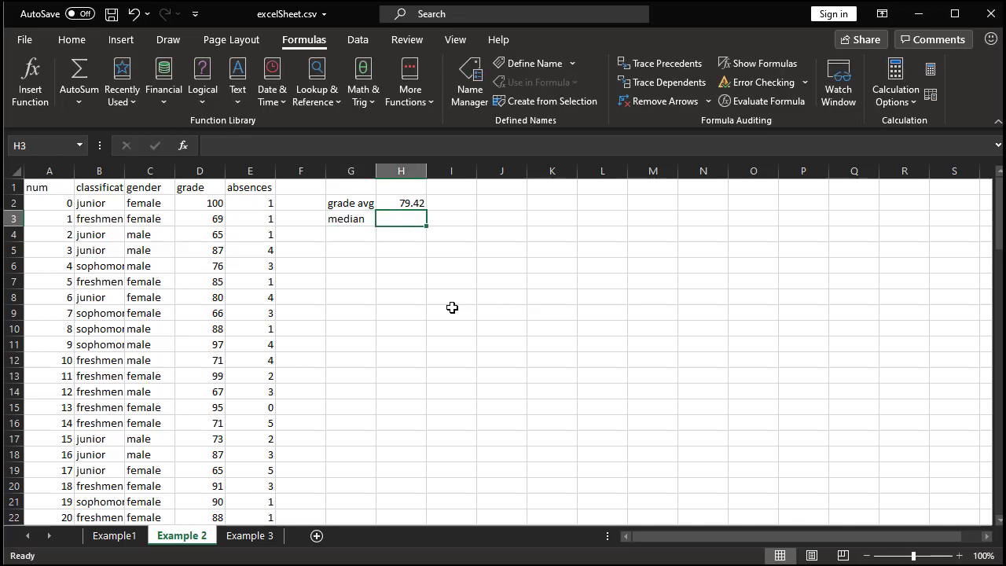
Step: Enter =MEDIAN(D2:D101) in H3, returning 79.5
{"action": "type", "text": "="}
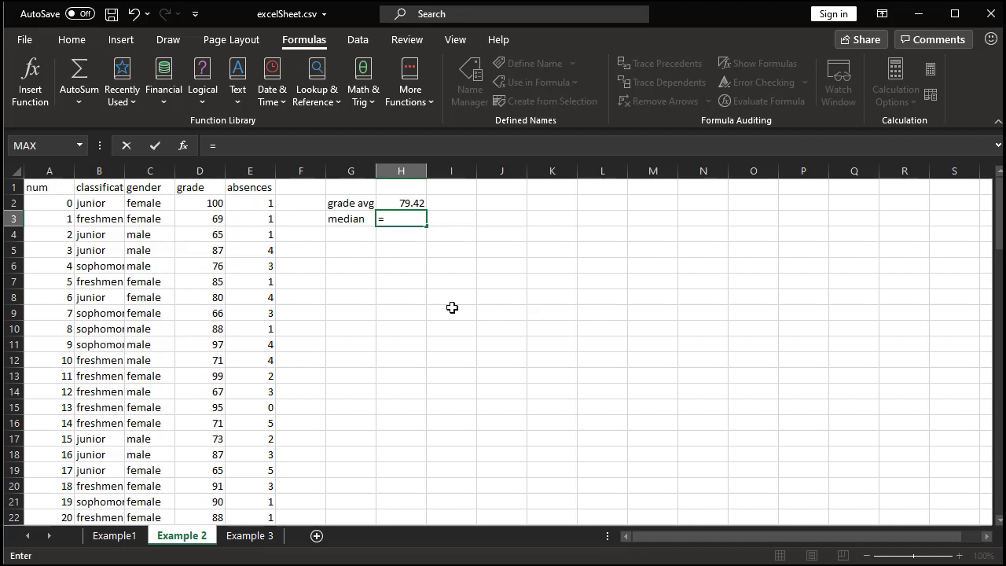
{"action": "type", "text": "me"}
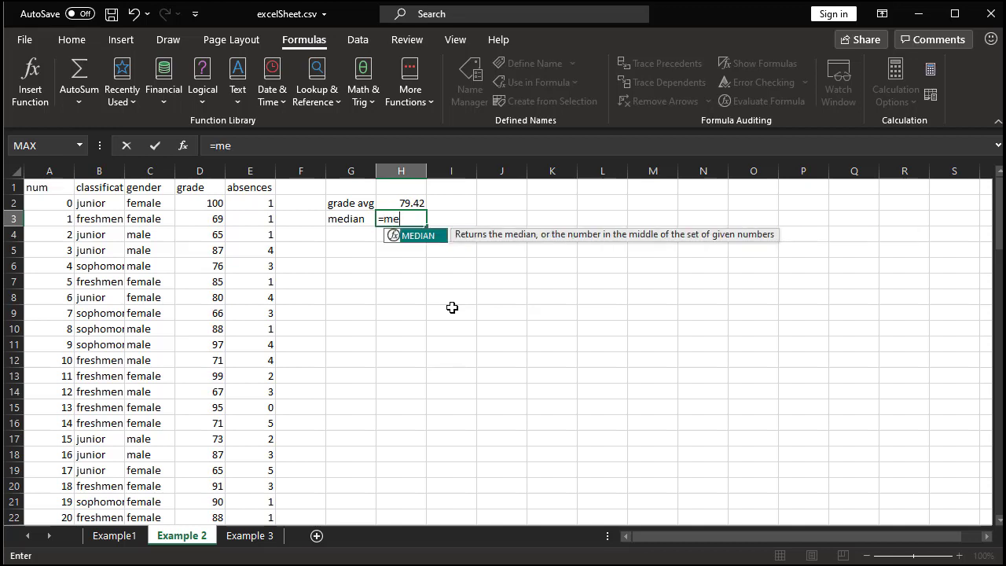
{"action": "key", "text": "Tab"}
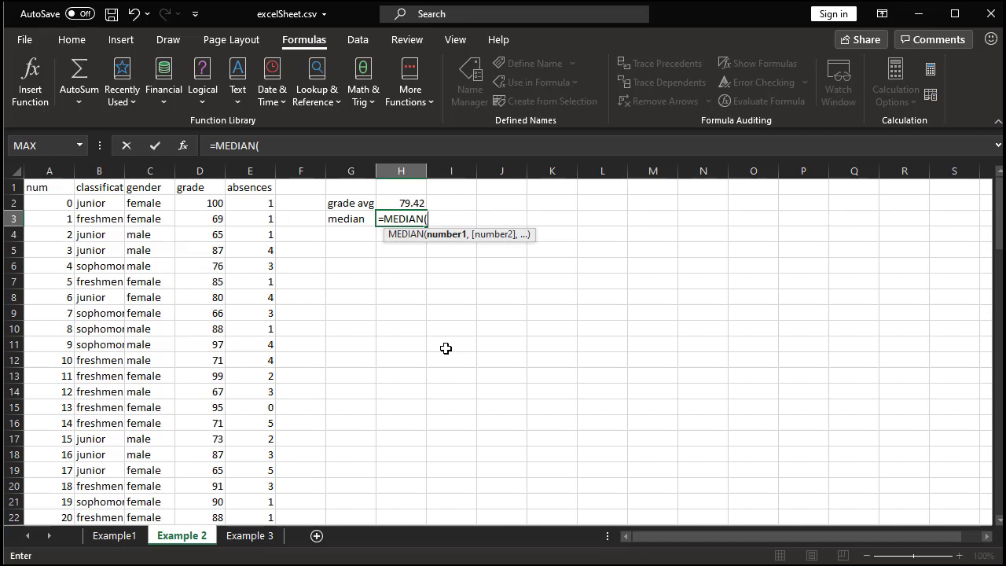
{"action": "type", "text": "D2"}
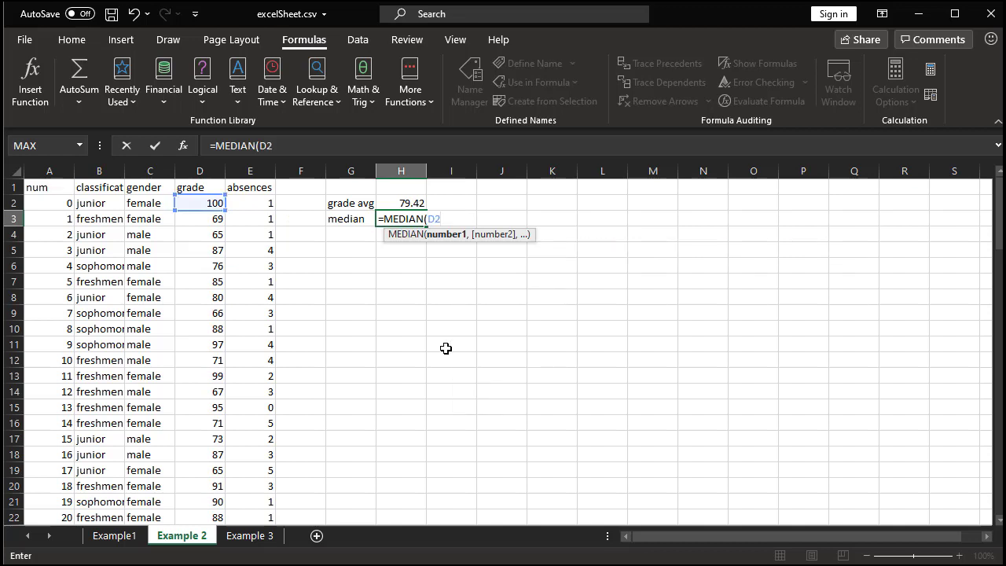
{"action": "type", "text": ":D101"}
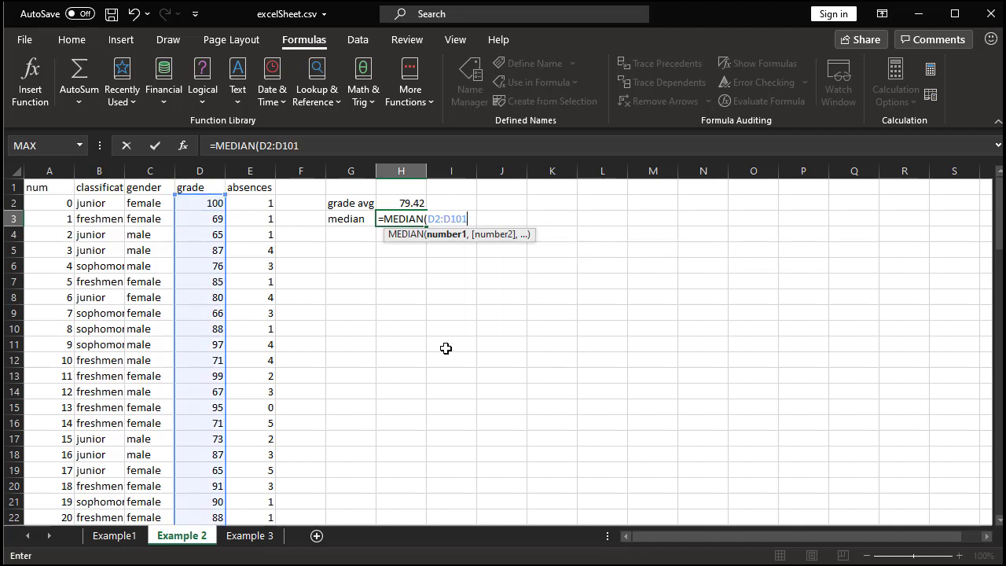
{"action": "key", "text": "Return"}
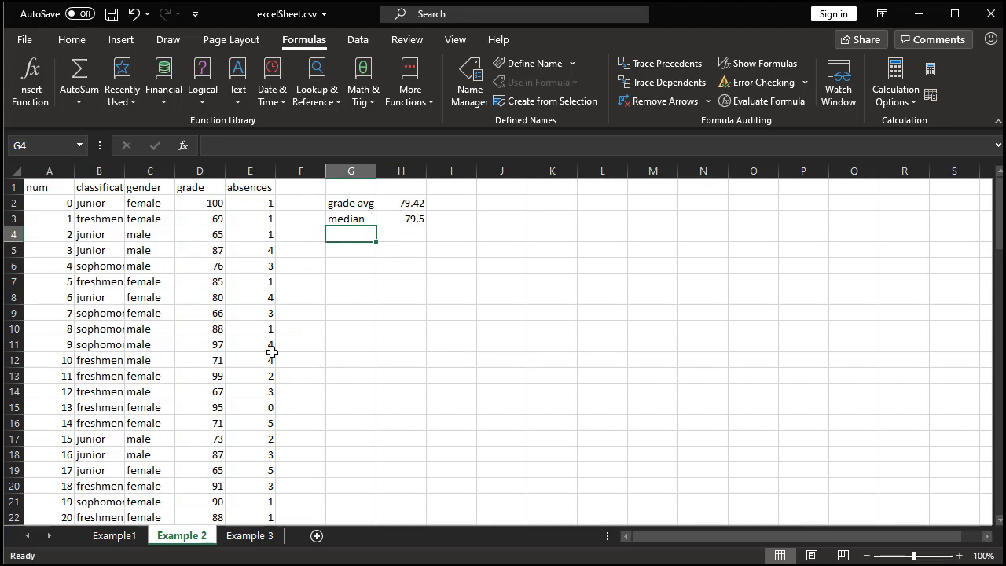
{"action": "scroll", "coordinate": [427, 360], "scroll_direction": "down", "scroll_amount": 2}
{"action": "scroll", "coordinate": [393, 377], "scroll_direction": "up", "scroll_amount": 2}
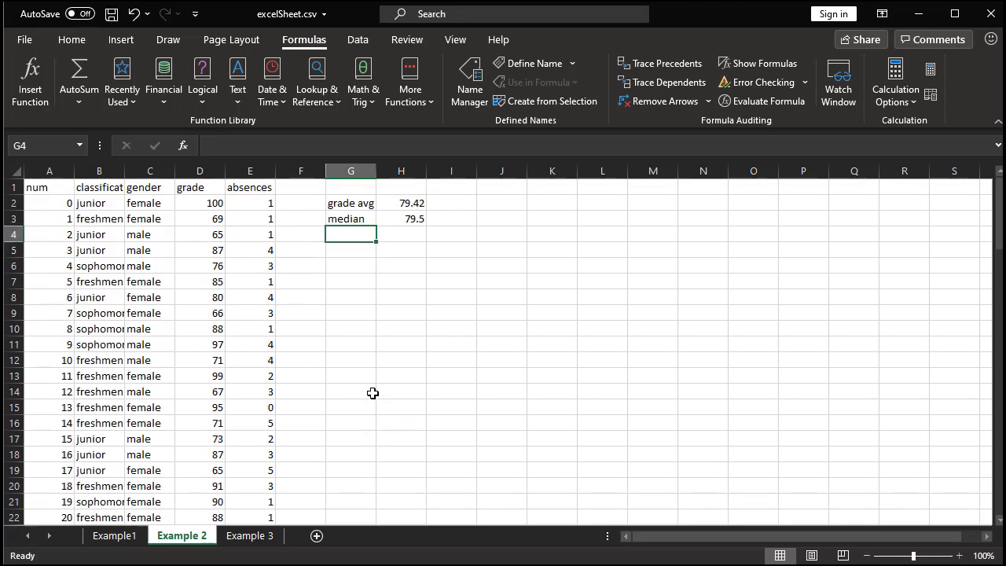
{"action": "scroll", "coordinate": [353, 283], "scroll_direction": "down", "scroll_amount": 15}
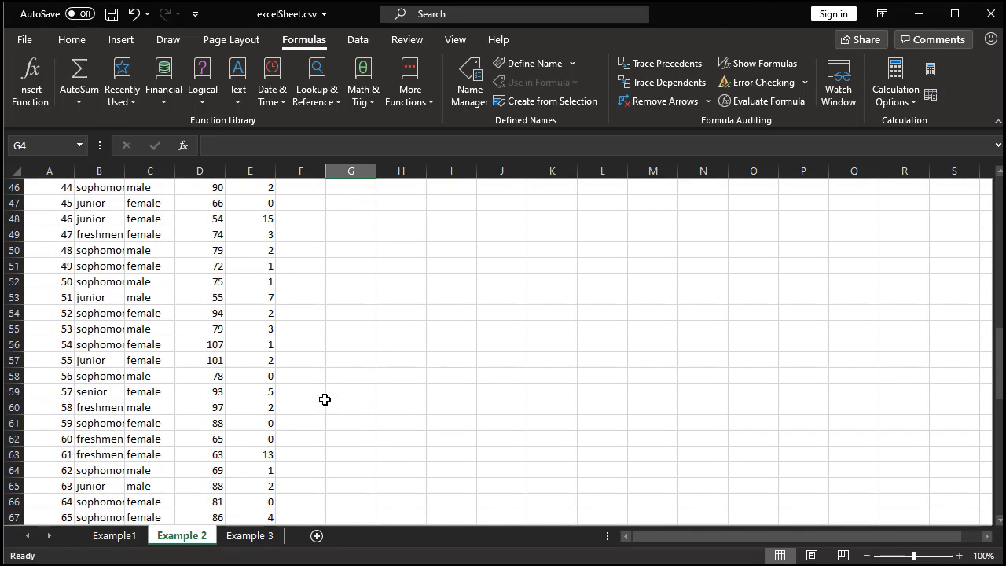
{"action": "scroll", "coordinate": [330, 389], "scroll_direction": "down", "scroll_amount": 20}
{"action": "scroll", "coordinate": [346, 362], "scroll_direction": "up", "scroll_amount": 10}
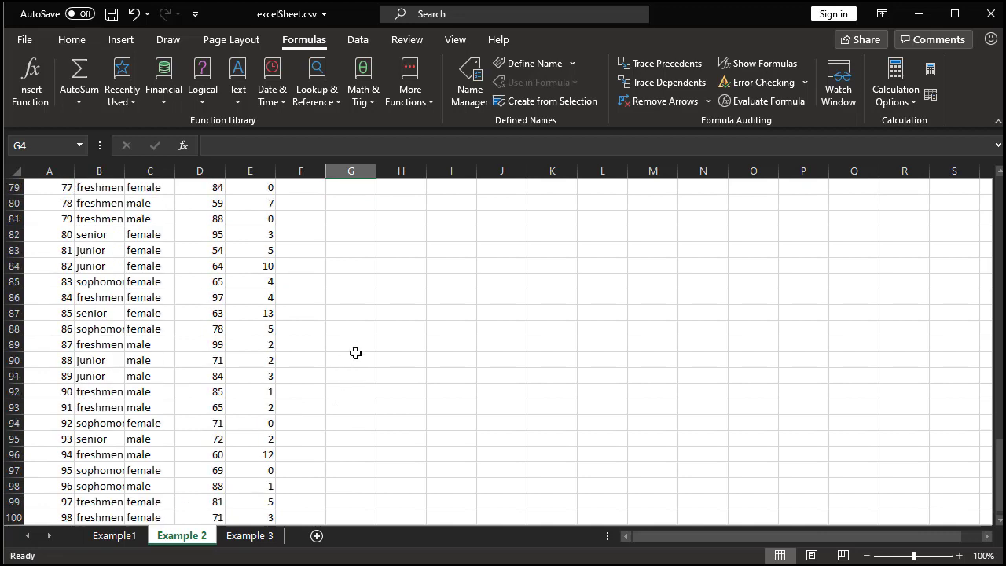
{"action": "scroll", "coordinate": [357, 338], "scroll_direction": "up", "scroll_amount": 20}
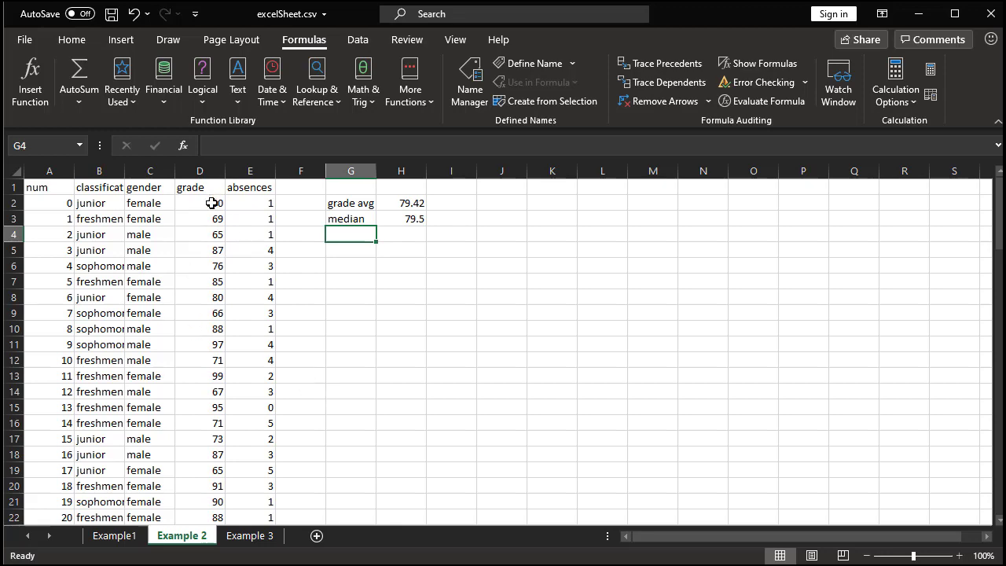
{"action": "mouse_move", "coordinate": [209, 205]}
{"action": "left_mouse_down"}
{"action": "mouse_move", "coordinate": [206, 521]}
{"action": "mouse_move", "coordinate": [275, 515]}
{"action": "mouse_move", "coordinate": [211, 522]}
{"action": "mouse_move", "coordinate": [218, 191]}
{"action": "mouse_move", "coordinate": [191, 119]}
{"action": "mouse_move", "coordinate": [213, 102]}
{"action": "mouse_move", "coordinate": [207, 203]}
{"action": "left_mouse_up"}
{"action": "left_click", "coordinate": [354, 238]}
{"action": "scroll", "coordinate": [175, 377], "scroll_direction": "down", "scroll_amount": 20}
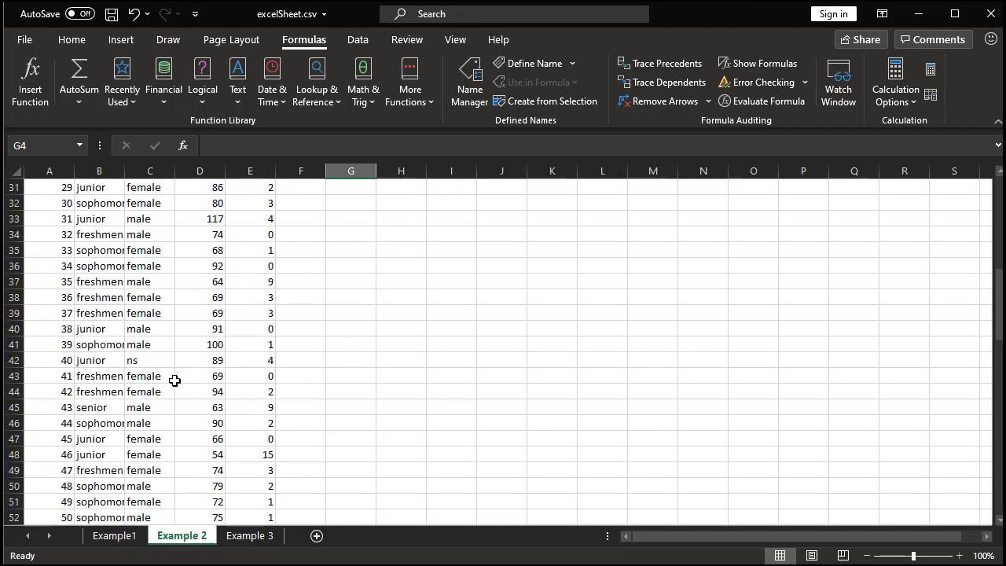
{"action": "scroll", "coordinate": [306, 464], "scroll_direction": "up", "scroll_amount": 20}
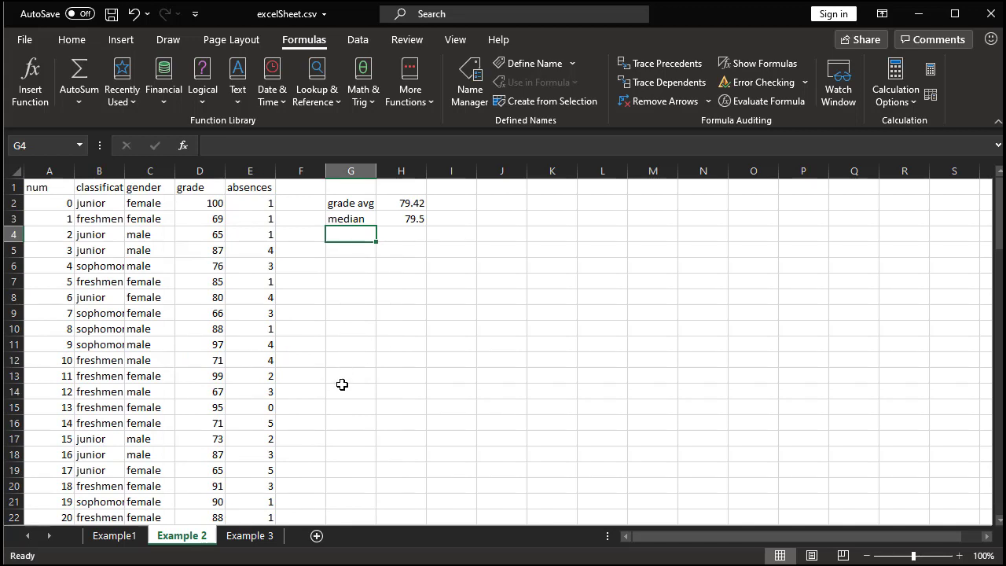
{"action": "key", "text": "Down"}
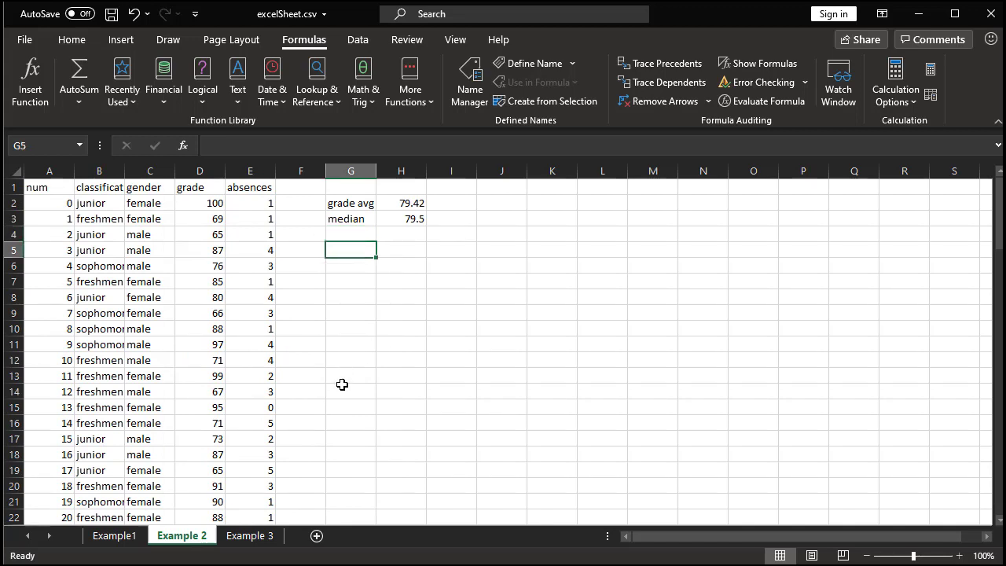
Step: Begin a FREQUENCY formula in H5 by typing =freq
{"action": "key", "text": "Right"}
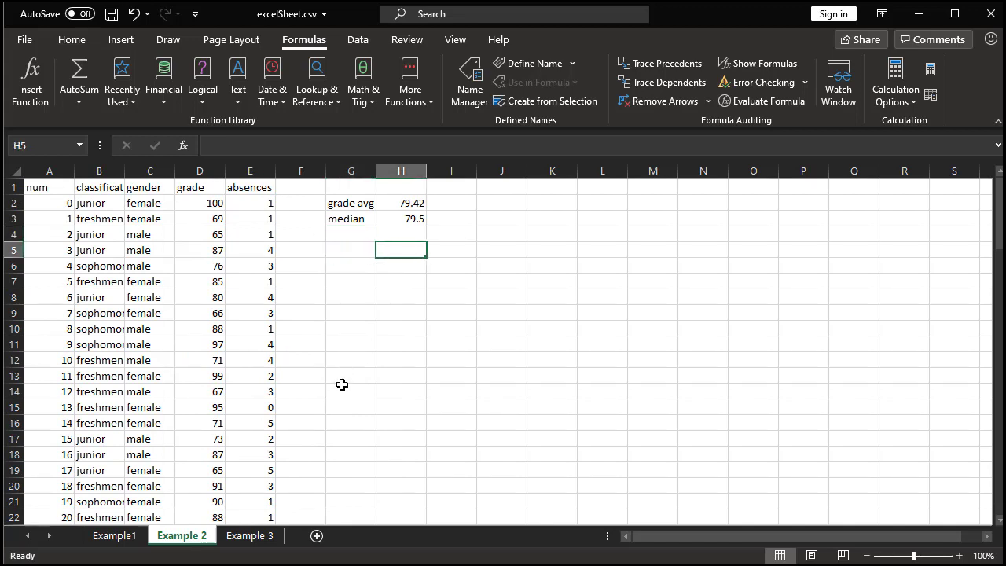
{"action": "type", "text": "="}
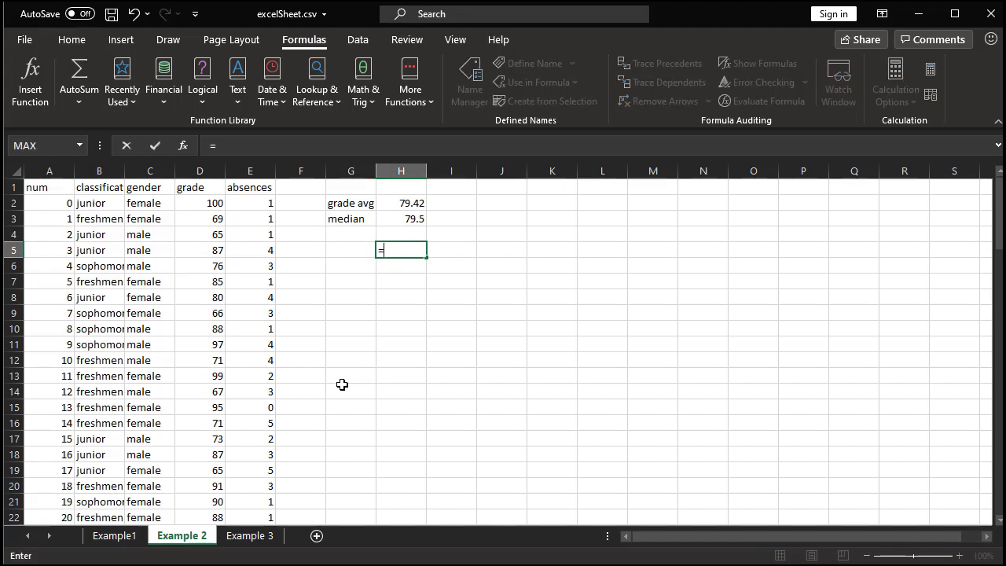
{"action": "type", "text": "freq"}
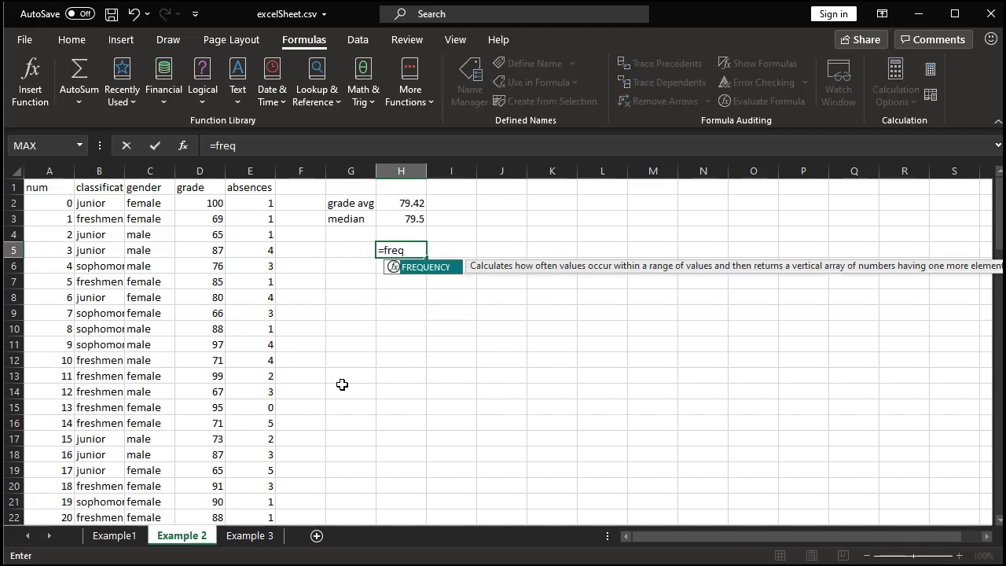
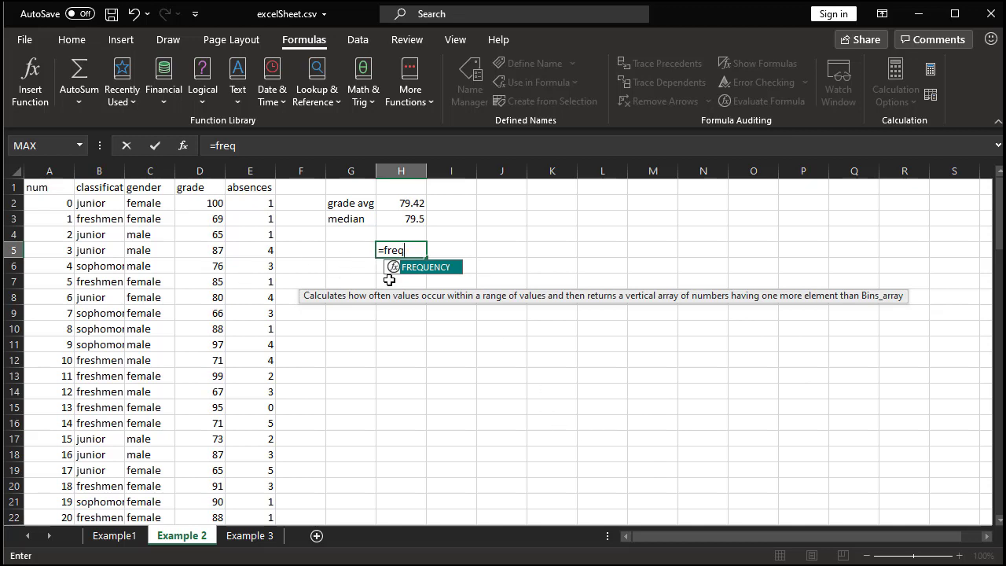
Step: Cancel the unfinished FREQUENCY formula so cell H5 stays empty
{"action": "key", "text": "Tab"}
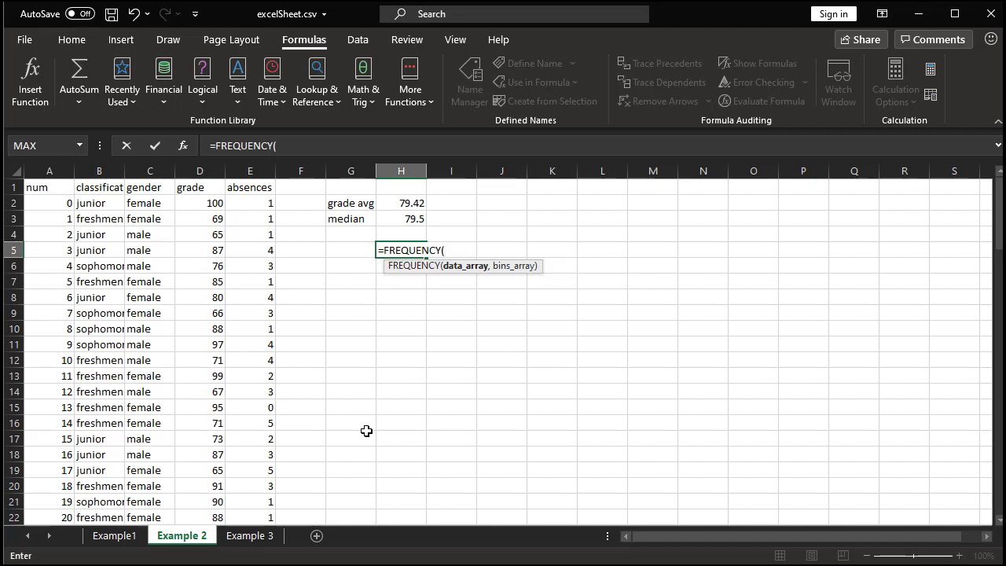
{"action": "key", "text": "BackSpace"}
{"action": "key", "text": "BackSpace"}
{"action": "key", "text": "Escape"}
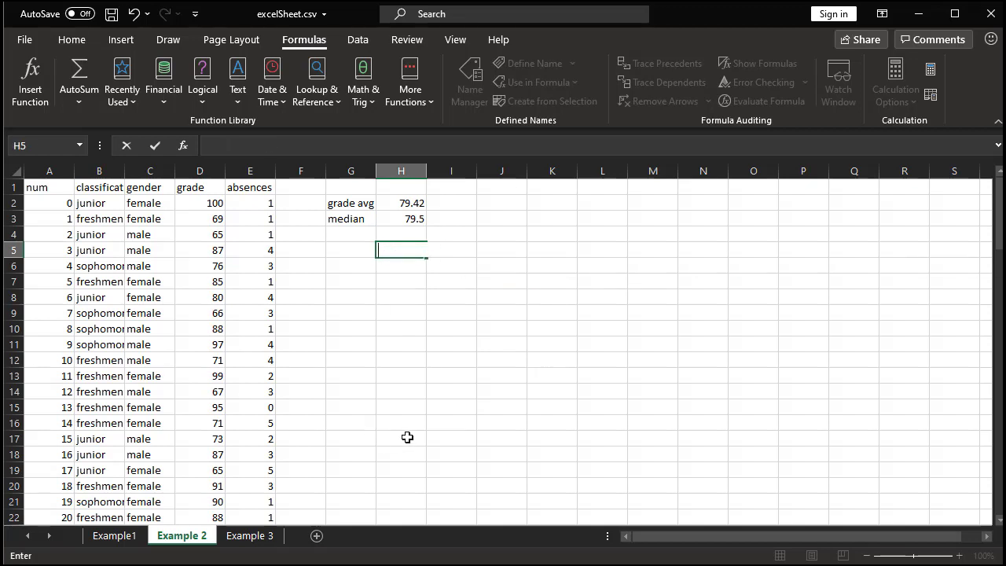
Step: Discard the trial 50 and 60 entries and make 60 the first bin in G5
{"action": "left_click", "coordinate": [363, 252]}
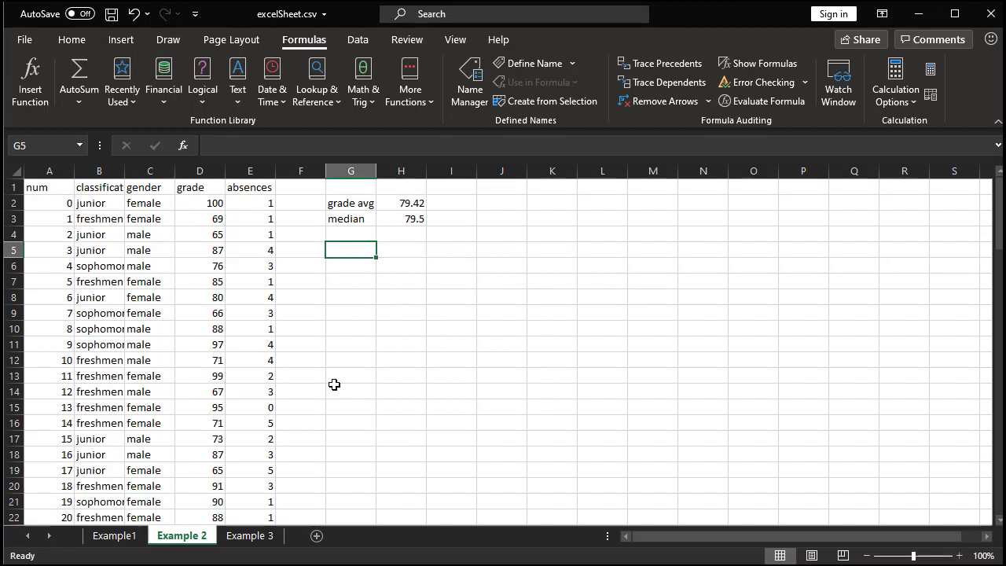
{"action": "type", "text": "50"}
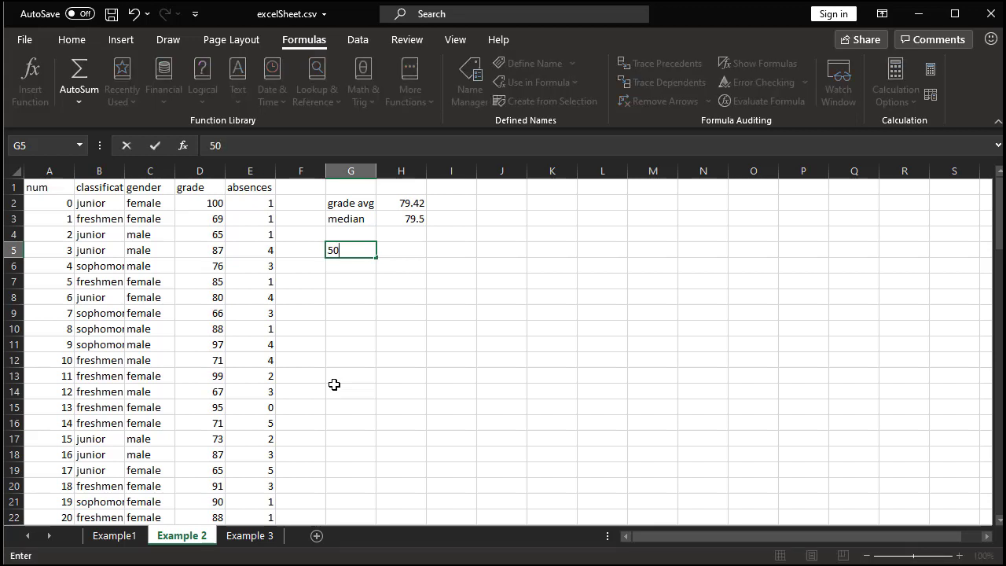
{"action": "key", "text": "Return"}
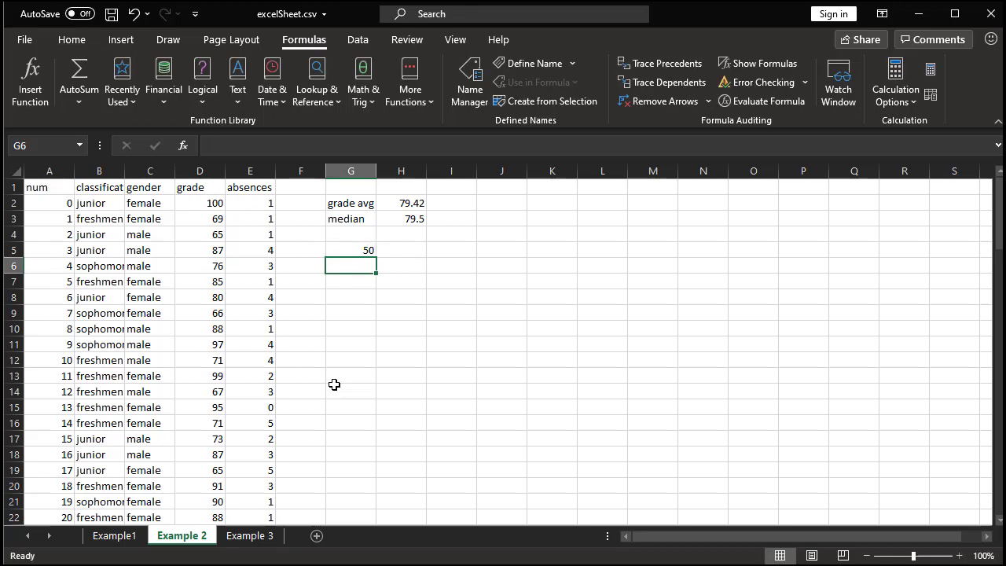
{"action": "type", "text": "60"}
{"action": "key", "text": "Return"}
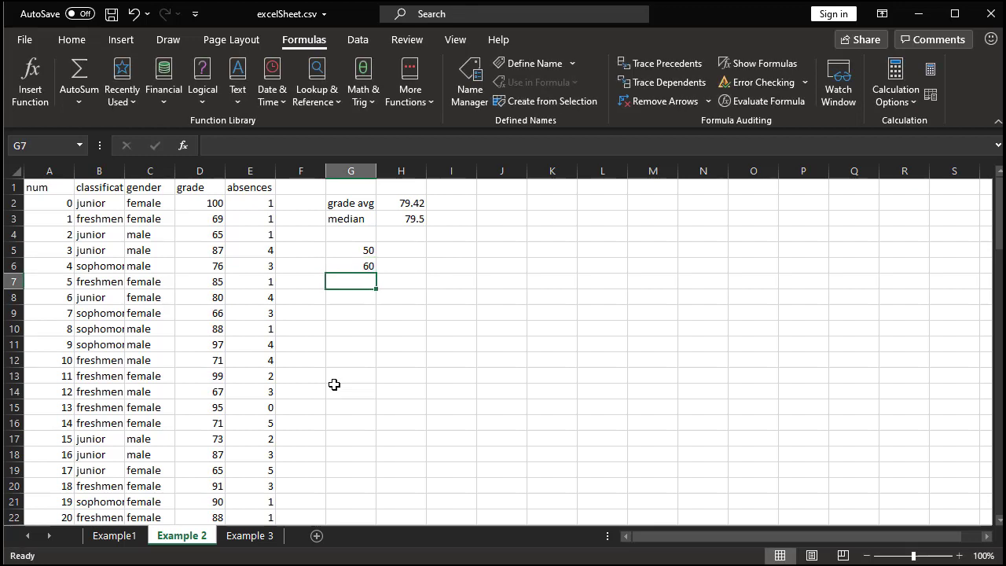
{"action": "key", "text": "Up"}
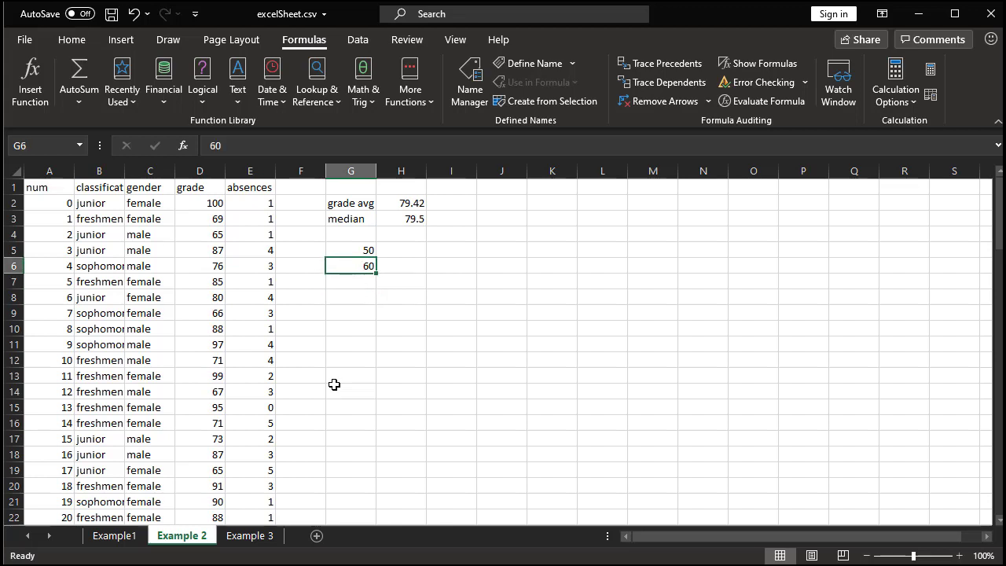
{"action": "key", "text": "Delete"}
{"action": "key", "text": "Up"}
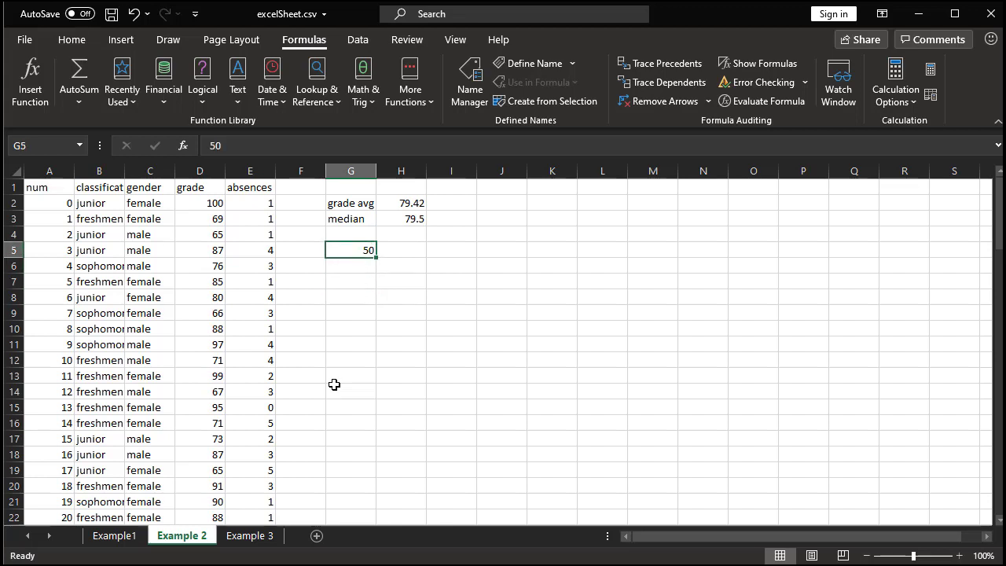
{"action": "type", "text": "60"}
{"action": "key", "text": "Return"}
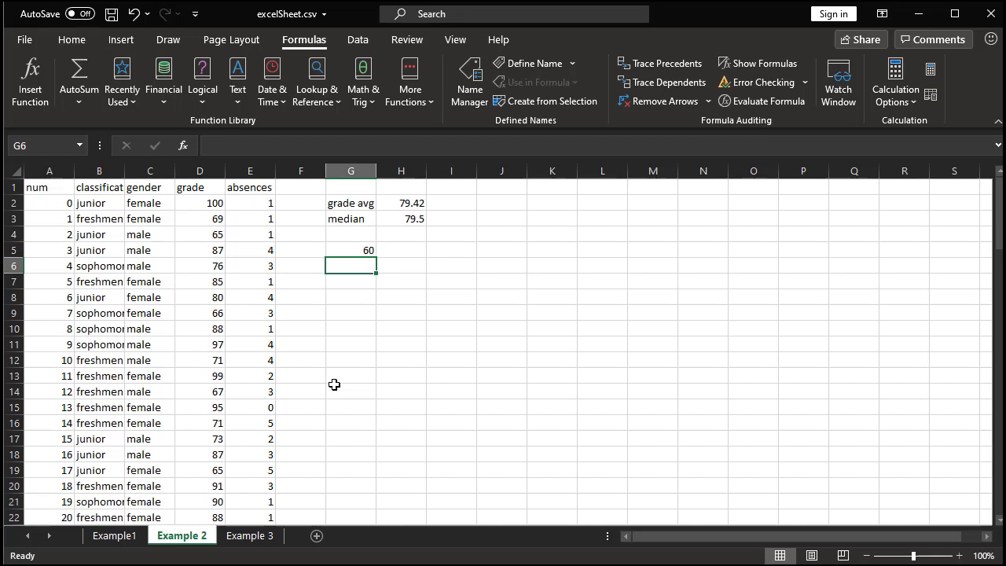
Step: Add the bins 70, 80 and 90 in G6:G8 and review the list
{"action": "type", "text": "70"}
{"action": "key", "text": "Return"}
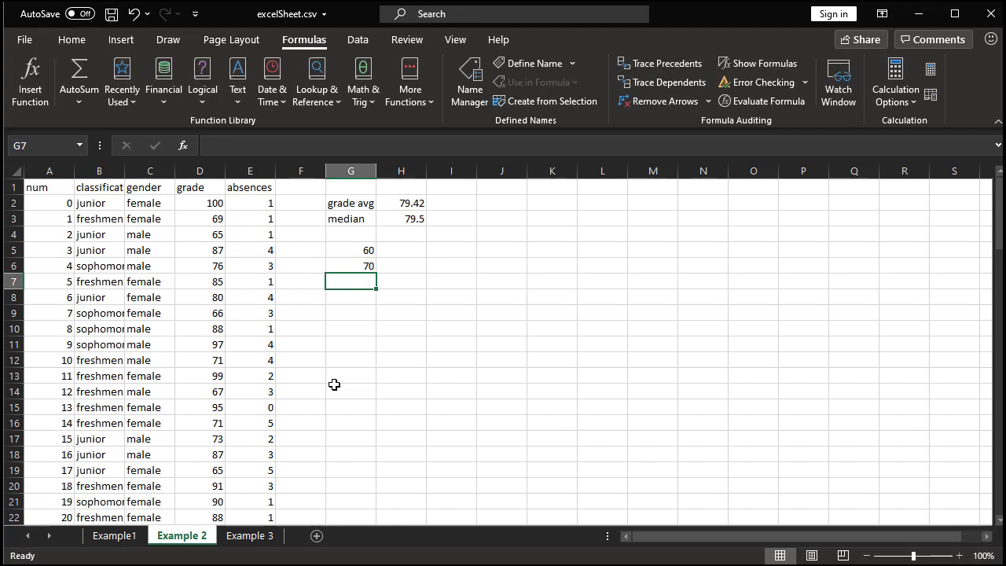
{"action": "type", "text": "80"}
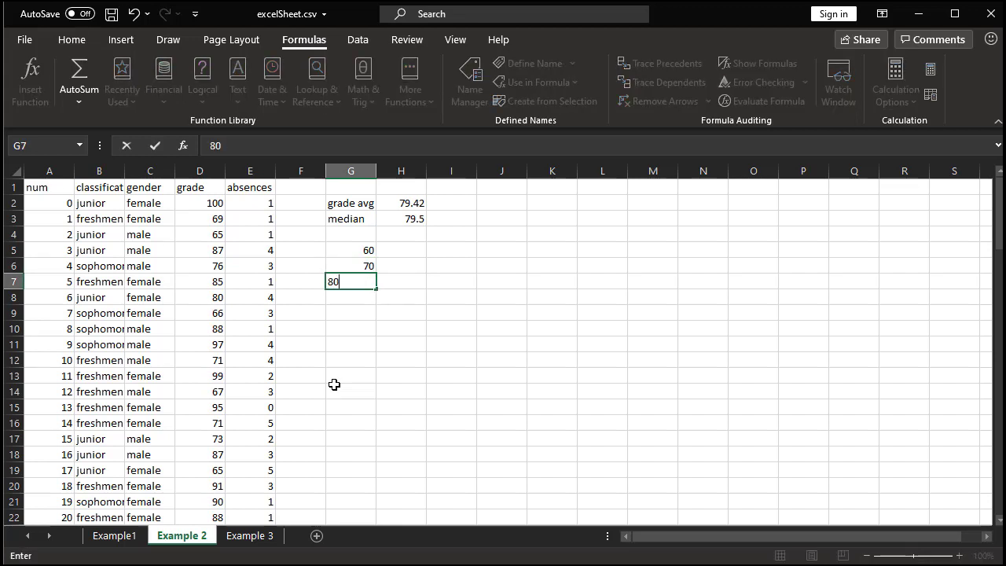
{"action": "key", "text": "Return"}
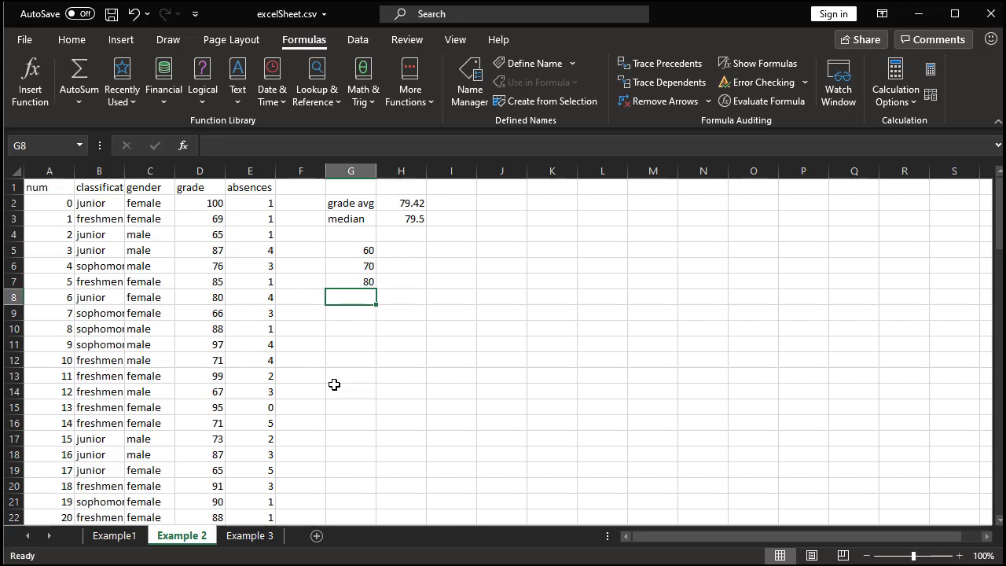
{"action": "type", "text": "90"}
{"action": "key", "text": "Return"}
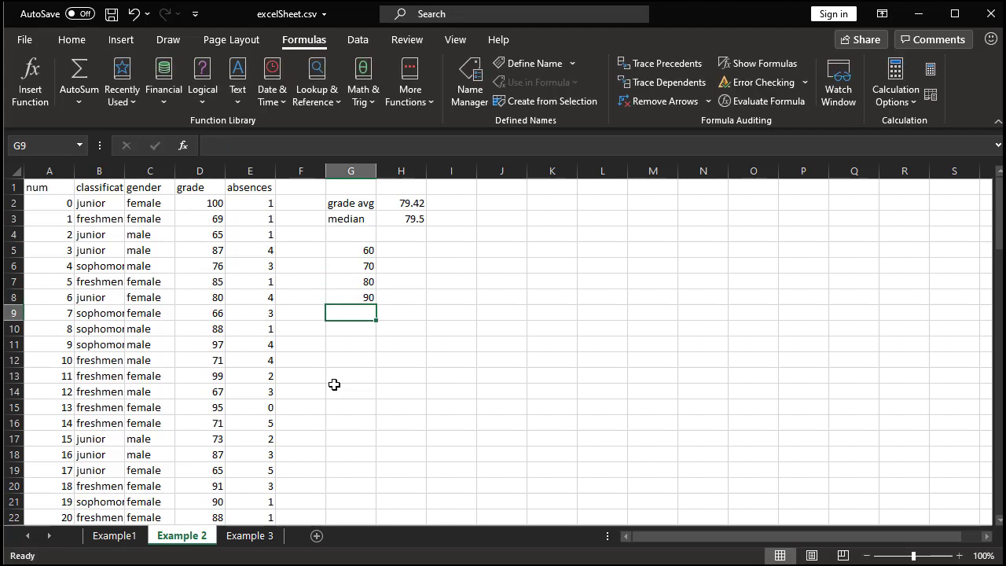
{"action": "key", "text": "Up"}
{"action": "key", "text": "Up"}
{"action": "key", "text": "Up"}
{"action": "key", "text": "Down"}
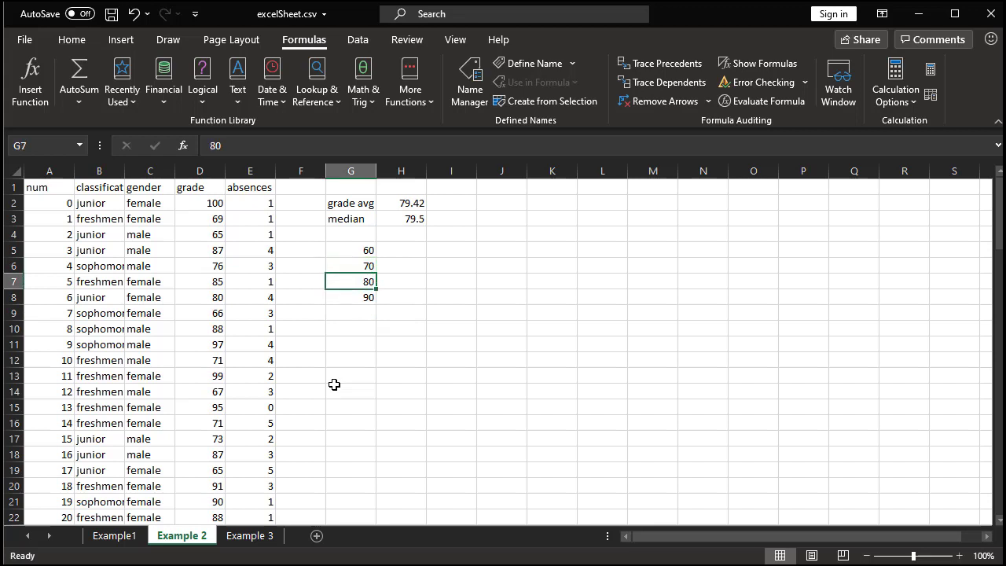
{"action": "key", "text": "Down"}
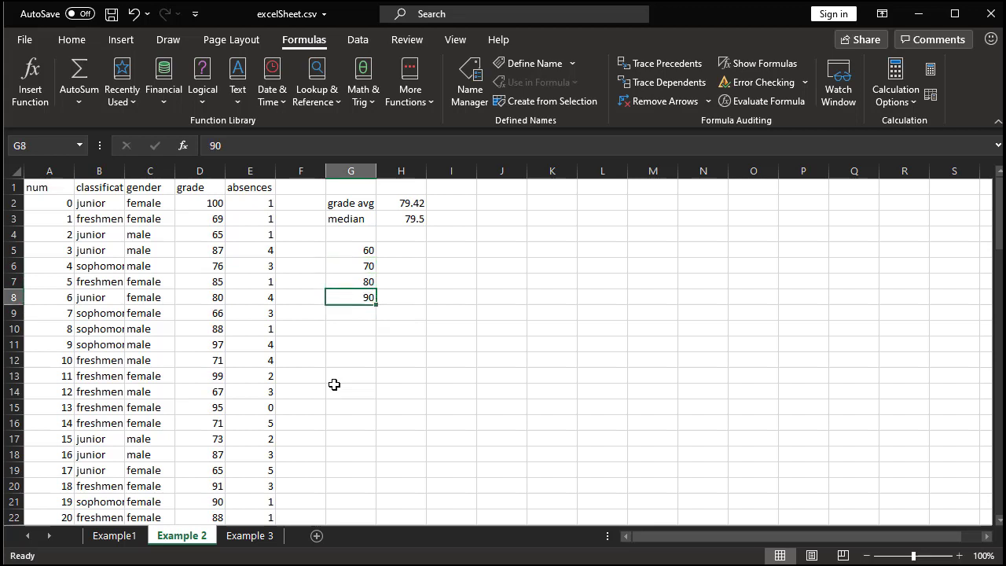
{"action": "key", "text": "Down"}
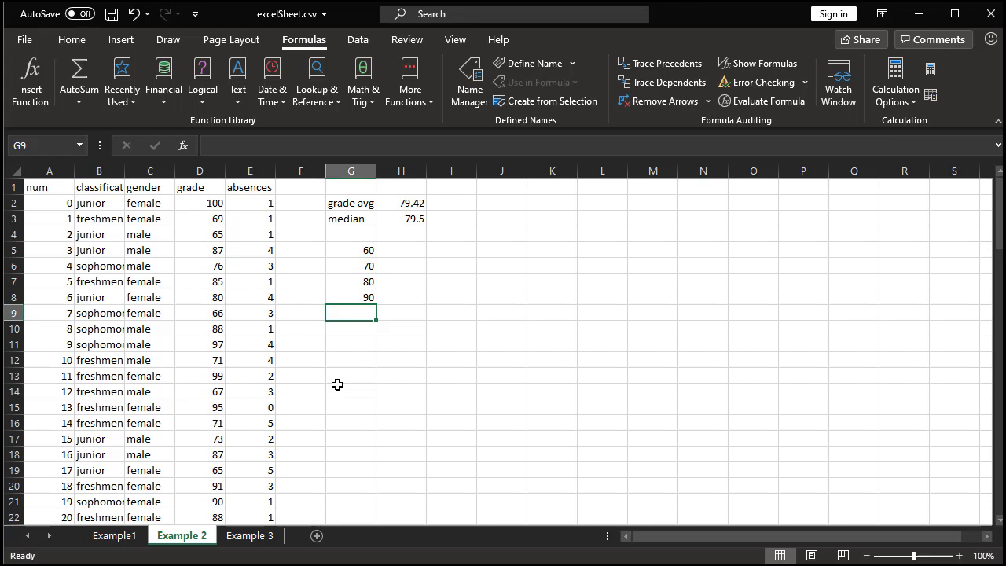
{"action": "left_click", "coordinate": [420, 255]}
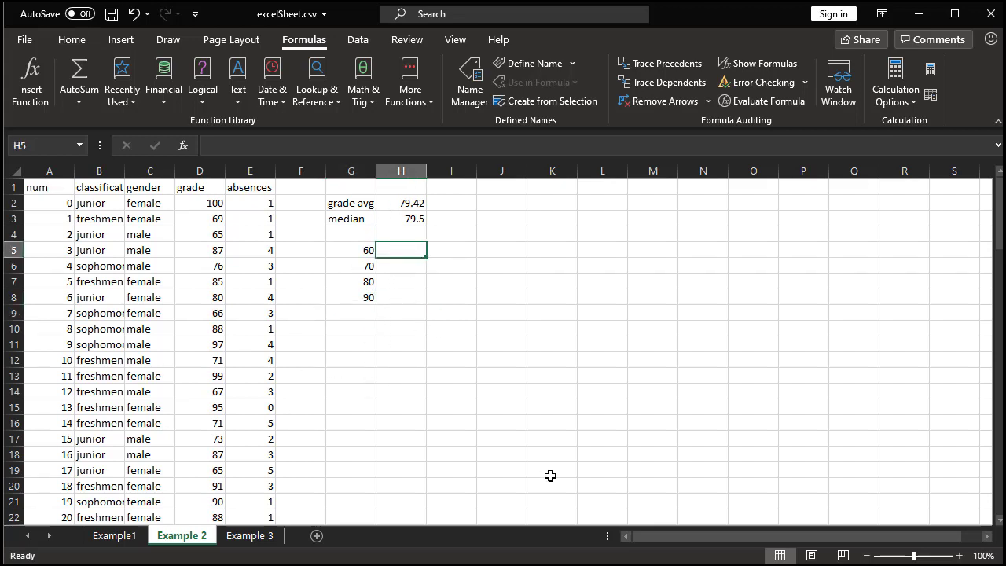
Step: Enter =FREQUENCY(D2:D101,G5:G8) in H5, spilling the counts 7, 23, 22, 26 and 22
{"action": "type", "text": "=fr"}
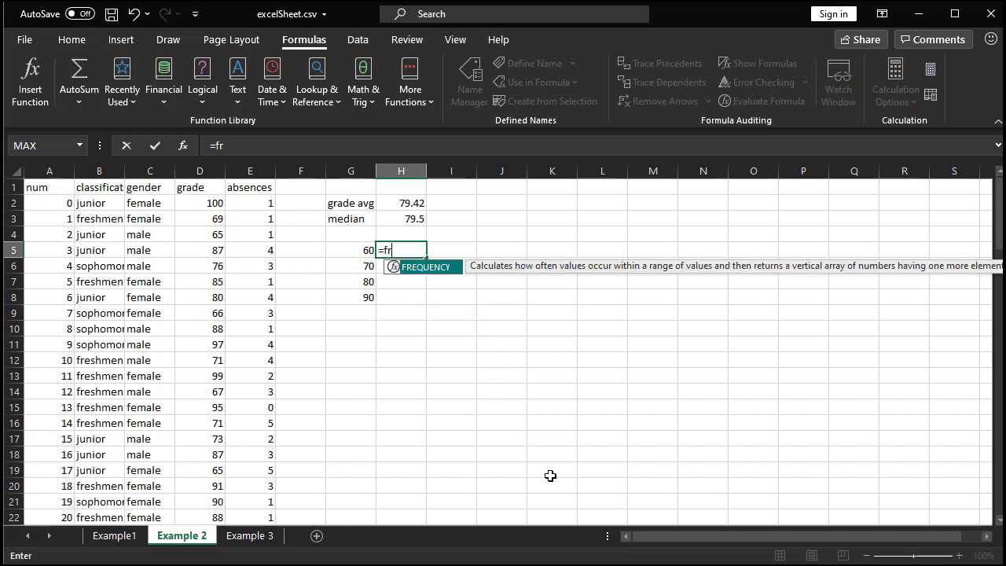
{"action": "key", "text": "Tab"}
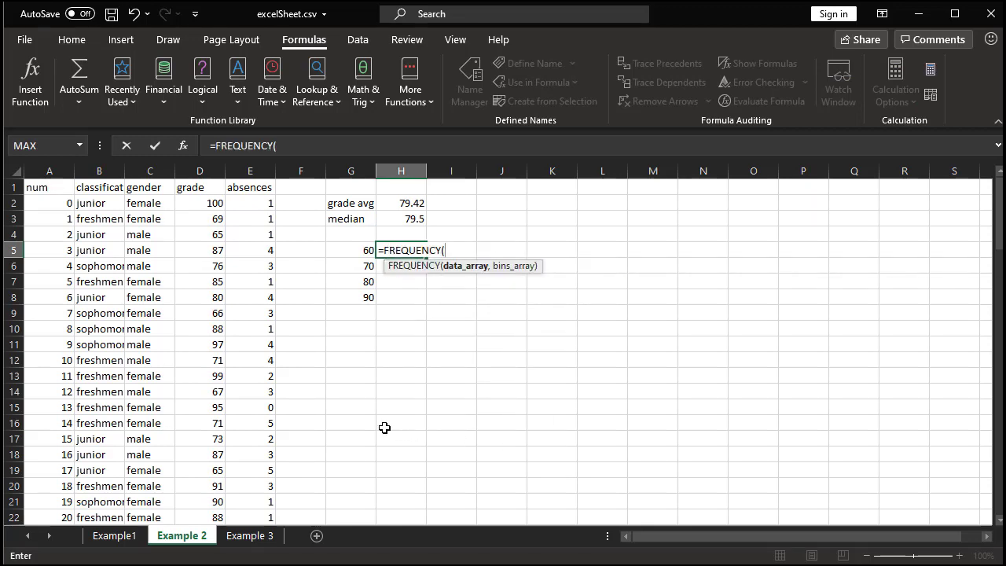
{"action": "type", "text": "D"}
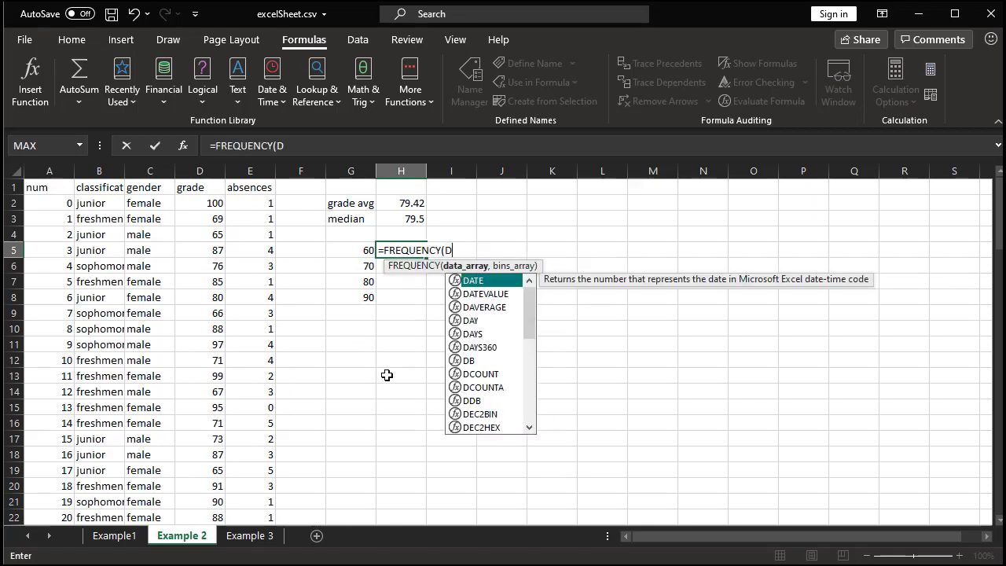
{"action": "type", "text": "2:D101,"}
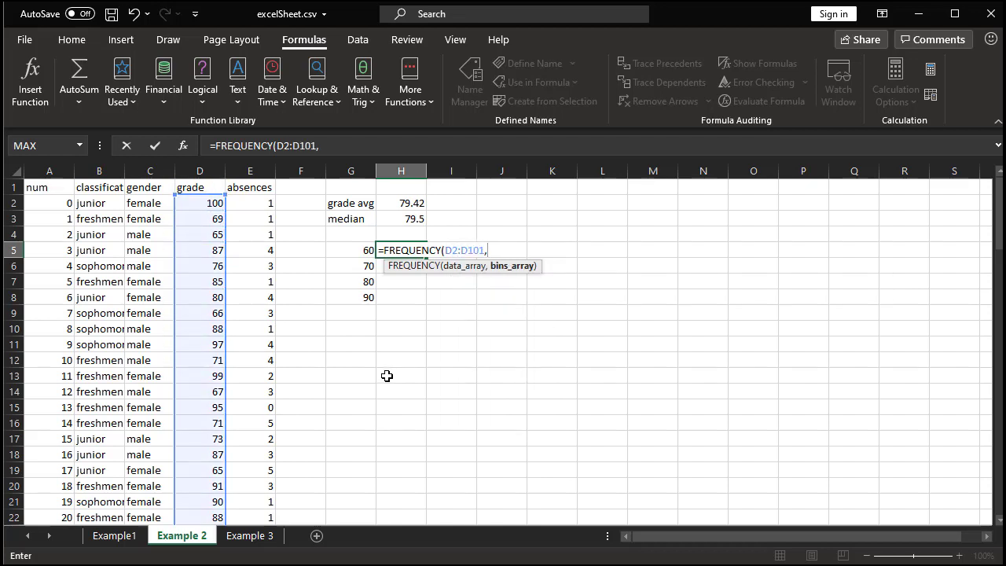
{"action": "left_click_drag", "start_coordinate": [360, 250], "coordinate": [364, 296]}
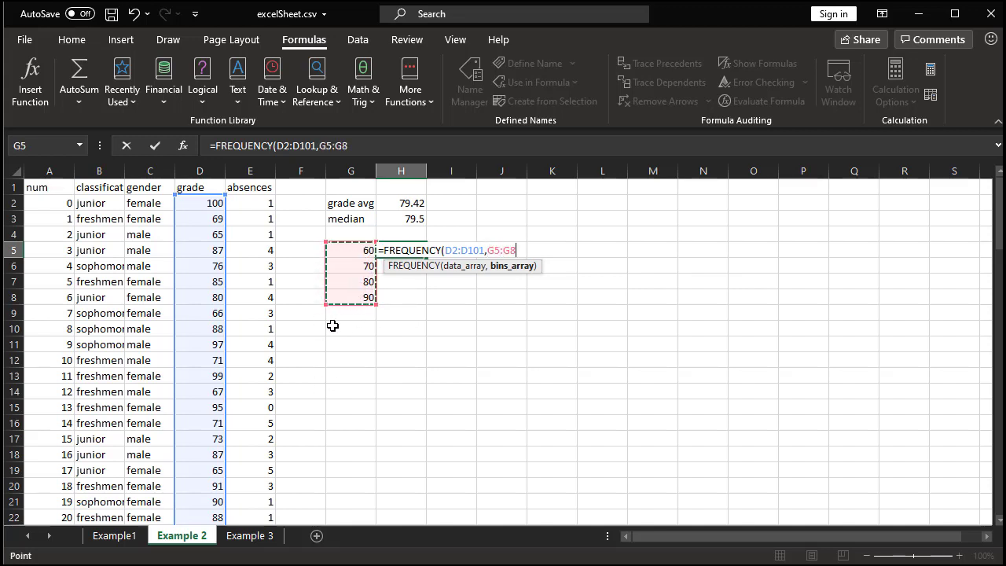
{"action": "type", "text": ")"}
{"action": "key", "text": "Return"}
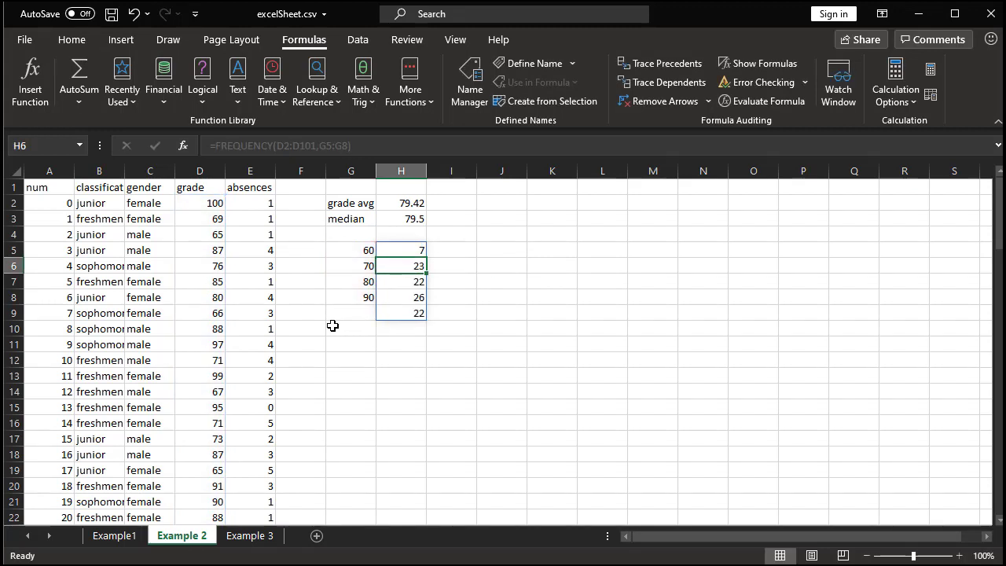
{"action": "left_click", "coordinate": [460, 248]}
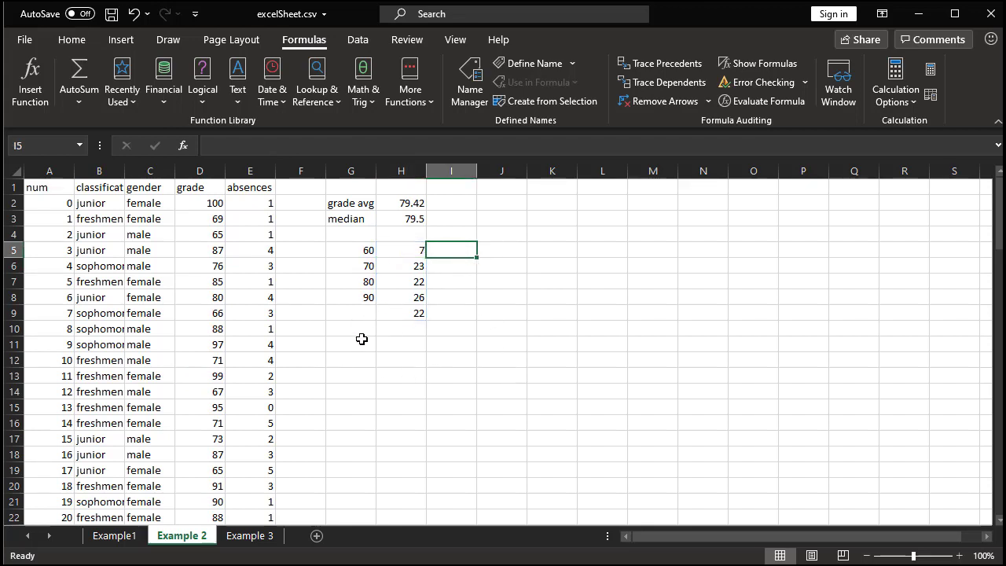
Step: Type the range labels <60, 60-70, 70-80, 80-90 and >90 into I5:I9
{"action": "type", "text": "<60"}
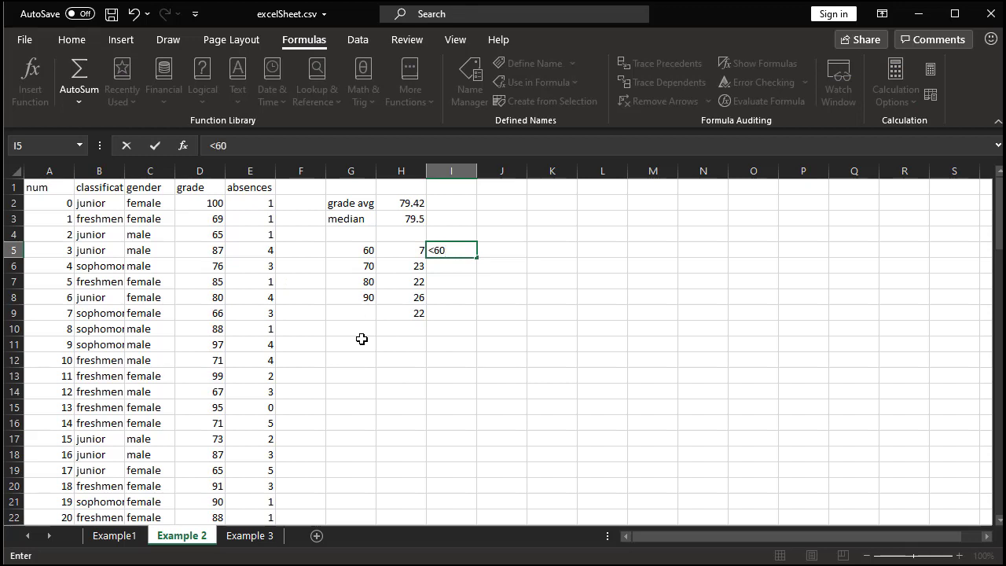
{"action": "key", "text": "Return"}
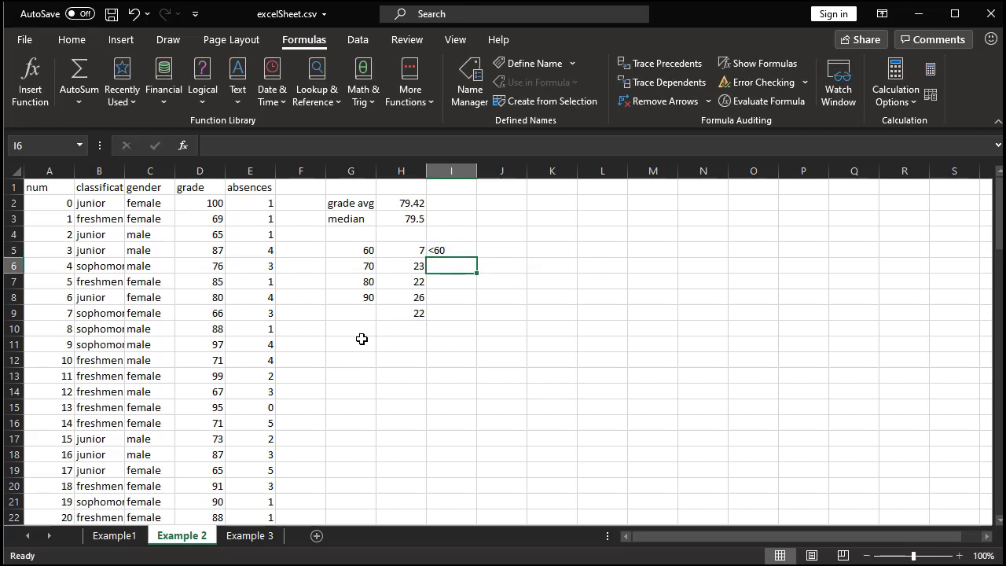
{"action": "type", "text": "60-70"}
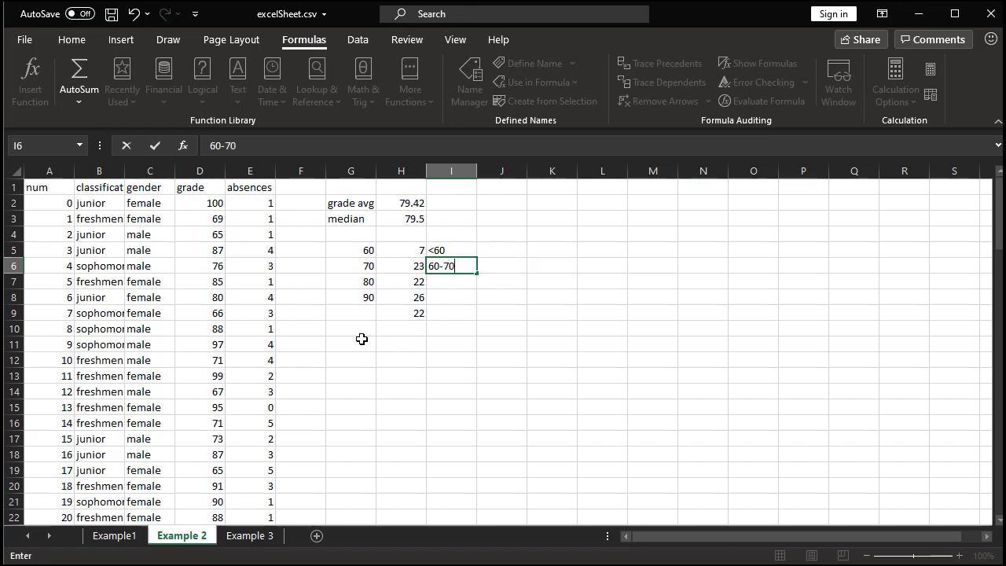
{"action": "key", "text": "Return"}
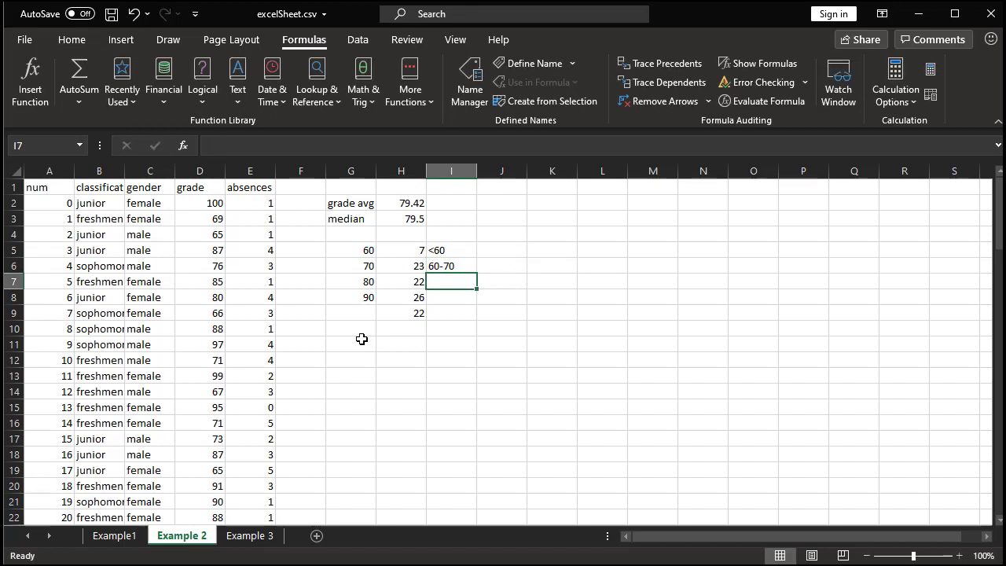
{"action": "type", "text": "70-"}
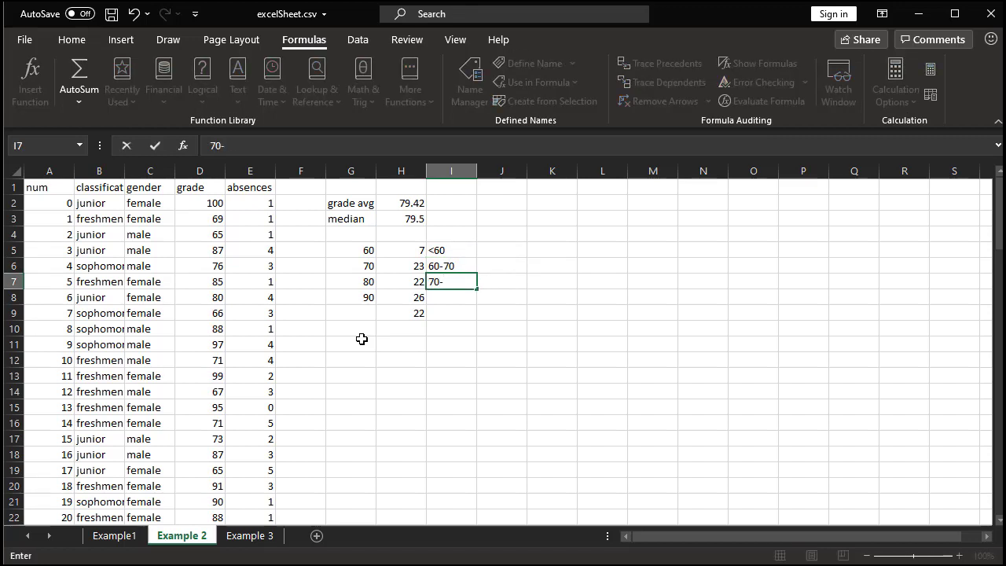
{"action": "type", "text": "80"}
{"action": "key", "text": "Return"}
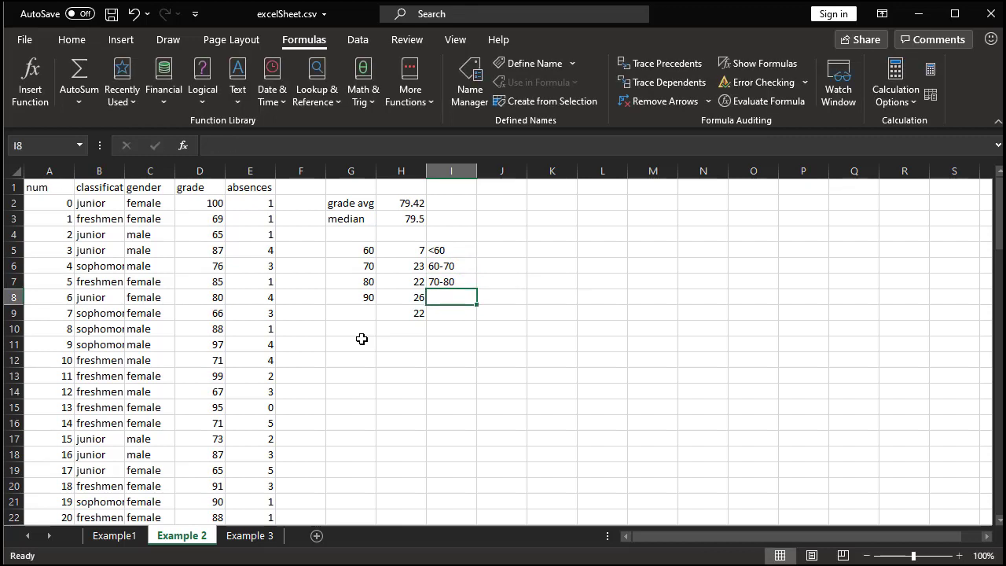
{"action": "type", "text": "80-"}
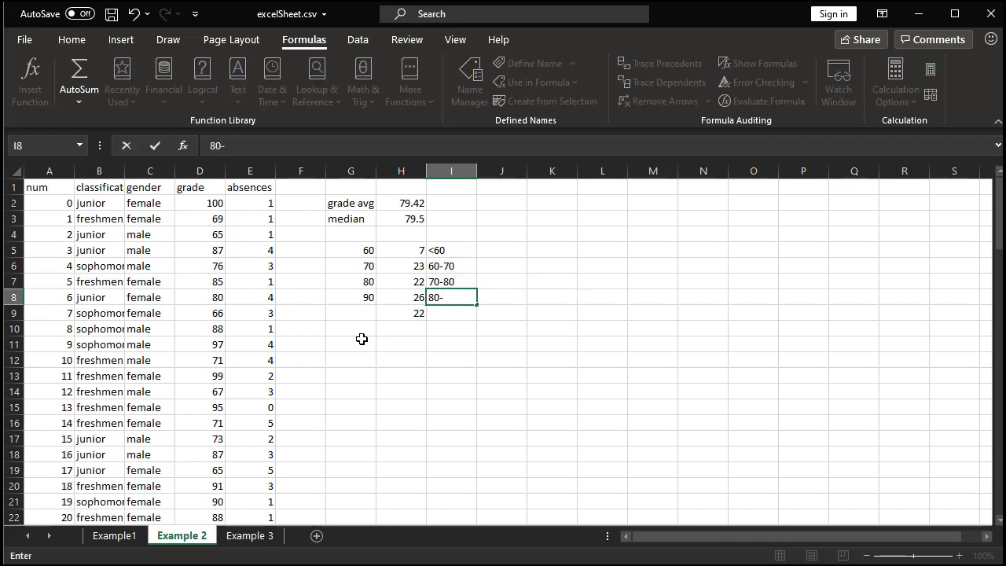
{"action": "type", "text": "90"}
{"action": "key", "text": "Return"}
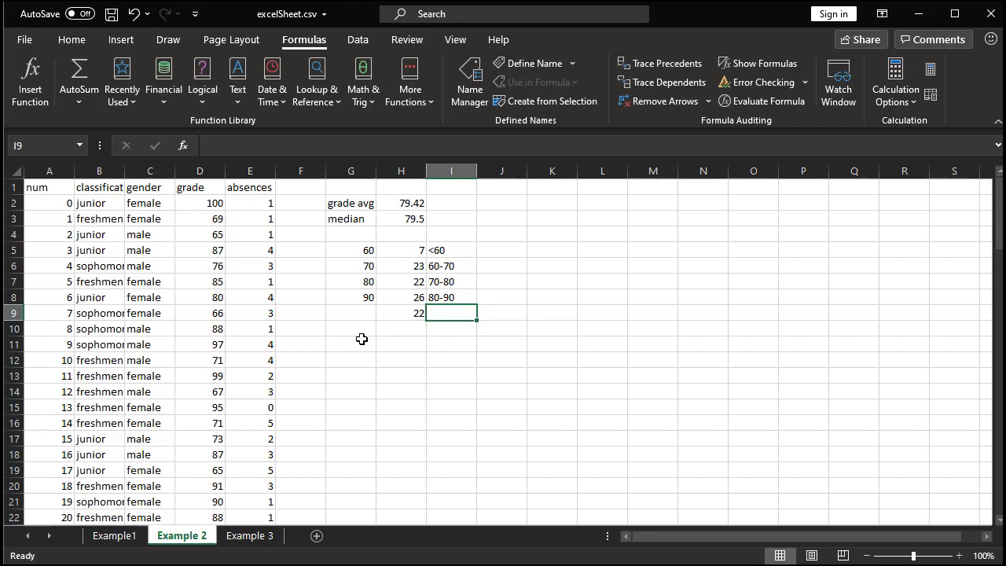
{"action": "type", "text": ">90"}
{"action": "key", "text": "Return"}
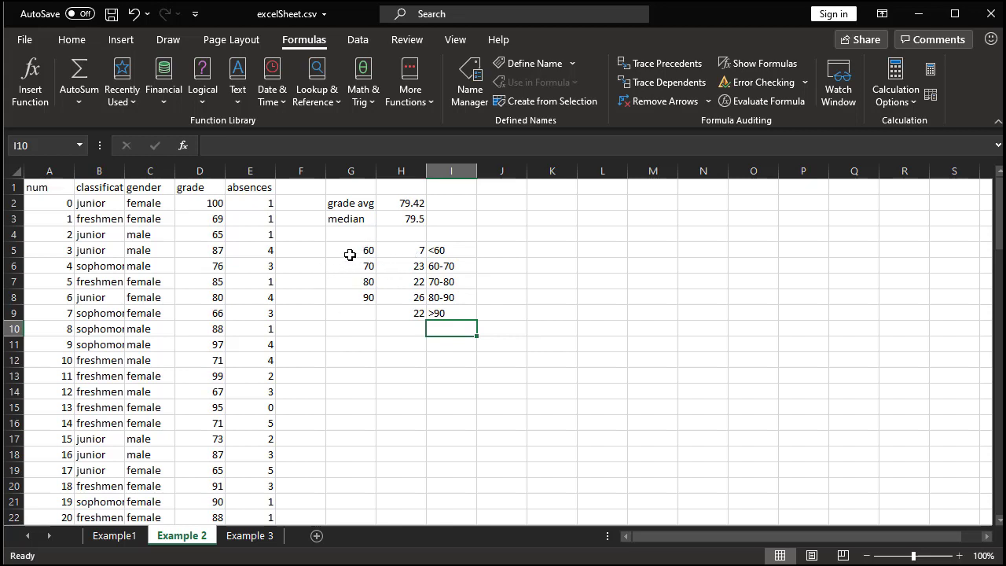
{"action": "left_click", "coordinate": [439, 267]}
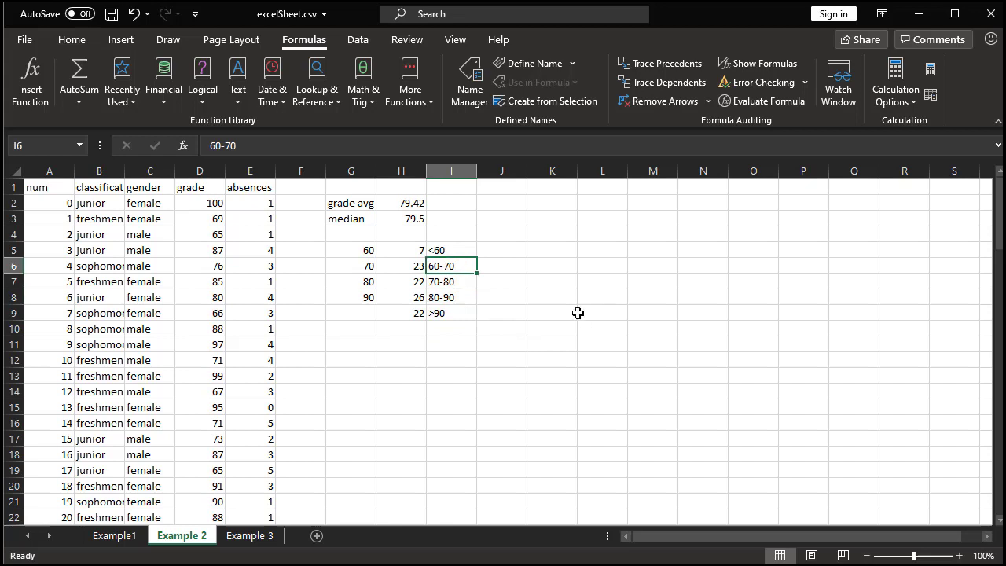
Step: Replace the 60-70 label in I6 with [60,70)
{"action": "key", "text": "Delete"}
{"action": "type", "text": "["}
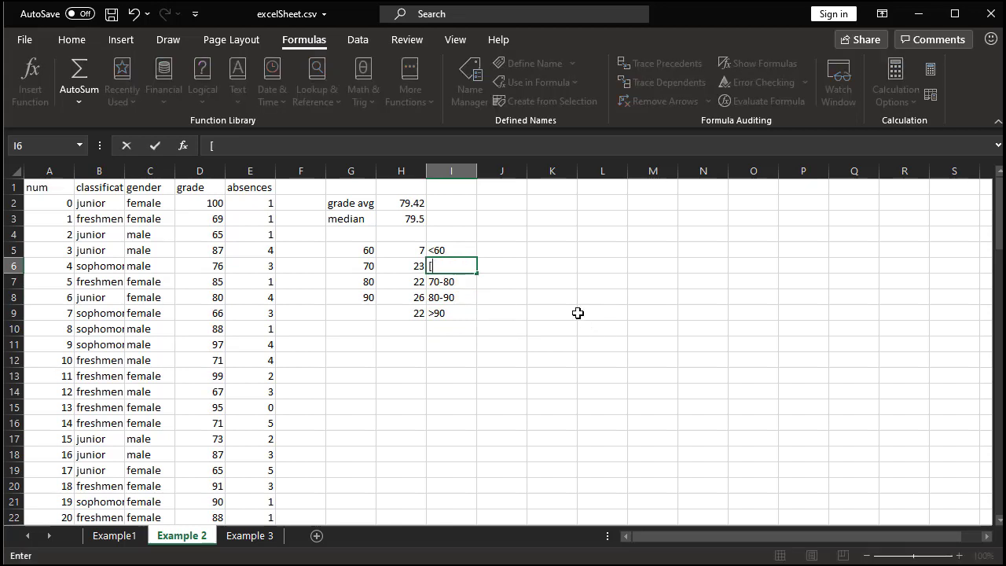
{"action": "type", "text": "60,70)"}
{"action": "key", "text": "Return"}
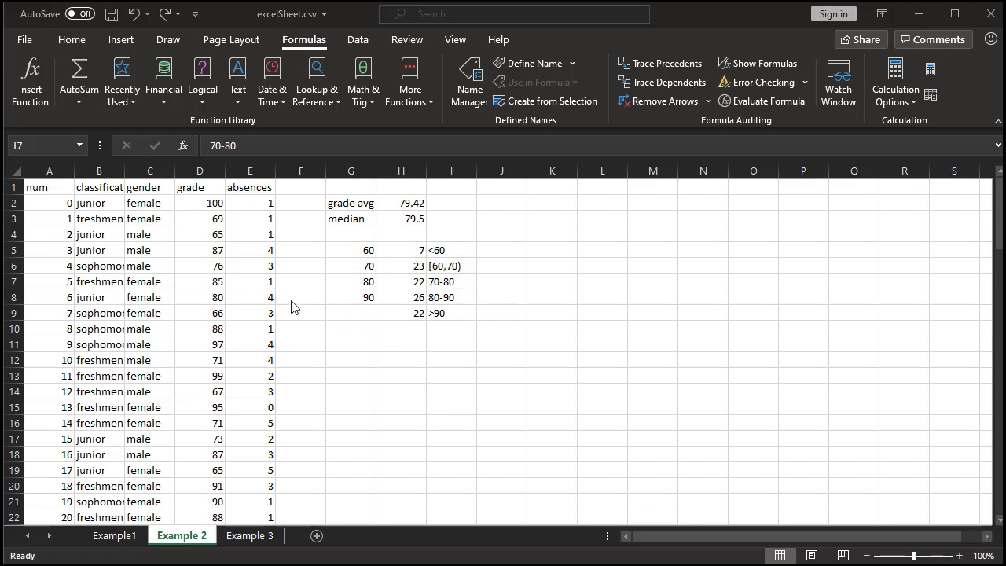
{"action": "scroll", "coordinate": [449, 328], "scroll_direction": "down", "scroll_amount": 1}
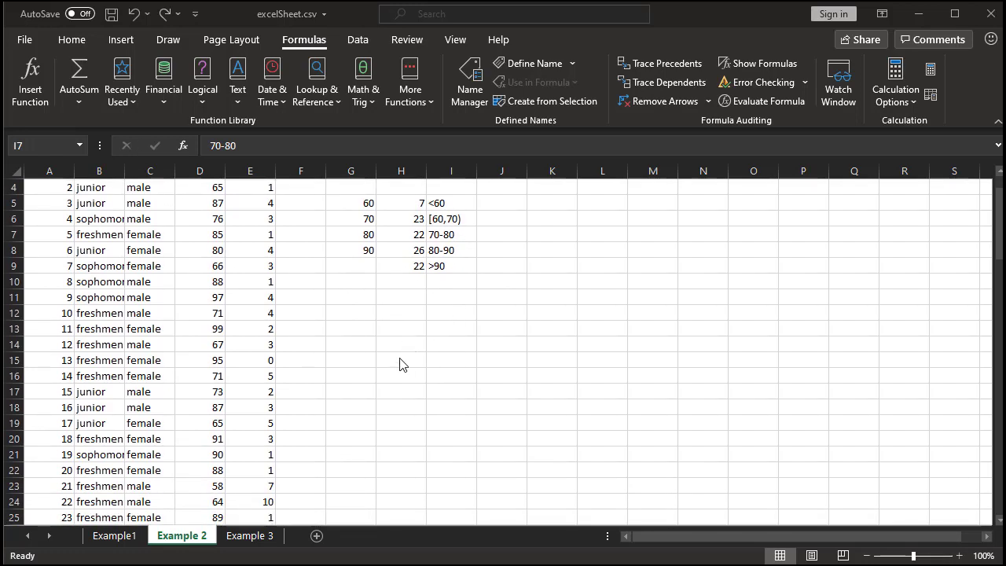
{"action": "scroll", "coordinate": [399, 363], "scroll_direction": "up", "scroll_amount": 1}
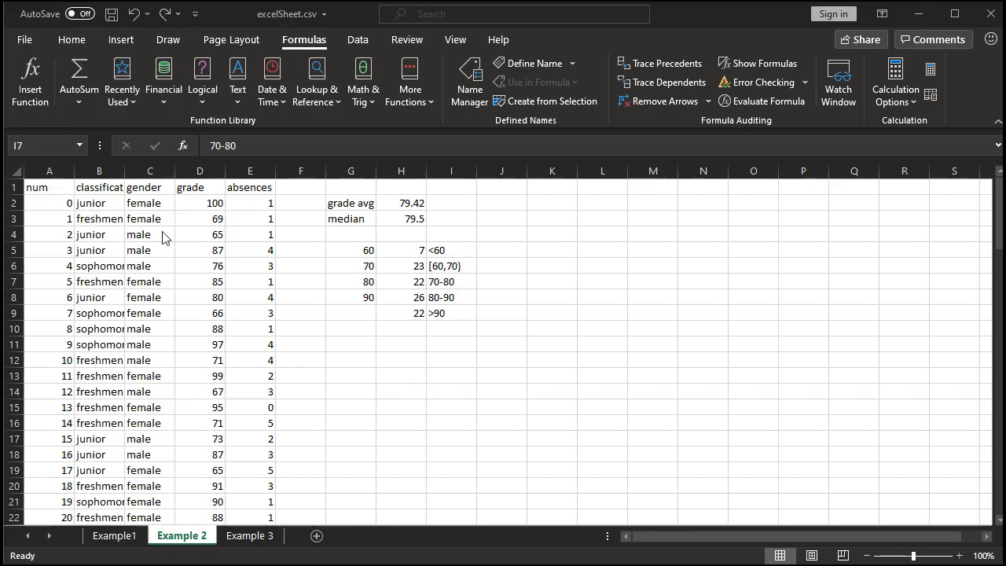
Step: Enter freshmen, sophomores and junior in G11:G13
{"action": "left_click", "coordinate": [358, 343]}
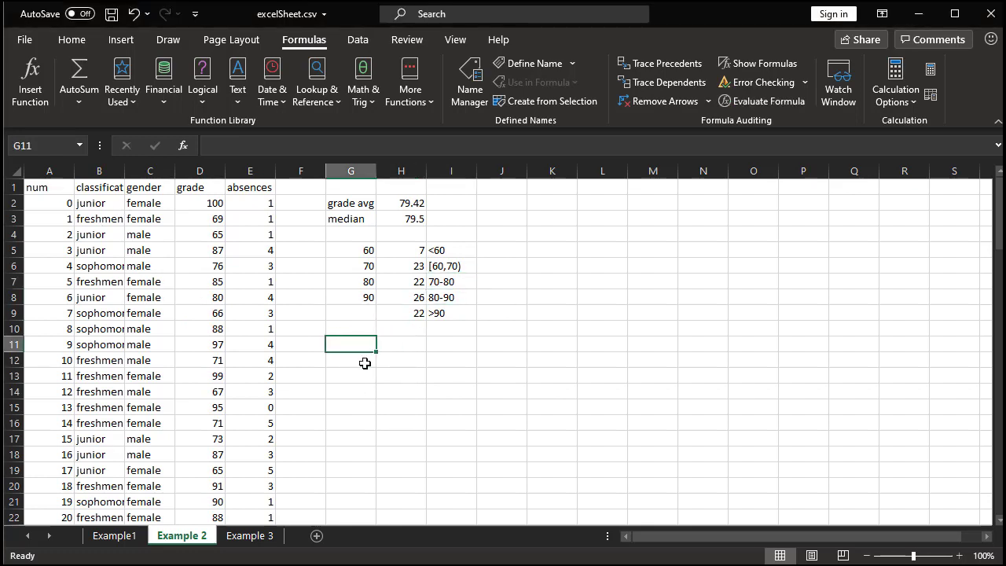
{"action": "type", "text": "freshmen"}
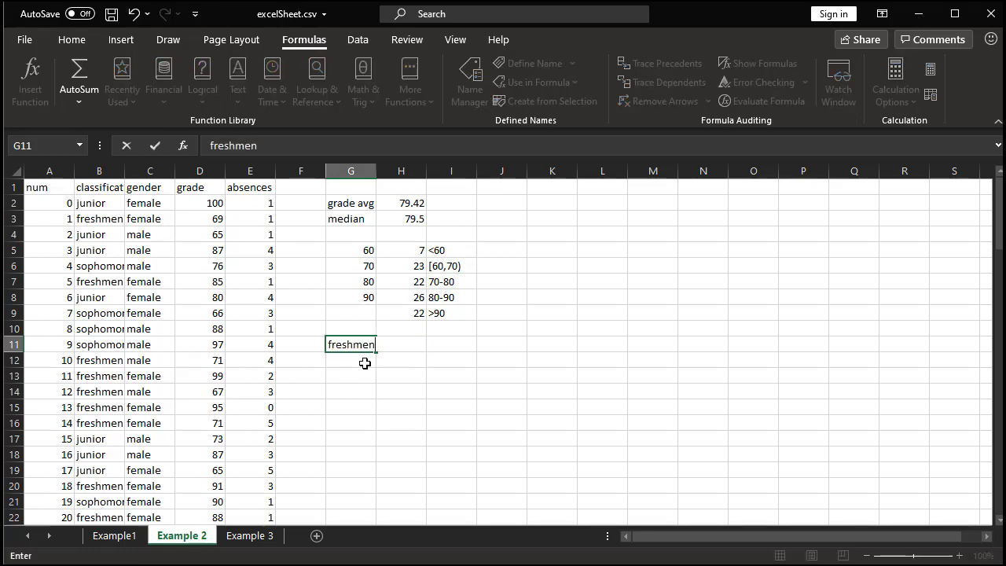
{"action": "key", "text": "Return"}
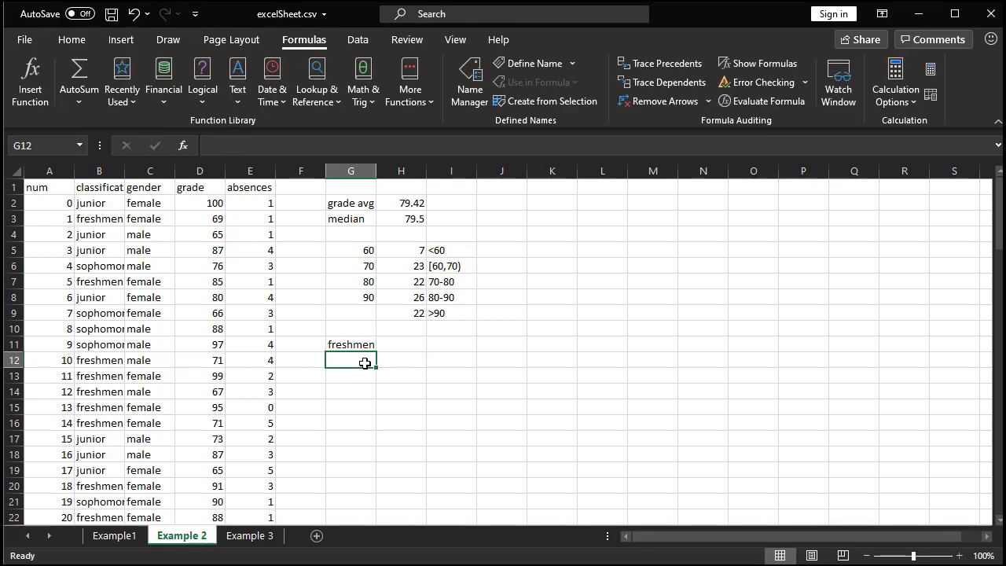
{"action": "type", "text": "sohp"}
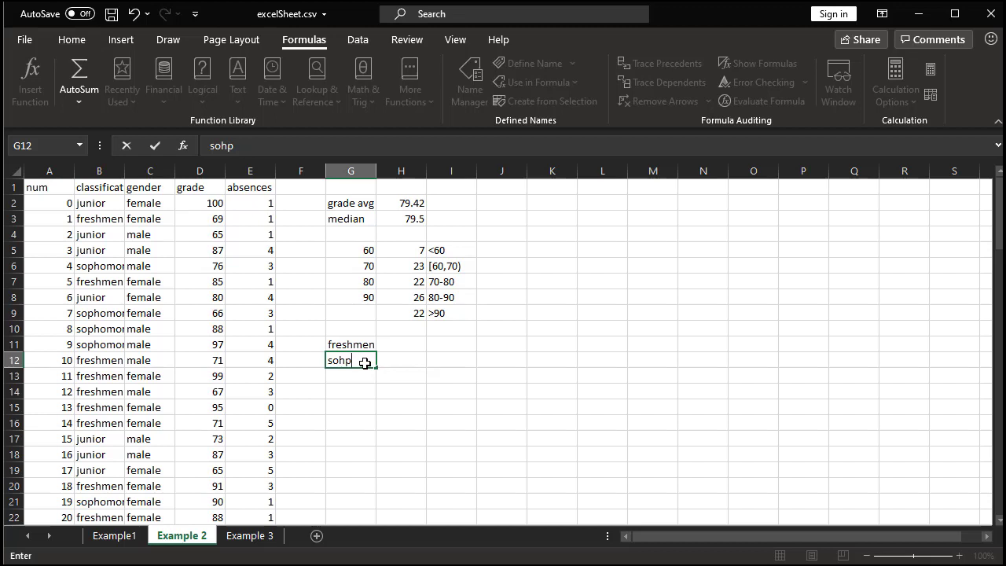
{"action": "key", "text": "BackSpace"}
{"action": "key", "text": "BackSpace"}
{"action": "type", "text": "p"}
{"action": "key", "text": "BackSpace"}
{"action": "type", "text": "phomores"}
{"action": "key", "text": "Return"}
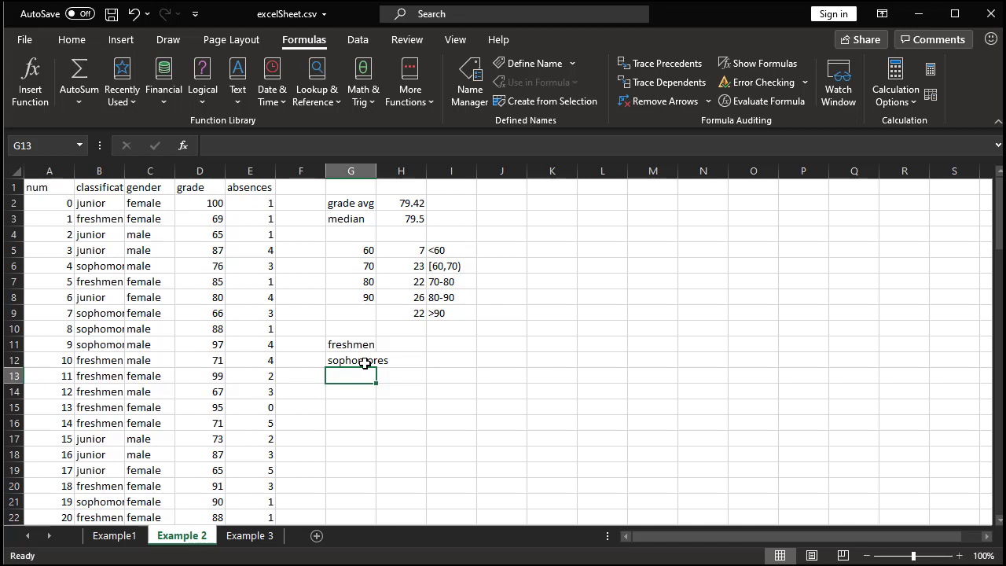
{"action": "type", "text": "junior"}
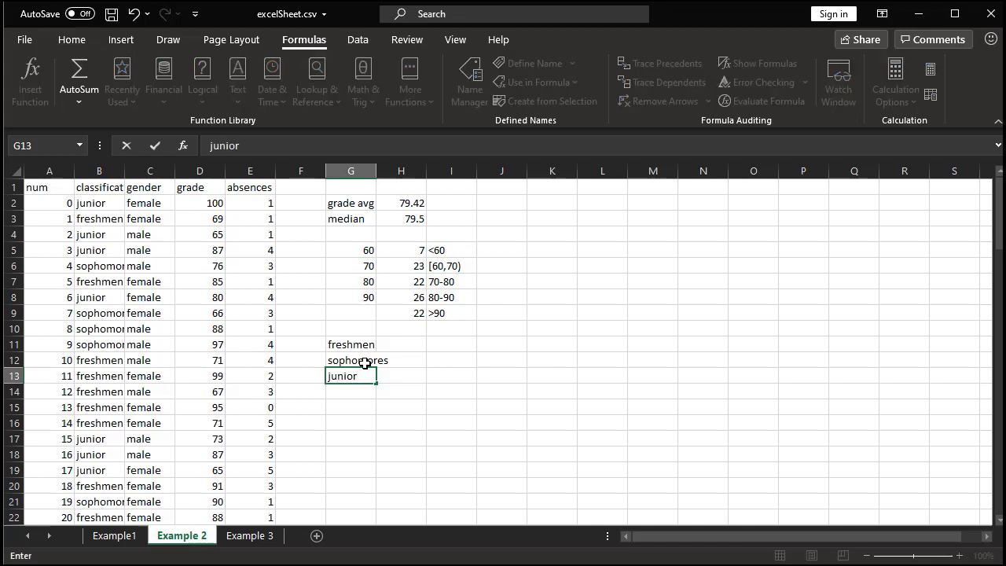
{"action": "left_click", "coordinate": [361, 359]}
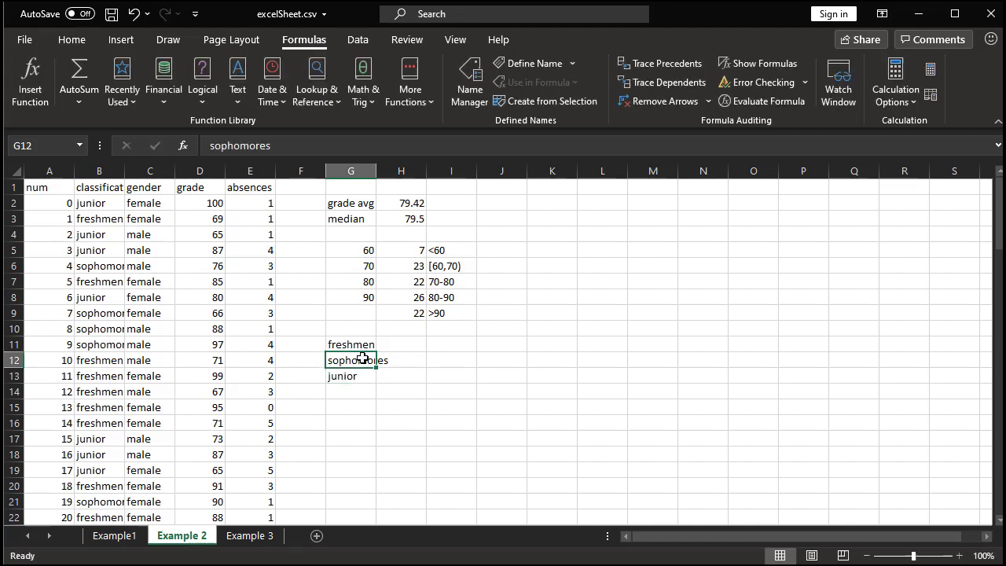
Step: Correct G12 to read sophomore and widen column G to fit it
{"action": "left_click", "coordinate": [291, 145]}
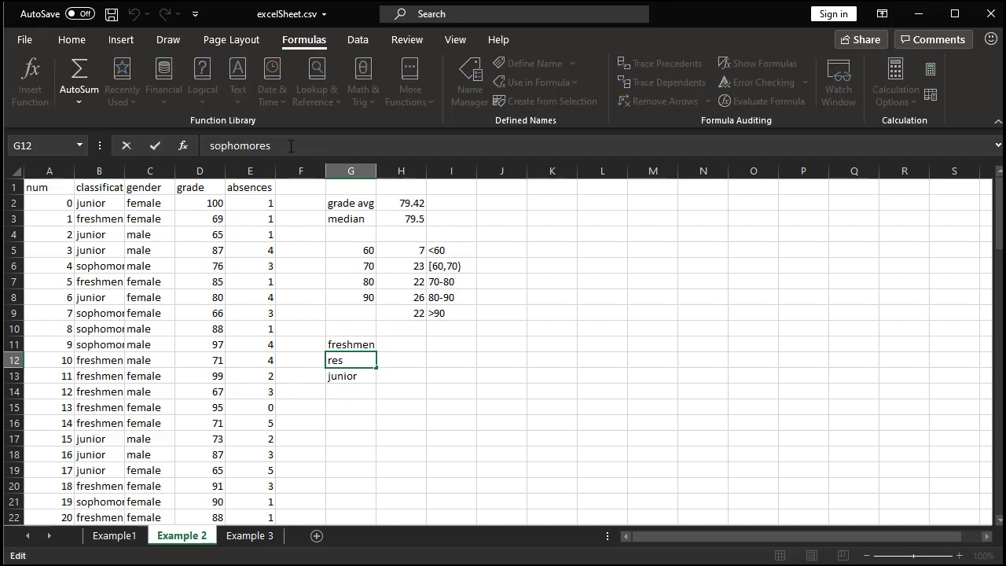
{"action": "key", "text": "BackSpace"}
{"action": "key", "text": "Return"}
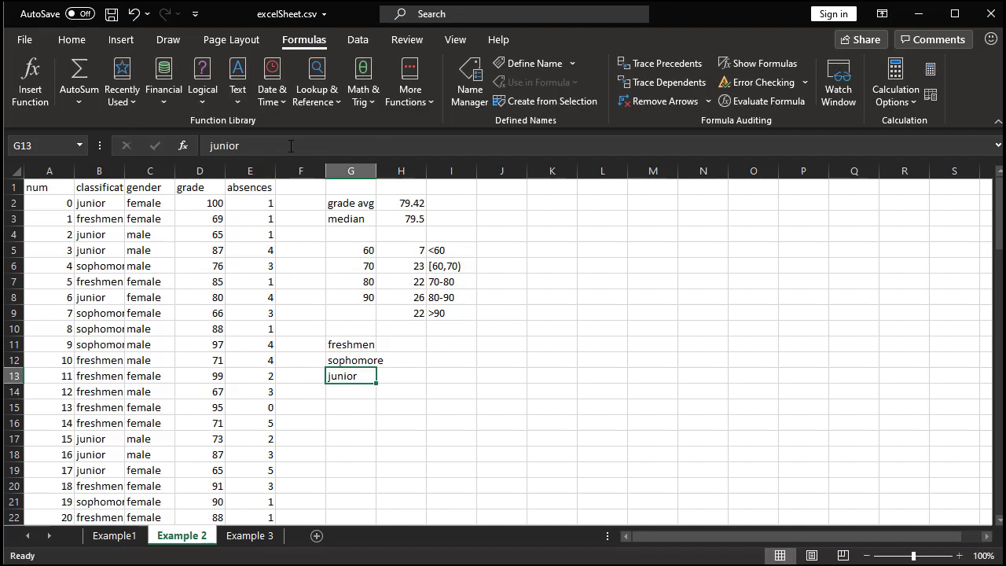
{"action": "left_click", "coordinate": [351, 388]}
{"action": "left_click", "coordinate": [355, 363]}
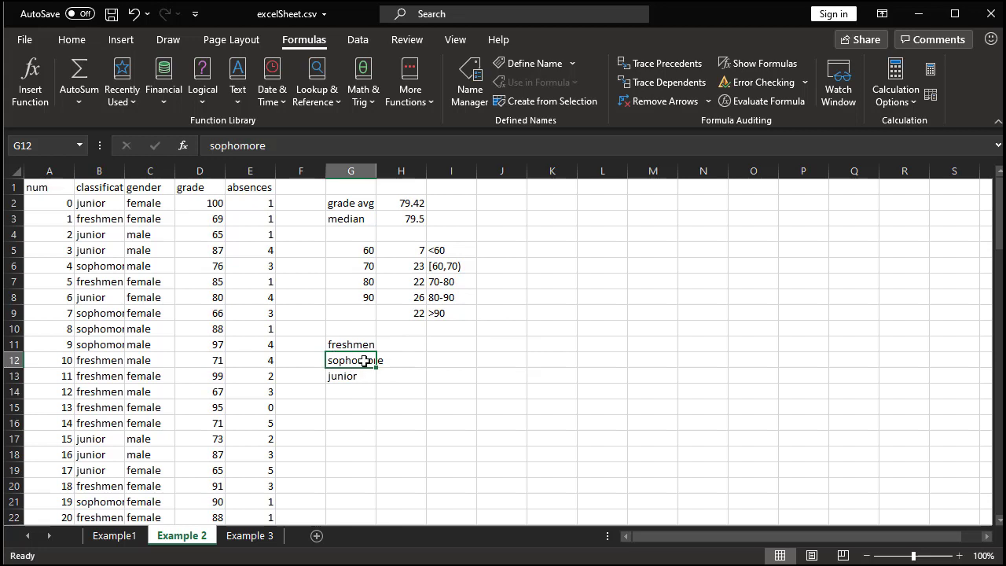
{"action": "key", "text": "BackSpace"}
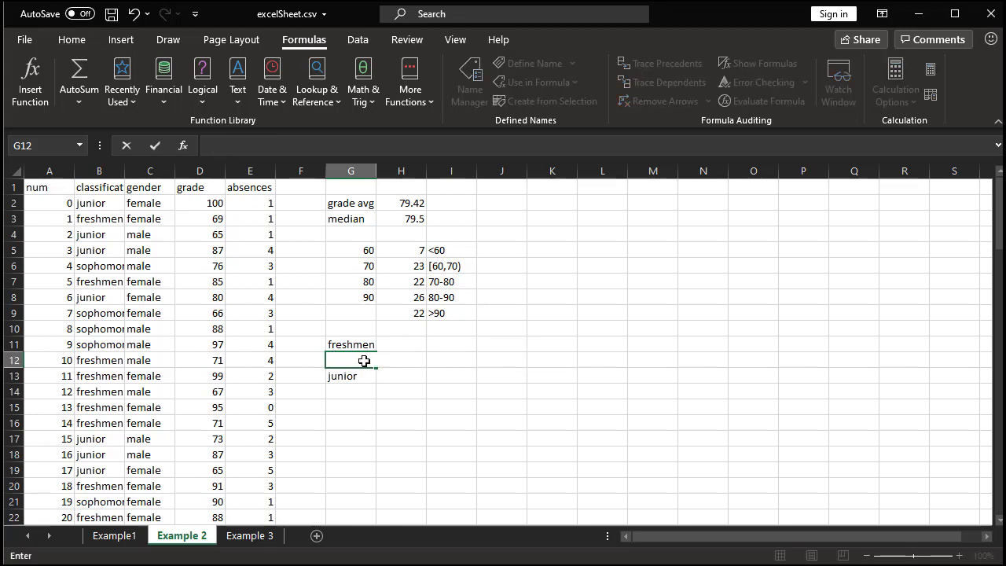
{"action": "type", "text": "so"}
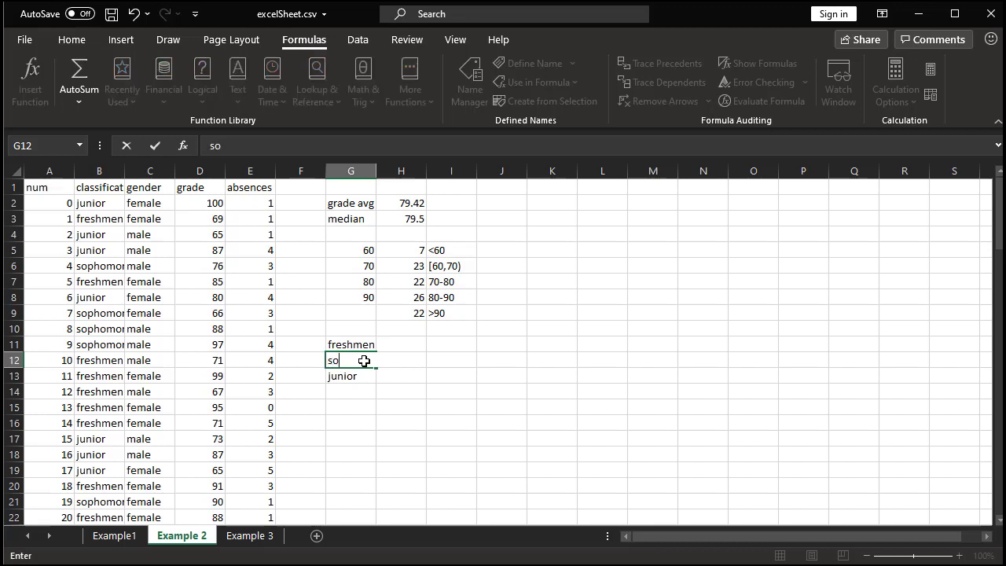
{"action": "type", "text": "phomore"}
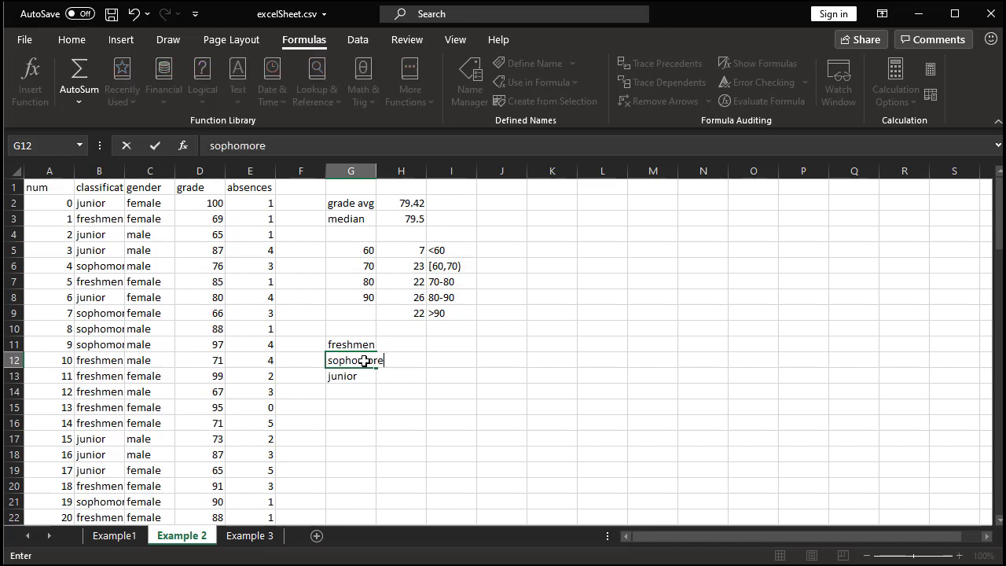
{"action": "key", "text": "Return"}
{"action": "left_click", "coordinate": [364, 360]}
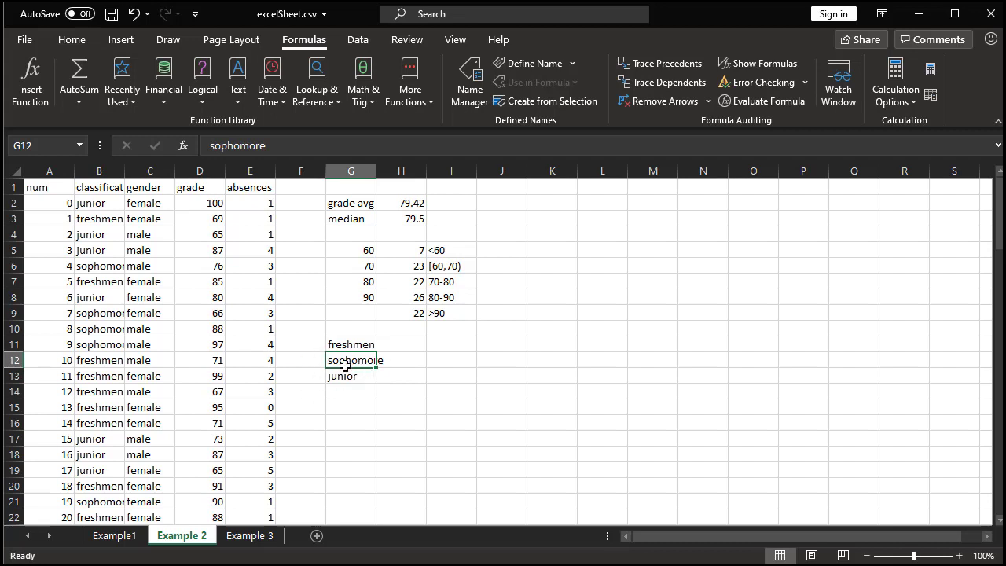
{"action": "left_click", "coordinate": [345, 374]}
{"action": "left_click", "coordinate": [351, 358]}
{"action": "key", "text": "F2"}
{"action": "key", "text": "BackSpace"}
{"action": "key", "text": "BackSpace"}
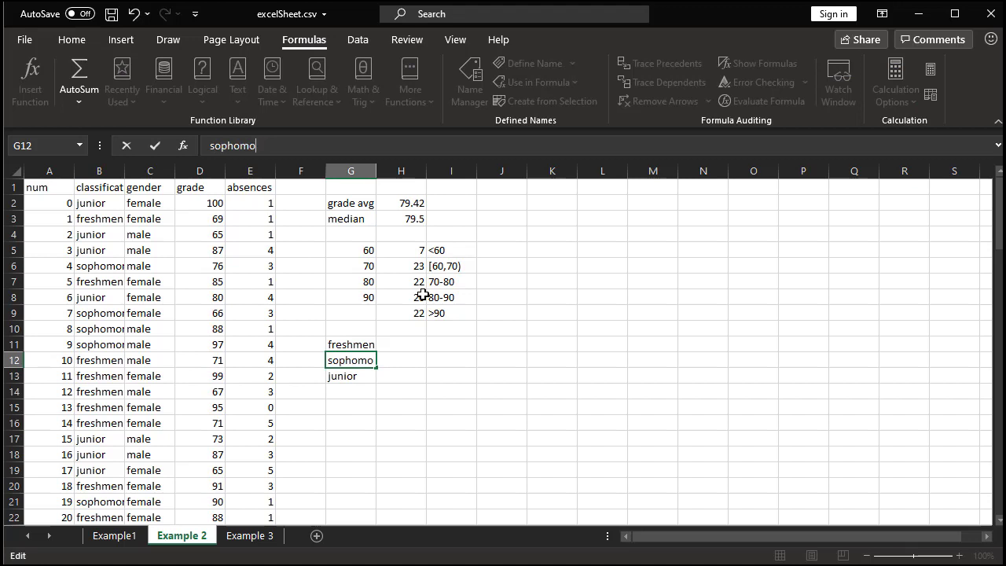
{"action": "type", "text": "re"}
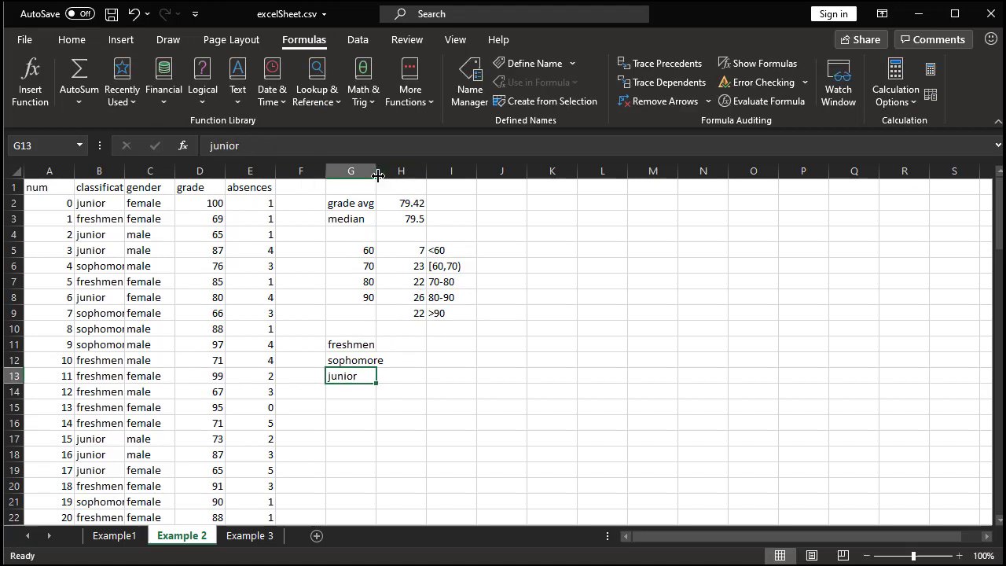
{"action": "left_click_drag", "start_coordinate": [377, 171], "coordinate": [397, 172]}
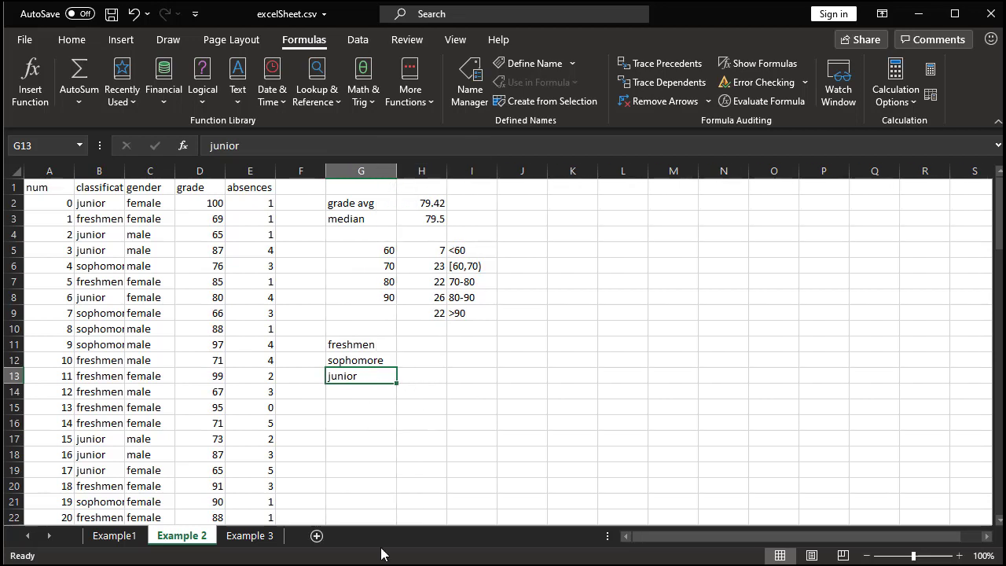
Step: Enter senior in G14
{"action": "left_click", "coordinate": [360, 390]}
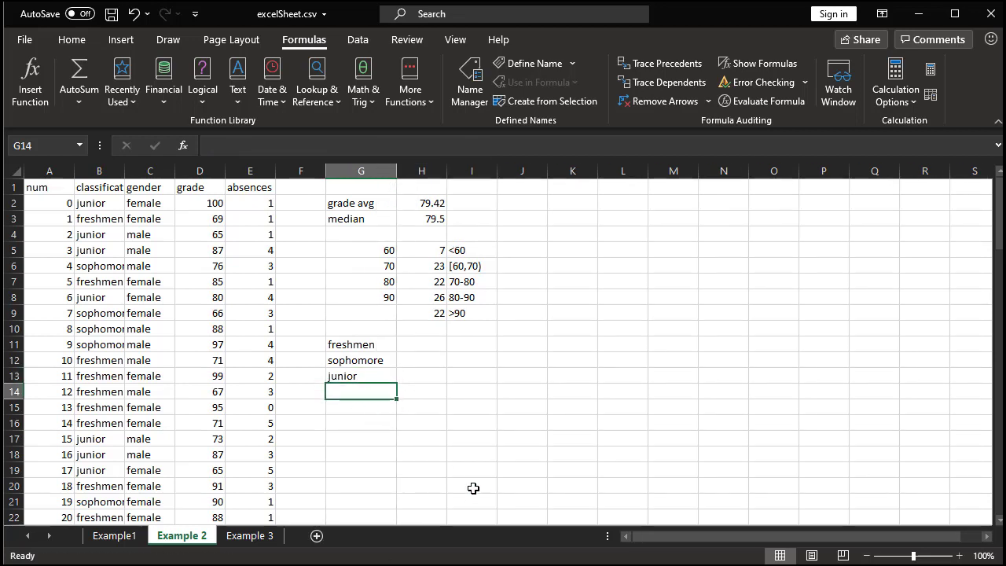
{"action": "type", "text": "senior"}
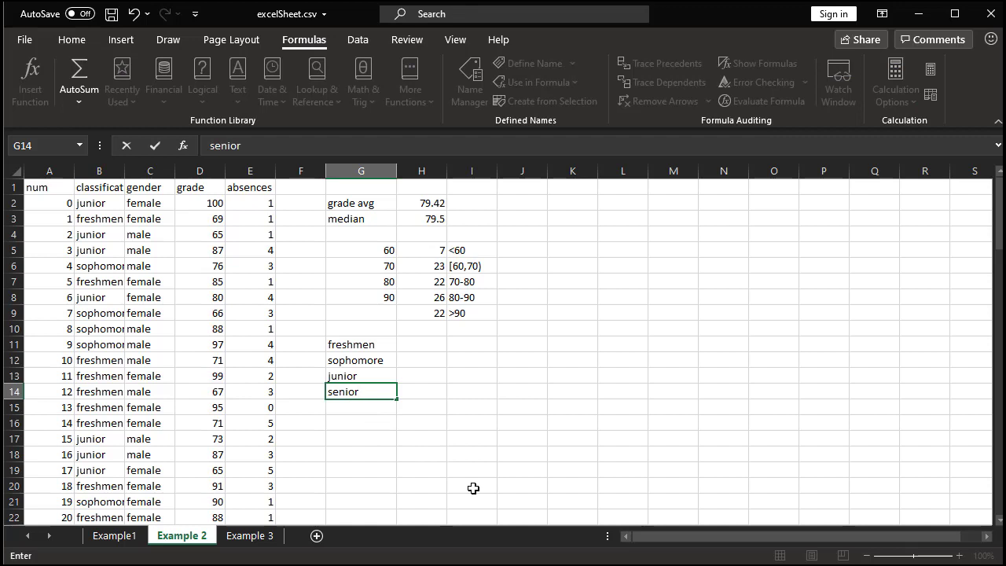
{"action": "key", "text": "Return"}
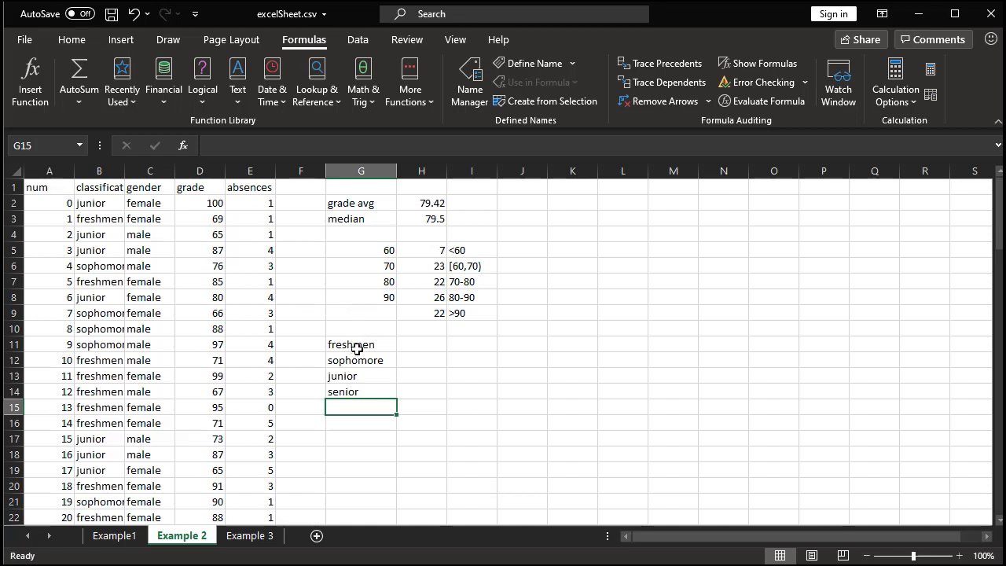
{"action": "left_click", "coordinate": [387, 393]}
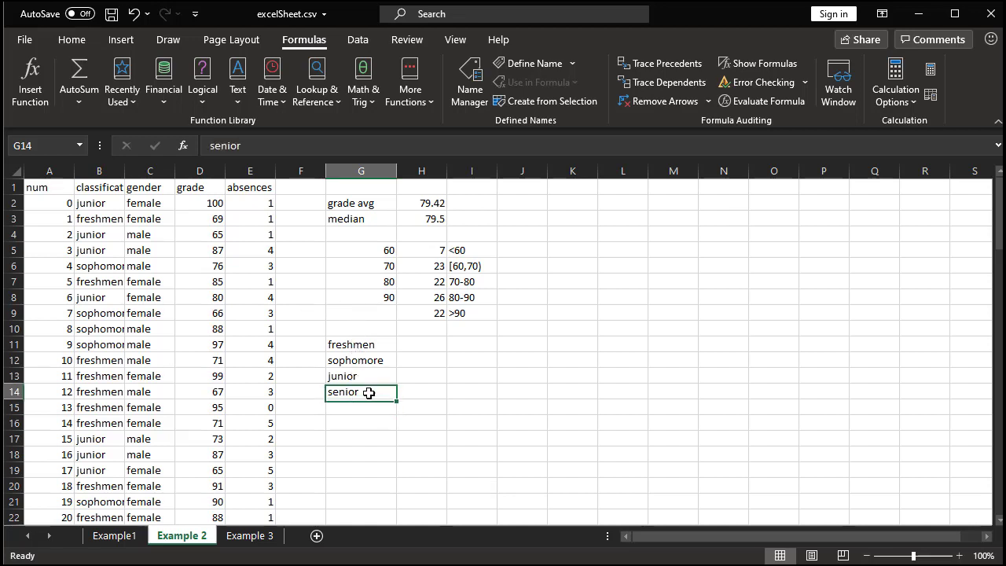
{"action": "left_click_drag", "start_coordinate": [369, 348], "coordinate": [373, 391]}
{"action": "left_click", "coordinate": [417, 391]}
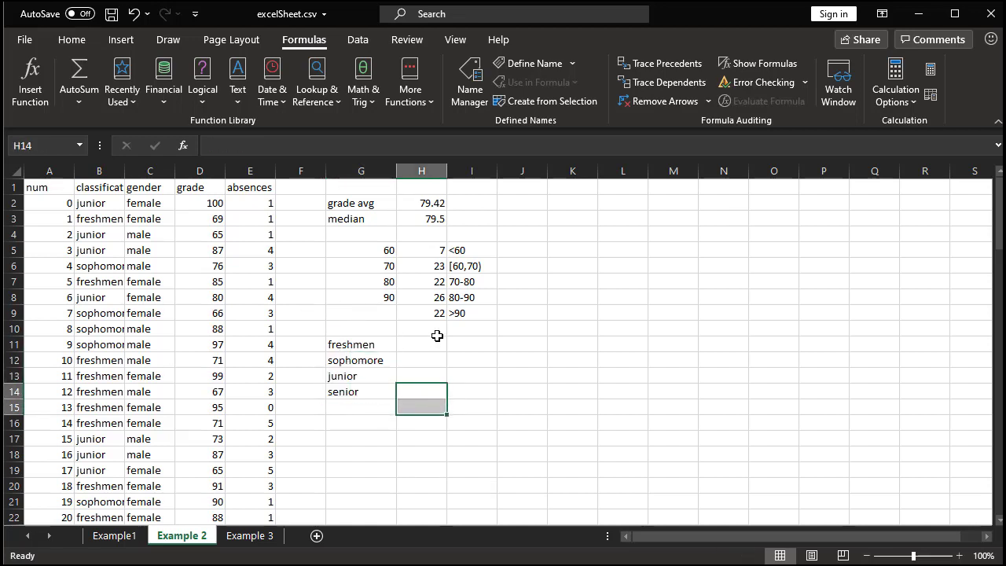
{"action": "key", "text": "Up"}
{"action": "key", "text": "Up"}
{"action": "key", "text": "Up"}
{"action": "key", "text": "Up"}
{"action": "left_click", "coordinate": [432, 347]}
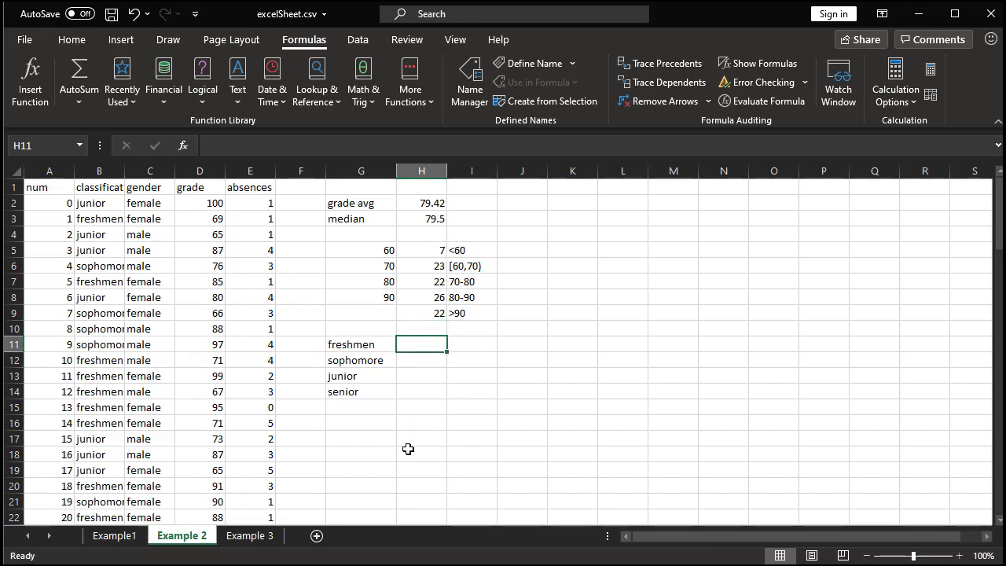
{"action": "type", "text": "=fre"}
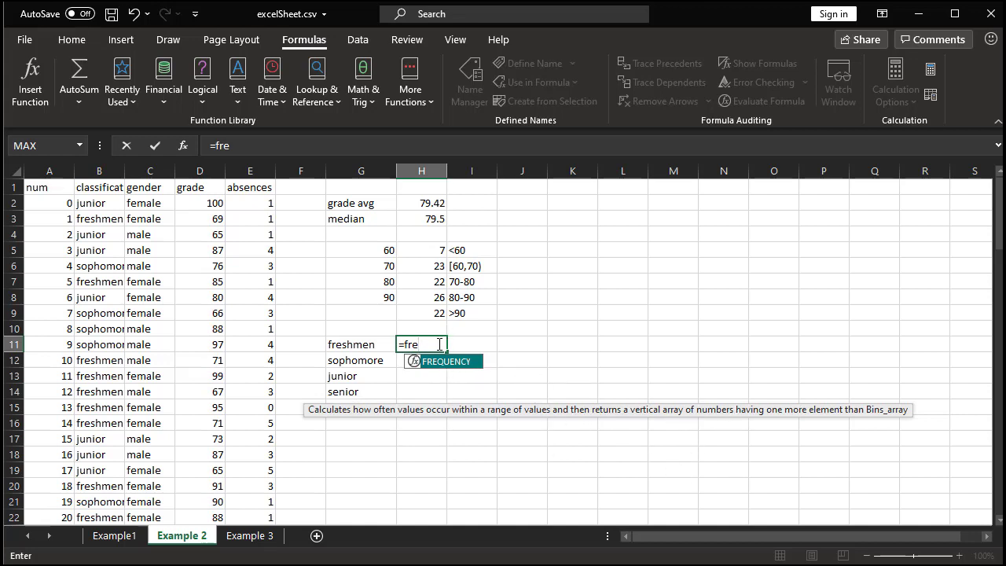
{"action": "key", "text": "Tab"}
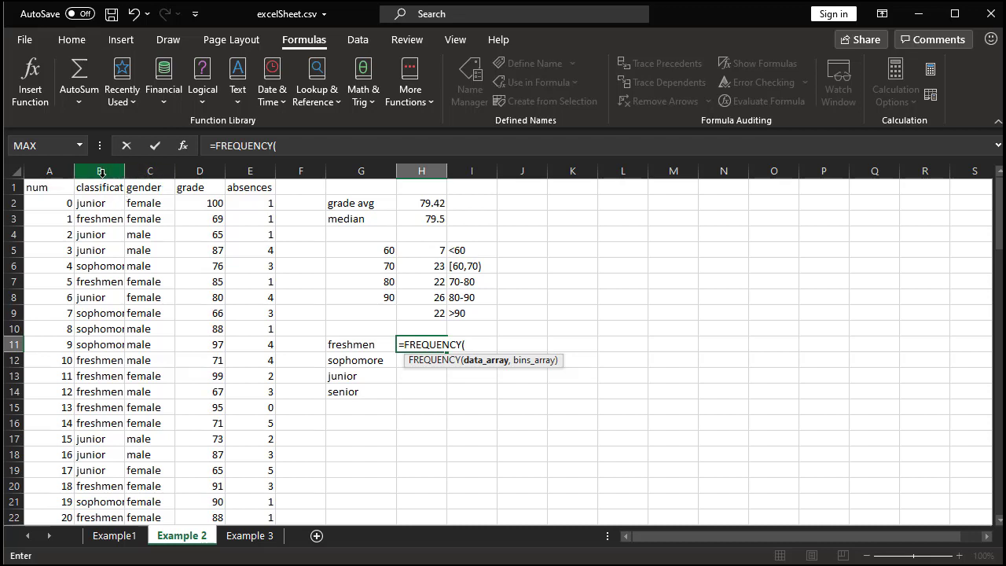
{"action": "type", "text": "B2"}
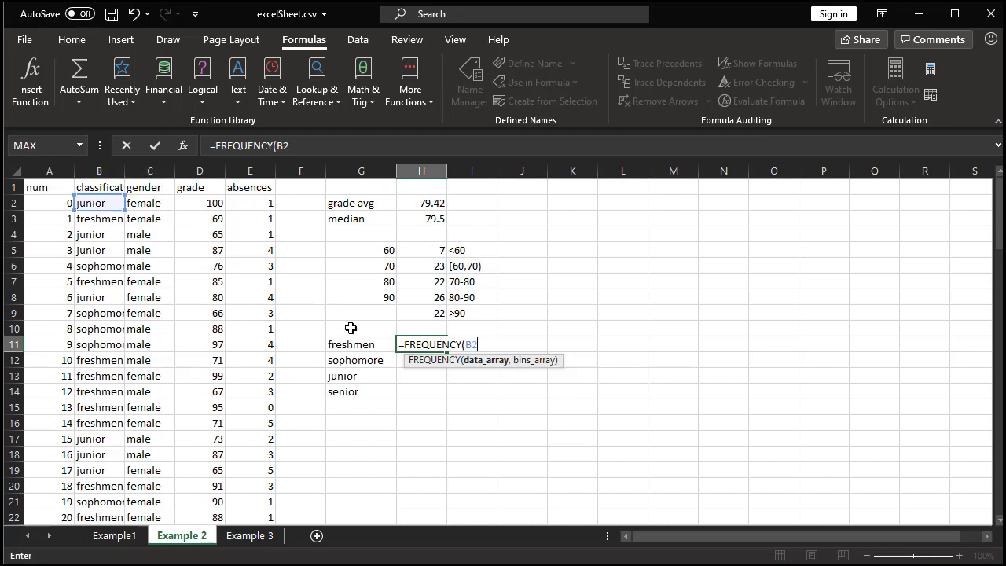
{"action": "type", "text": ":B101"}
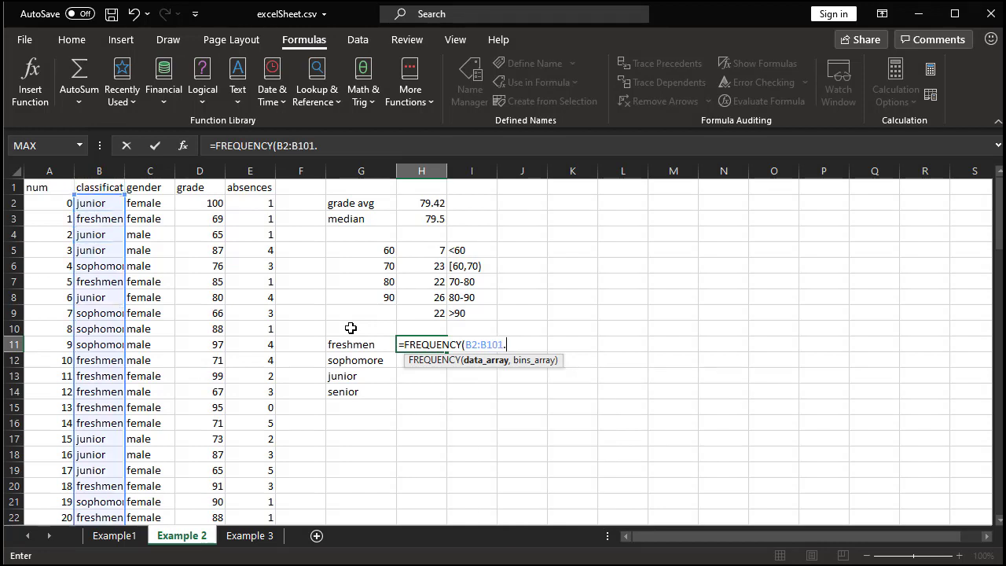
{"action": "type", "text": ","}
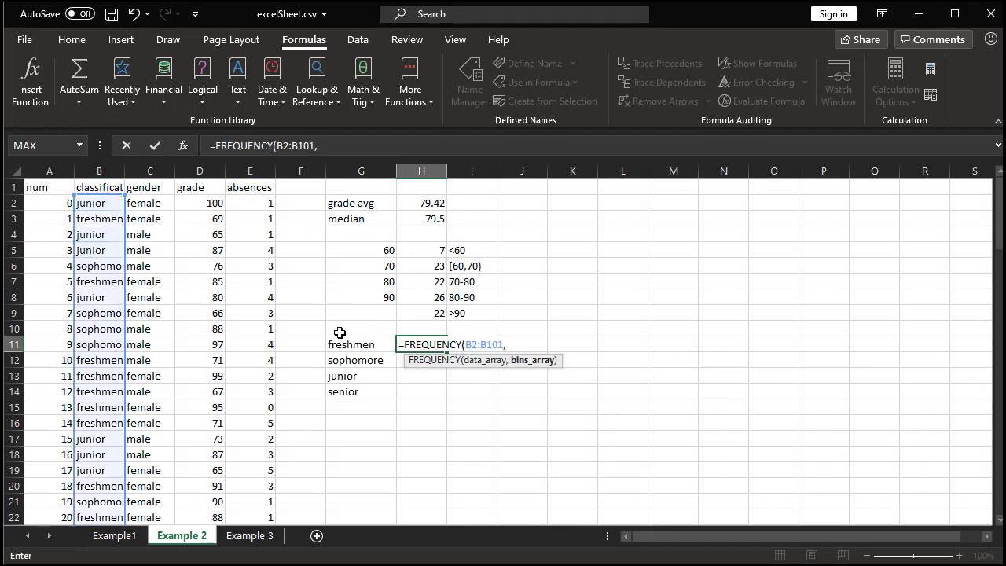
{"action": "left_click_drag", "start_coordinate": [368, 346], "coordinate": [366, 411]}
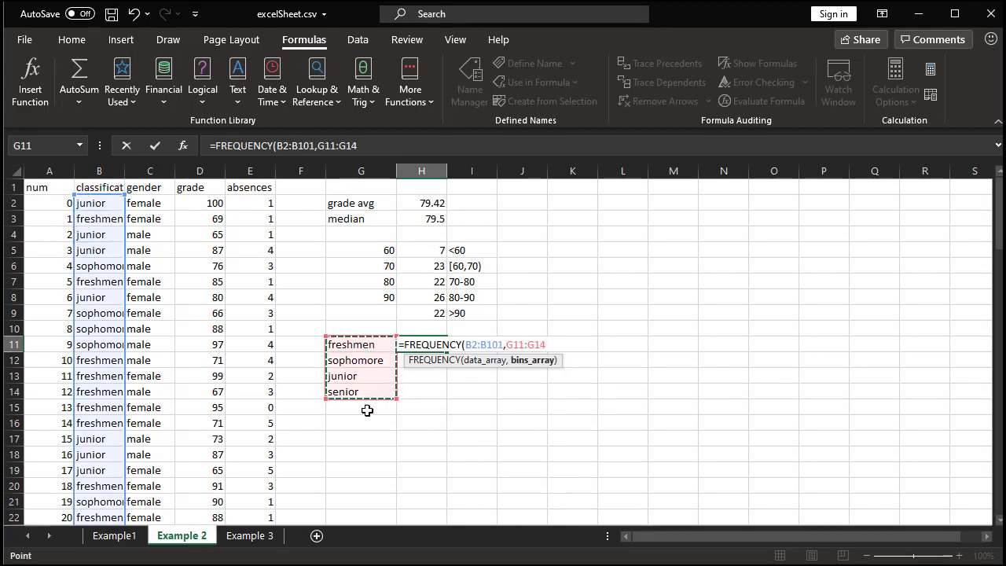
{"action": "type", "text": ")"}
{"action": "key", "text": "Return"}
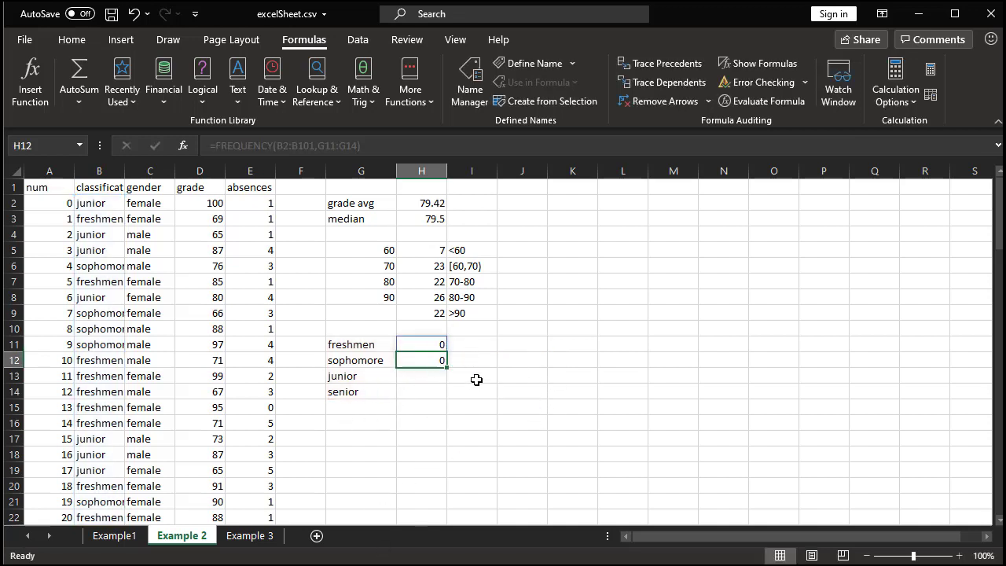
{"action": "left_click", "coordinate": [466, 359]}
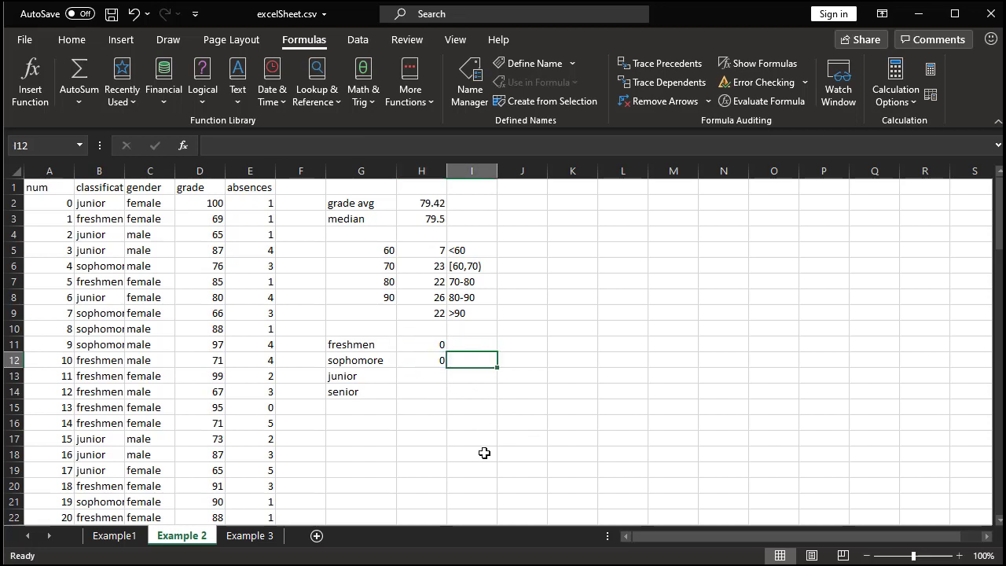
{"action": "left_click_drag", "start_coordinate": [426, 348], "coordinate": [434, 360]}
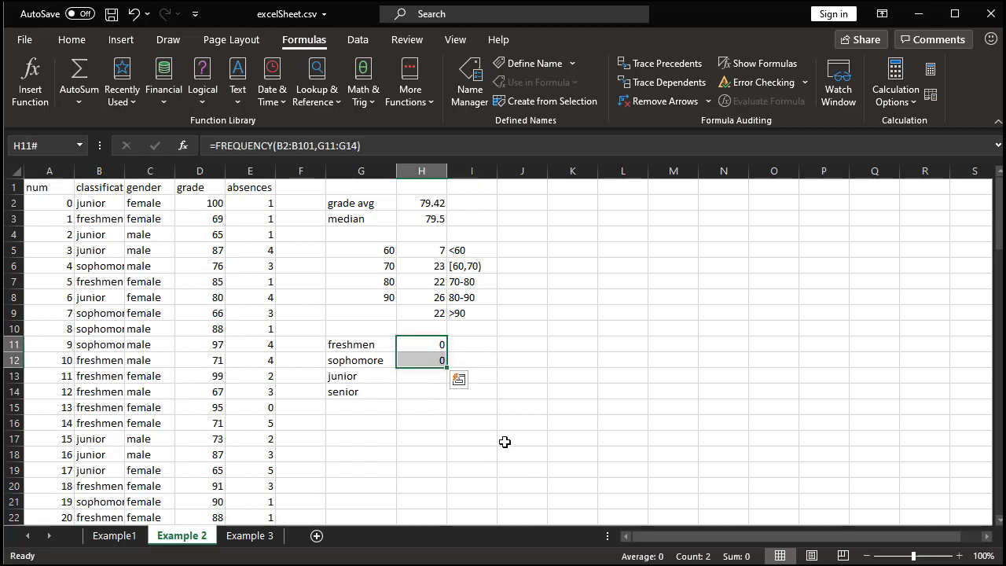
{"action": "key", "text": "Delete"}
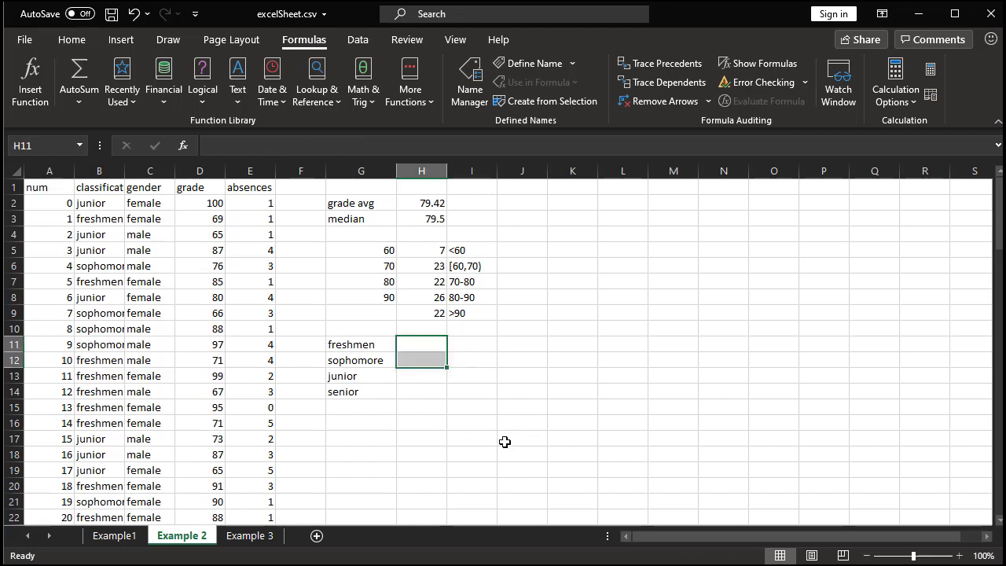
{"action": "left_click", "coordinate": [477, 358]}
Step: Type the note countifs in cell J11, correcting the typo
{"action": "left_click", "coordinate": [442, 342]}
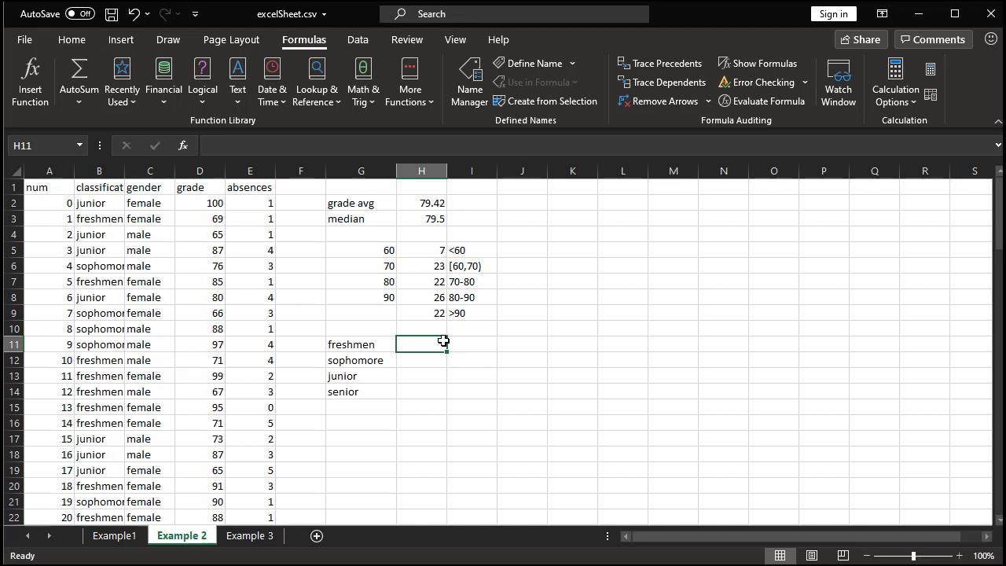
{"action": "key", "text": "Right"}
{"action": "key", "text": "Right"}
{"action": "type", "text": "countifd"}
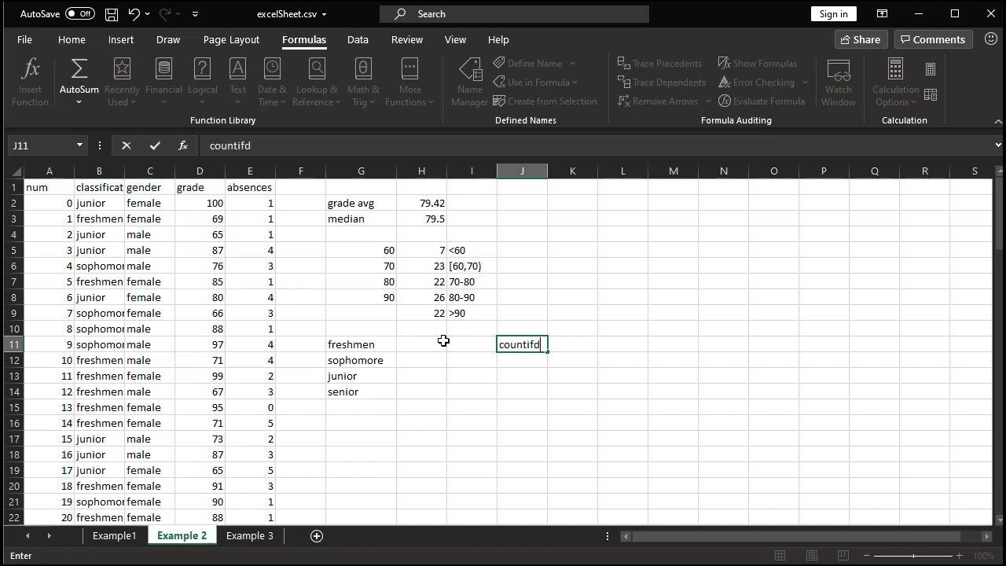
{"action": "key", "text": "BackSpace"}
{"action": "type", "text": "s"}
{"action": "key", "text": "Return"}
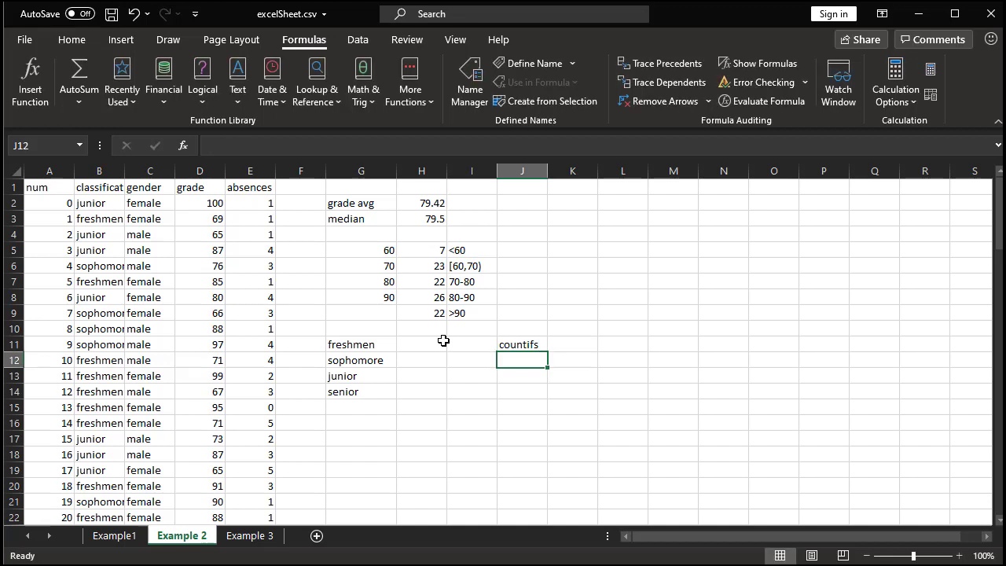
{"action": "key", "text": "Up"}
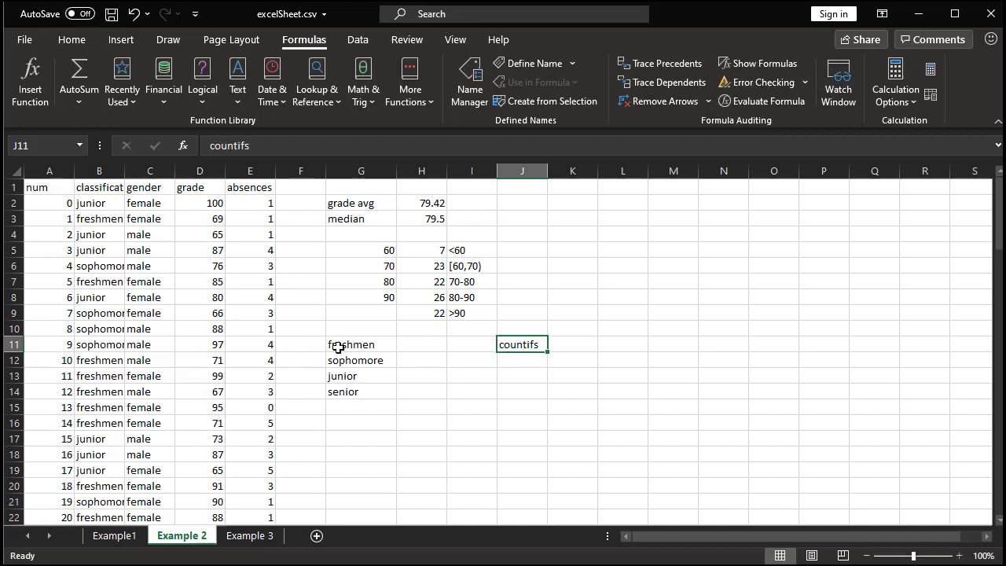
Step: Enter =COUNTIFS(B2:B101,G11:G14) in H11 to count students per class
{"action": "left_click", "coordinate": [417, 350]}
{"action": "type", "text": "="}
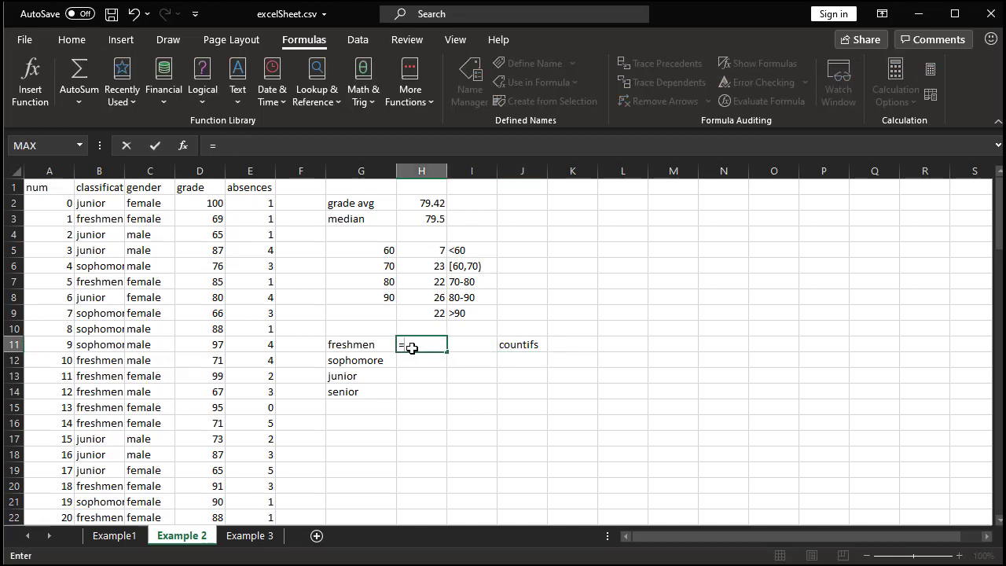
{"action": "type", "text": "co"}
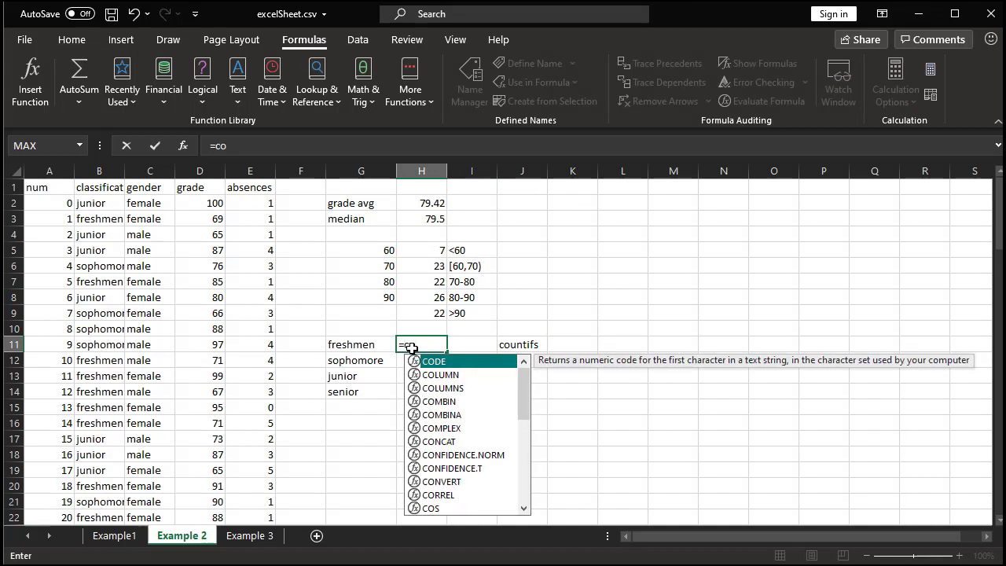
{"action": "type", "text": "unt"}
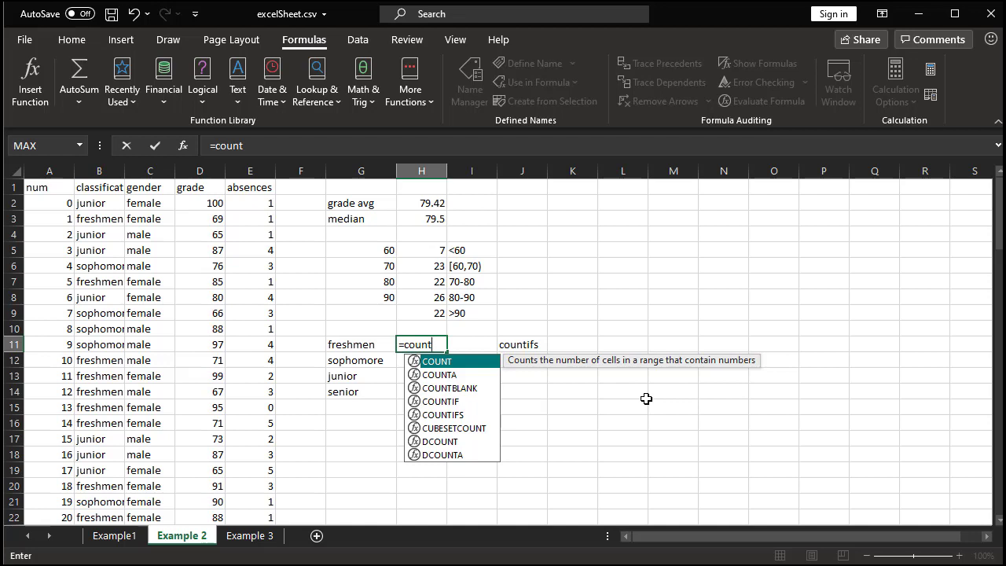
{"action": "key", "text": "Down"}
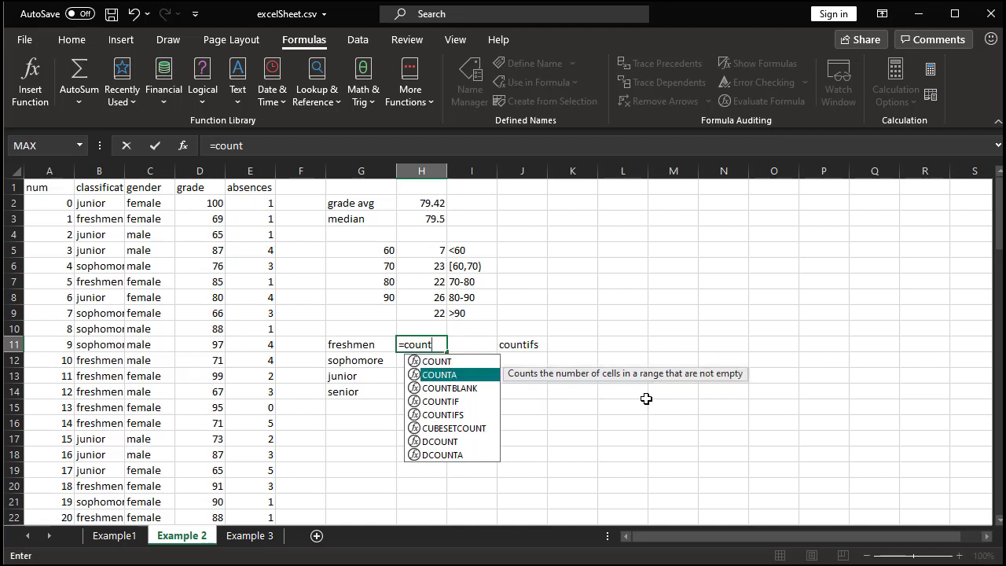
{"action": "key", "text": "Down"}
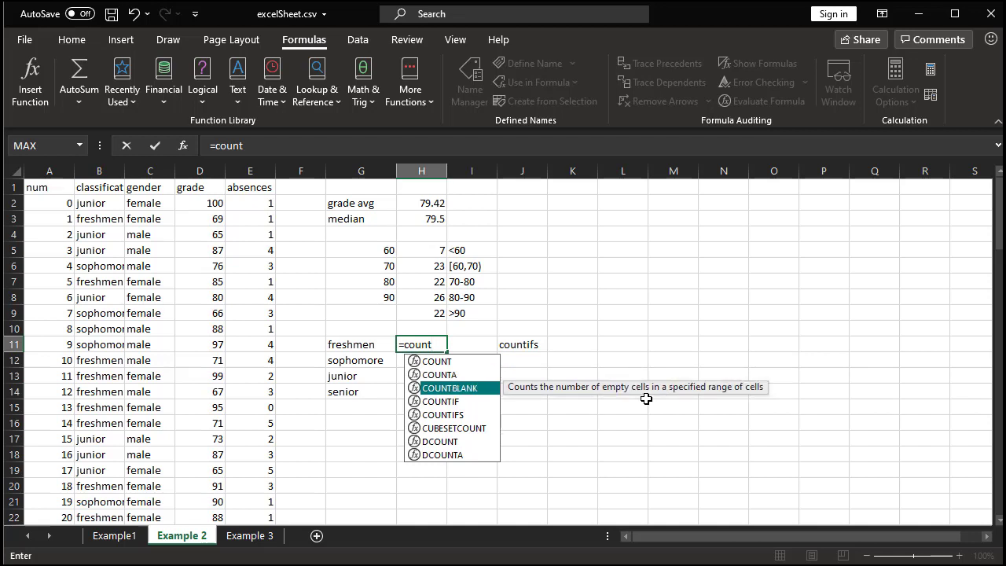
{"action": "key", "text": "Down"}
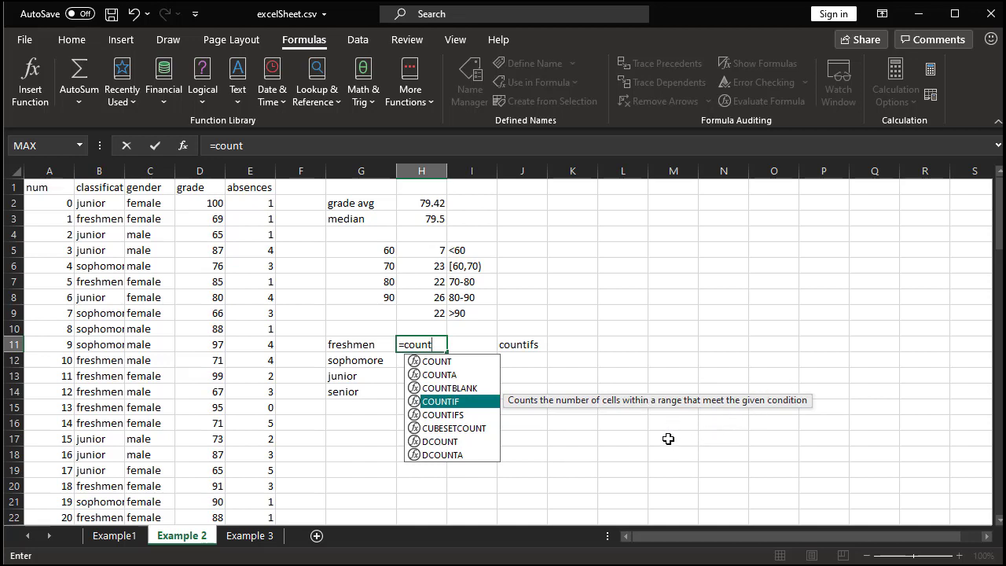
{"action": "key", "text": "Down"}
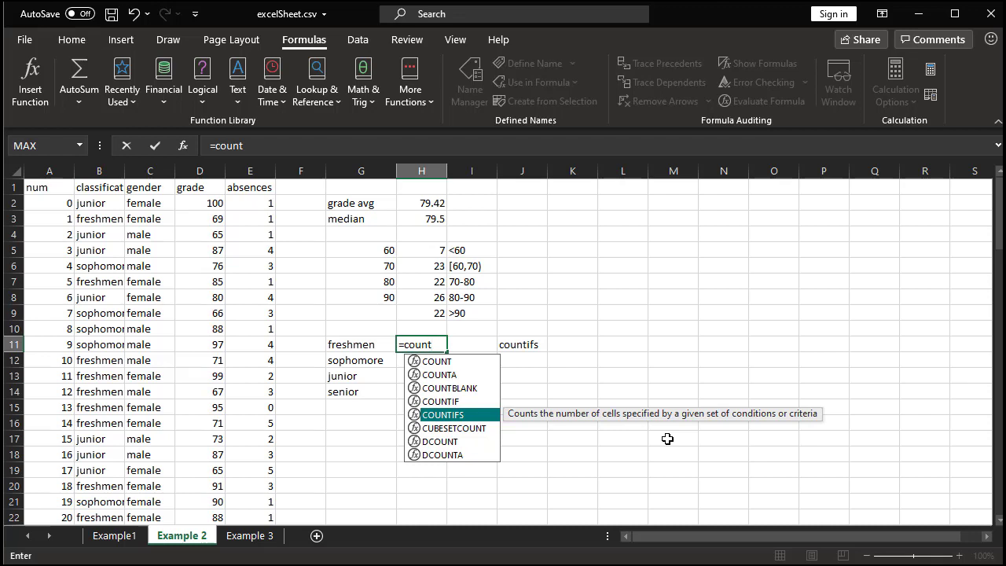
{"action": "key", "text": "Tab"}
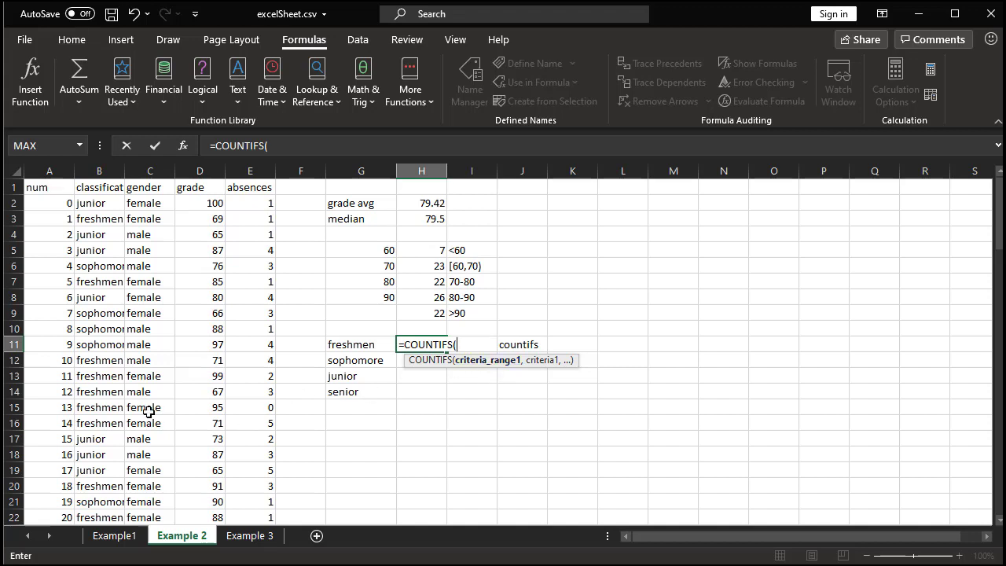
{"action": "type", "text": "B2:"}
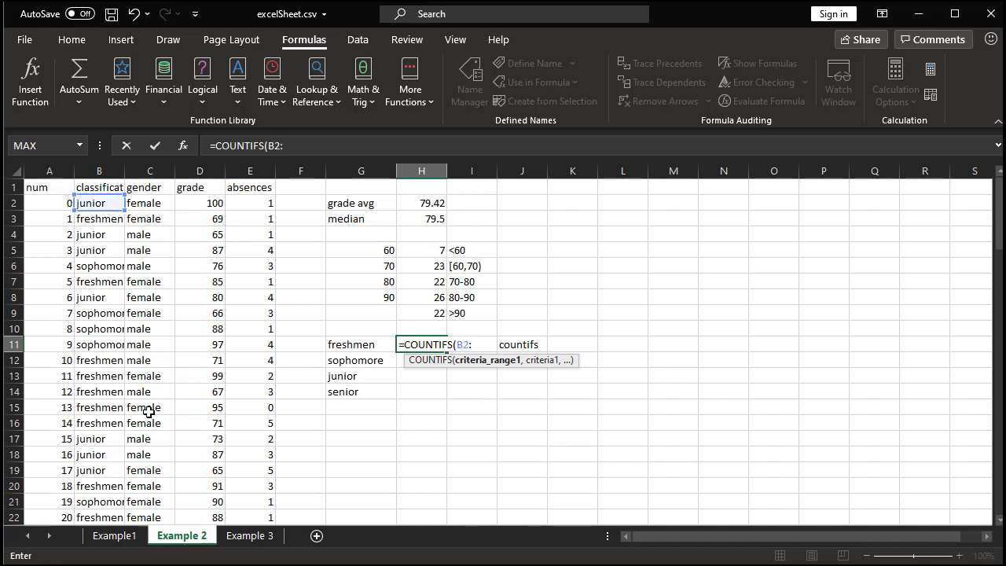
{"action": "type", "text": "B101"}
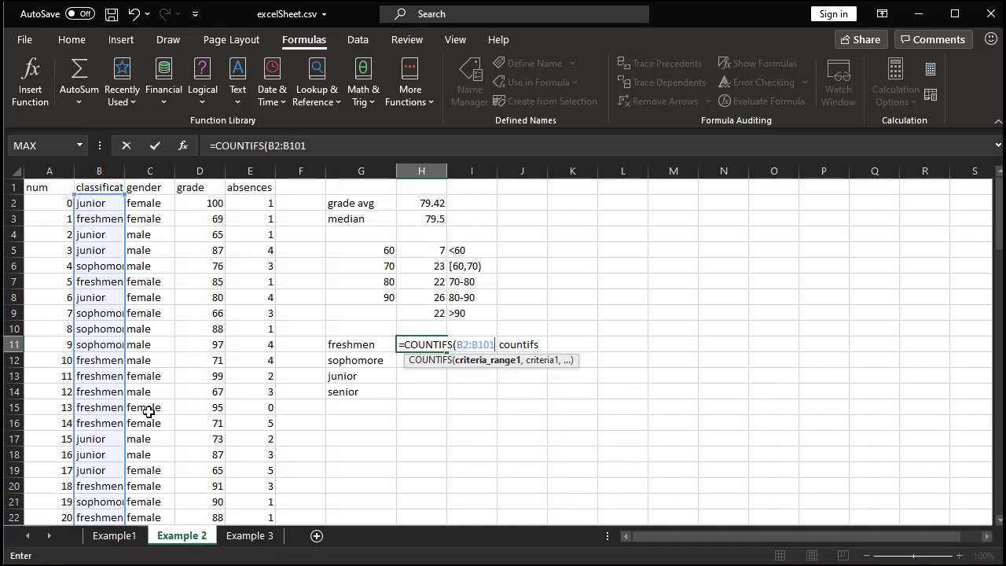
{"action": "type", "text": ","}
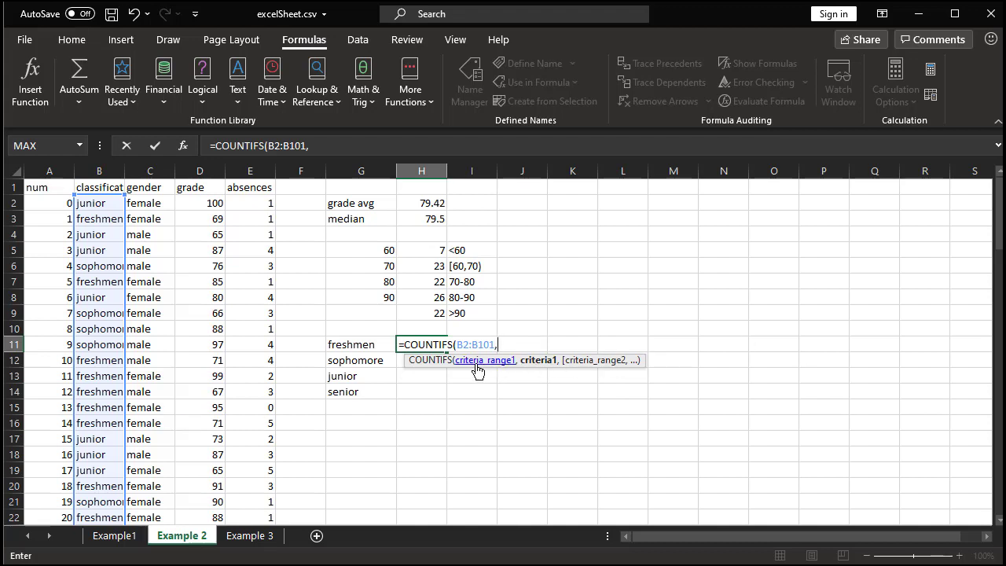
{"action": "left_click_drag", "start_coordinate": [362, 346], "coordinate": [359, 387]}
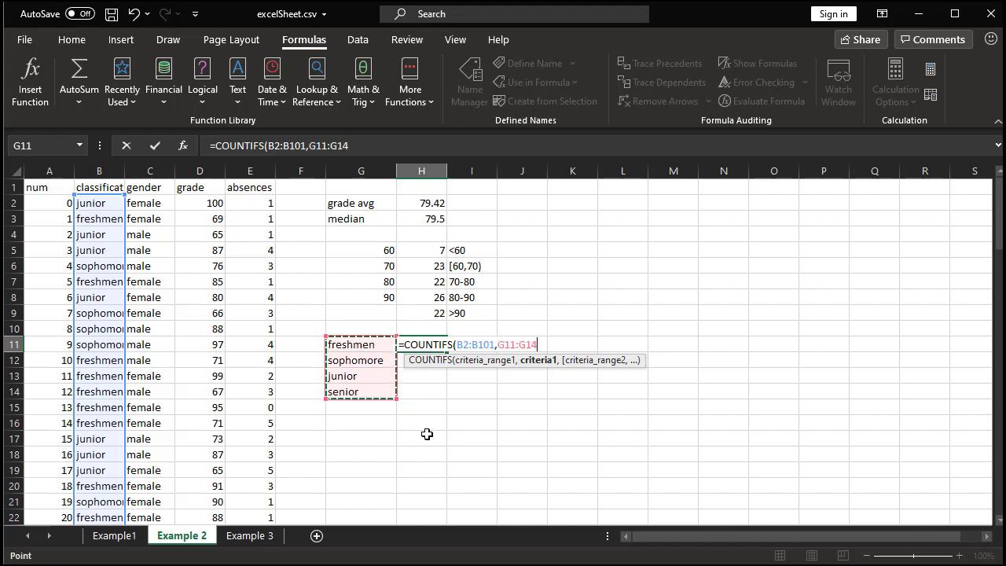
{"action": "type", "text": ")"}
{"action": "key", "text": "Return"}
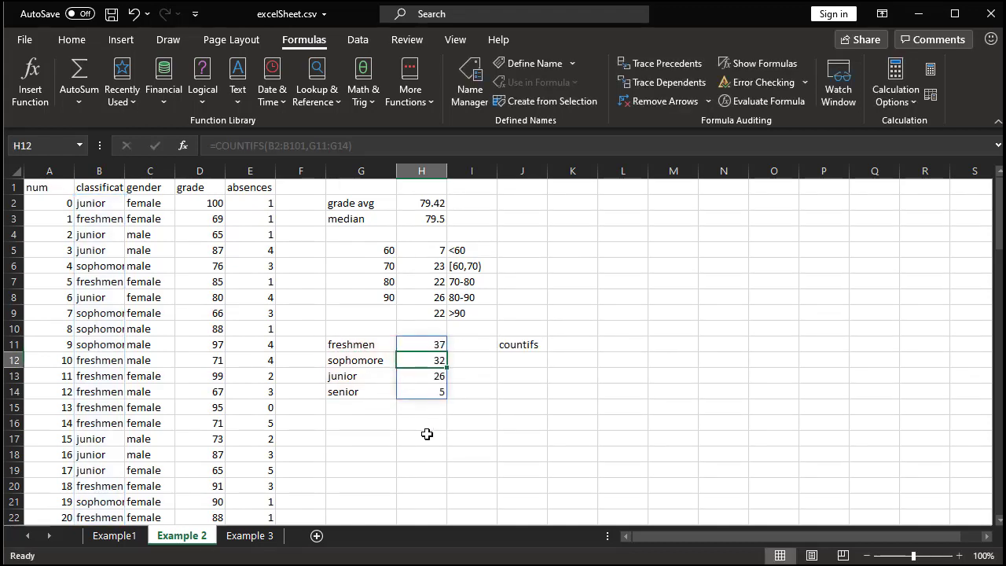
Step: Enter a trial =COUNTIF(B2:B101,G11:G14) in I11, spilling 37, 32, 26 and 5
{"action": "left_click", "coordinate": [483, 343]}
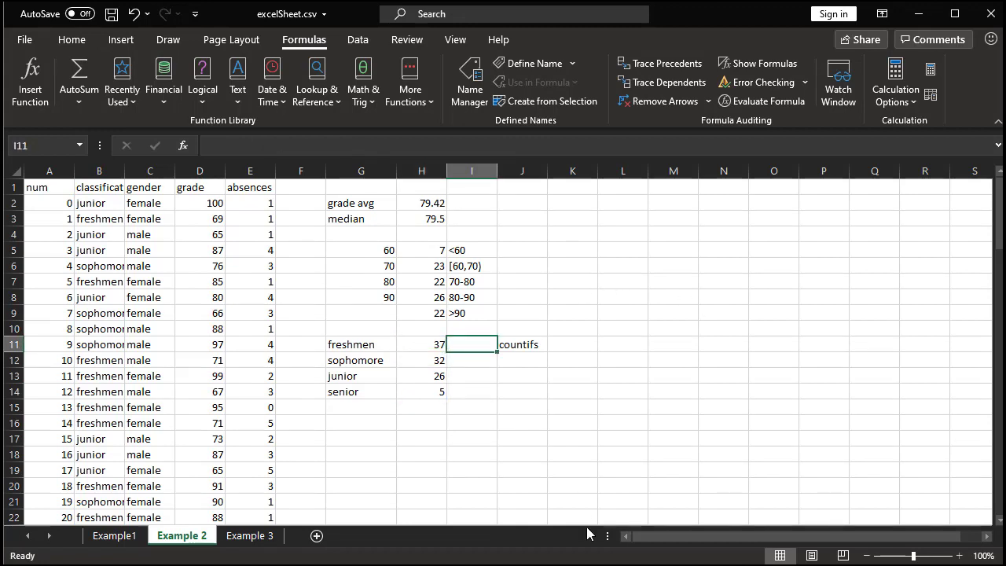
{"action": "type", "text": "=count"}
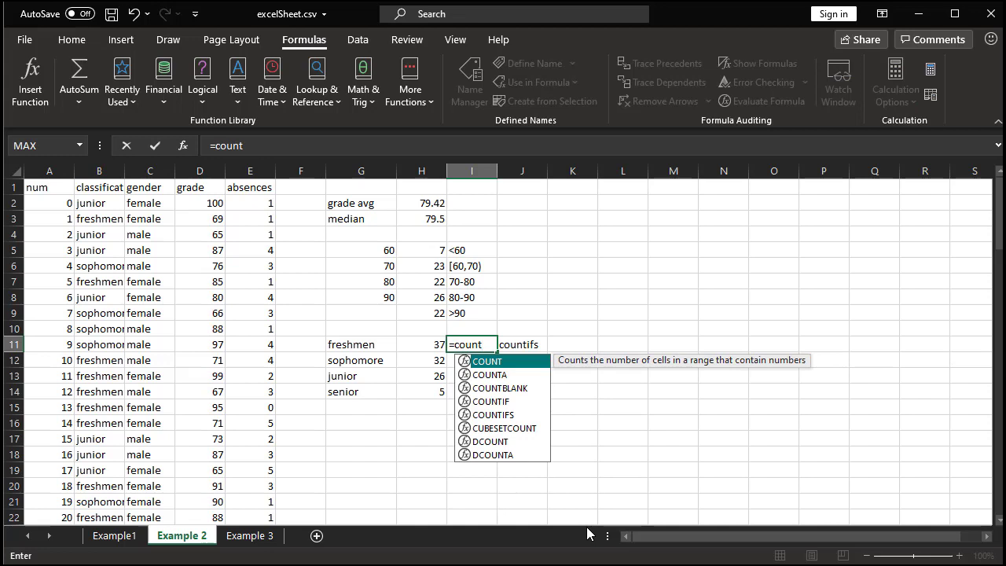
{"action": "type", "text": "if"}
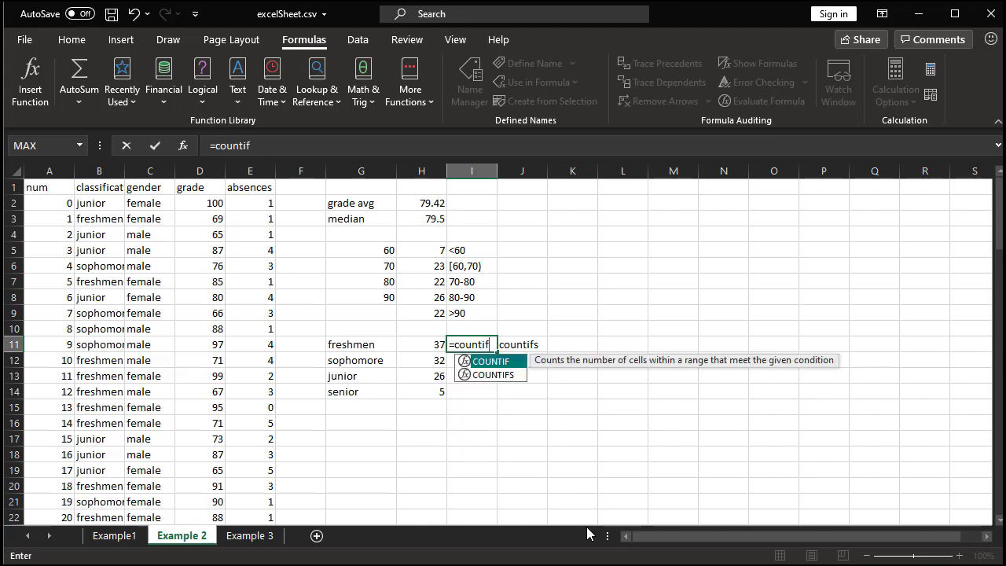
{"action": "key", "text": "Tab"}
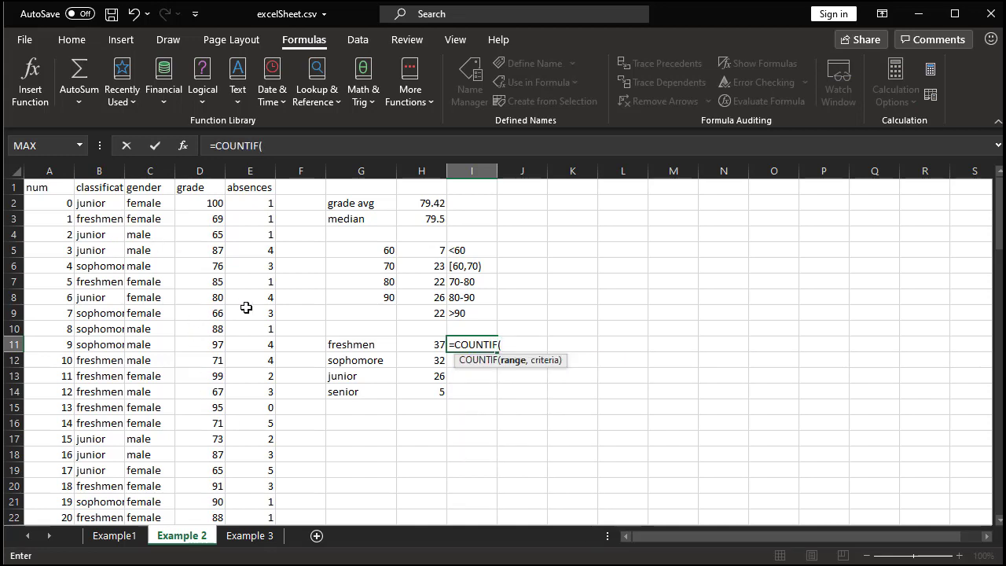
{"action": "type", "text": "B2:B101,"}
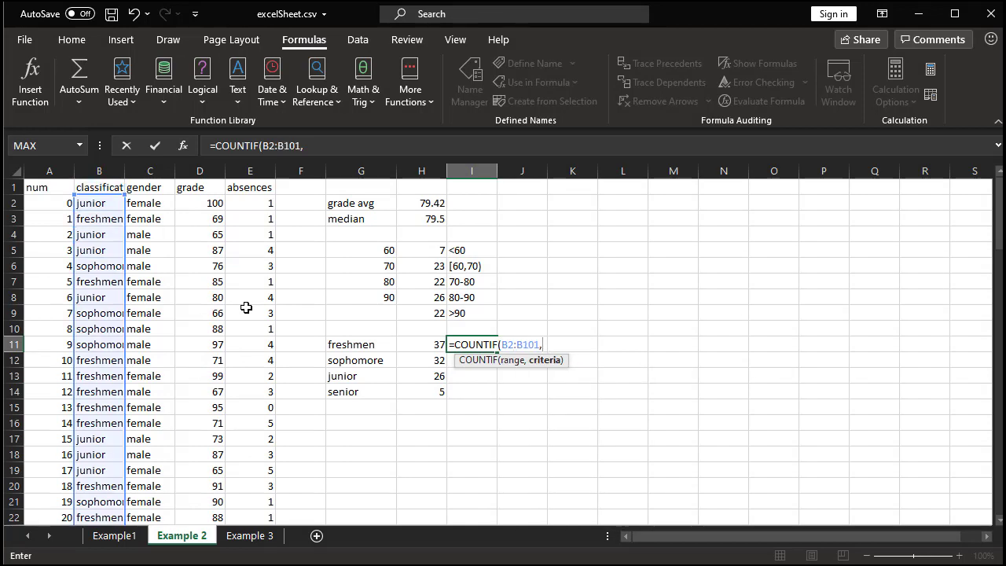
{"action": "left_click_drag", "start_coordinate": [346, 343], "coordinate": [338, 393]}
{"action": "type", "text": ")"}
{"action": "key", "text": "Return"}
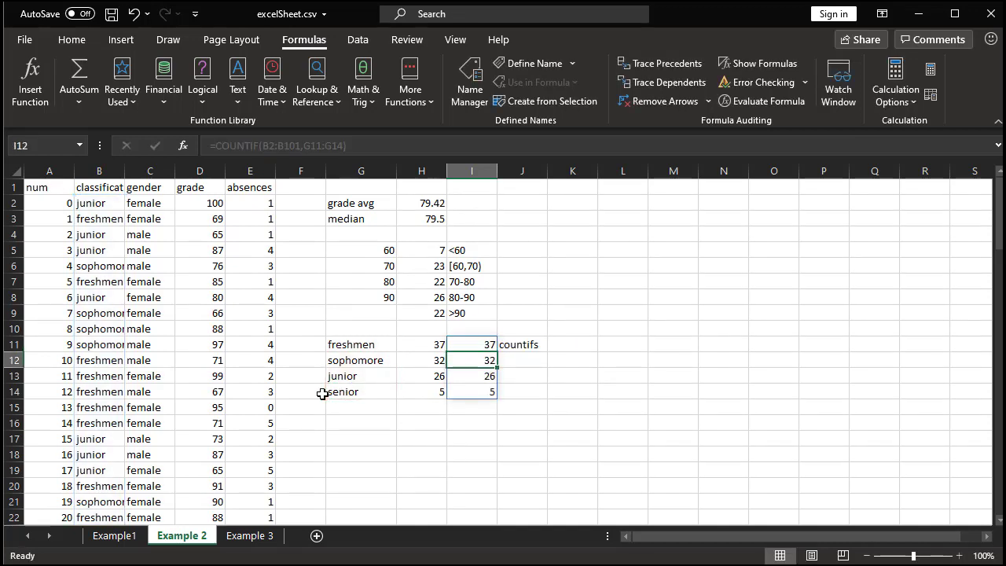
Step: Delete the countifs note in J11 and undo the trial COUNTIF column
{"action": "left_click", "coordinate": [539, 349]}
{"action": "key", "text": "Delete"}
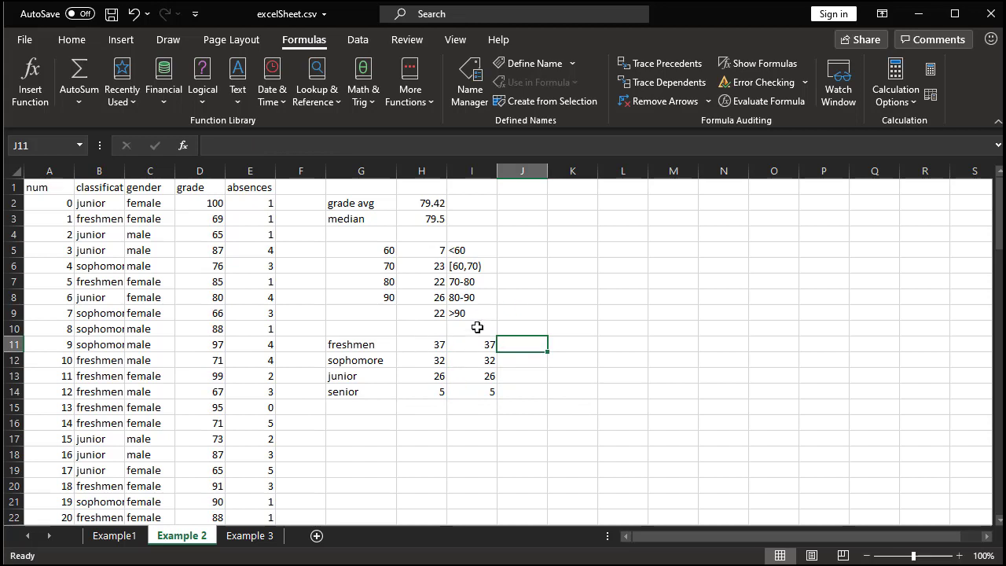
{"action": "left_click_drag", "start_coordinate": [444, 346], "coordinate": [430, 391]}
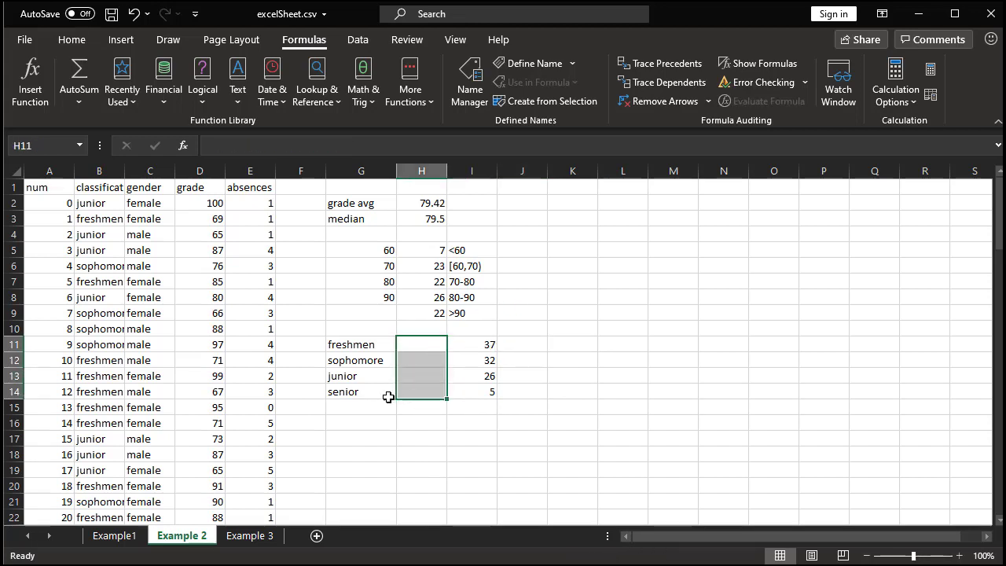
{"action": "left_click_drag", "start_coordinate": [478, 345], "coordinate": [482, 391]}
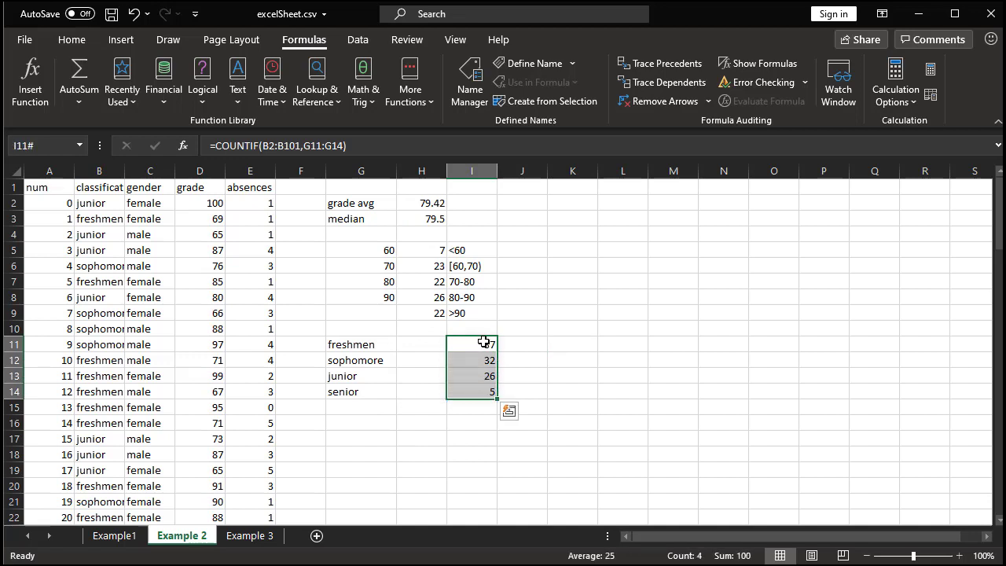
{"action": "key", "text": "ctrl+z"}
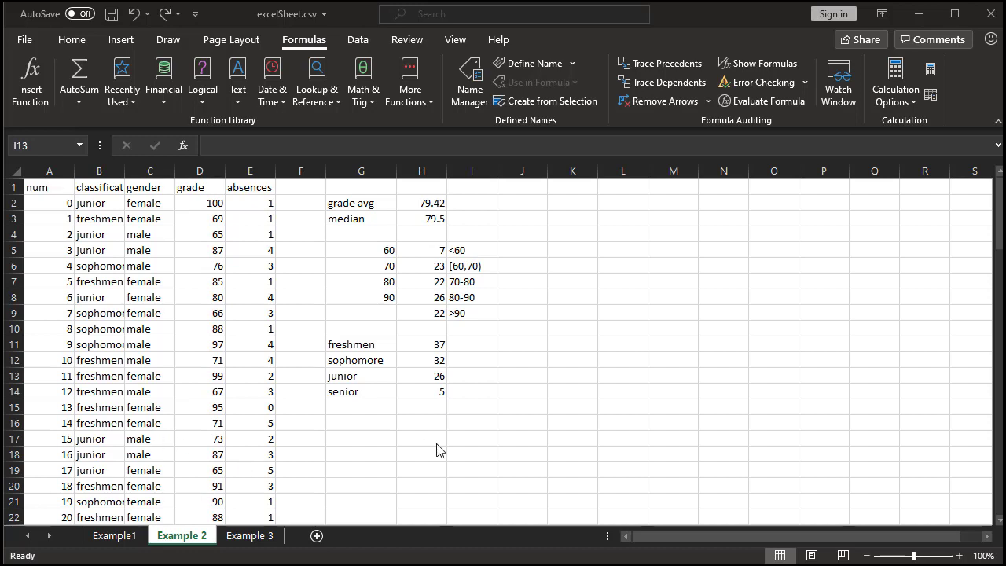
Step: Type the gender labels male, female and ns in G16:G18
{"action": "left_click", "coordinate": [356, 429]}
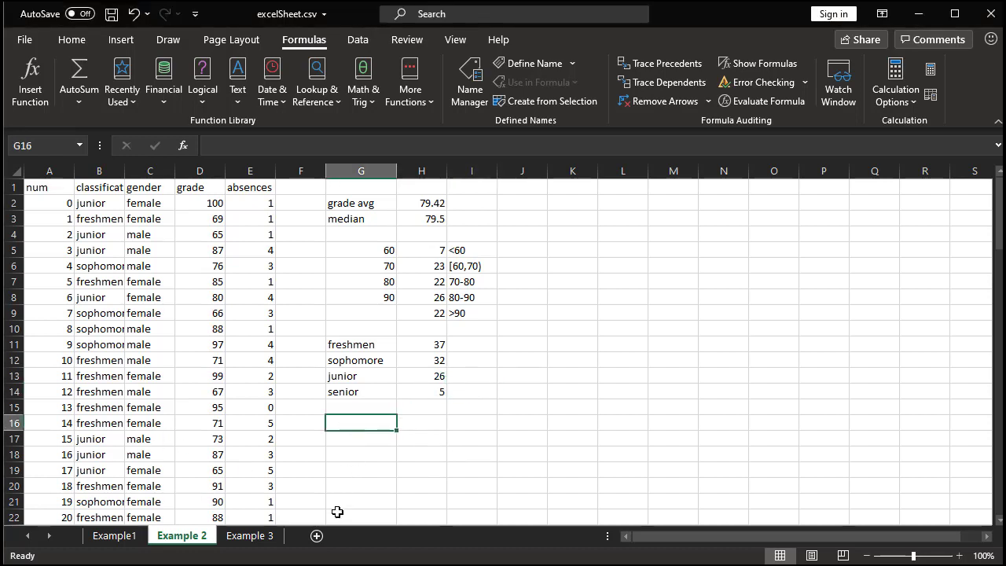
{"action": "key", "text": "F2"}
{"action": "type", "text": "mal"}
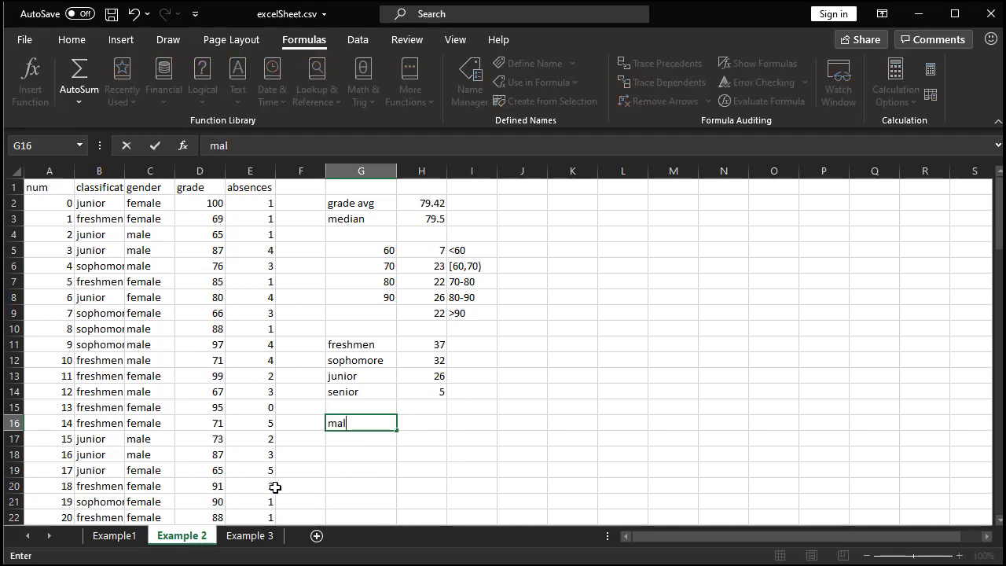
{"action": "type", "text": "e"}
{"action": "key", "text": "Return"}
{"action": "type", "text": "fe"}
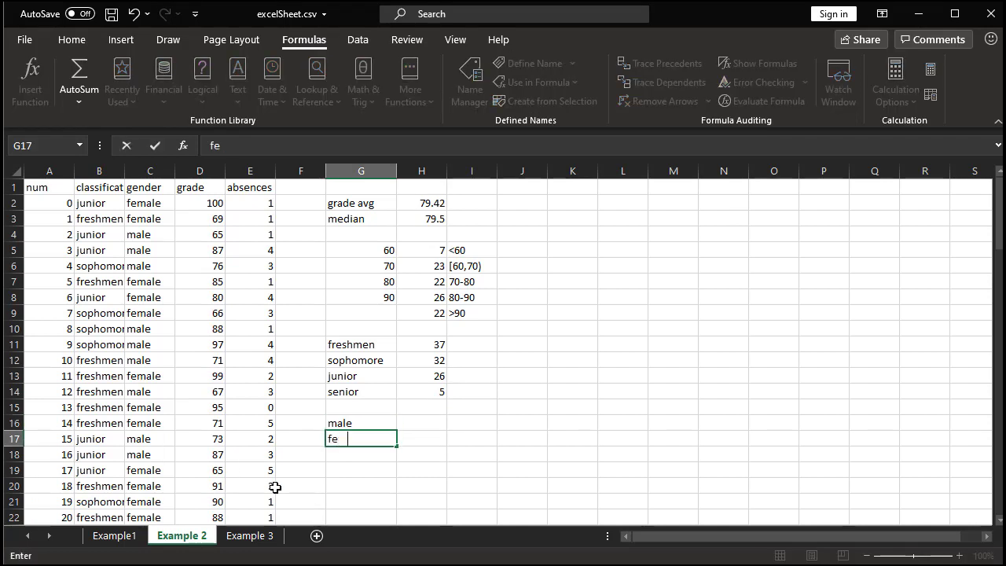
{"action": "type", "text": "male"}
{"action": "key", "text": "ctrl+Return"}
{"action": "type", "text": "ns"}
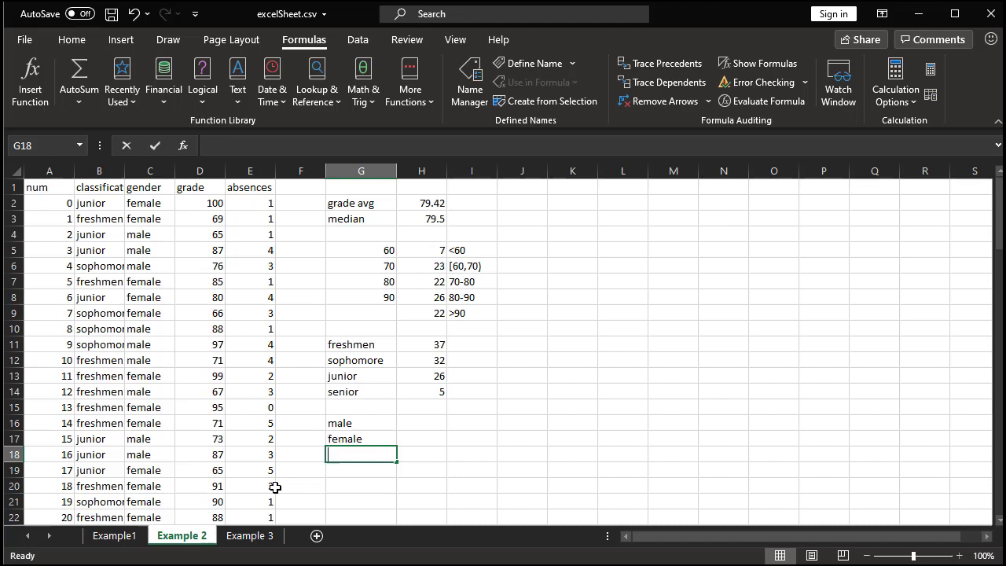
Step: Enter =COUNTIF(C2:C101,G16:G18) in H16, giving counts 43, 56 and 1
{"action": "left_click", "coordinate": [425, 423]}
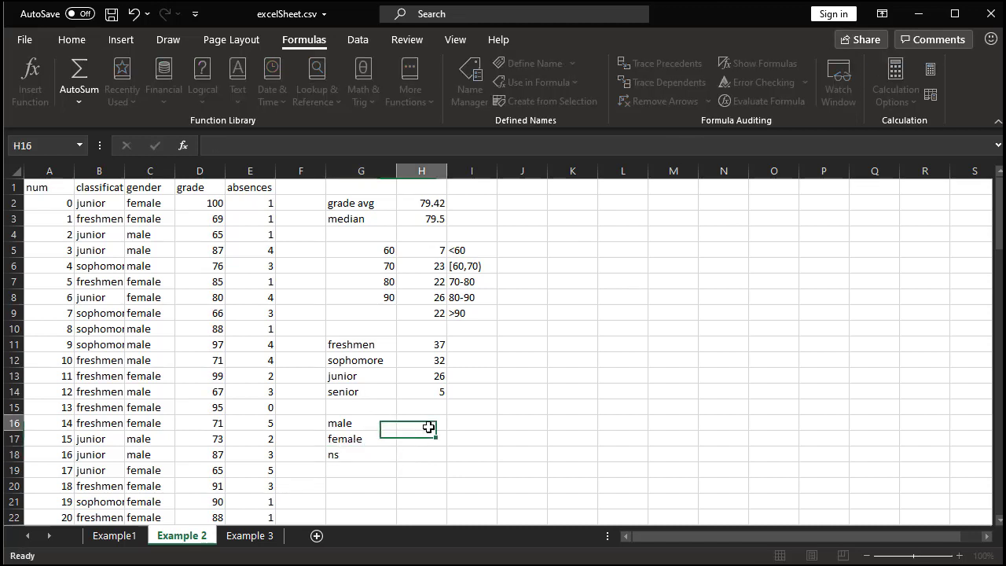
{"action": "type", "text": "=countif"}
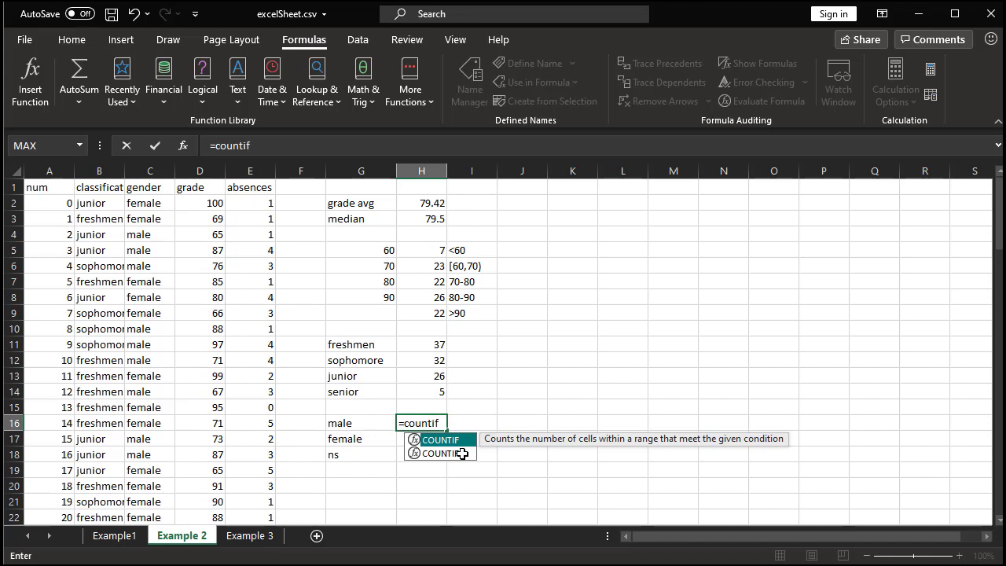
{"action": "key", "text": "Tab"}
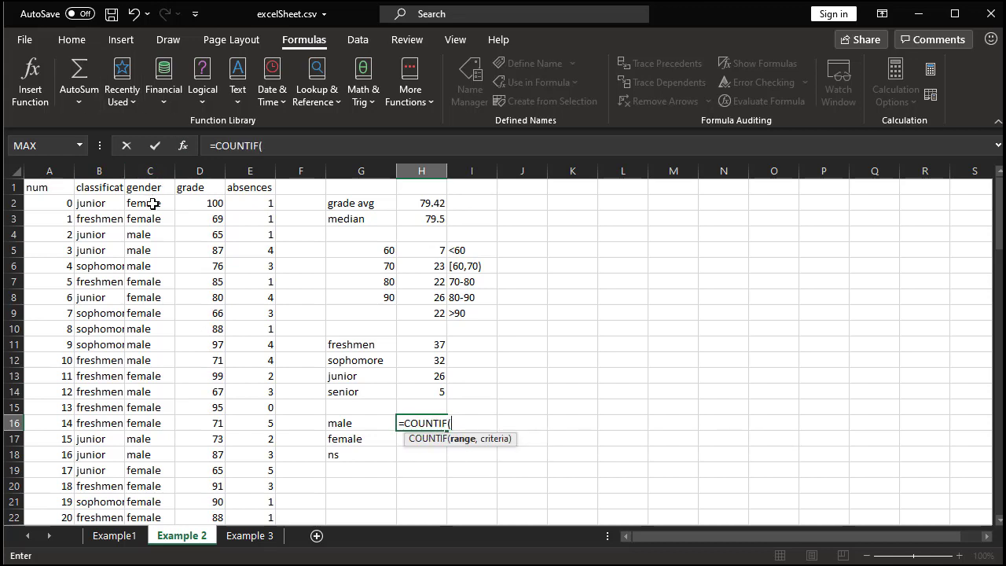
{"action": "type", "text": "C"}
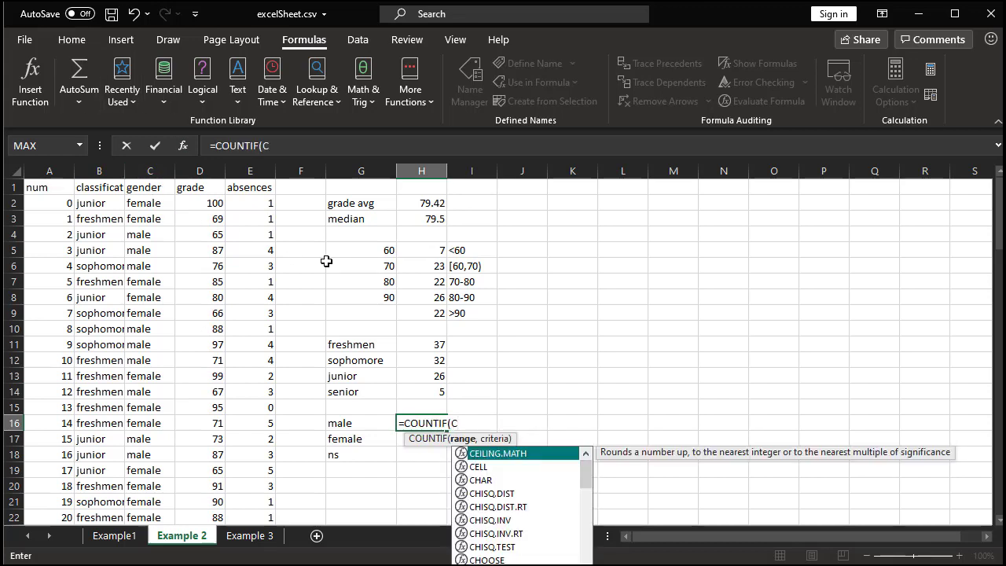
{"action": "type", "text": "2"}
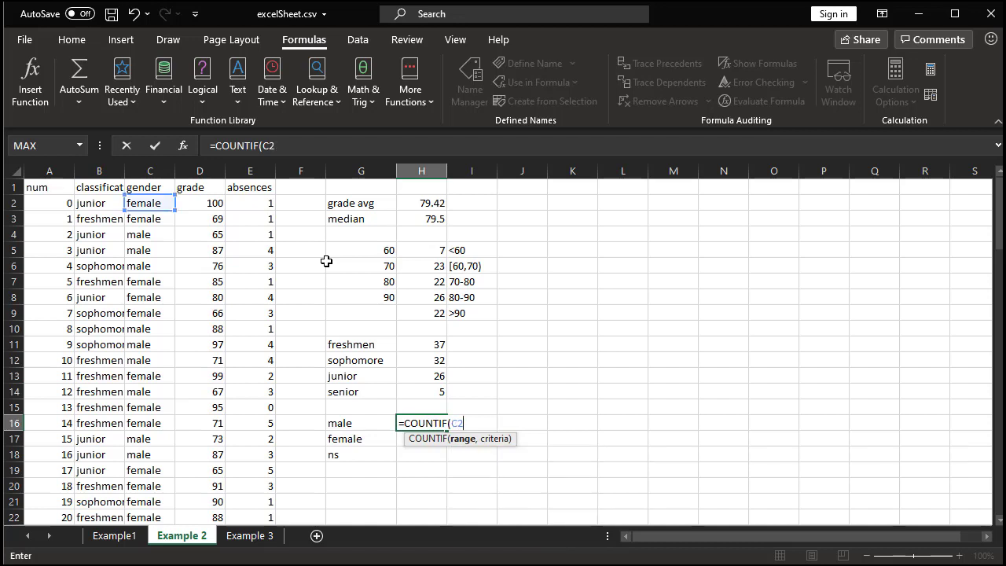
{"action": "type", "text": ":C101"}
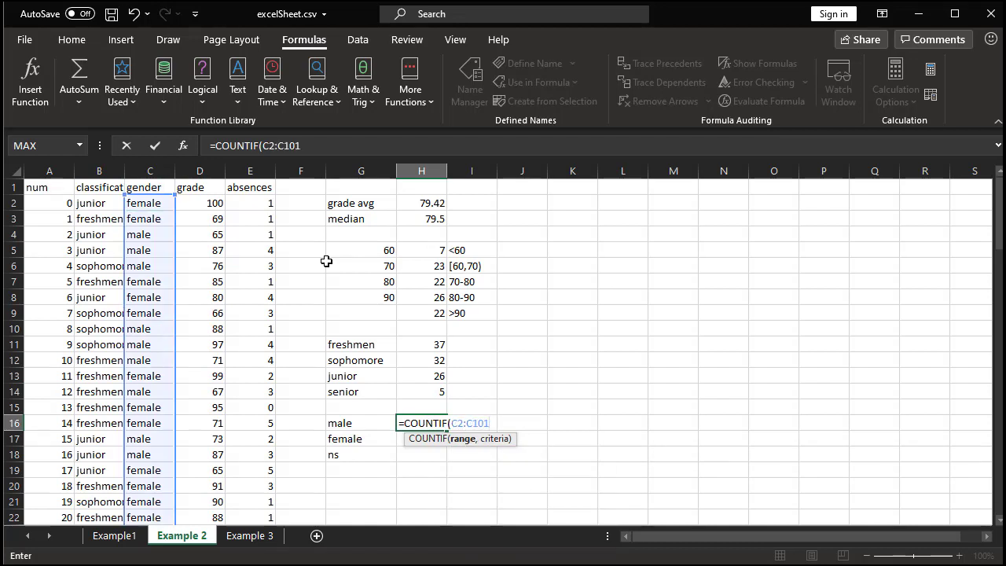
{"action": "type", "text": ")"}
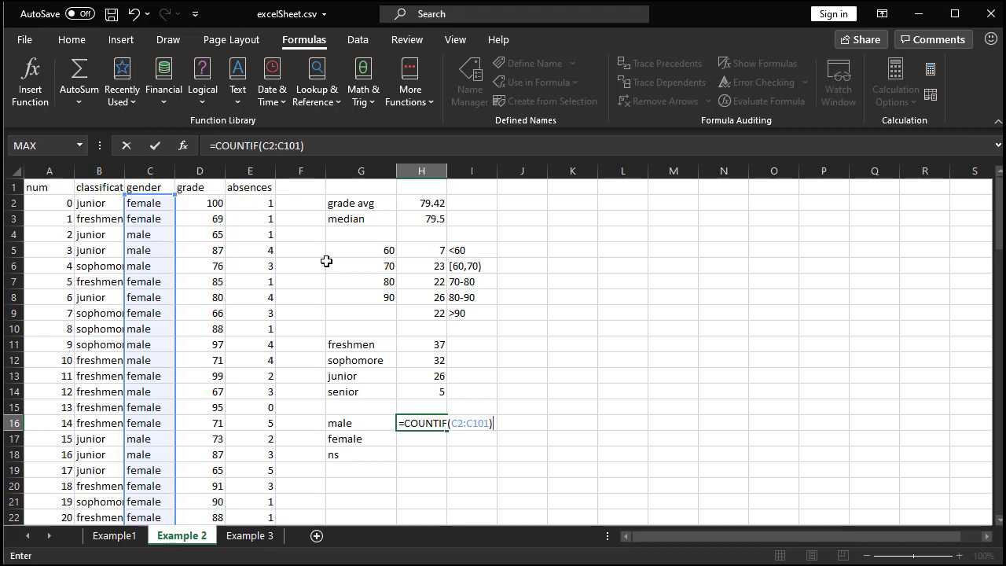
{"action": "key", "text": "BackSpace"}
{"action": "type", "text": ",."}
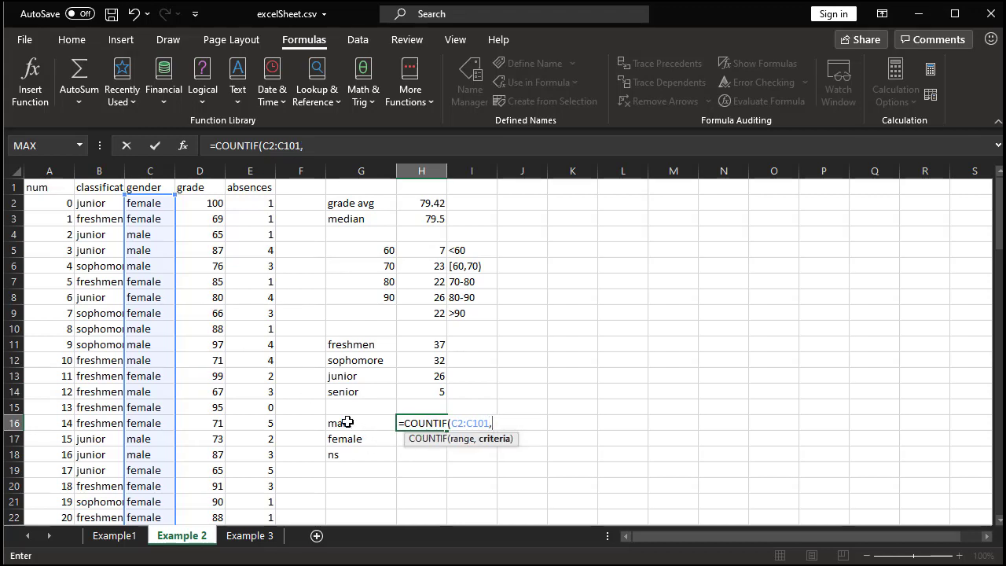
{"action": "left_click_drag", "start_coordinate": [341, 423], "coordinate": [348, 459]}
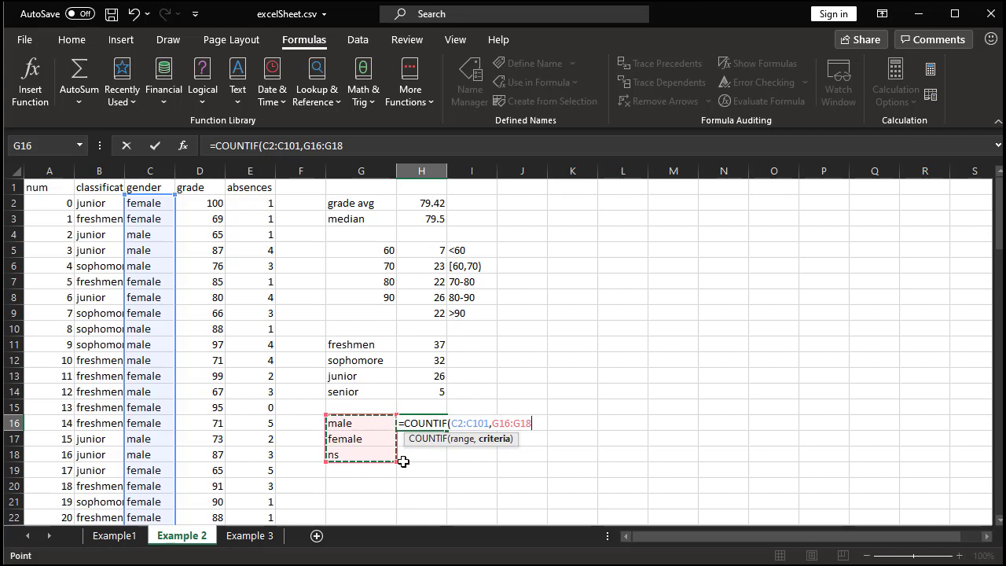
{"action": "key", "text": "Return"}
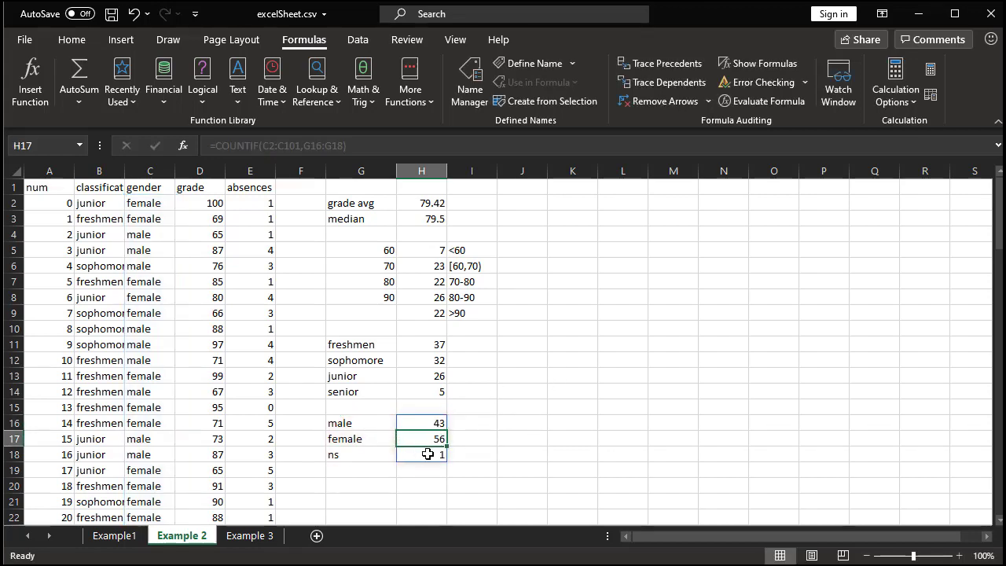
Step: Review the grade average formula, then move to the Example 3 sheet
{"action": "left_click", "coordinate": [463, 454]}
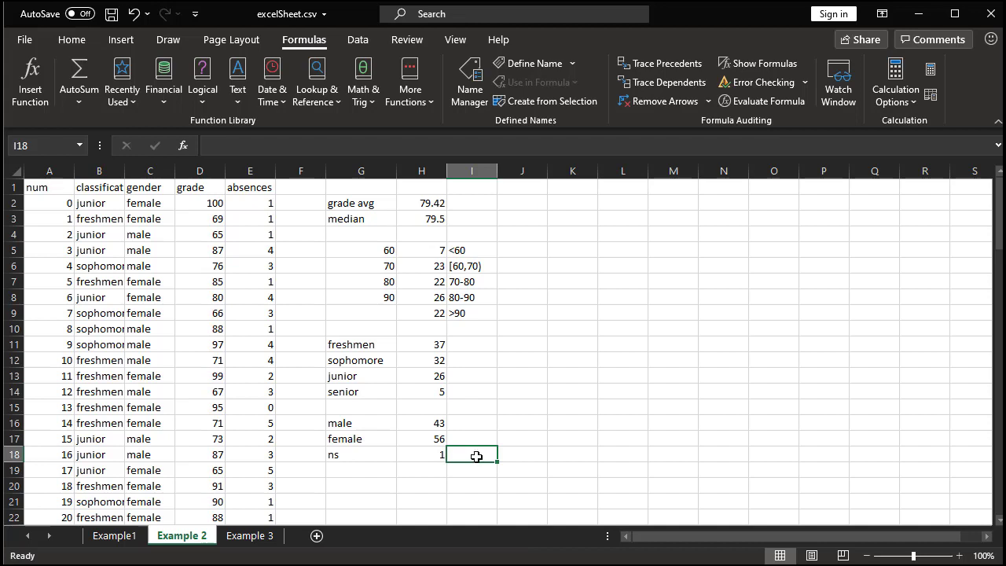
{"action": "left_click", "coordinate": [383, 256]}
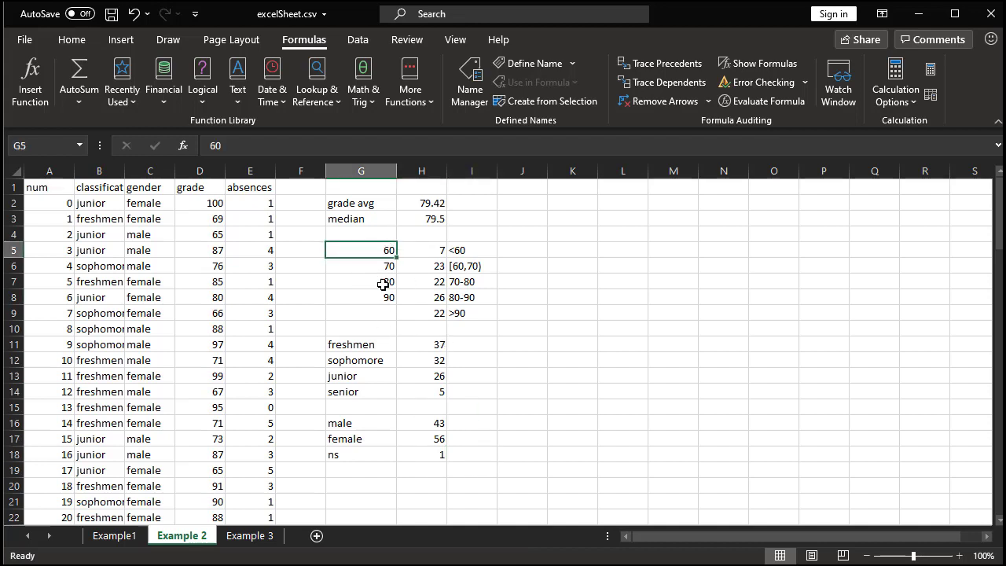
{"action": "left_click", "coordinate": [358, 203]}
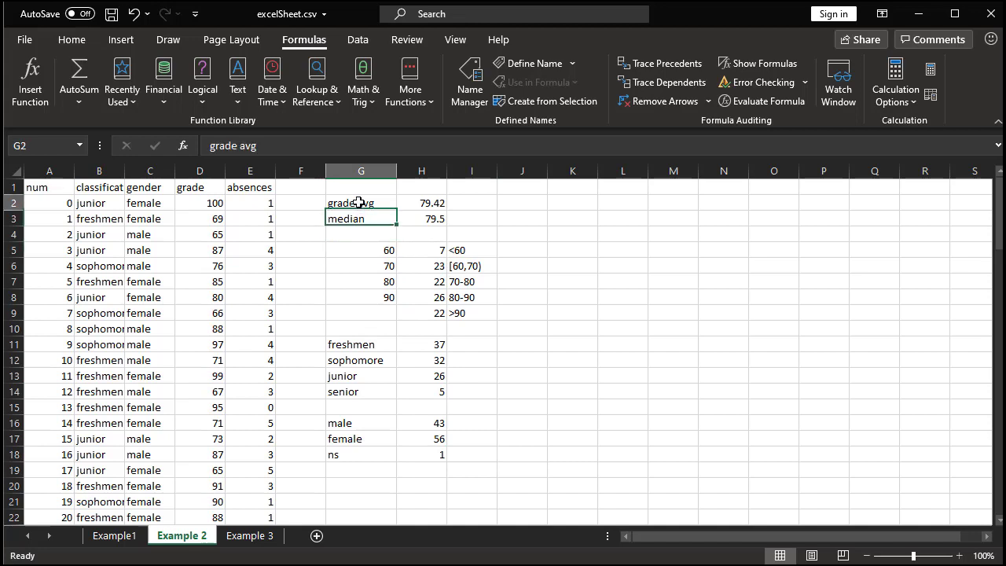
{"action": "left_click", "coordinate": [438, 202]}
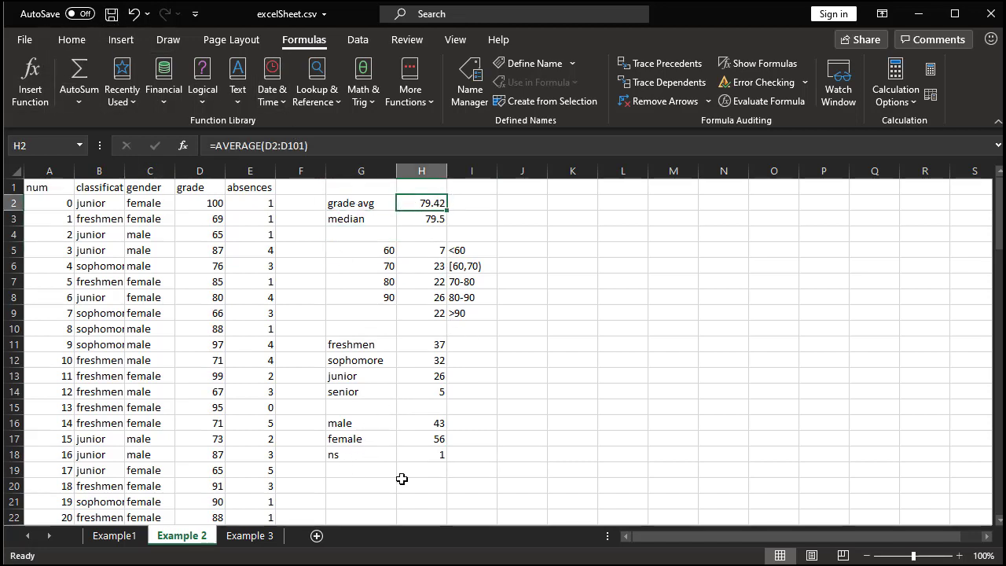
{"action": "left_click", "coordinate": [251, 538]}
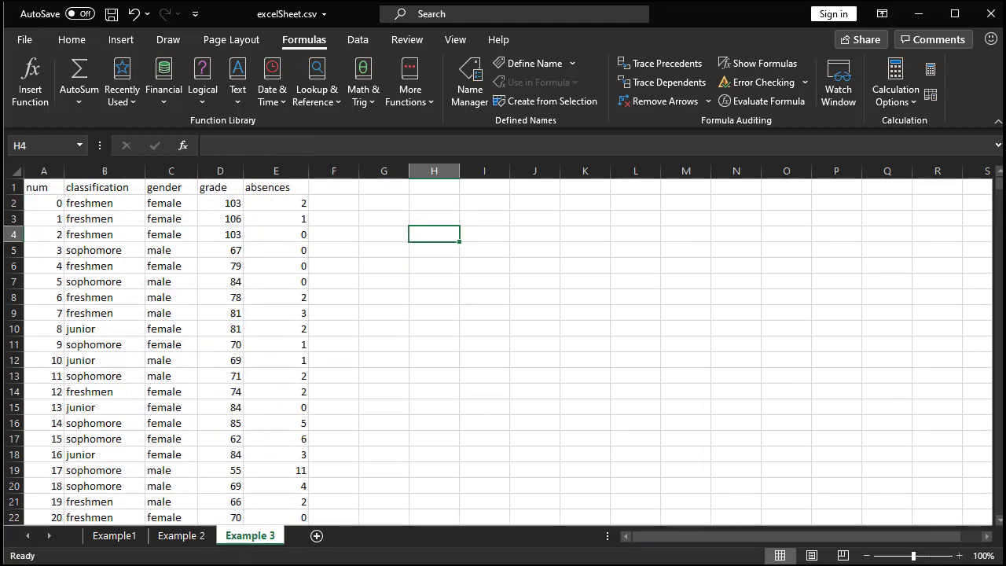
Step: Select grade column D on Example 3 to read its Average, Count and Sum
{"action": "left_click", "coordinate": [184, 538]}
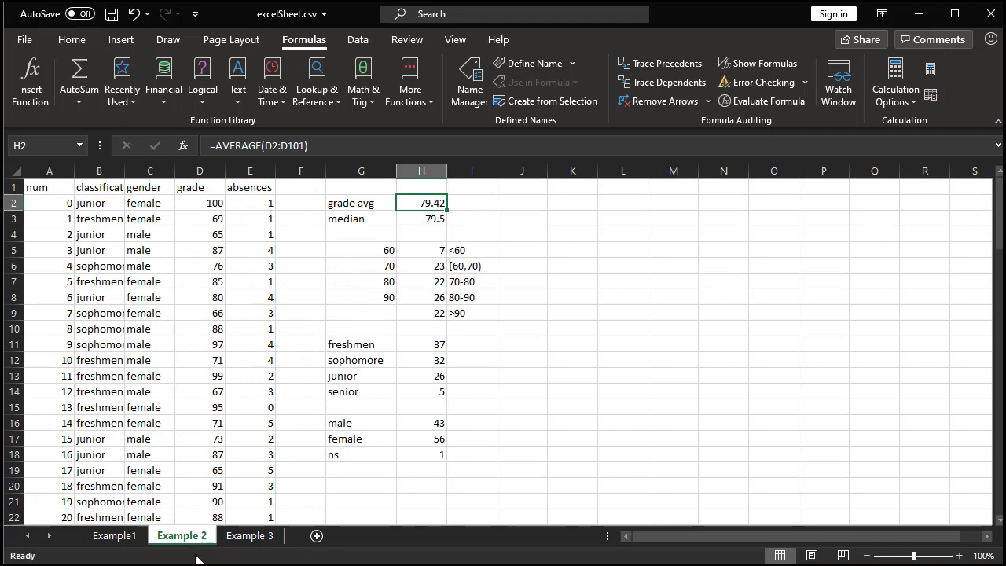
{"action": "left_click", "coordinate": [250, 538]}
{"action": "scroll", "coordinate": [586, 389], "scroll_direction": "down", "scroll_amount": 15}
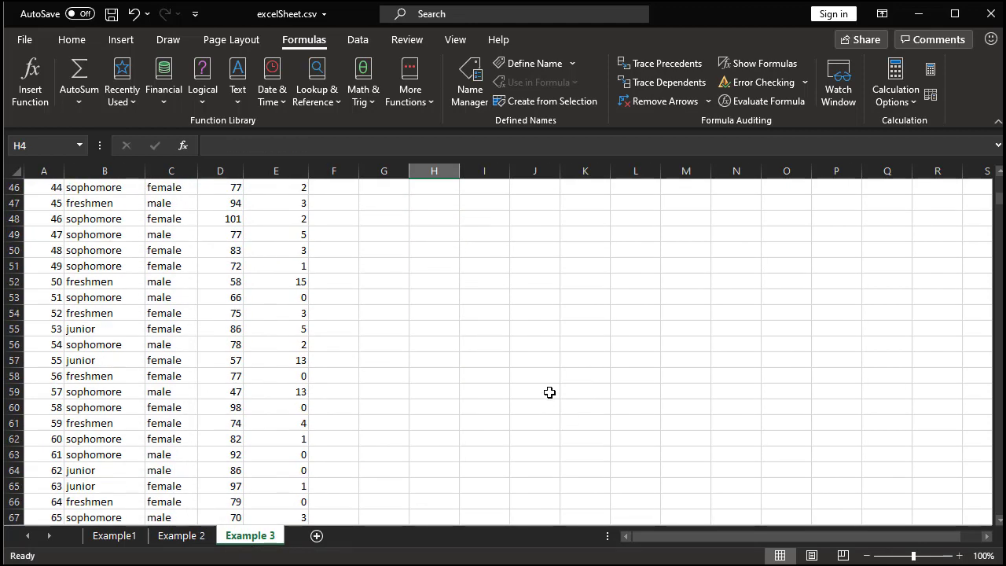
{"action": "scroll", "coordinate": [549, 392], "scroll_direction": "down", "scroll_amount": 20}
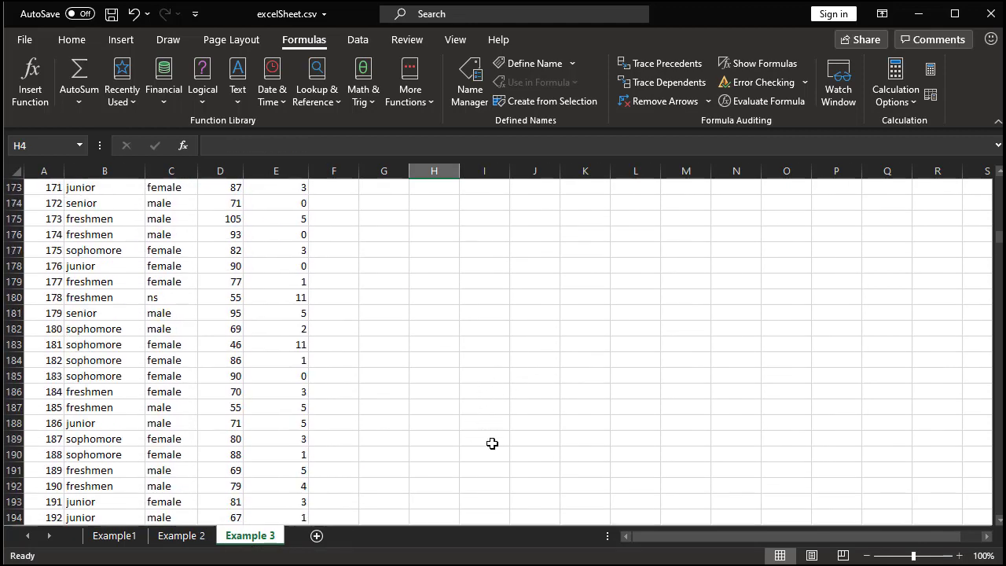
{"action": "scroll", "coordinate": [493, 443], "scroll_direction": "down", "scroll_amount": 20}
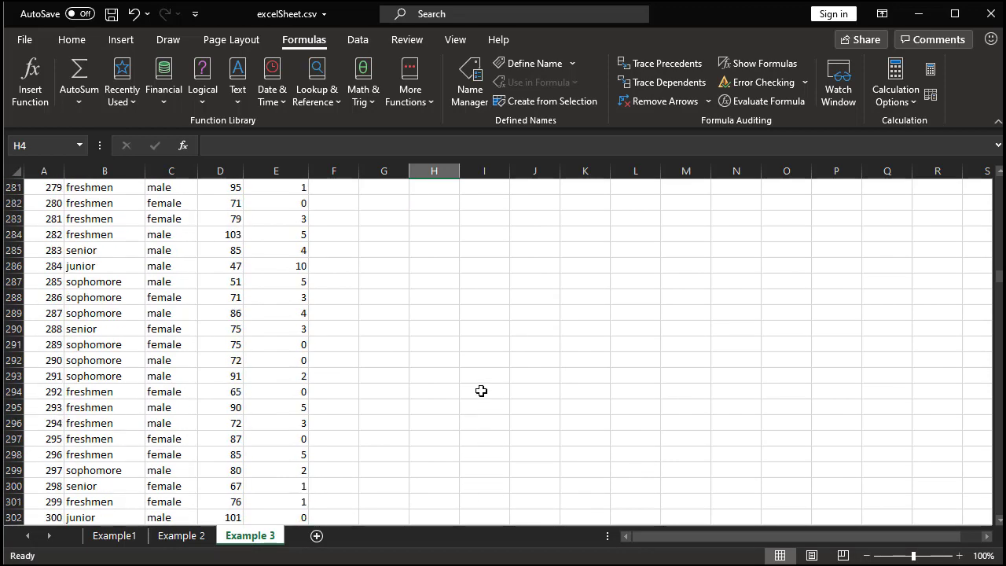
{"action": "scroll", "coordinate": [481, 390], "scroll_direction": "down", "scroll_amount": 20}
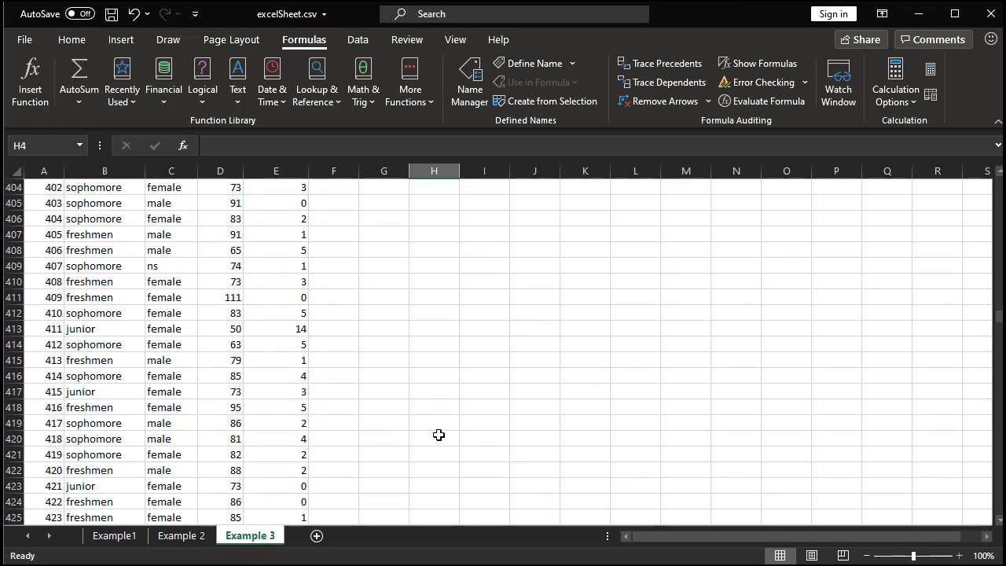
{"action": "scroll", "coordinate": [439, 435], "scroll_direction": "down", "scroll_amount": 20}
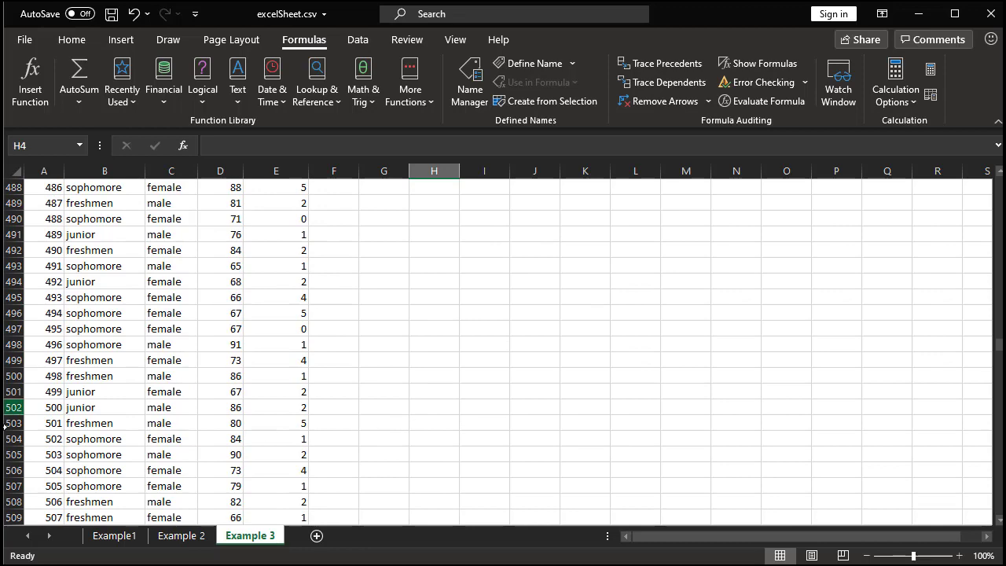
{"action": "left_click_drag", "start_coordinate": [999, 344], "coordinate": [1000, 181]}
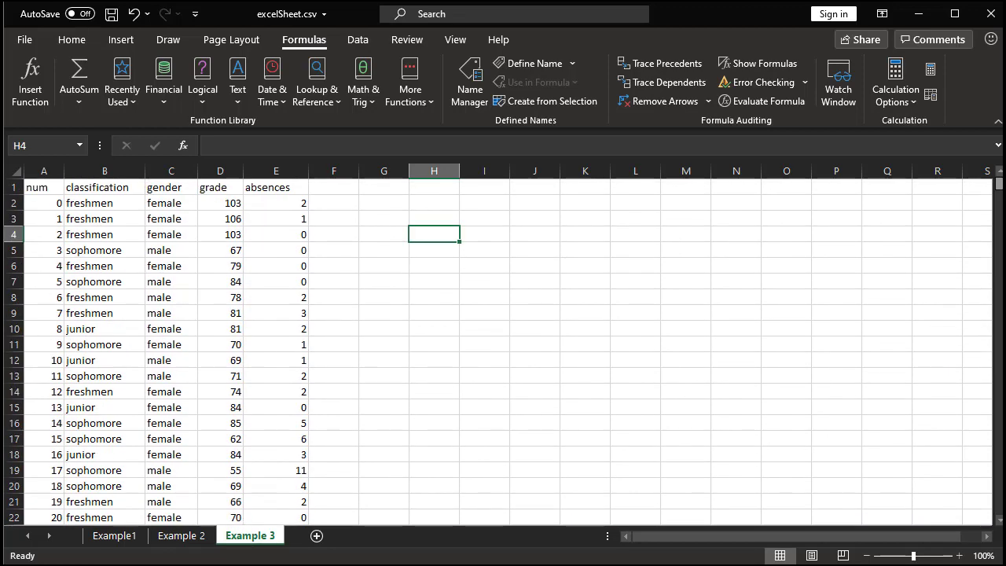
{"action": "left_click", "coordinate": [433, 206]}
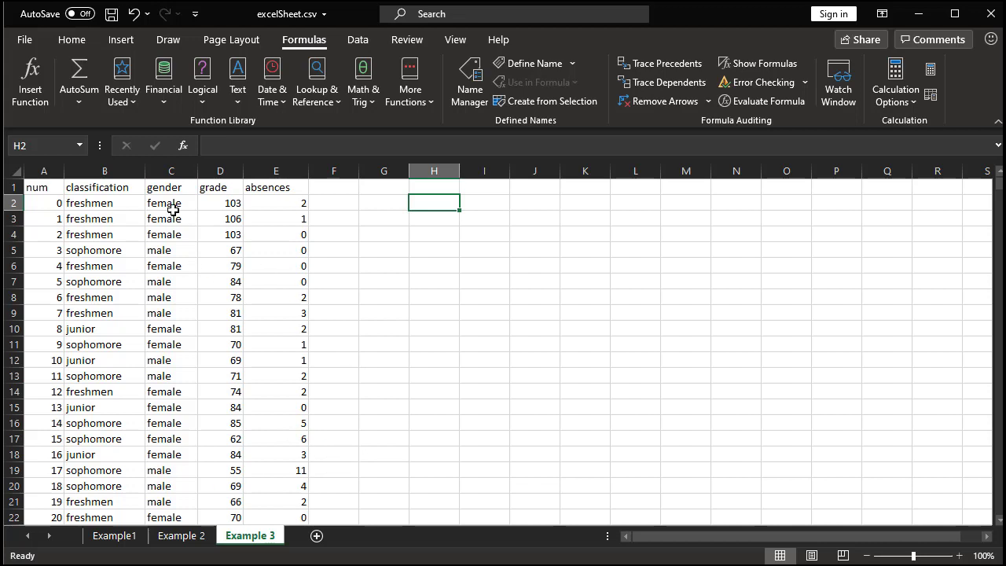
{"action": "left_click", "coordinate": [223, 170]}
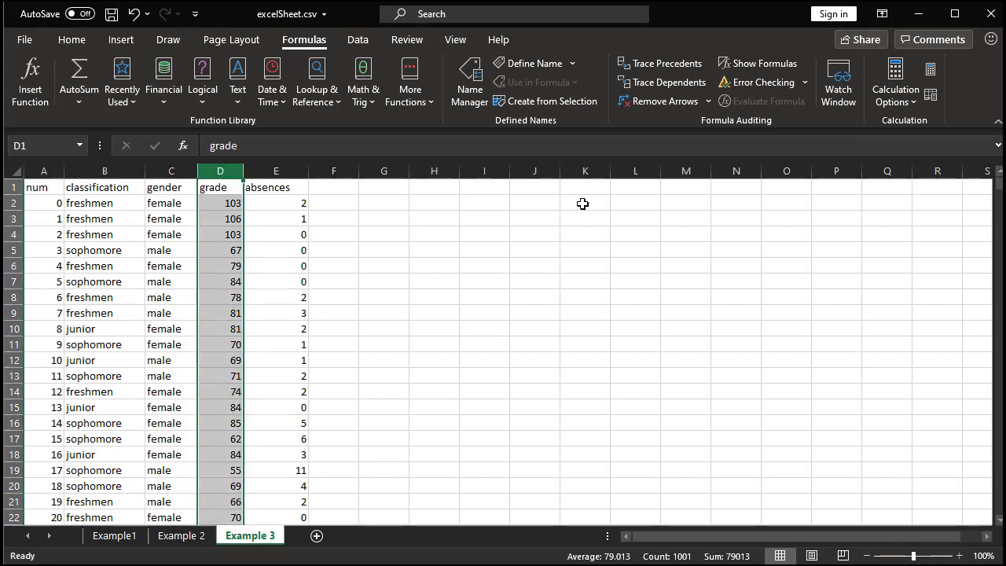
Step: Try =AVERAGE on the gender column in G2, then clear the #DIV/0! result
{"action": "left_click", "coordinate": [400, 199]}
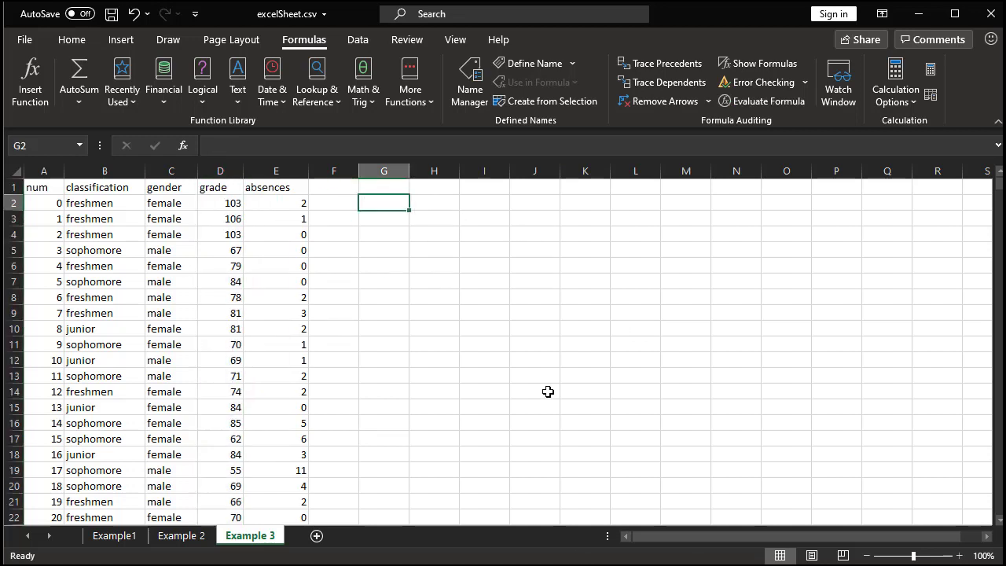
{"action": "type", "text": "="}
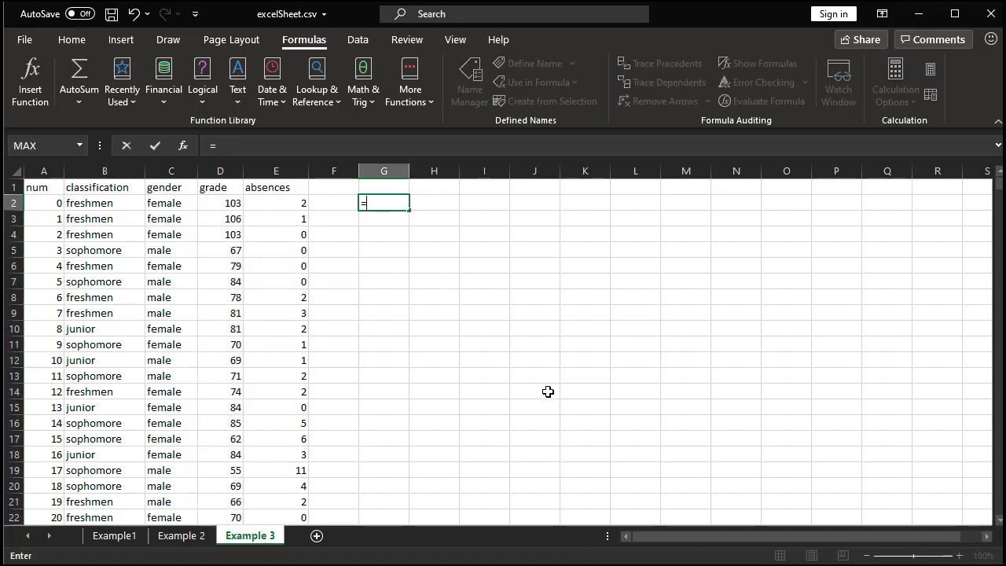
{"action": "type", "text": "av"}
{"action": "key", "text": "Down"}
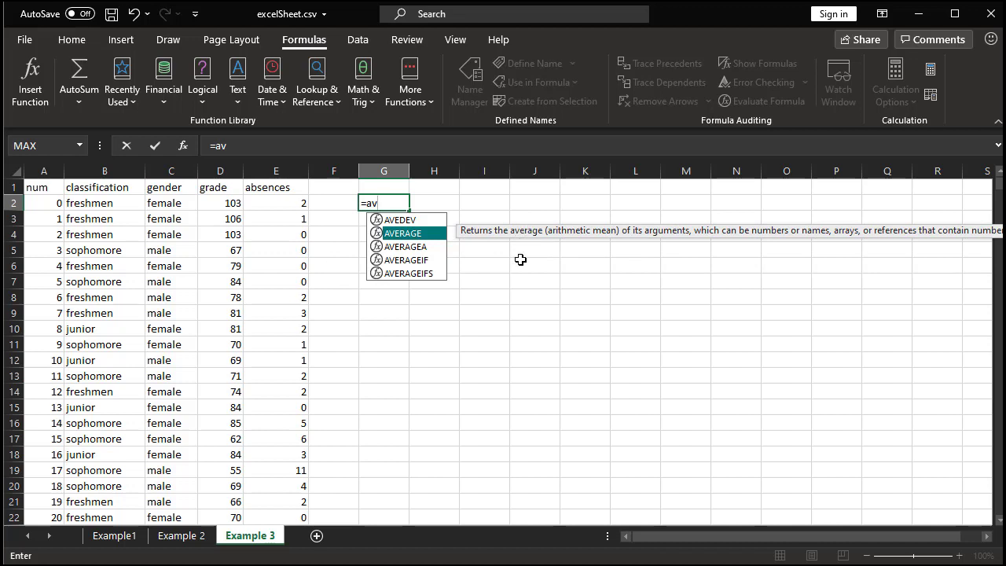
{"action": "key", "text": "Down"}
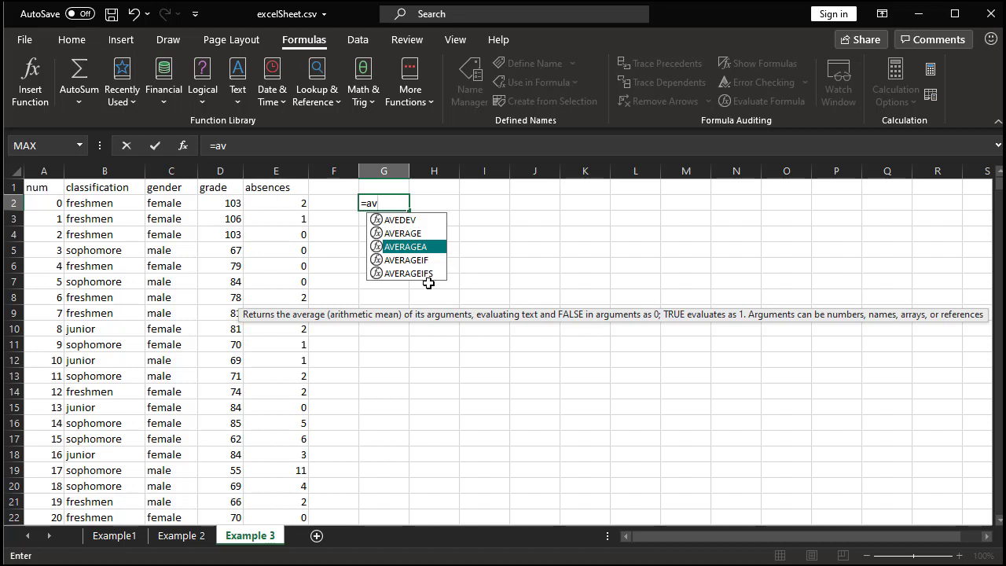
{"action": "left_click", "coordinate": [421, 234]}
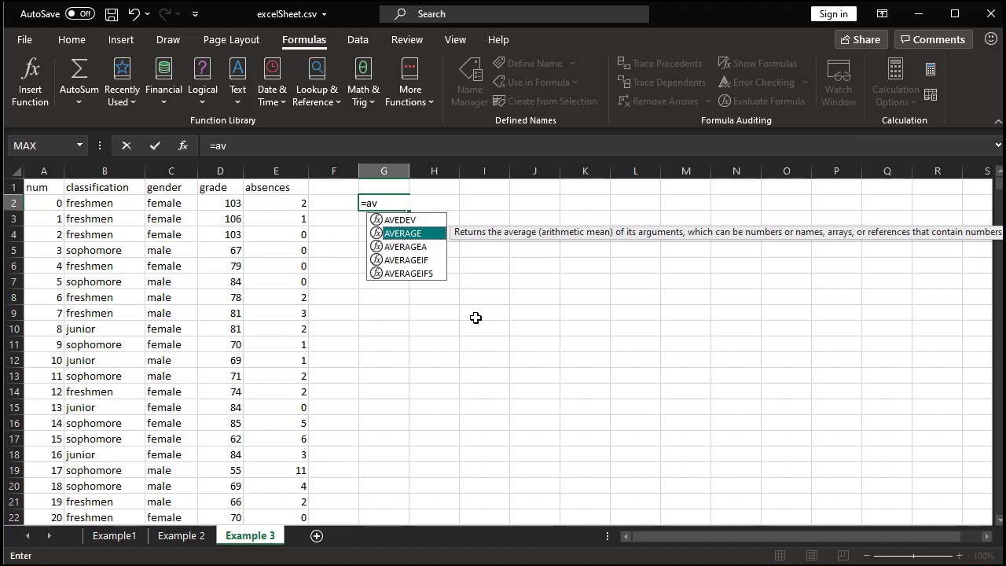
{"action": "key", "text": "Tab"}
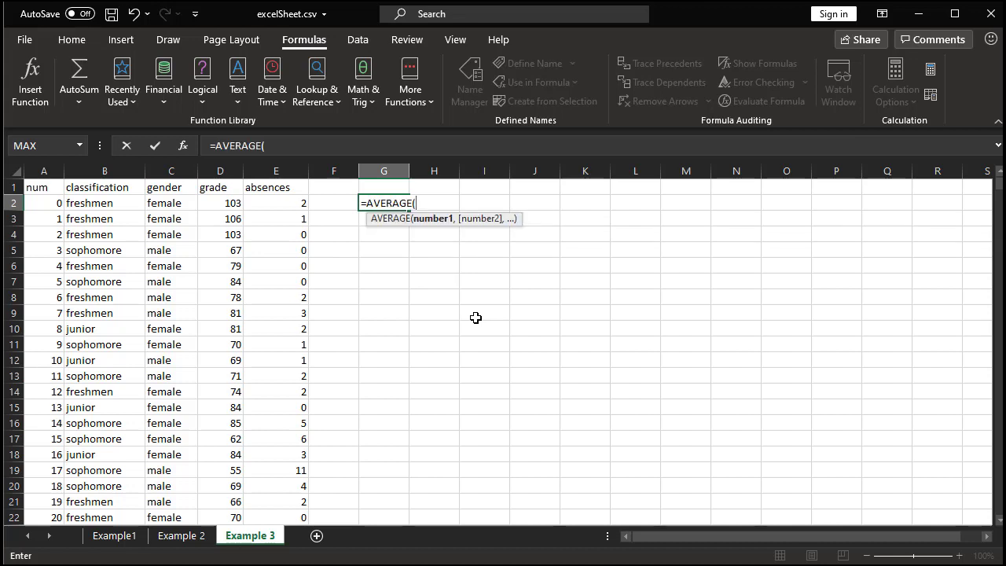
{"action": "left_click", "coordinate": [177, 171]}
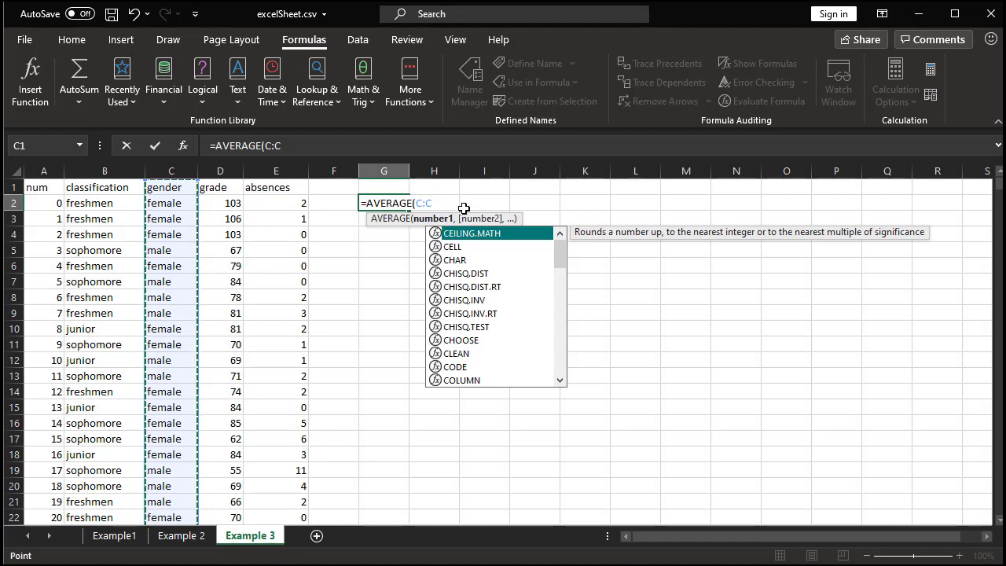
{"action": "key", "text": "Return"}
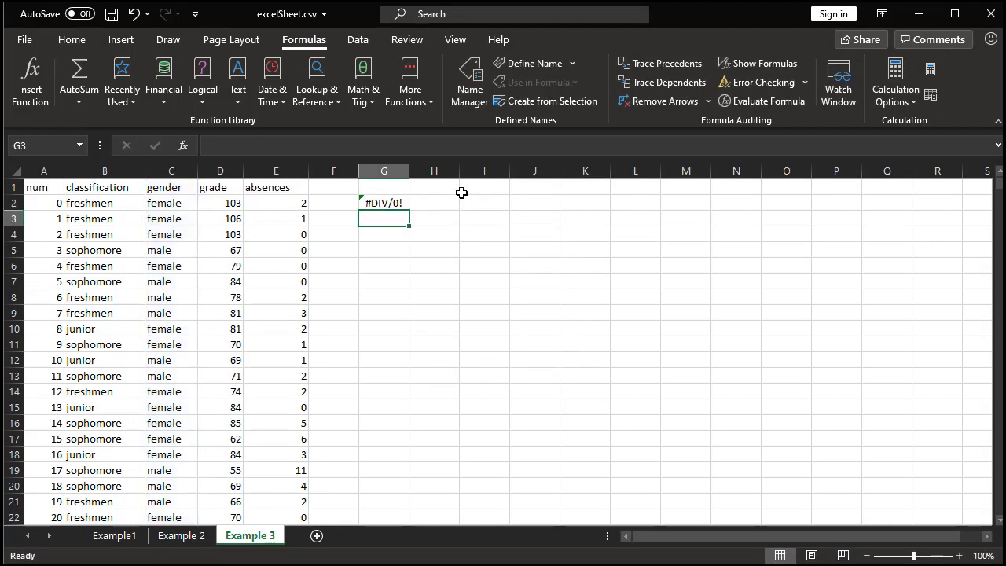
{"action": "key", "text": "Up"}
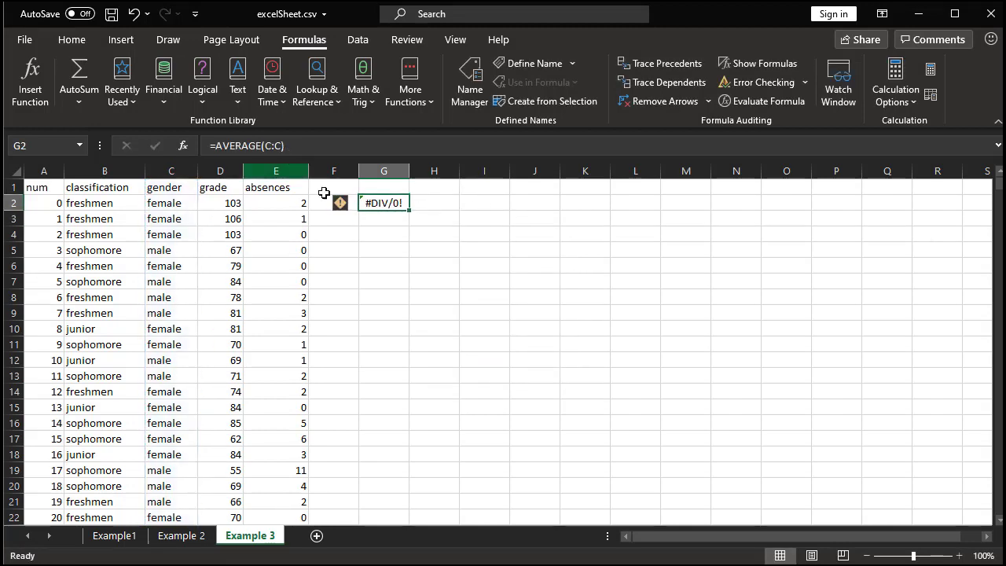
{"action": "key", "text": "BackSpace"}
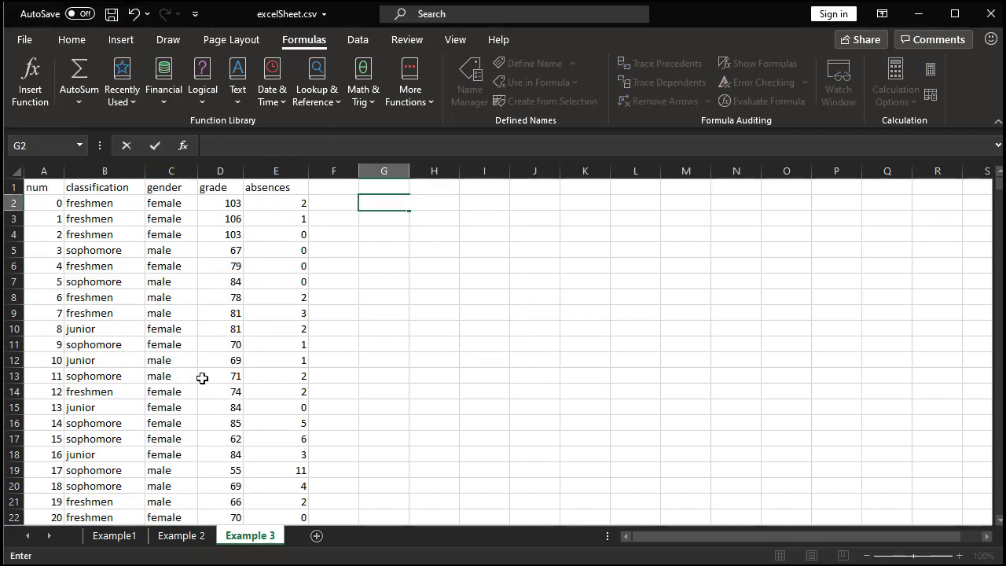
Step: Retry the gender-column average in G2 and delete the erroring formula again
{"action": "left_click", "coordinate": [390, 215]}
{"action": "type", "text": "=av"}
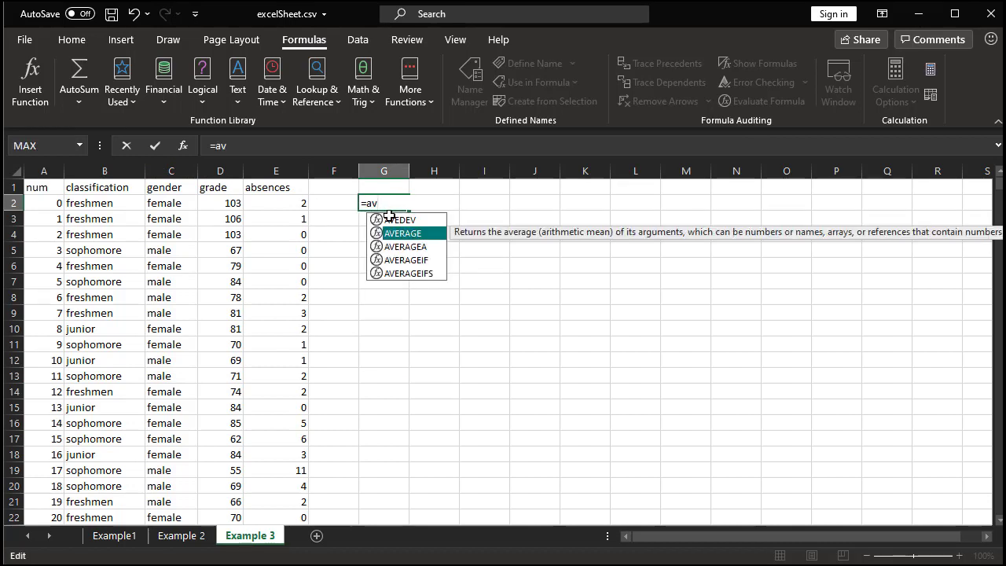
{"action": "key", "text": "Tab"}
{"action": "left_click", "coordinate": [170, 170]}
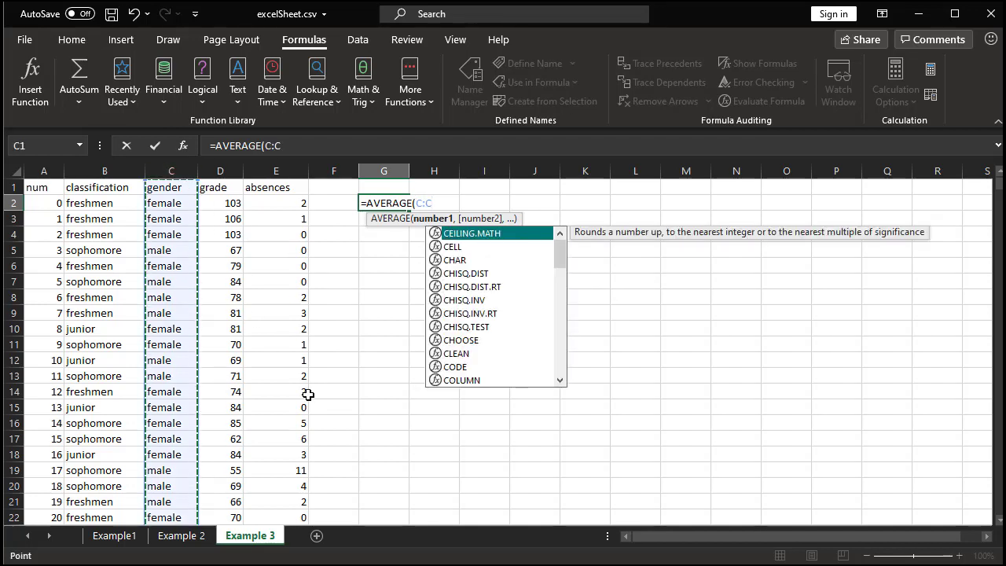
{"action": "key", "text": "Return"}
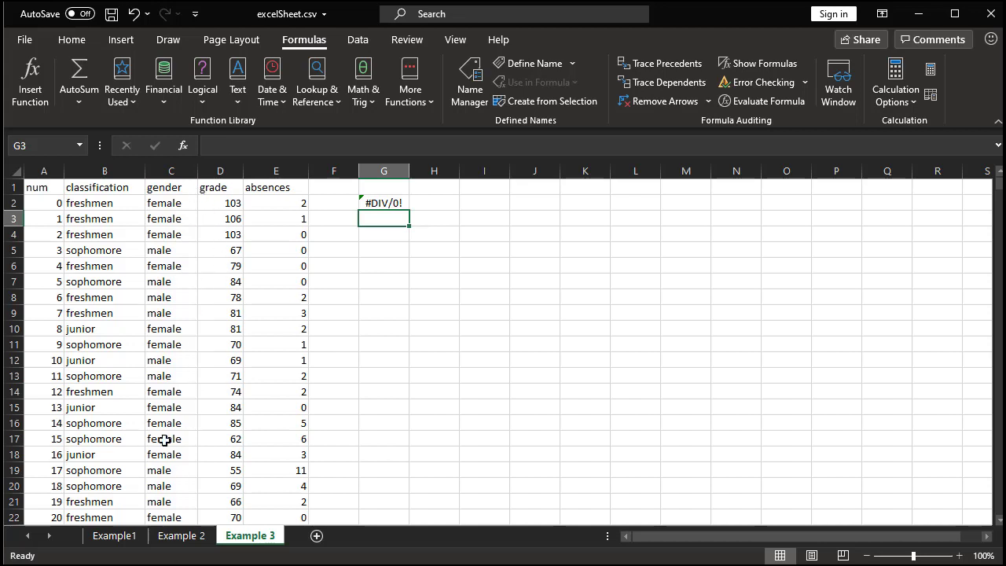
{"action": "left_click", "coordinate": [401, 200]}
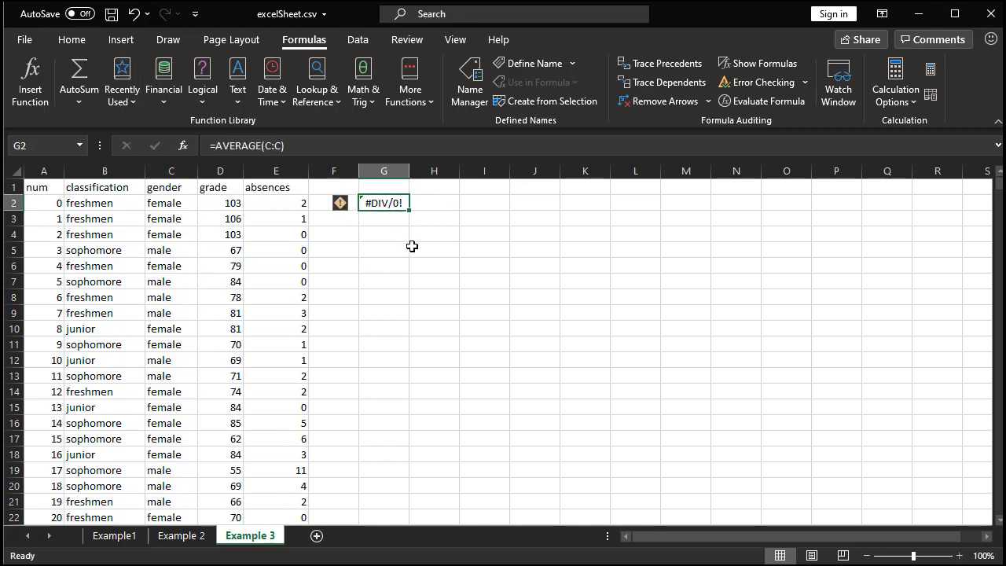
{"action": "key", "text": "Delete"}
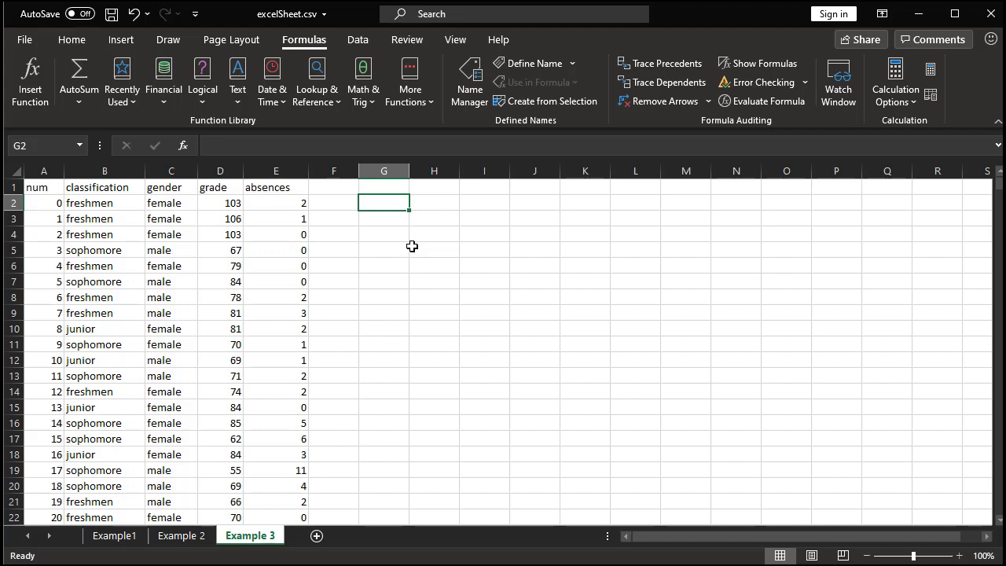
Step: Enter =AVERAGE(D:D) in G2 to get the grade average of 79.013
{"action": "type", "text": "=aver"}
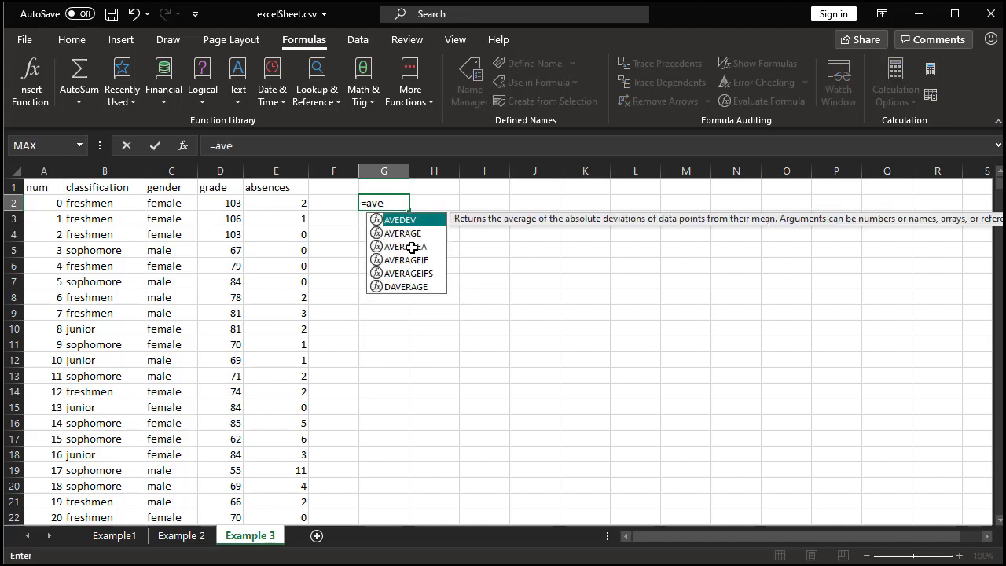
{"action": "key", "text": "Down"}
{"action": "key", "text": "Tab"}
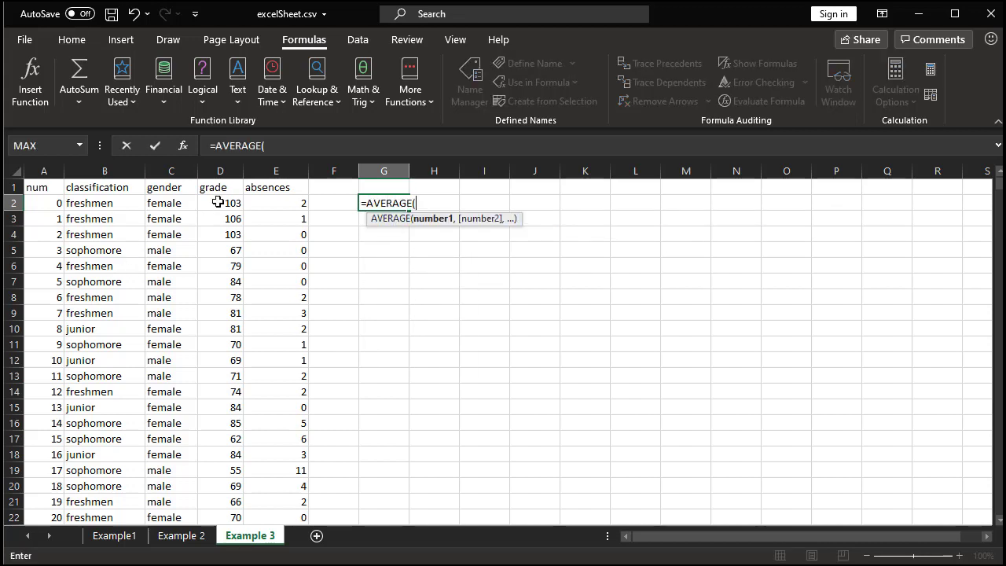
{"action": "left_click", "coordinate": [233, 171]}
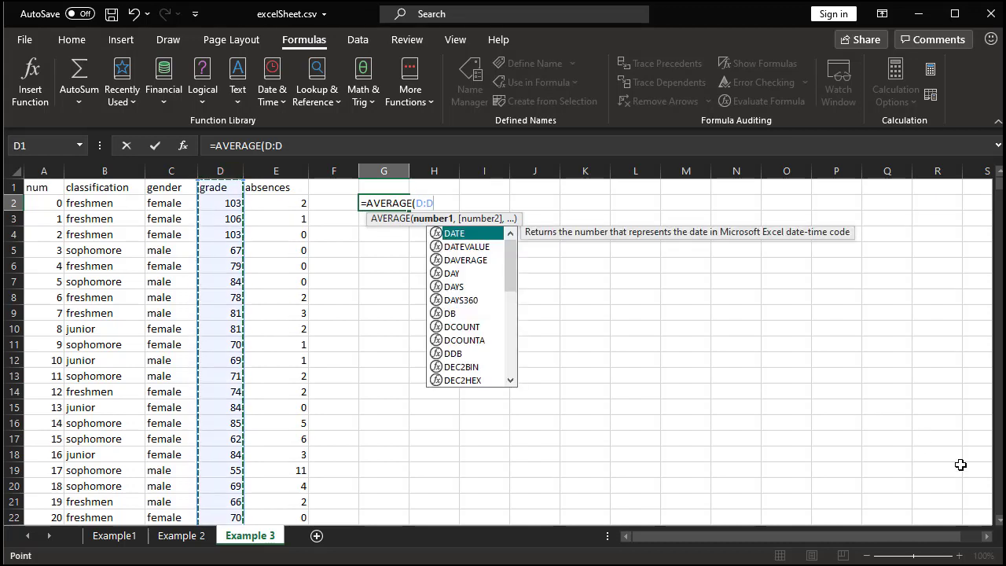
{"action": "key", "text": "Return"}
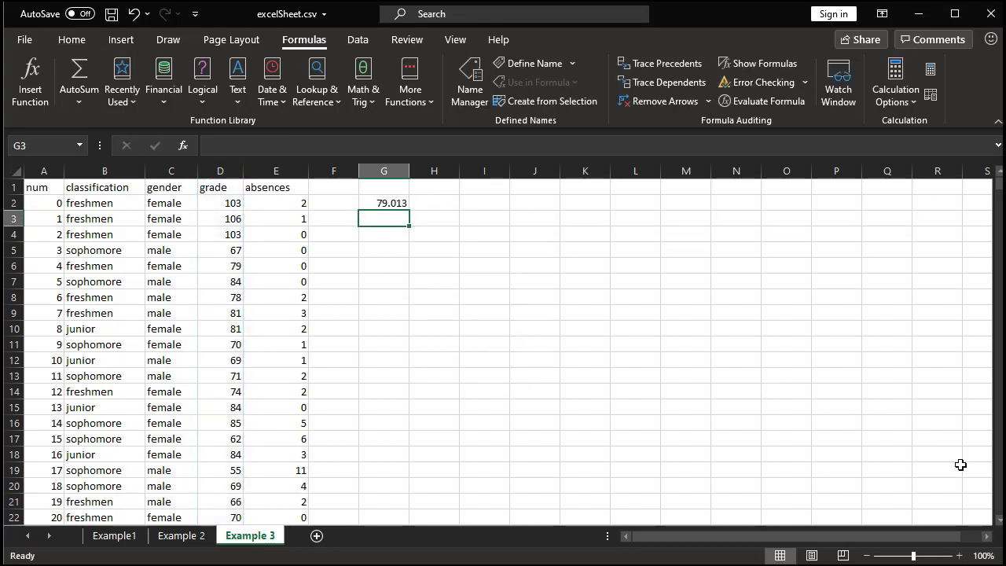
{"action": "left_click", "coordinate": [401, 201]}
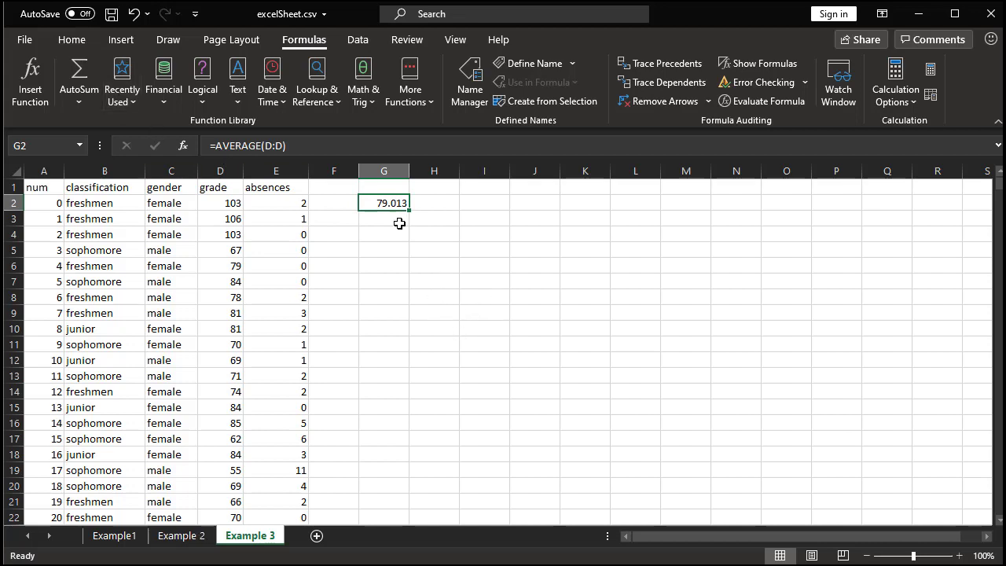
{"action": "left_click", "coordinate": [437, 201]}
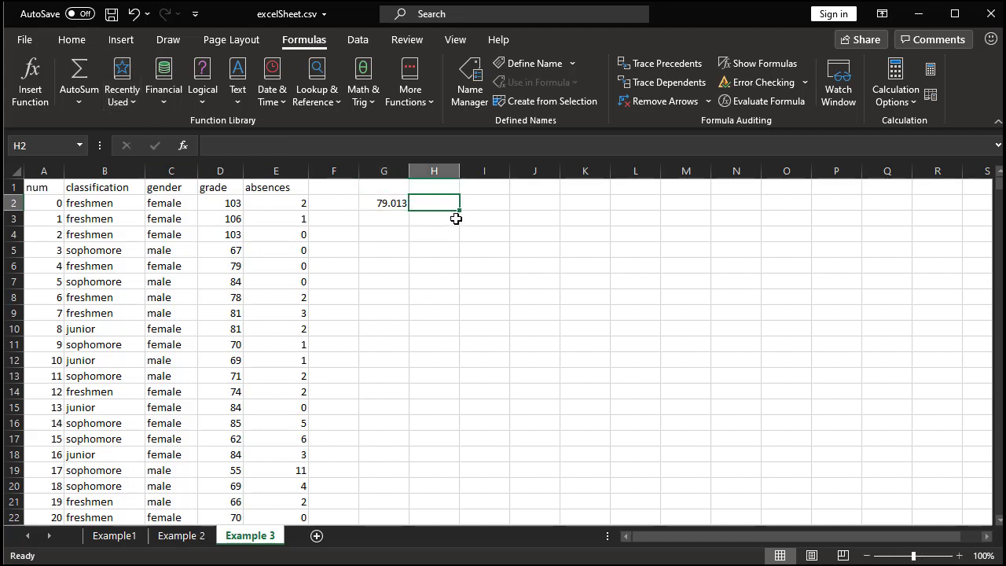
Step: Add the 'grade average' label and enter 'female' in G4
{"action": "type", "text": "grade av"}
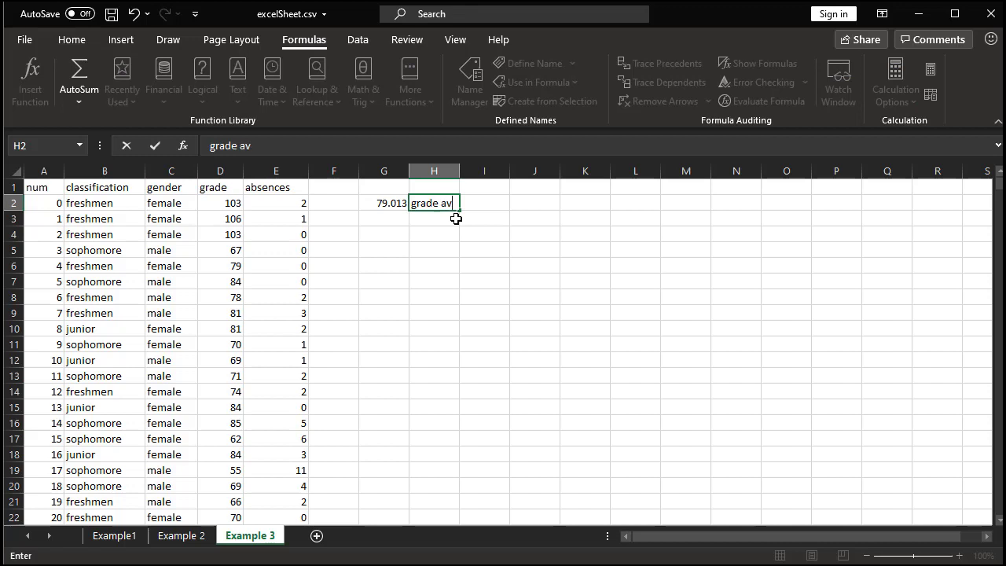
{"action": "type", "text": "erage"}
{"action": "key", "text": "Return"}
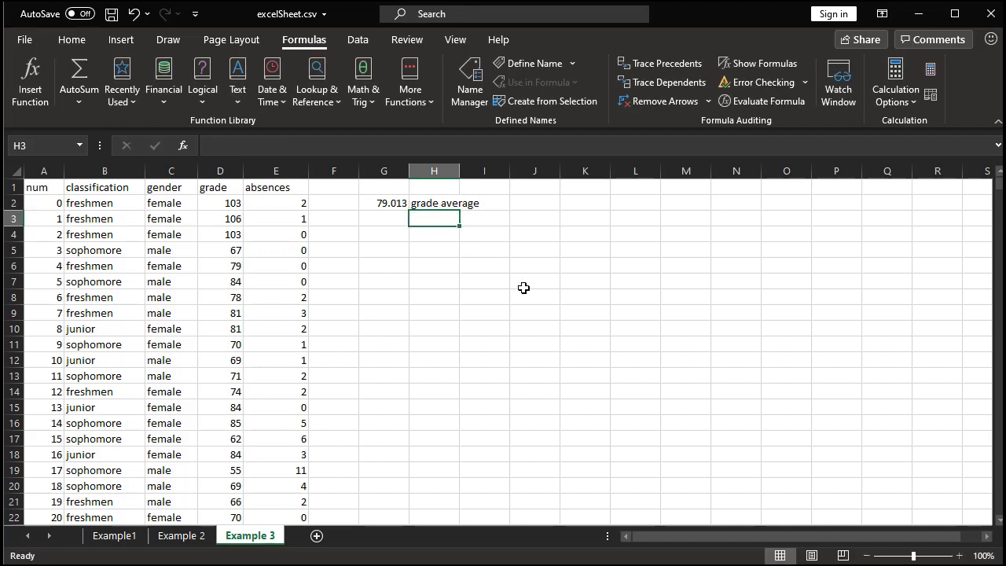
{"action": "left_click", "coordinate": [385, 234]}
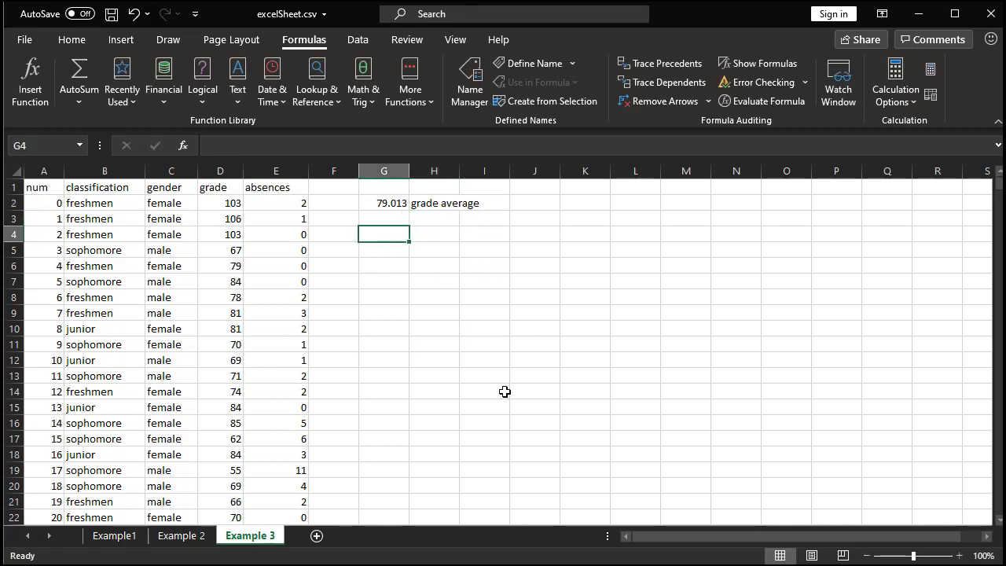
{"action": "type", "text": "fmale"}
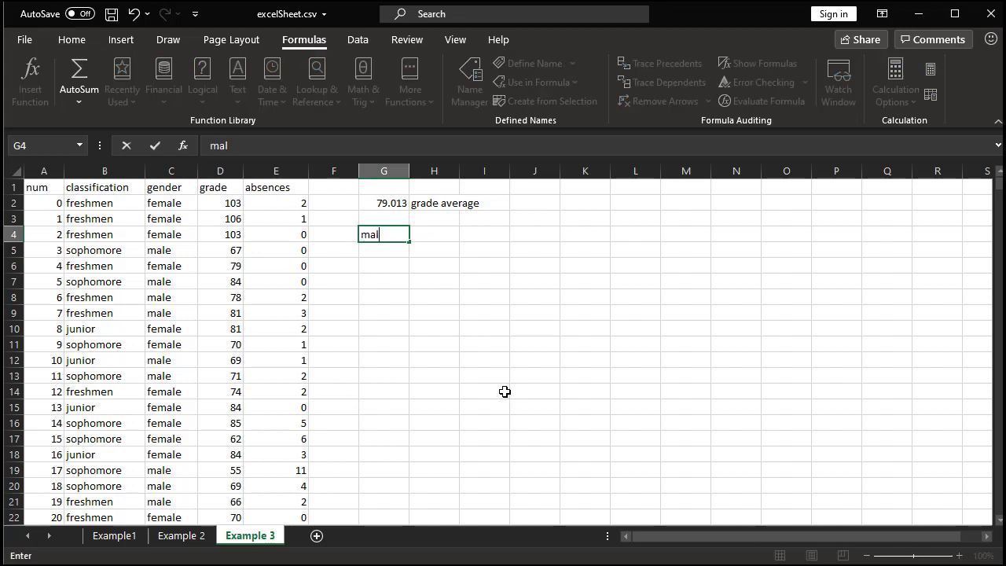
{"action": "key", "text": "Return"}
{"action": "key", "text": "Up"}
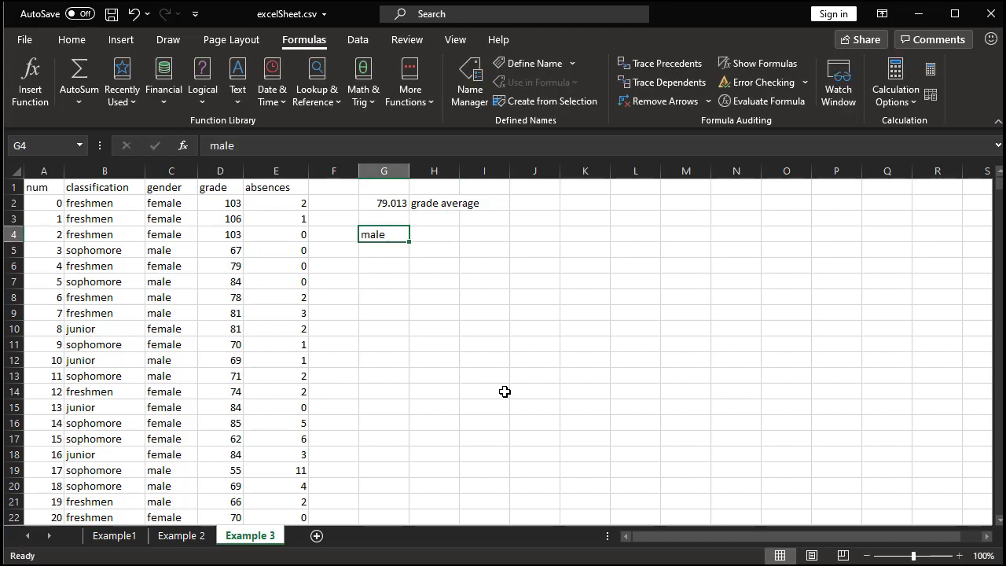
{"action": "type", "text": "\\"}
{"action": "key", "text": "Escape"}
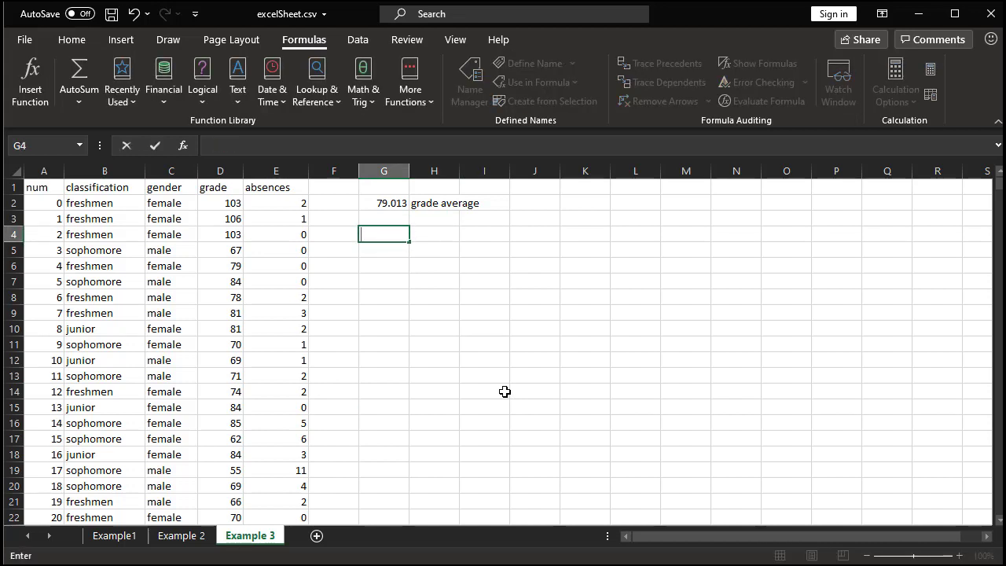
{"action": "type", "text": "female"}
{"action": "key", "text": "Return"}
Step: Enter the labels 'male' in G5 and 'ns' in G6
{"action": "type", "text": "mal"}
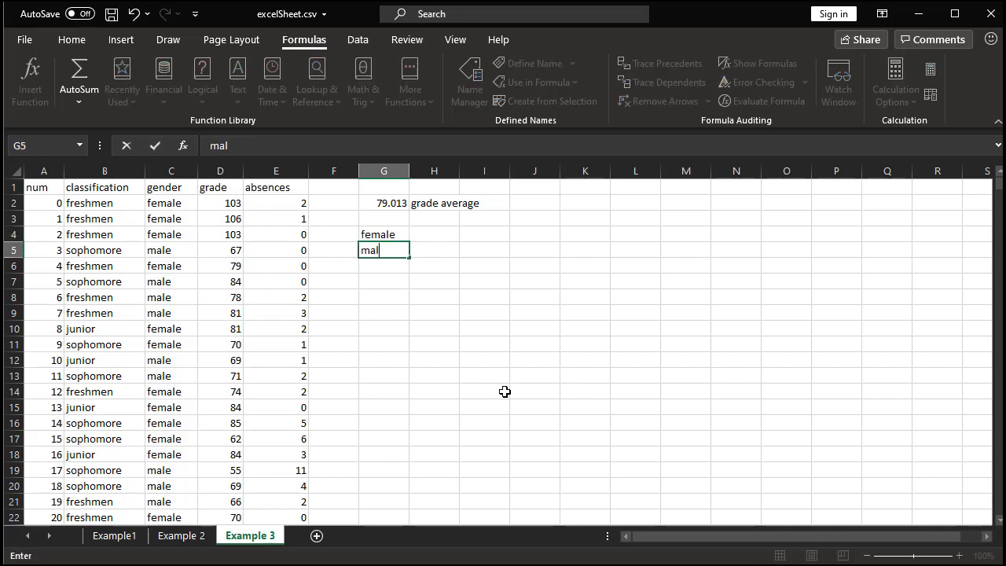
{"action": "key", "text": "Return"}
{"action": "key", "text": "Up"}
{"action": "type", "text": "mle"}
{"action": "key", "text": "BackSpace"}
{"action": "key", "text": "BackSpace"}
{"action": "type", "text": "ale"}
{"action": "key", "text": "Return"}
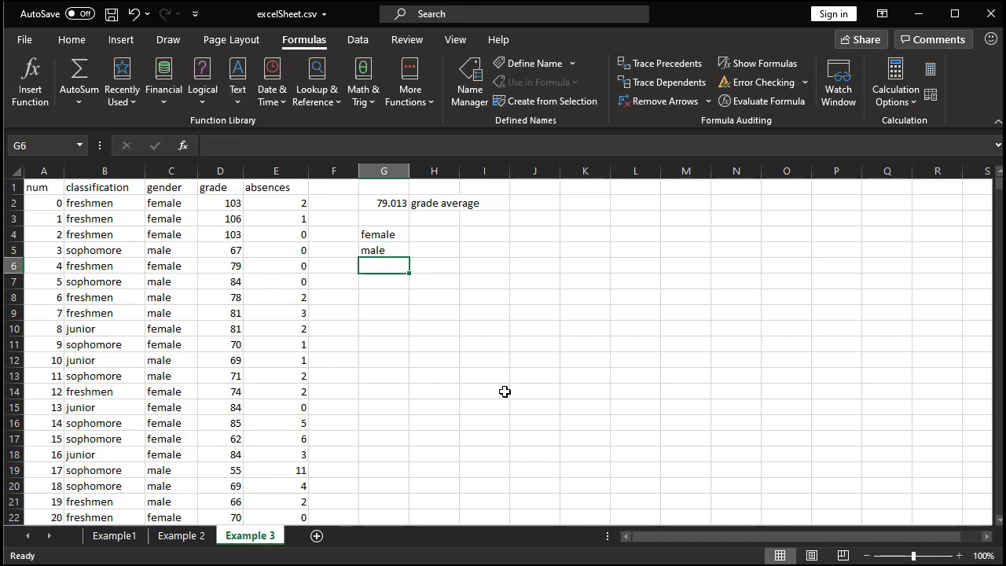
{"action": "type", "text": "ns"}
{"action": "key", "text": "Return"}
{"action": "key", "text": "Up"}
{"action": "key", "text": "Up"}
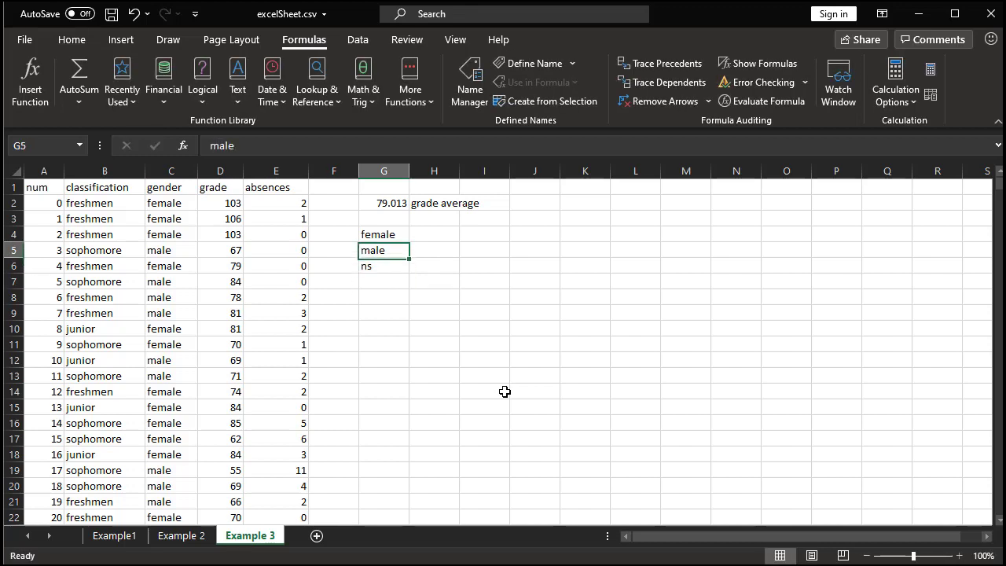
{"action": "key", "text": "Up"}
{"action": "key", "text": "Right"}
{"action": "type", "text": "="}
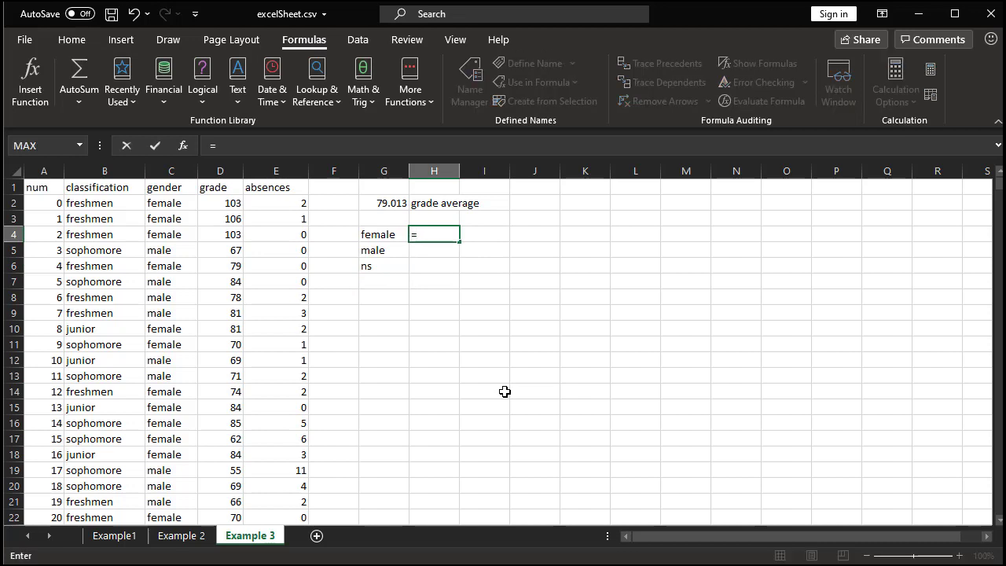
{"action": "type", "text": "count"}
Step: Enter =COUNTIF(C:C,G4:G6) in H4, giving counts of 512 female, 472 male and 16 ns
{"action": "key", "text": "Down"}
{"action": "key", "text": "Down"}
{"action": "key", "text": "Down"}
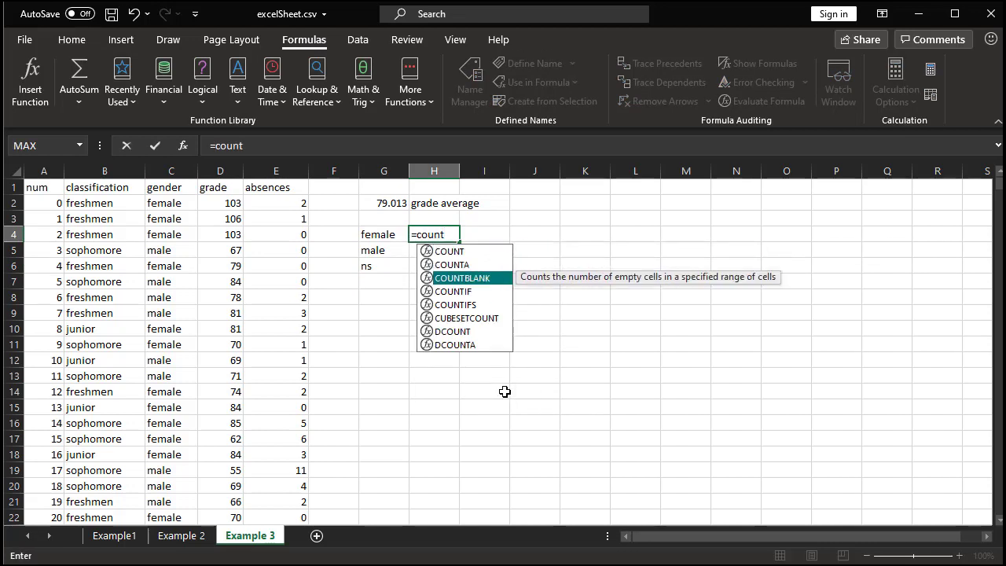
{"action": "key", "text": "Tab"}
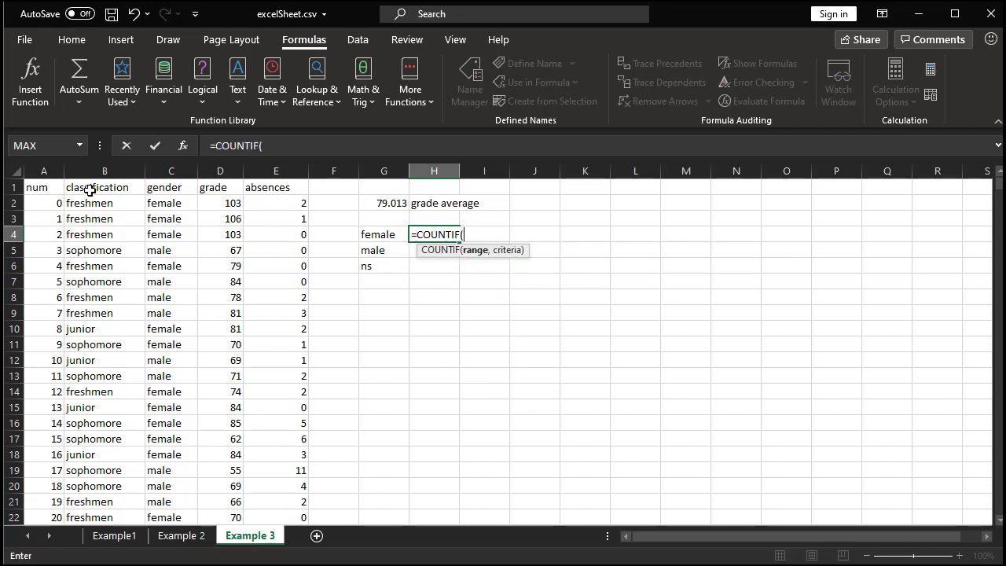
{"action": "left_click", "coordinate": [174, 170]}
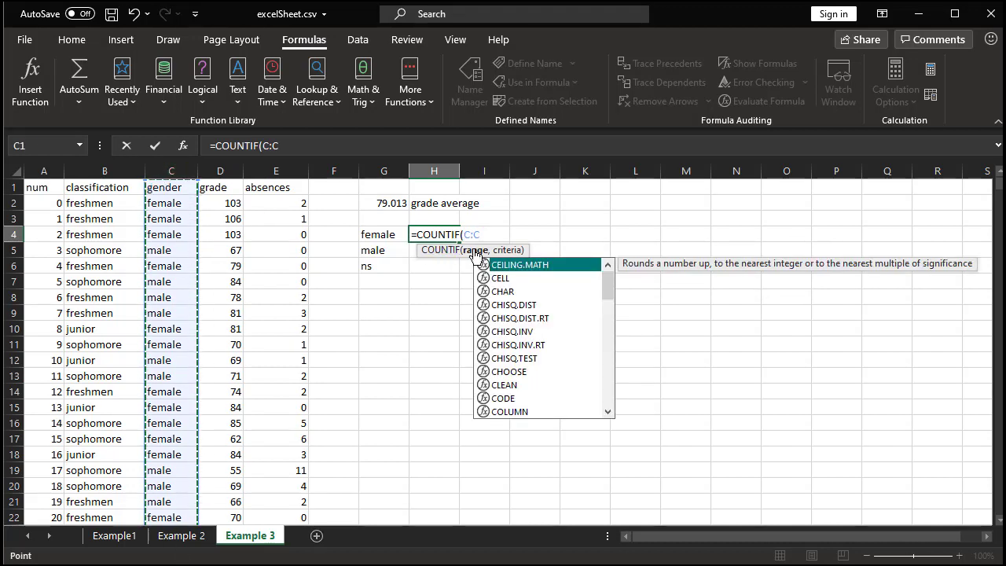
{"action": "type", "text": ","}
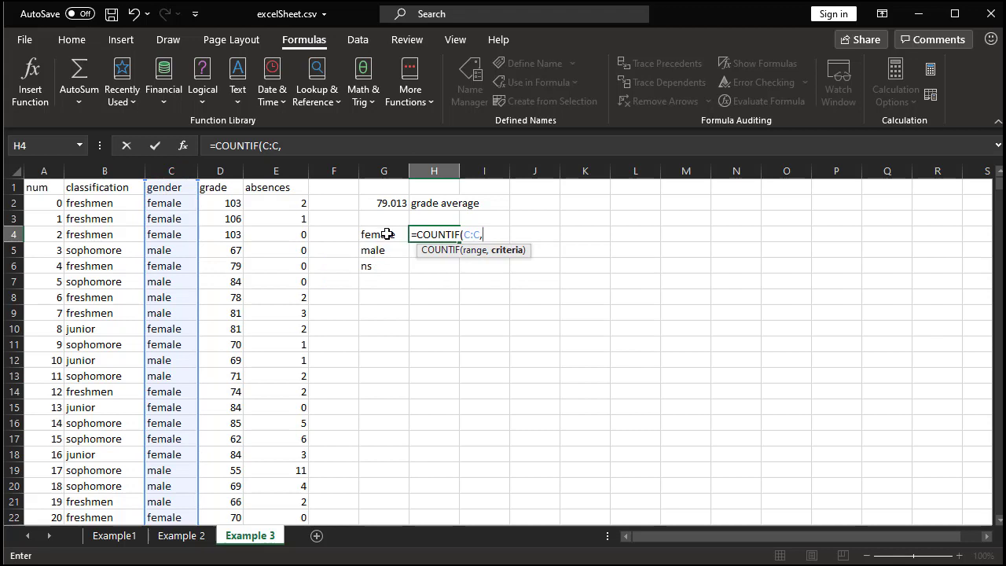
{"action": "left_click_drag", "start_coordinate": [382, 234], "coordinate": [388, 266]}
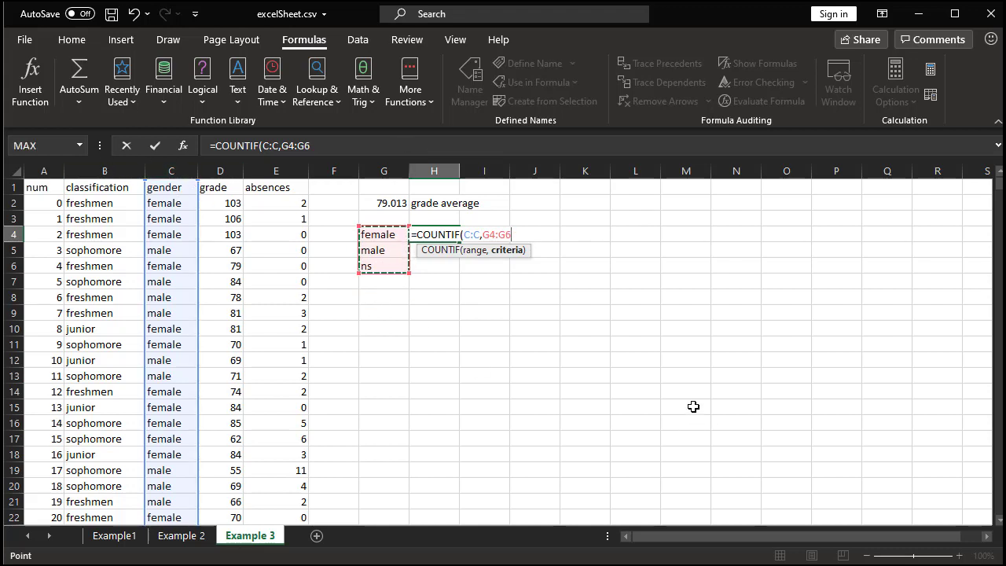
{"action": "key", "text": "Return"}
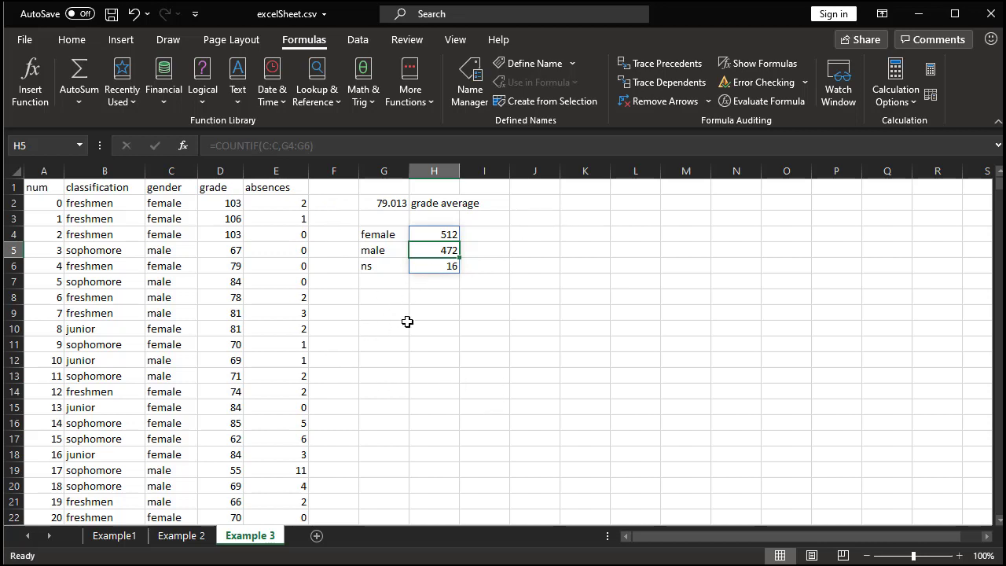
{"action": "left_click", "coordinate": [397, 296]}
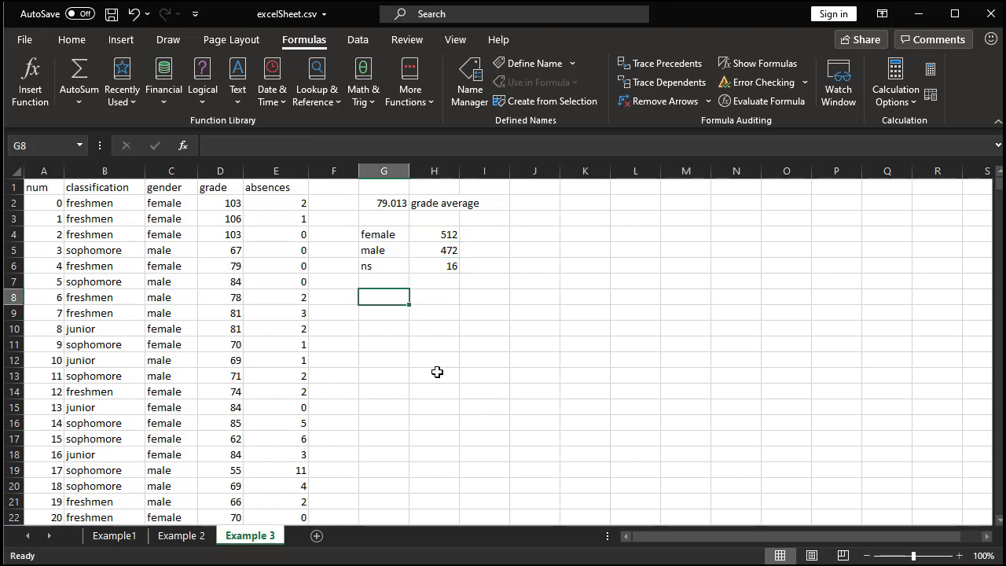
Step: Compute =STDEV.P(D:D) in G8 (12.87085) and label it 'stdev' in H8
{"action": "type", "text": "=st"}
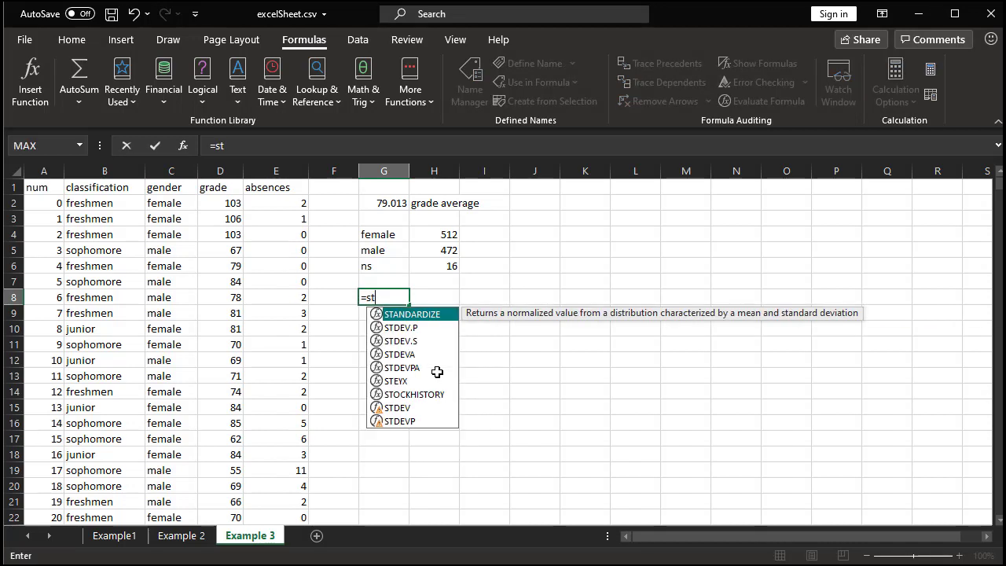
{"action": "key", "text": "Down"}
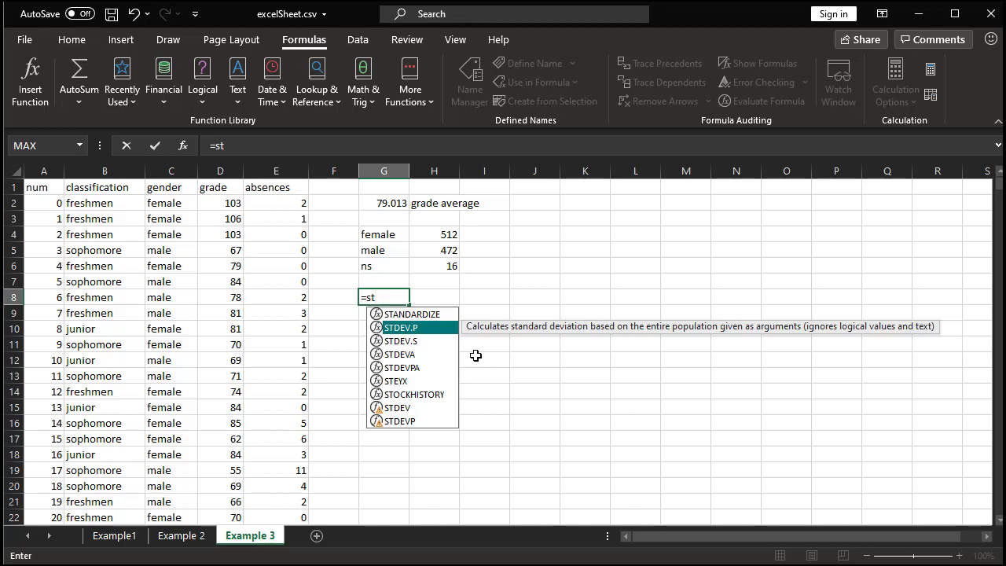
{"action": "key", "text": "Tab"}
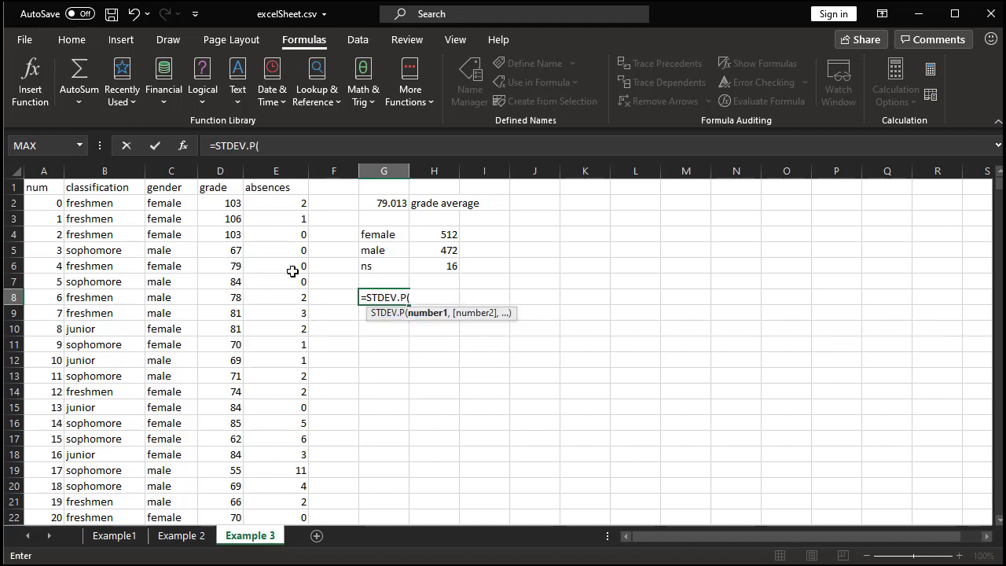
{"action": "left_click", "coordinate": [232, 166]}
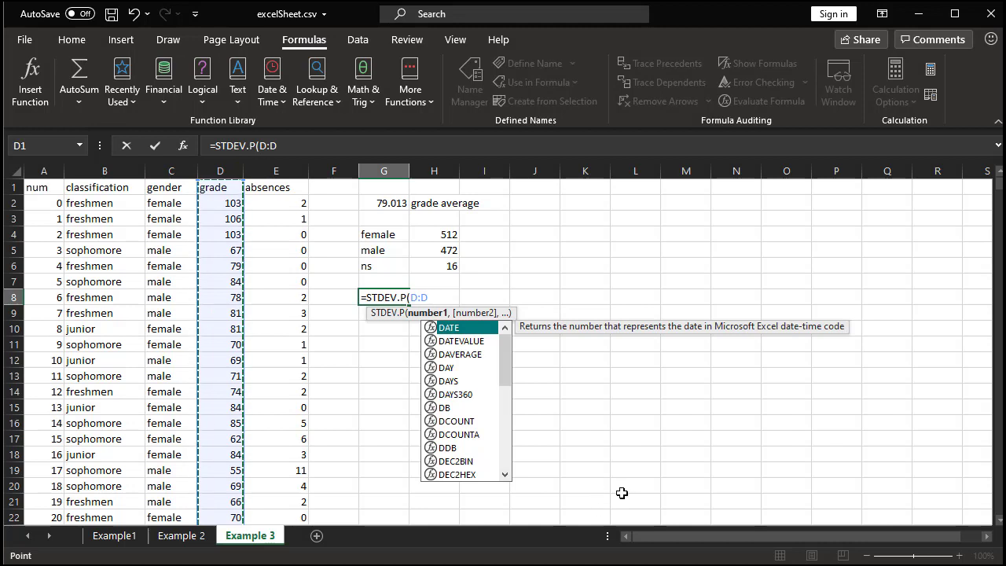
{"action": "key", "text": "Return"}
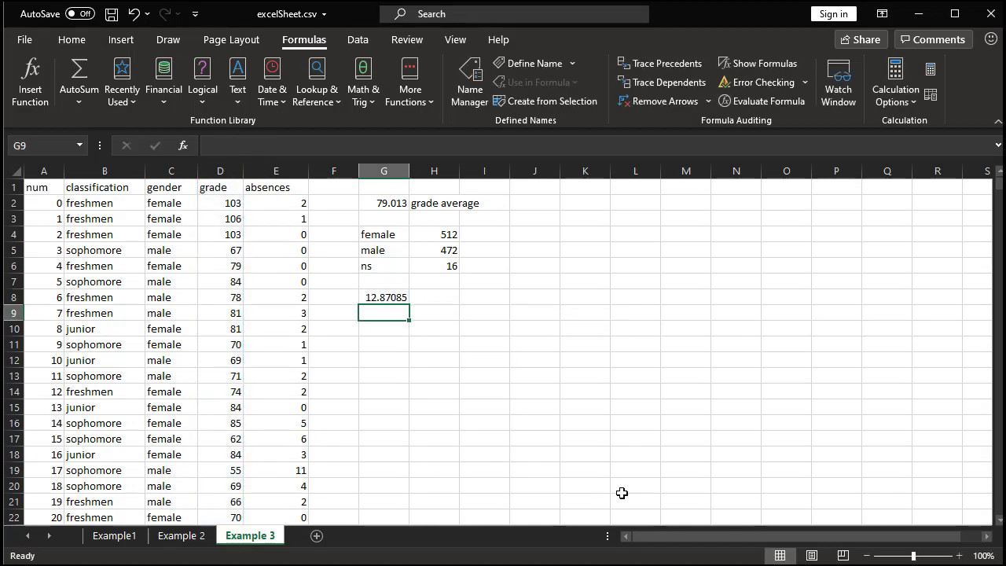
{"action": "left_click", "coordinate": [440, 296]}
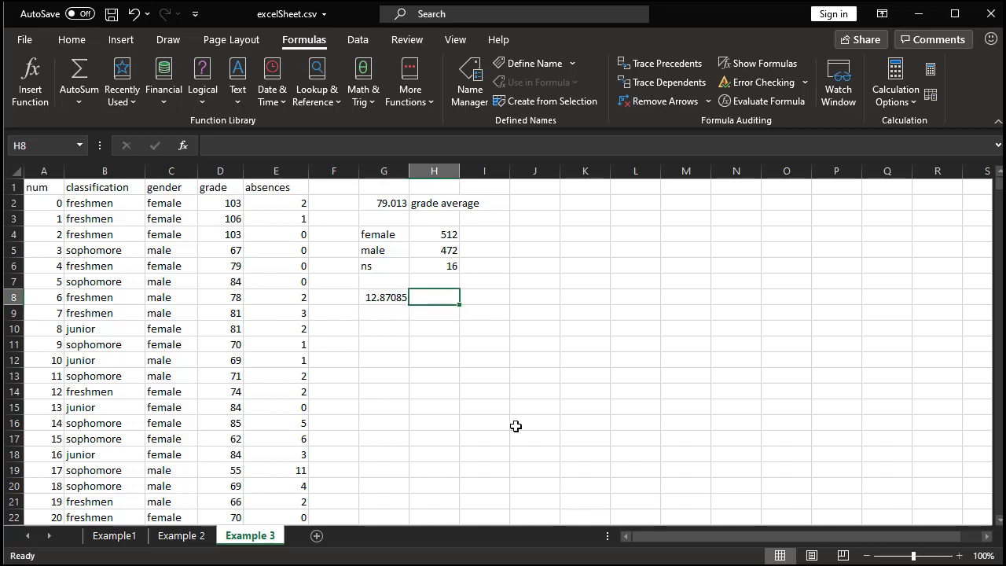
{"action": "type", "text": "st"}
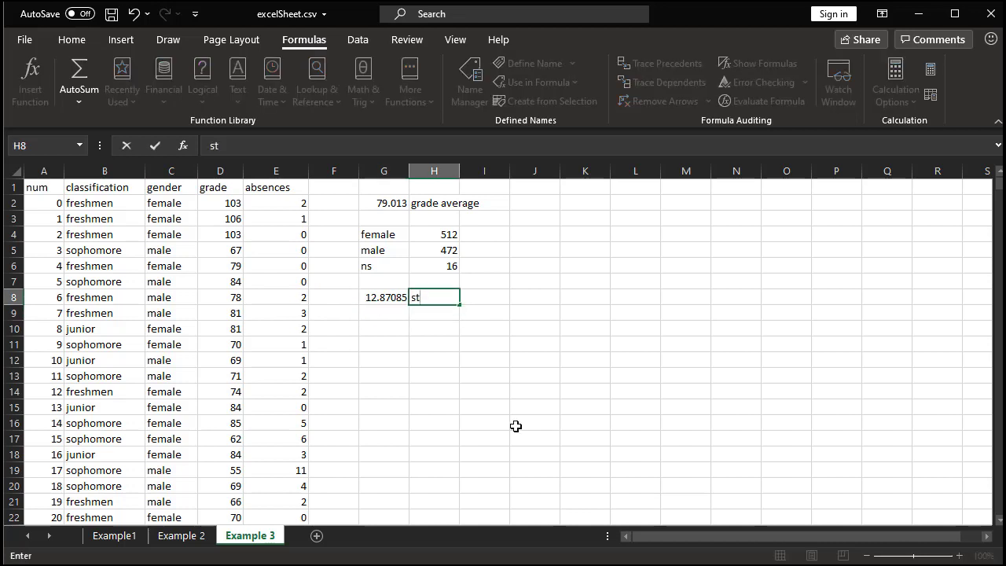
{"action": "type", "text": "dev"}
{"action": "key", "text": "Return"}
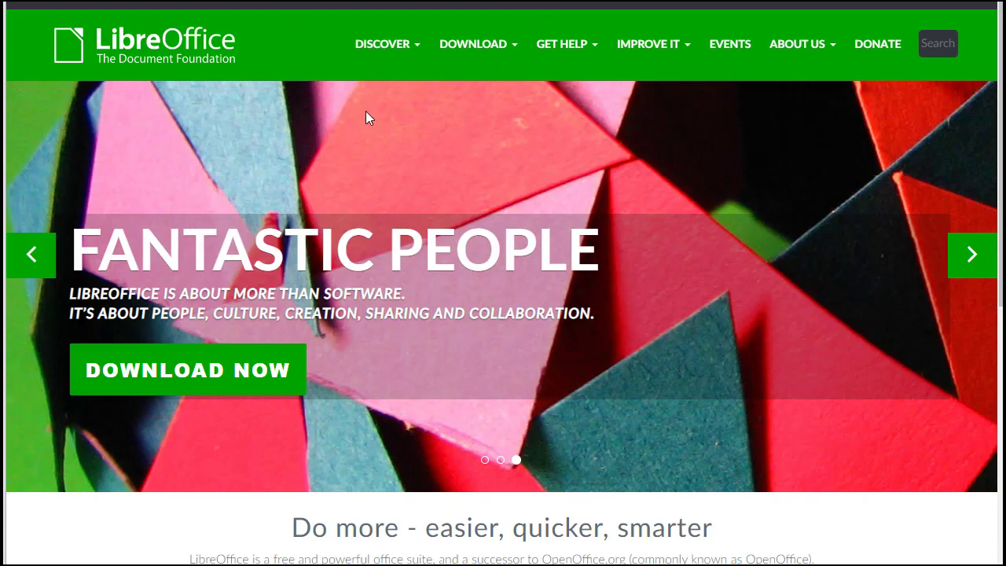
Step: Open 'Calc – spreadsheet' from the DISCOVER menu on libreoffice.org and scroll through it
{"action": "scroll", "coordinate": [261, 114], "scroll_direction": "down", "scroll_amount": 1}
{"action": "scroll", "coordinate": [283, 157], "scroll_direction": "up", "scroll_amount": 1}
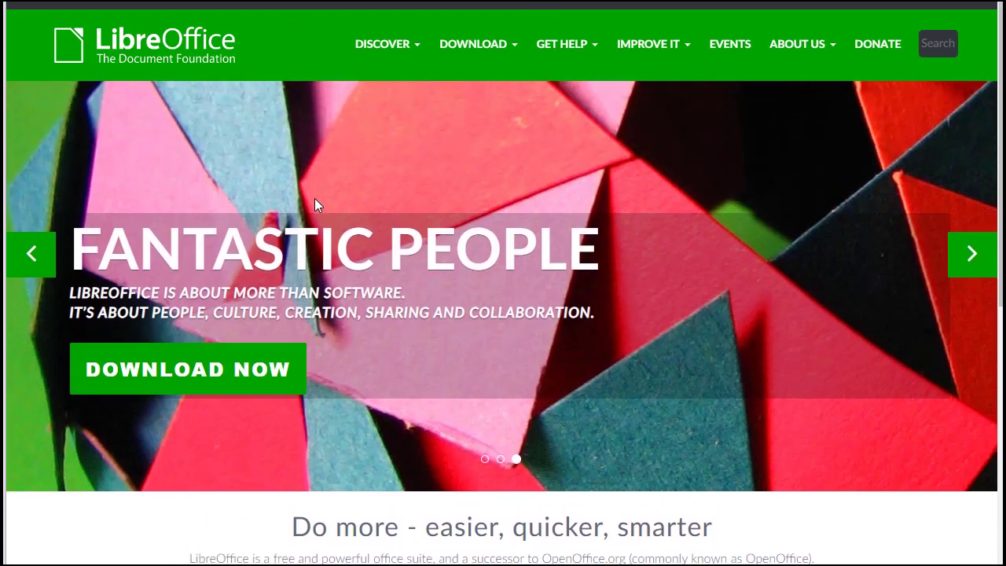
{"action": "scroll", "coordinate": [315, 203], "scroll_direction": "down", "scroll_amount": 10}
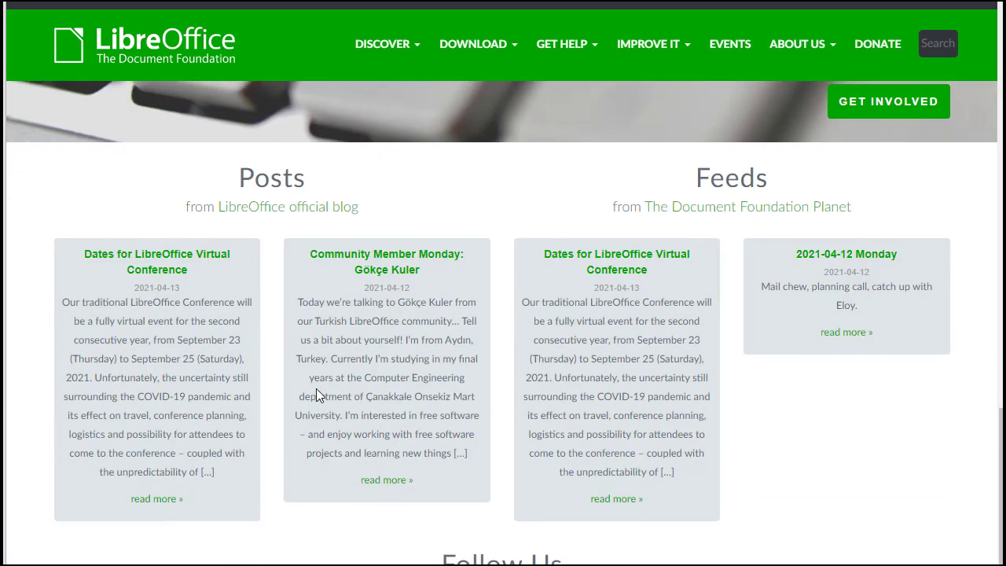
{"action": "scroll", "coordinate": [316, 388], "scroll_direction": "up", "scroll_amount": 12}
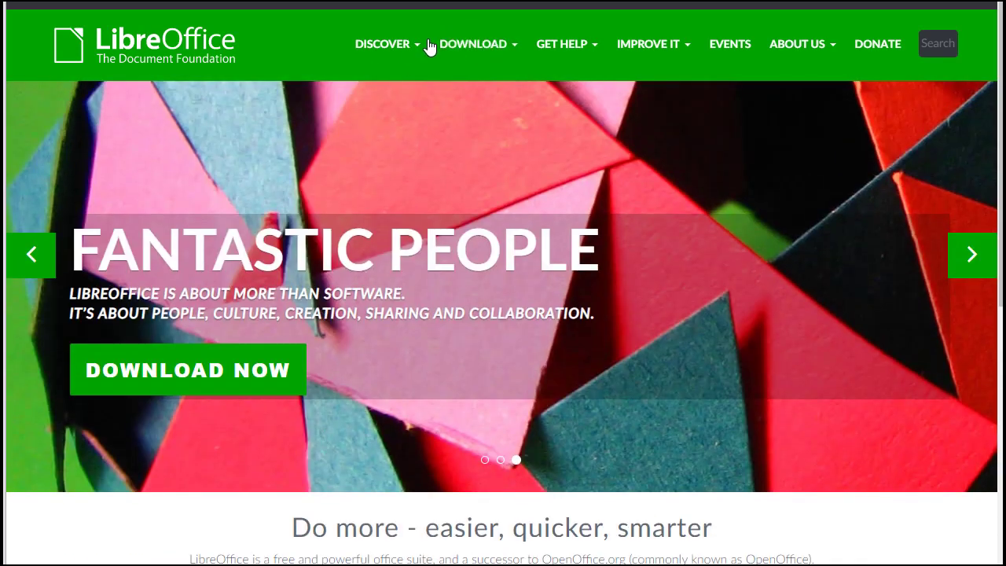
{"action": "mouse_move", "coordinate": [498, 54]}
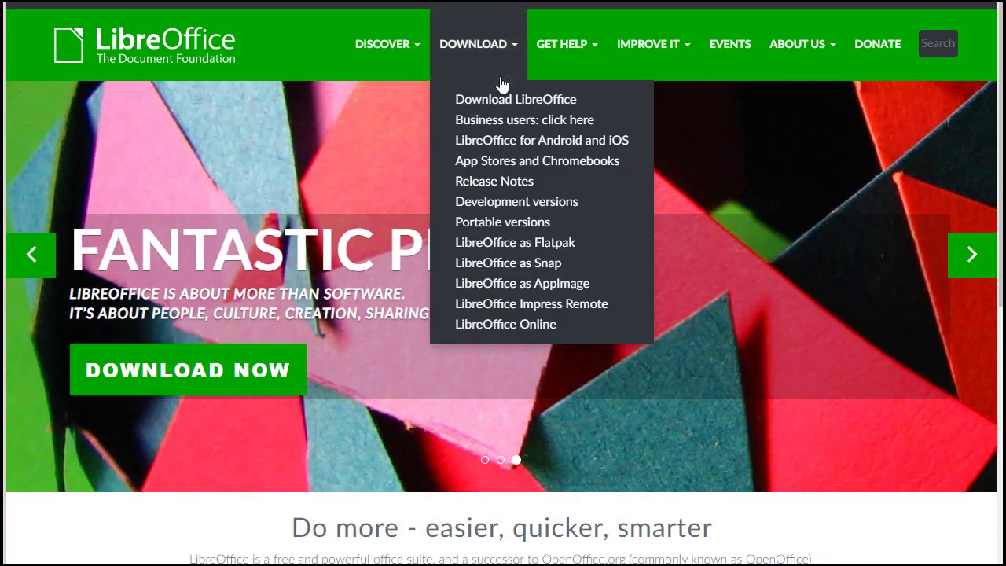
{"action": "mouse_move", "coordinate": [417, 42]}
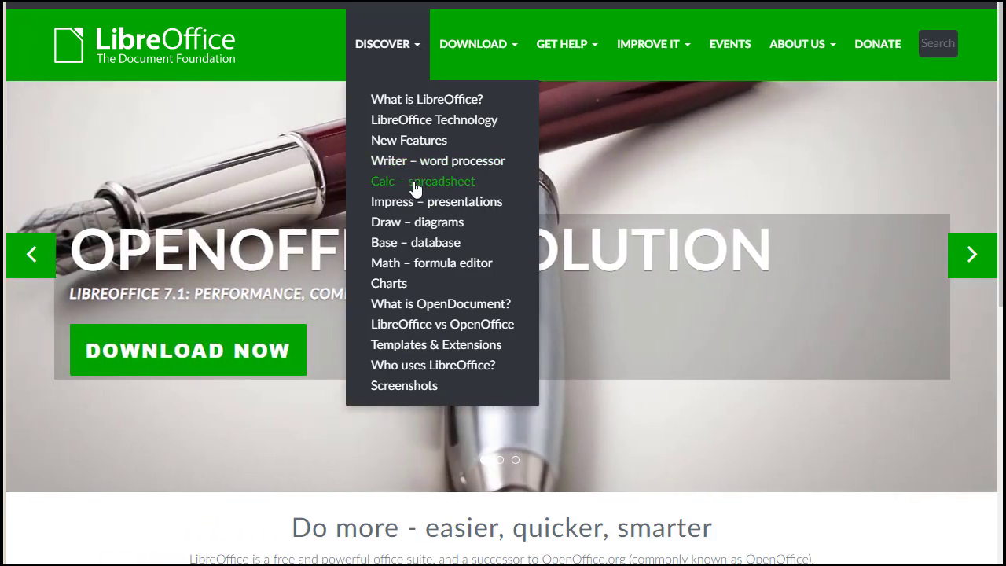
{"action": "left_click", "coordinate": [415, 185]}
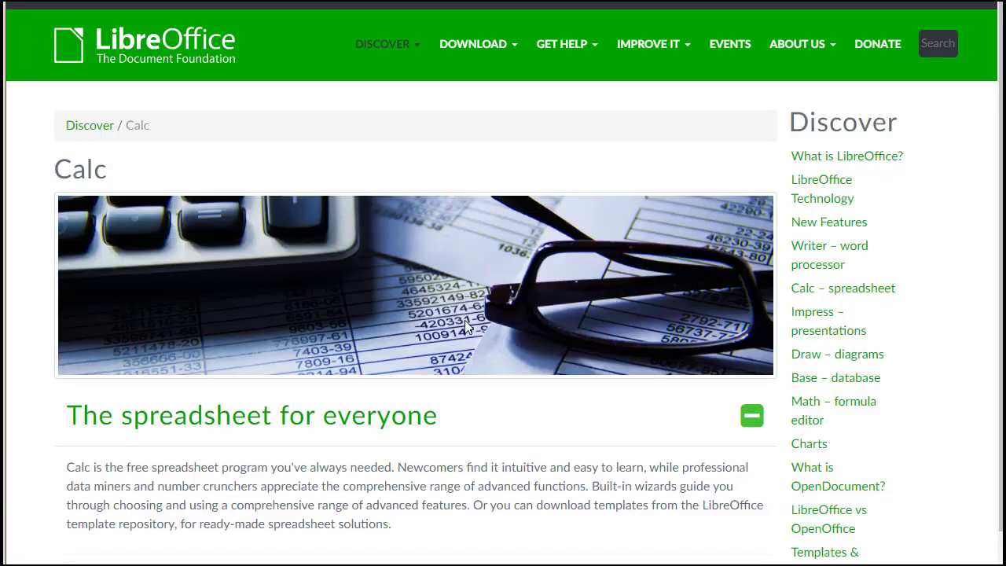
{"action": "scroll", "coordinate": [425, 341], "scroll_direction": "down", "scroll_amount": 3}
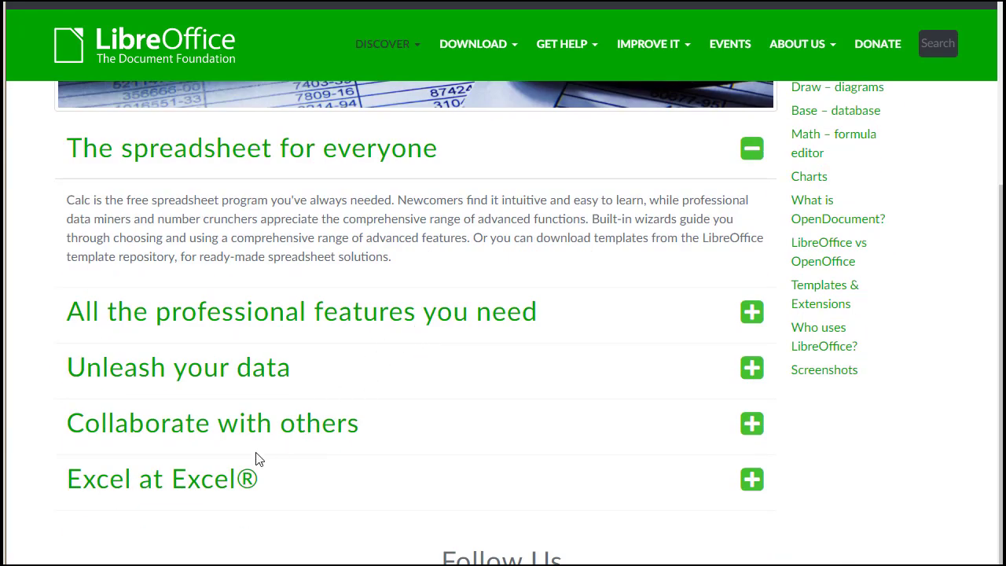
{"action": "scroll", "coordinate": [412, 482], "scroll_direction": "up", "scroll_amount": 3}
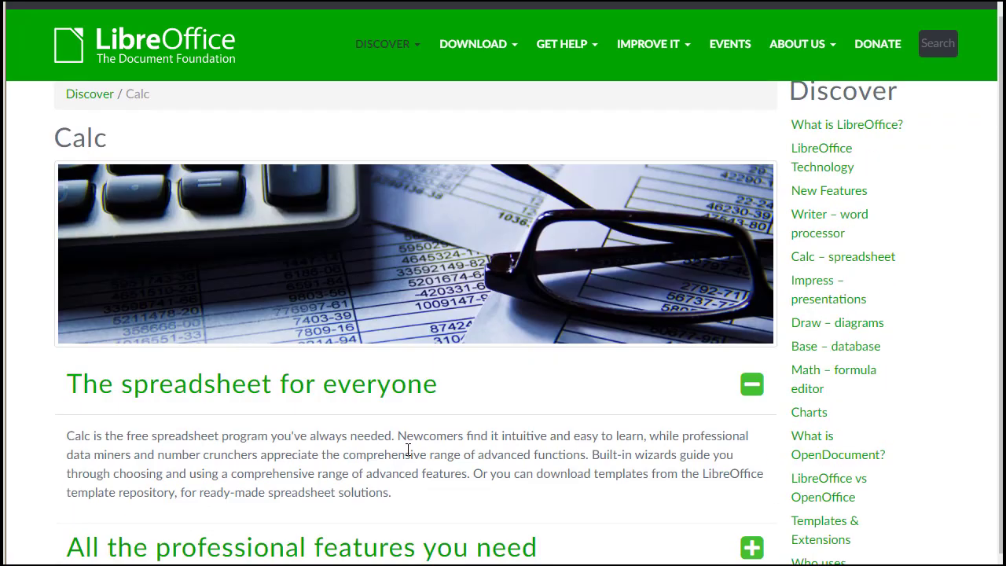
{"action": "scroll", "coordinate": [401, 440], "scroll_direction": "up", "scroll_amount": 1}
{"action": "scroll", "coordinate": [401, 449], "scroll_direction": "down", "scroll_amount": 3}
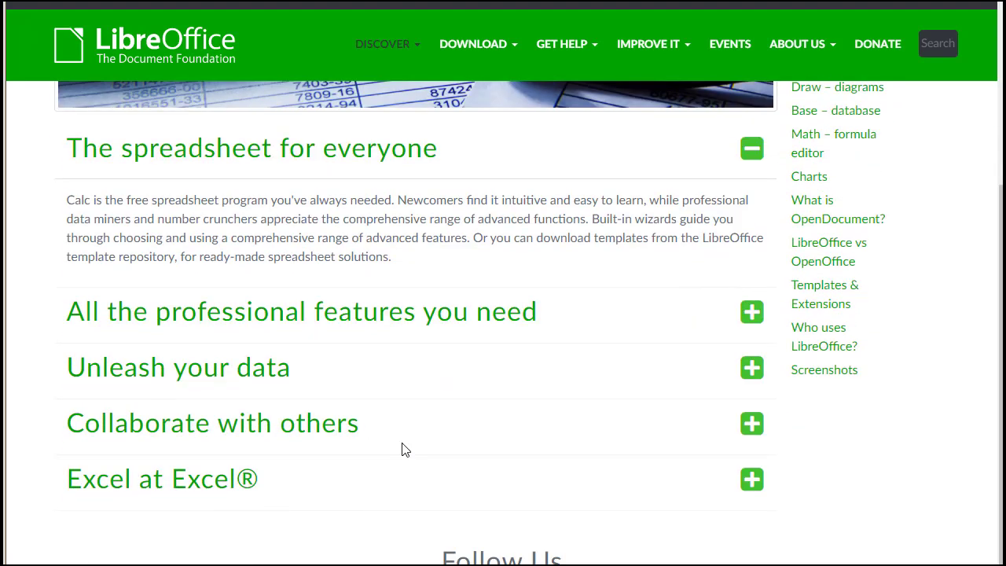
{"action": "scroll", "coordinate": [400, 448], "scroll_direction": "up", "scroll_amount": 3}
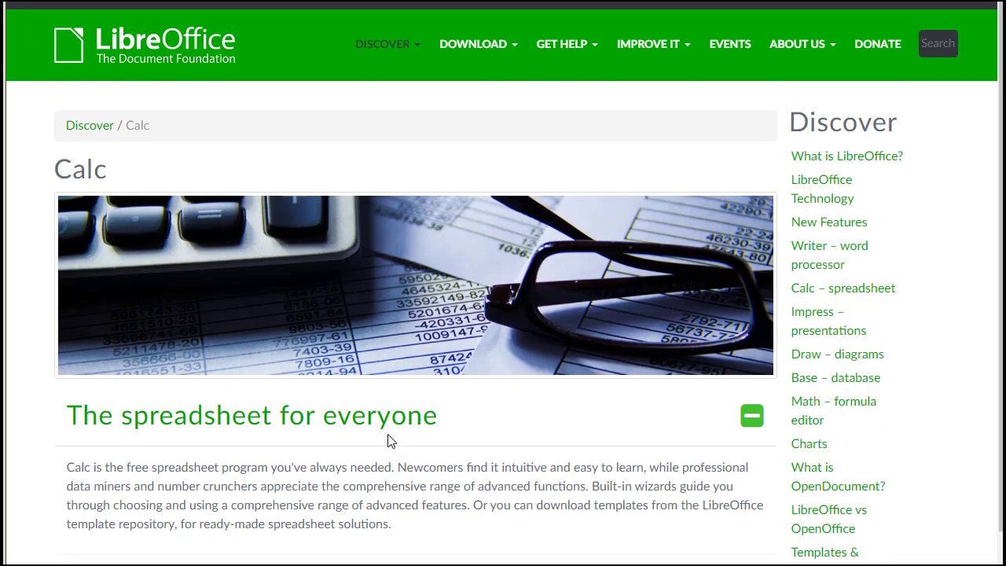